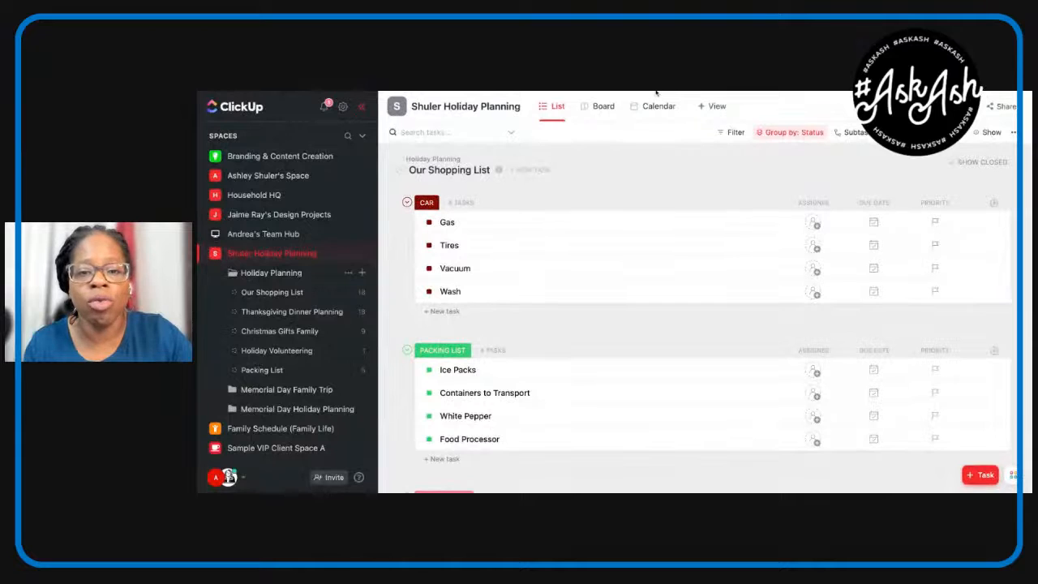
Open the Our Shopping List board in the Holiday Planning folder and collapse the sidebar.
key(super+plus)
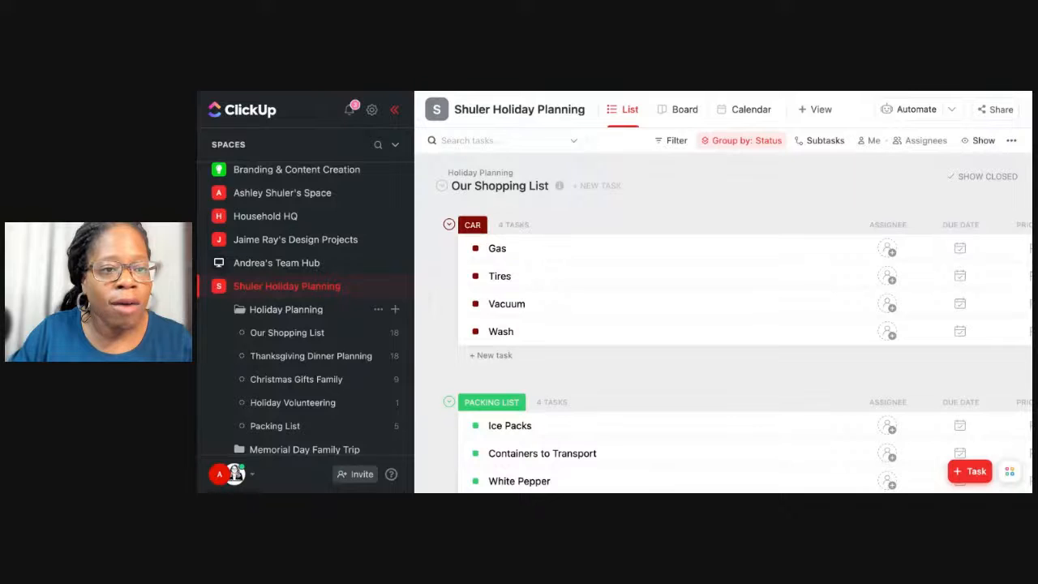
scroll(306, 361, down, 2)
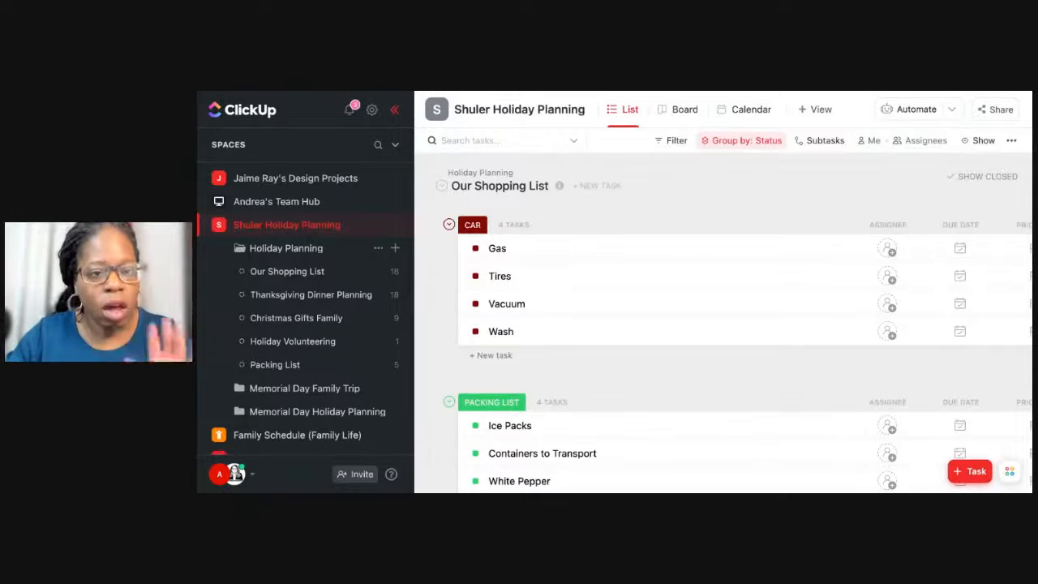
click(288, 249)
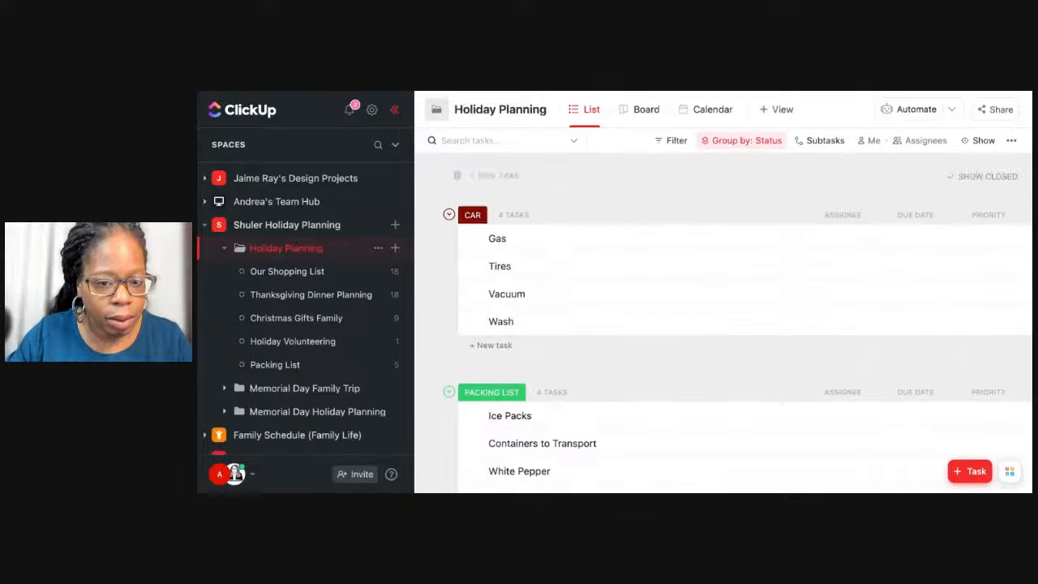
click(290, 272)
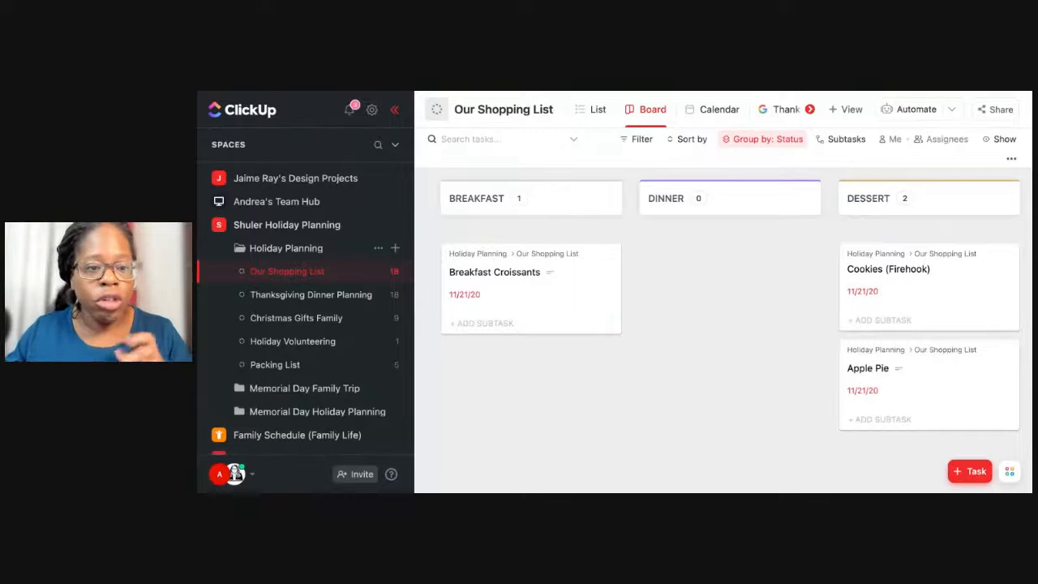
click(394, 110)
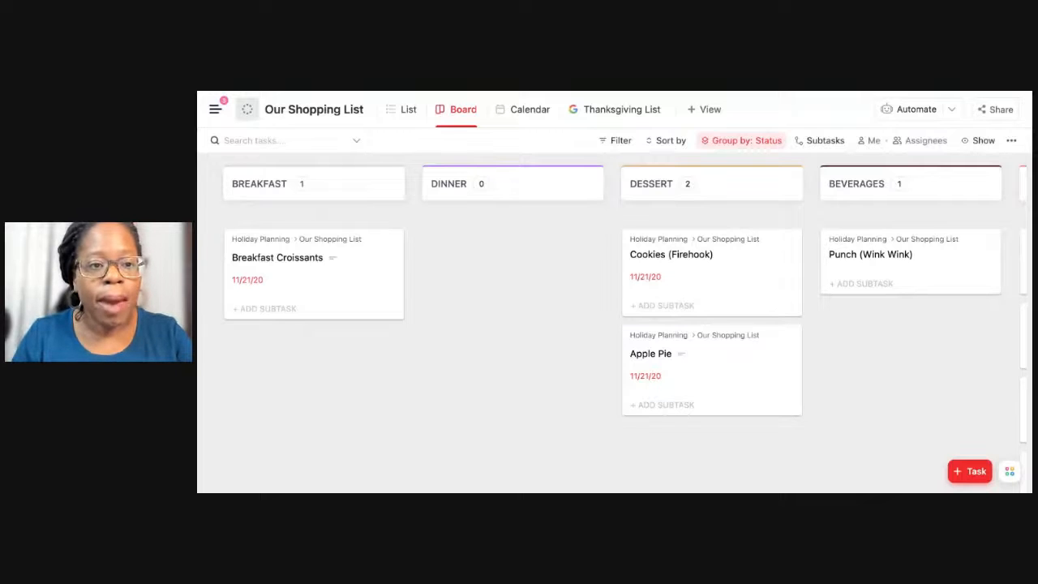
Look through the shopping list board's status columns from Breakfast to Complete and return to the first column.
scroll(547, 284, right, 5)
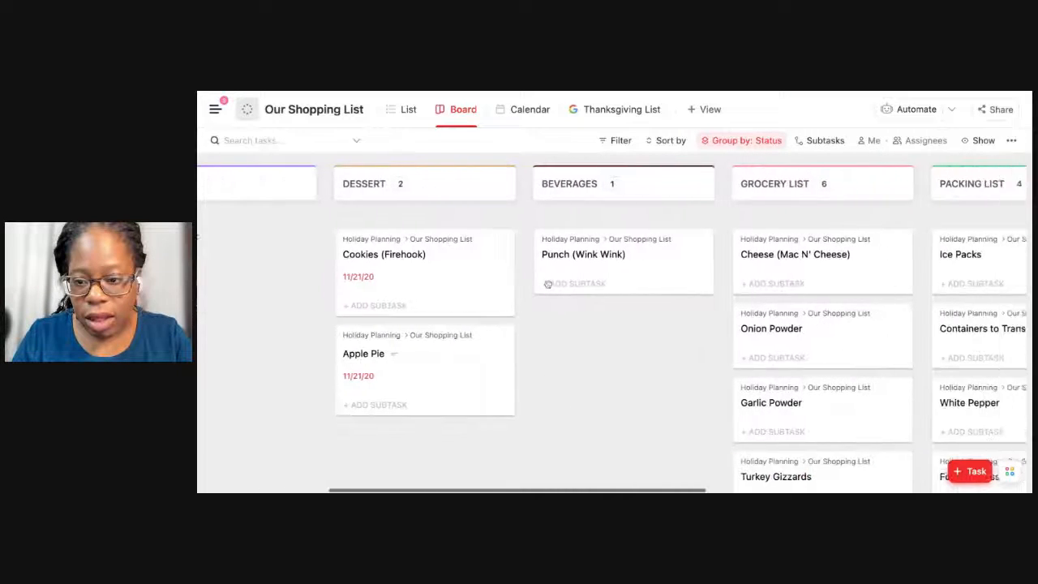
scroll(547, 285, right, 8)
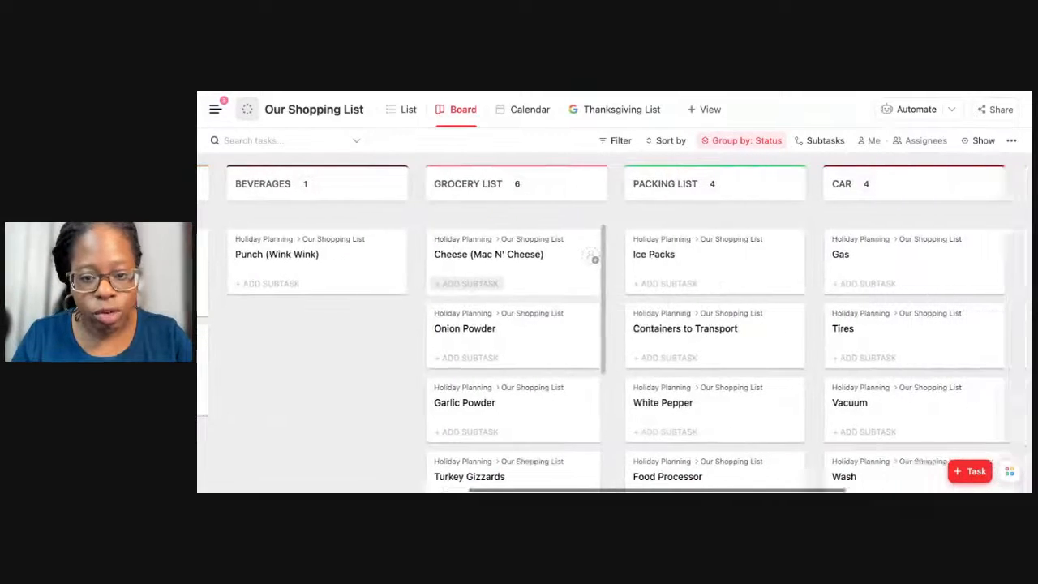
scroll(647, 312, right, 3)
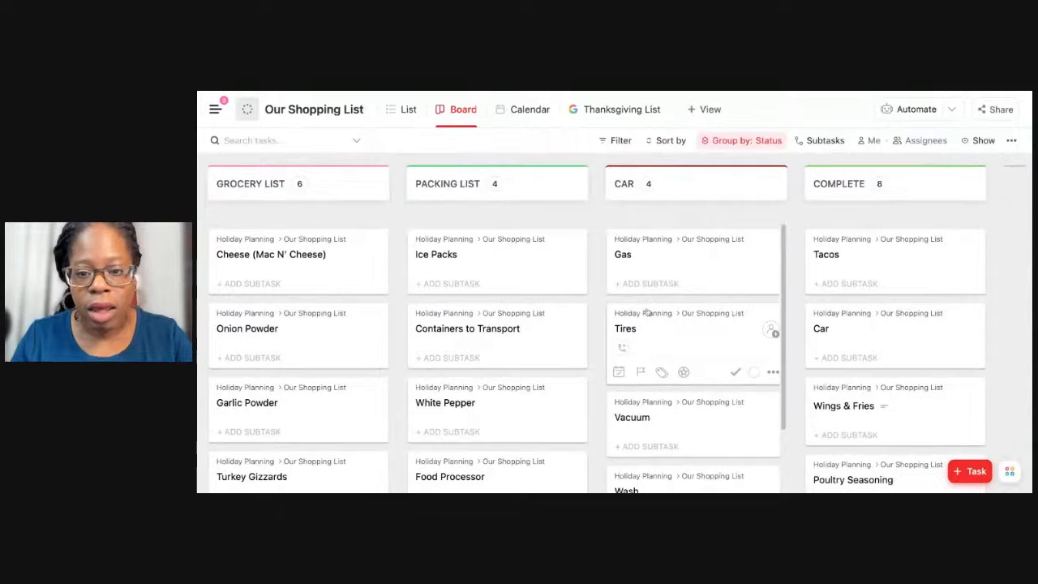
scroll(647, 312, down, 3)
scroll(647, 313, up, 3)
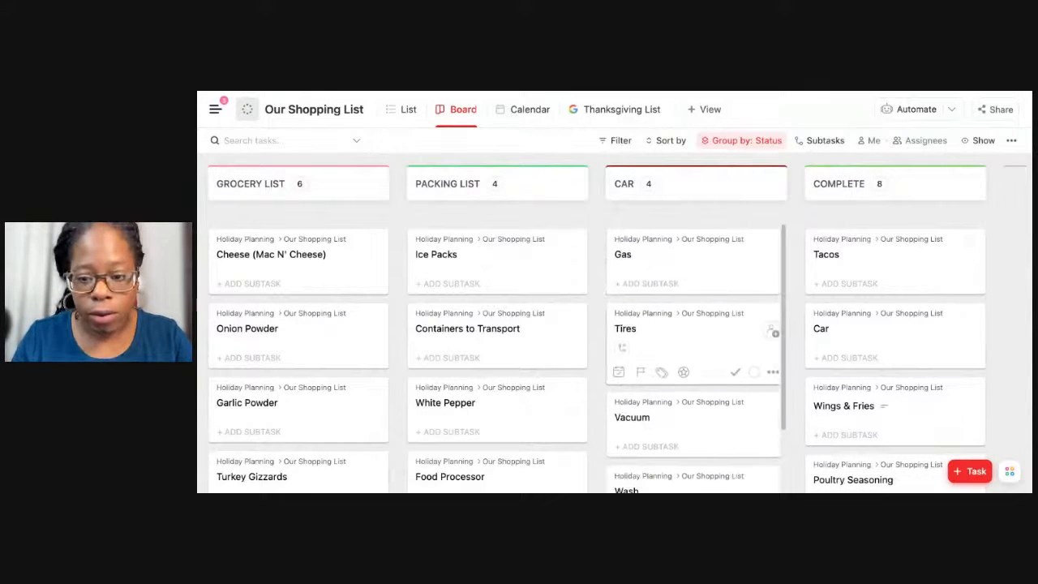
scroll(647, 312, left, 4)
scroll(607, 324, left, 3)
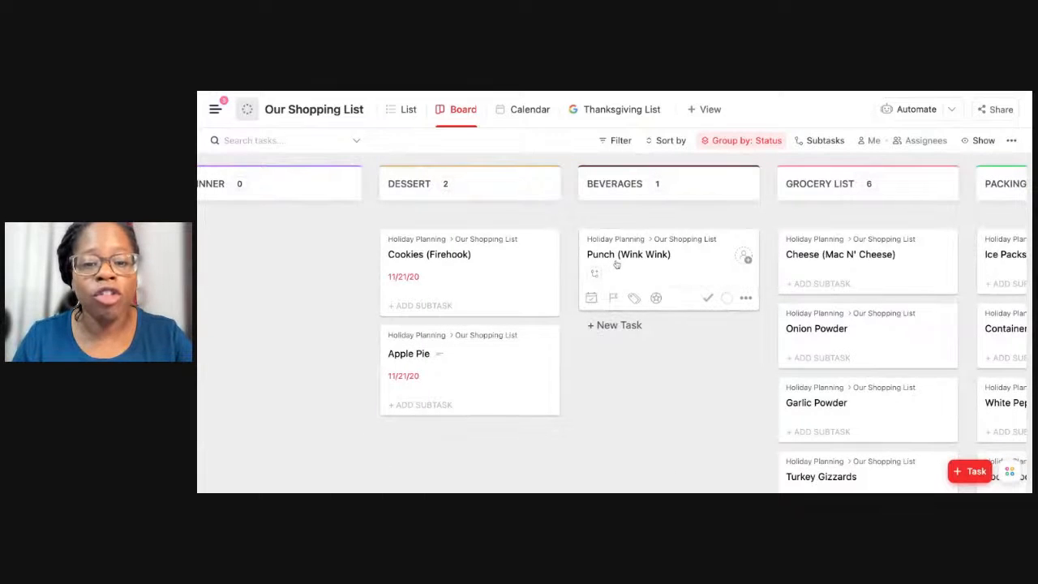
scroll(608, 268, left, 6)
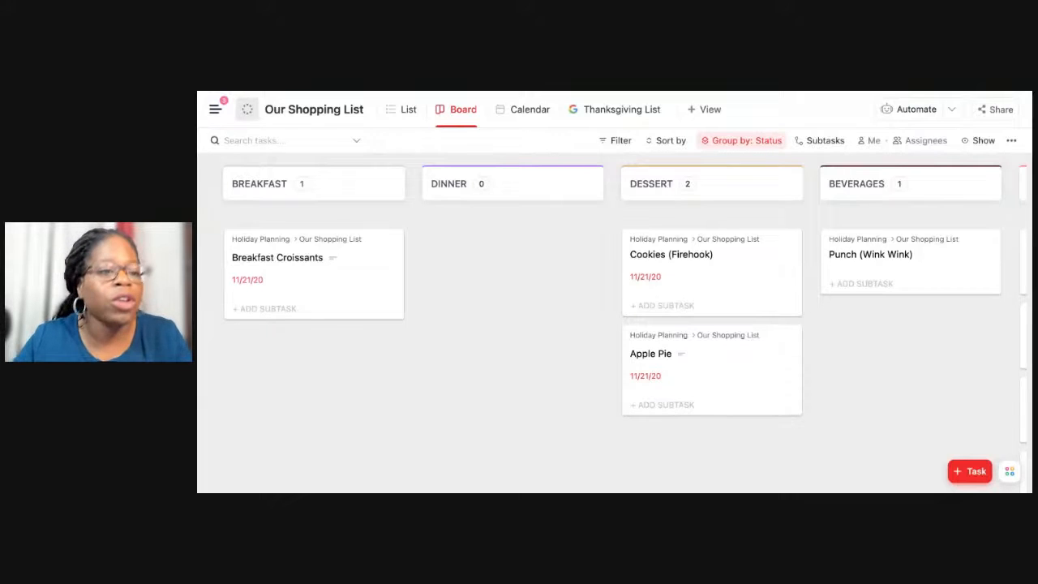
Examine how tasks are grouped under each board status, including the Car tasks and the full Complete column.
mouse_move(321, 319)
mouse_move(295, 273)
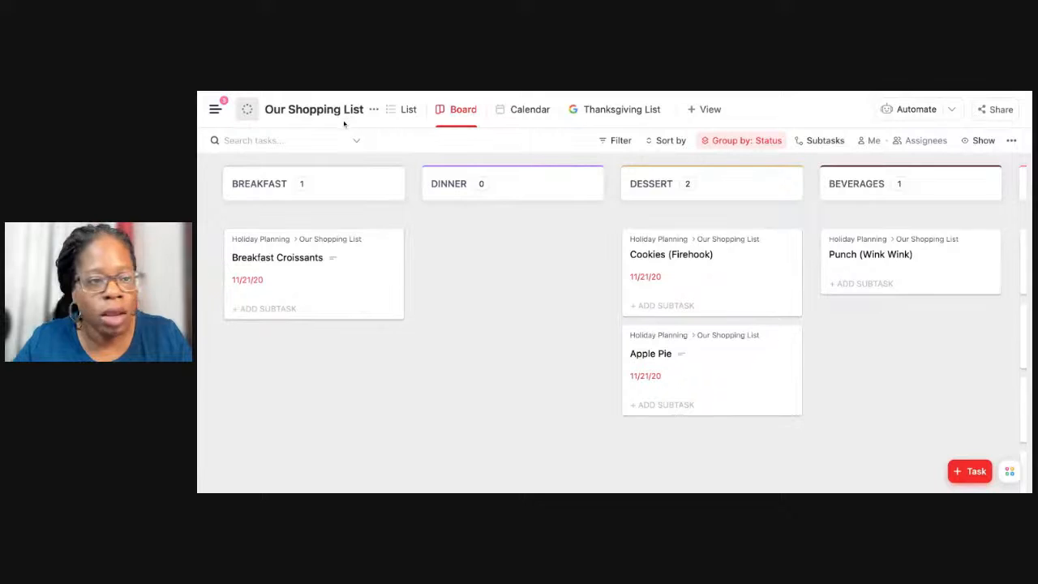
mouse_move(385, 297)
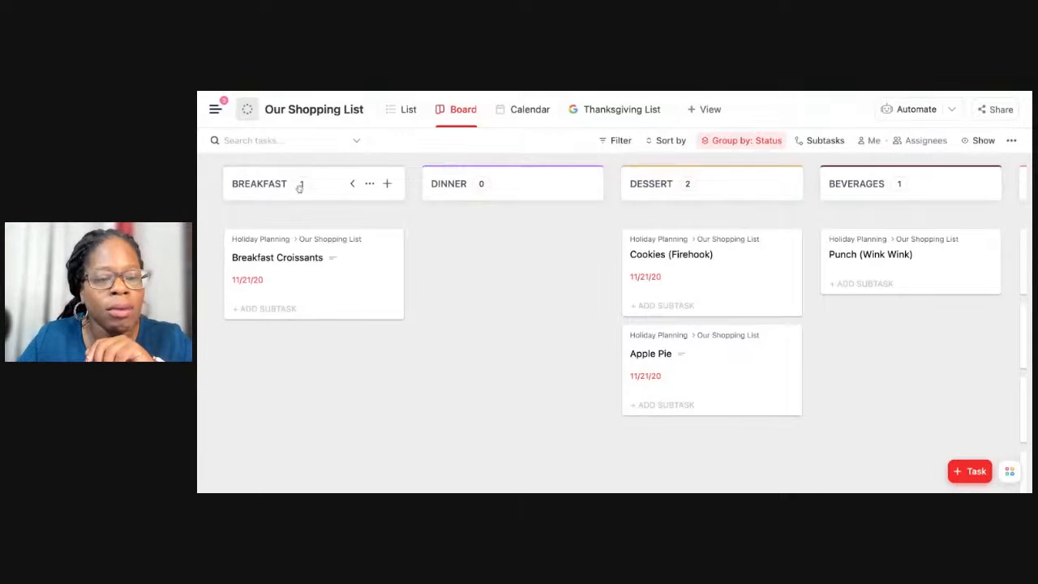
scroll(299, 186, right, 1)
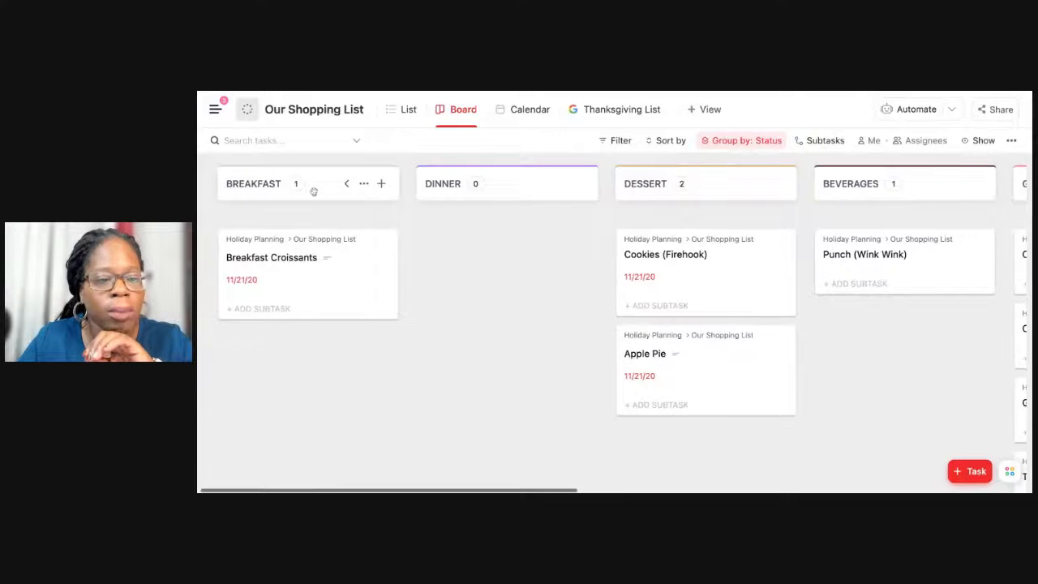
scroll(313, 191, right, 5)
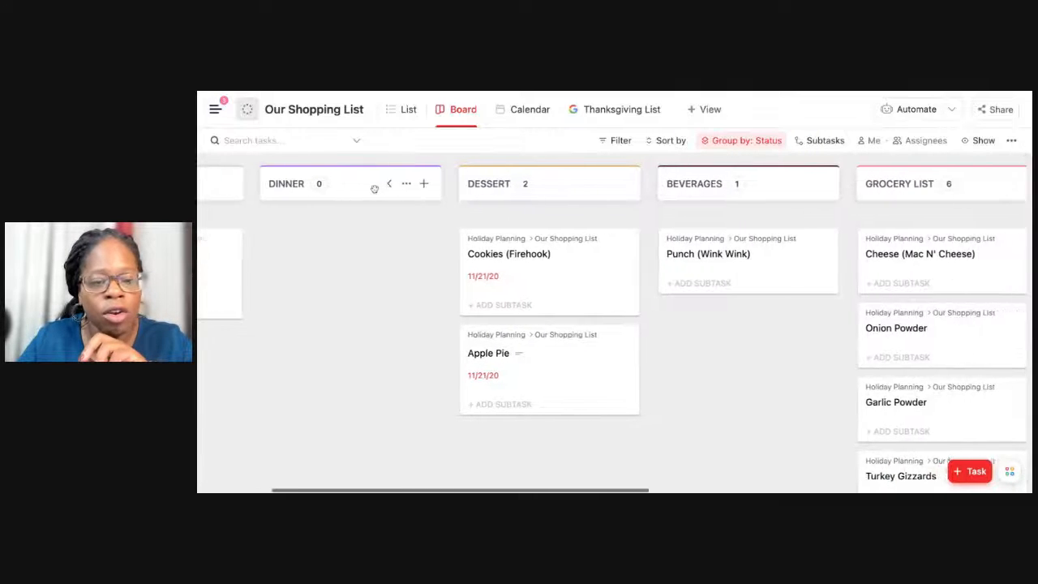
scroll(479, 196, right, 8)
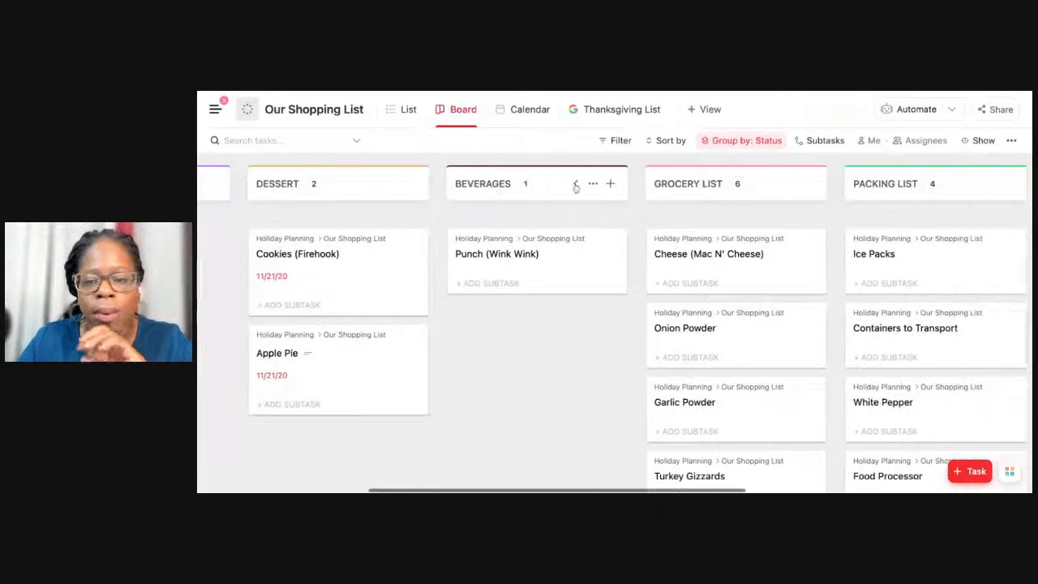
scroll(675, 184, right, 10)
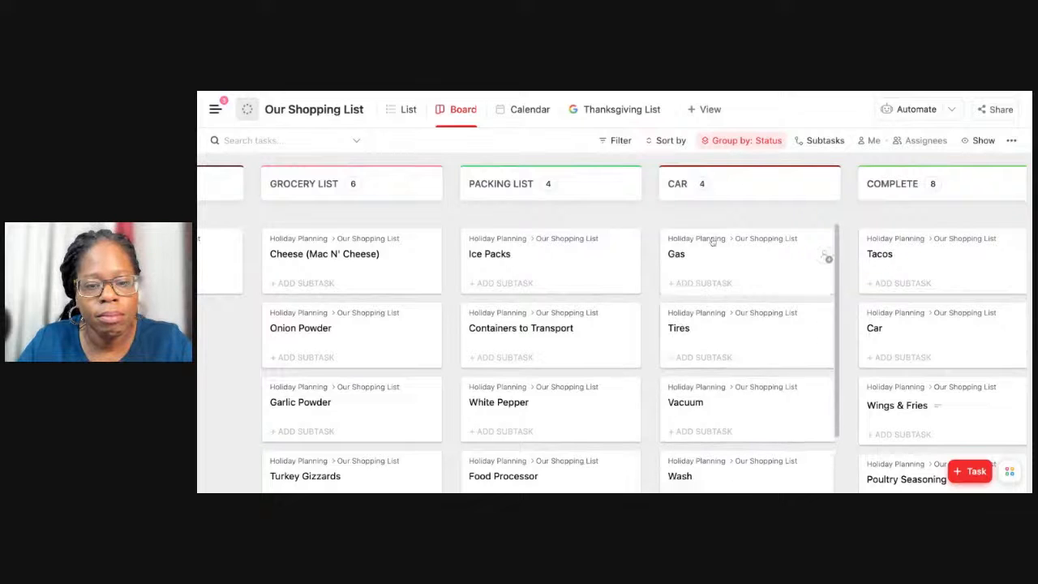
scroll(708, 244, down, 2)
scroll(708, 243, up, 2)
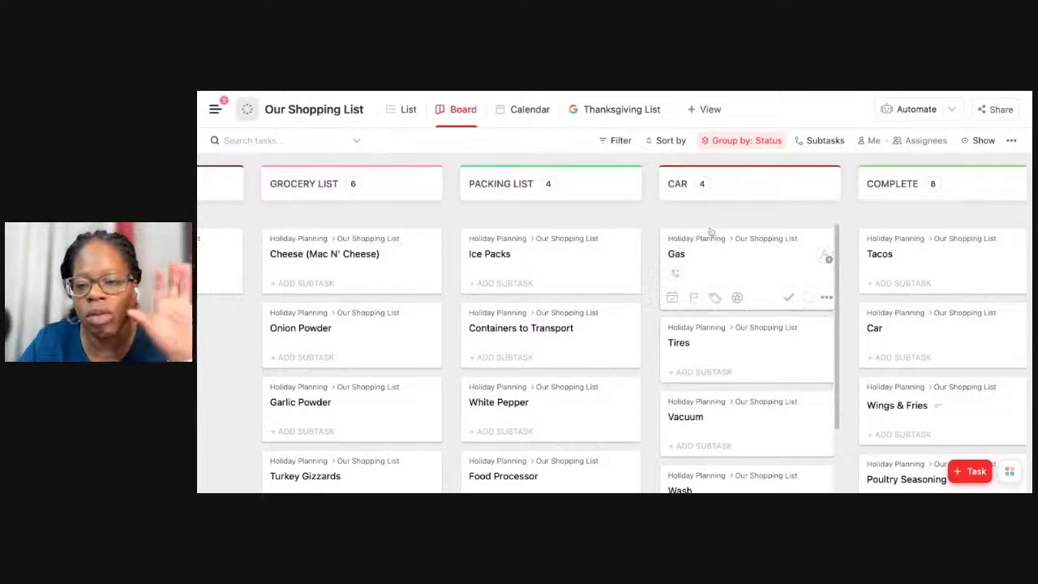
scroll(730, 188, left, 3)
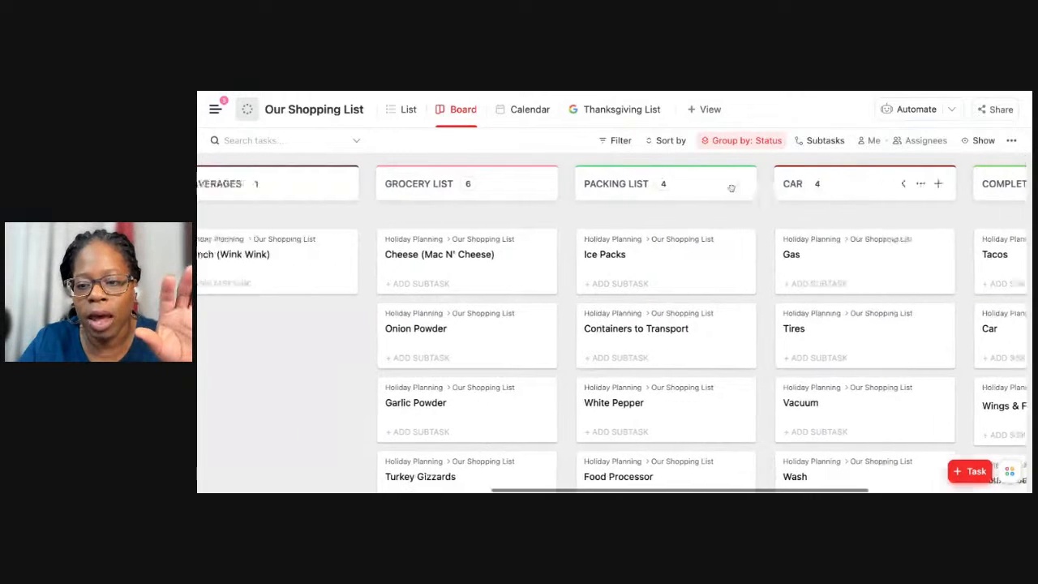
scroll(730, 187, right, 3)
scroll(810, 332, down, 3)
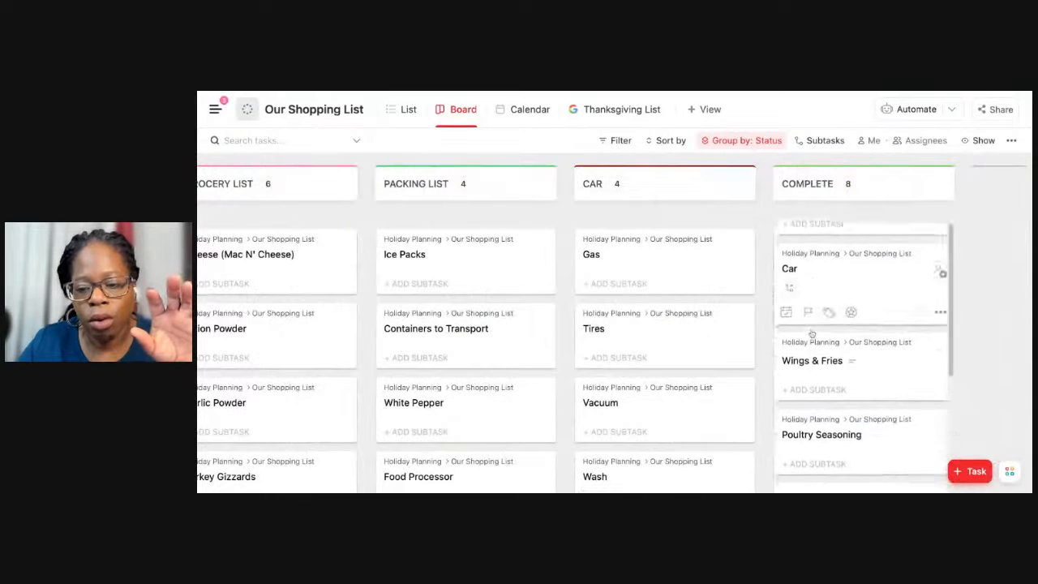
scroll(810, 335, down, 2)
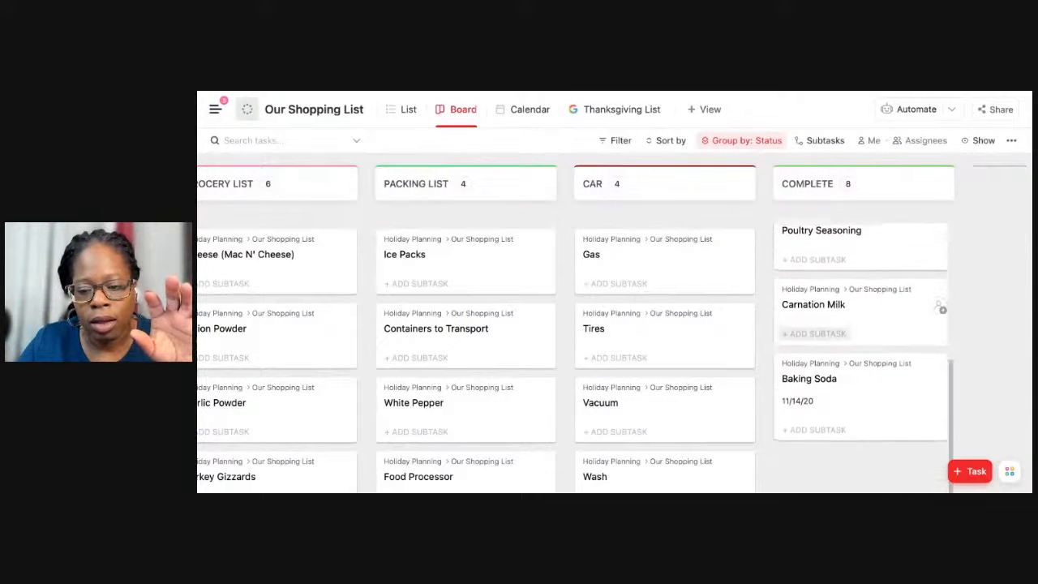
scroll(938, 304, up, 4)
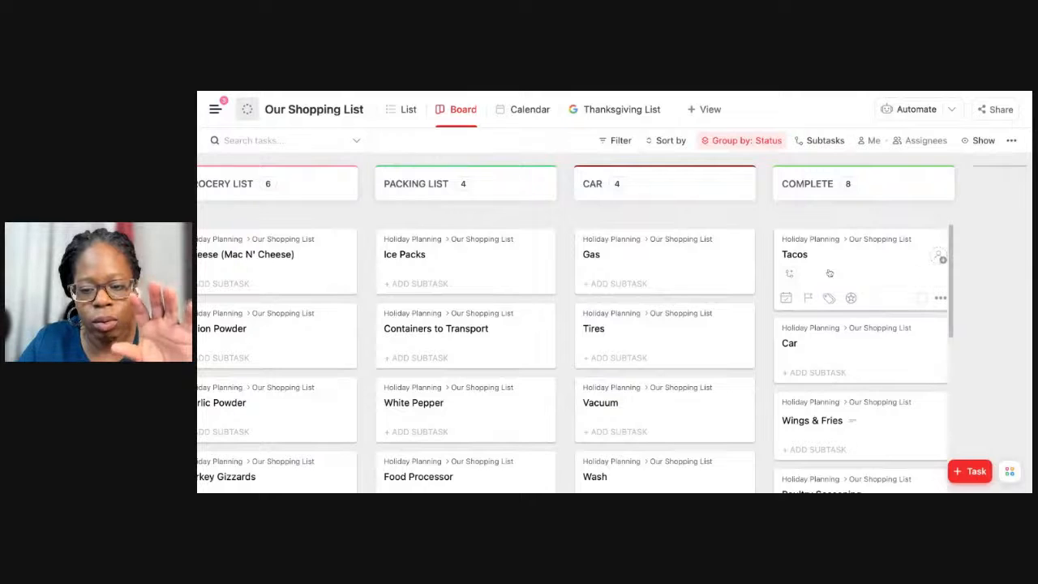
scroll(538, 284, left, 10)
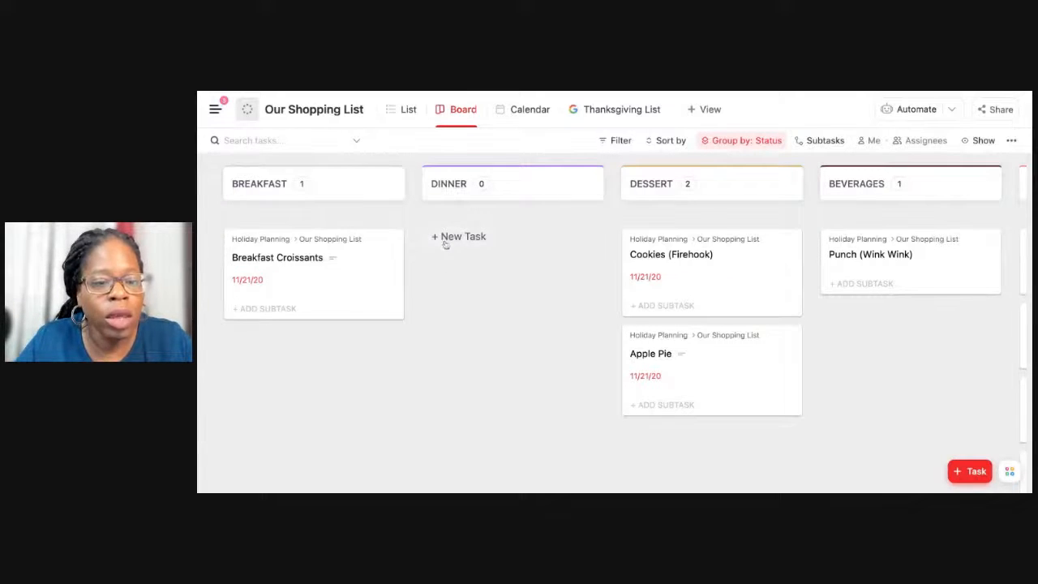
Add a task named "Tacos Night" to the Dinner column and open its details.
click(444, 243)
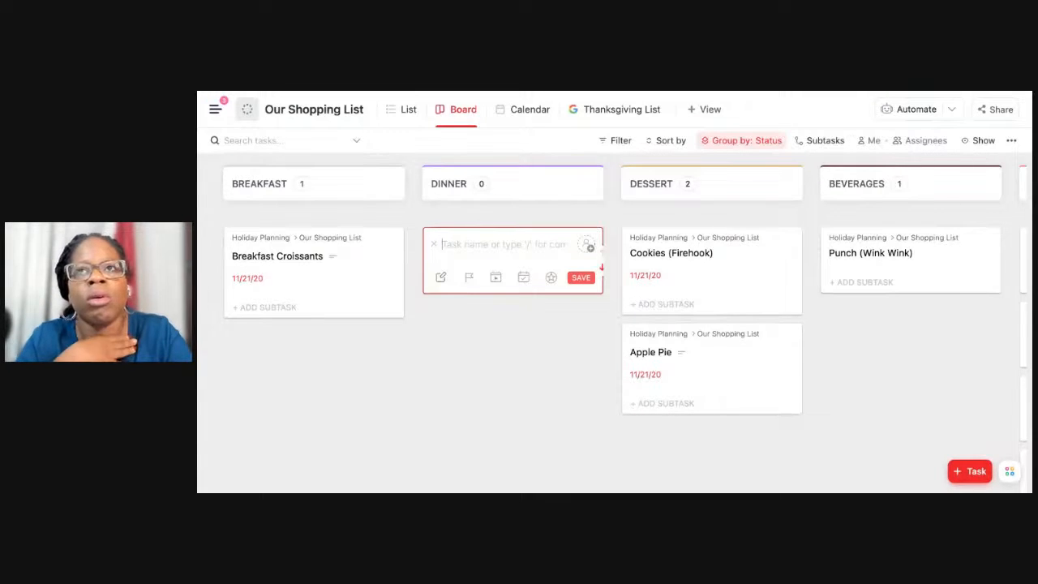
text(Tacos)
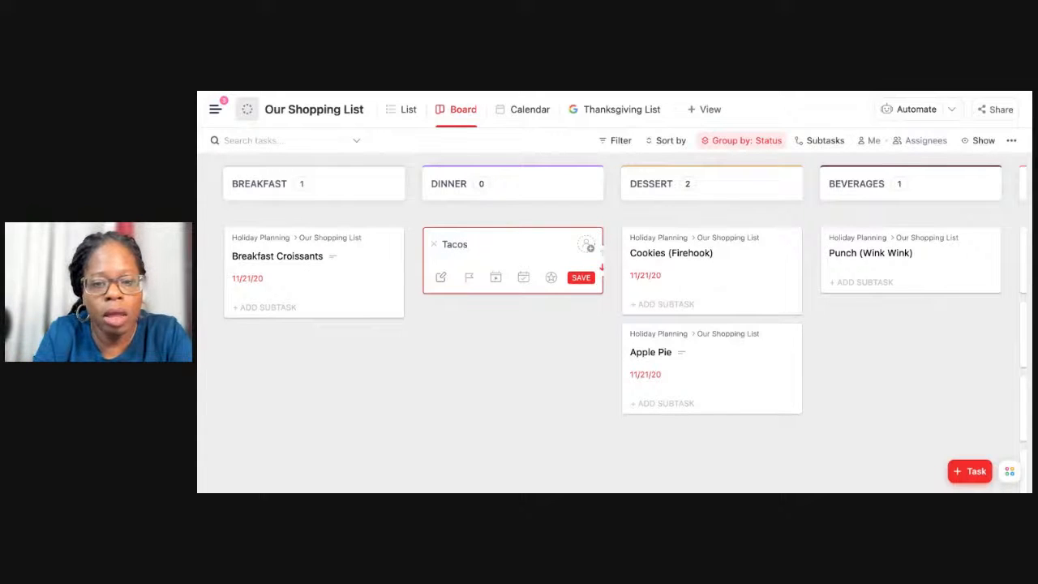
text( Night)
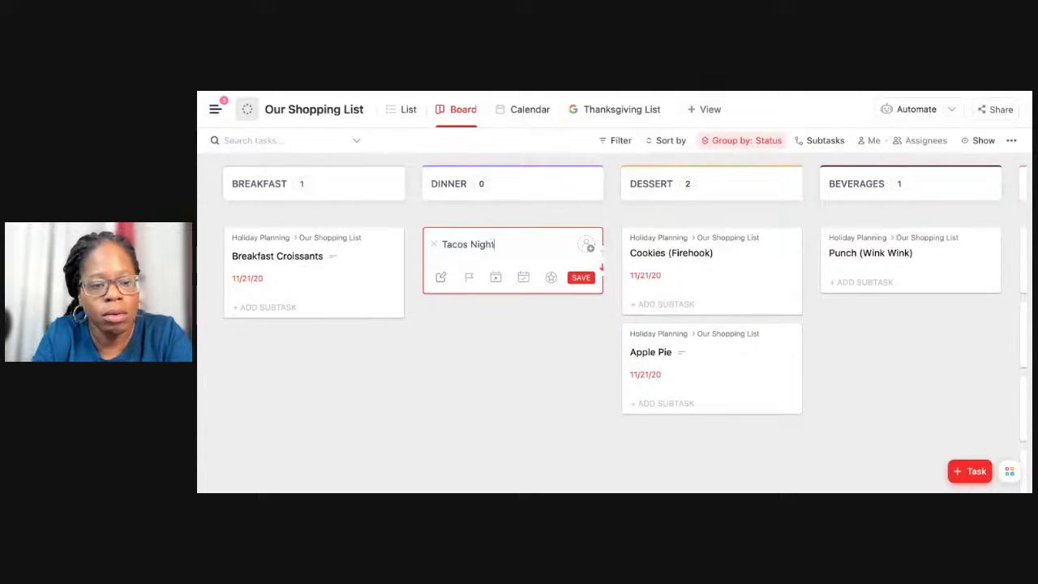
key(Return)
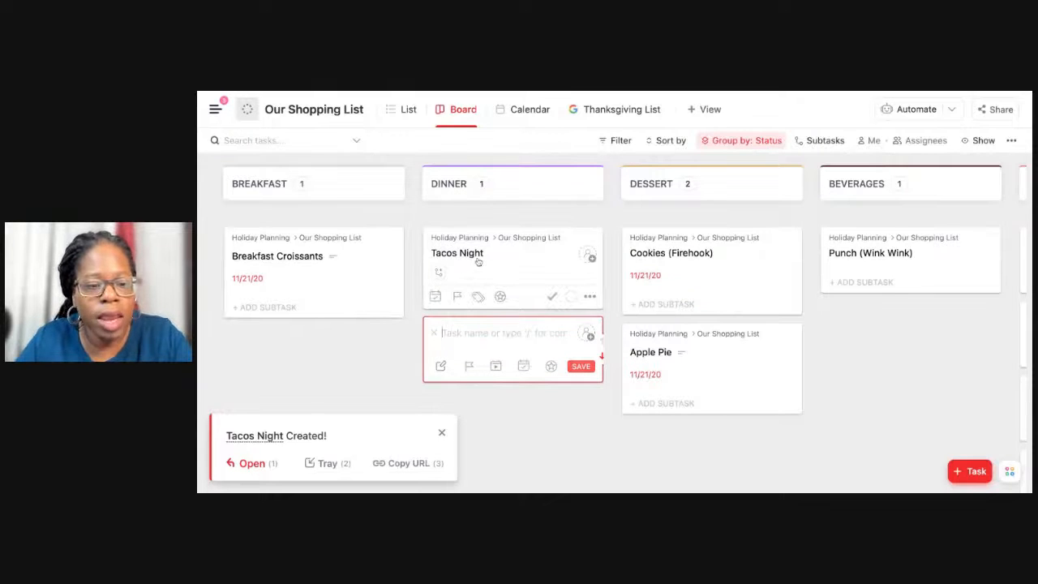
click(478, 260)
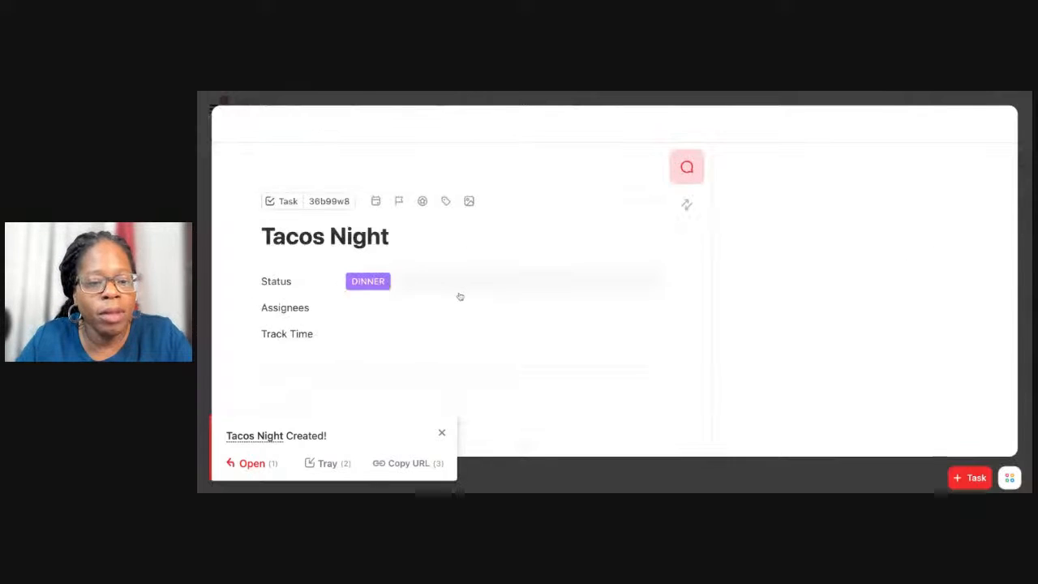
scroll(476, 266, down, 5)
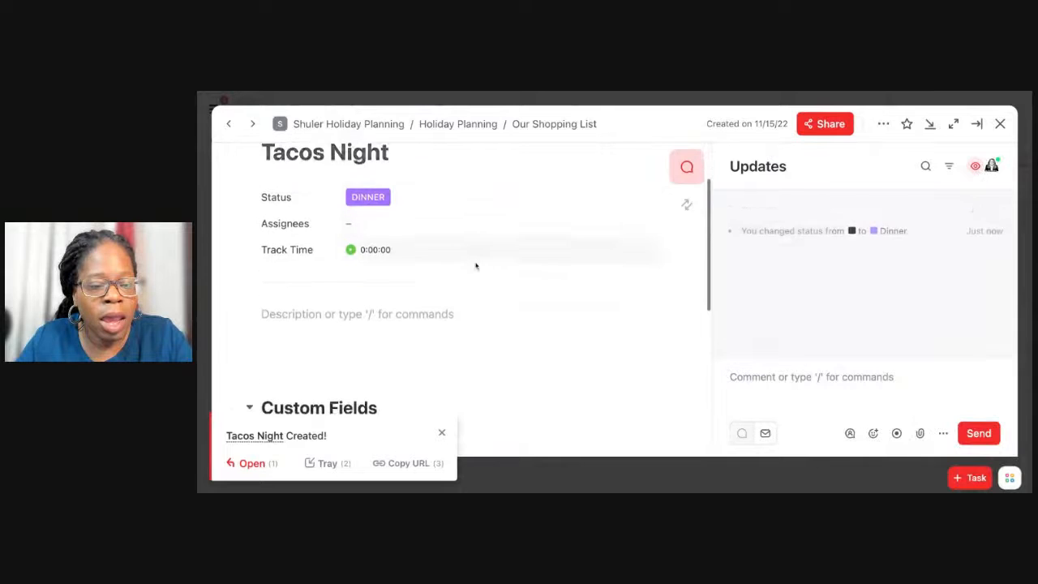
click(477, 238)
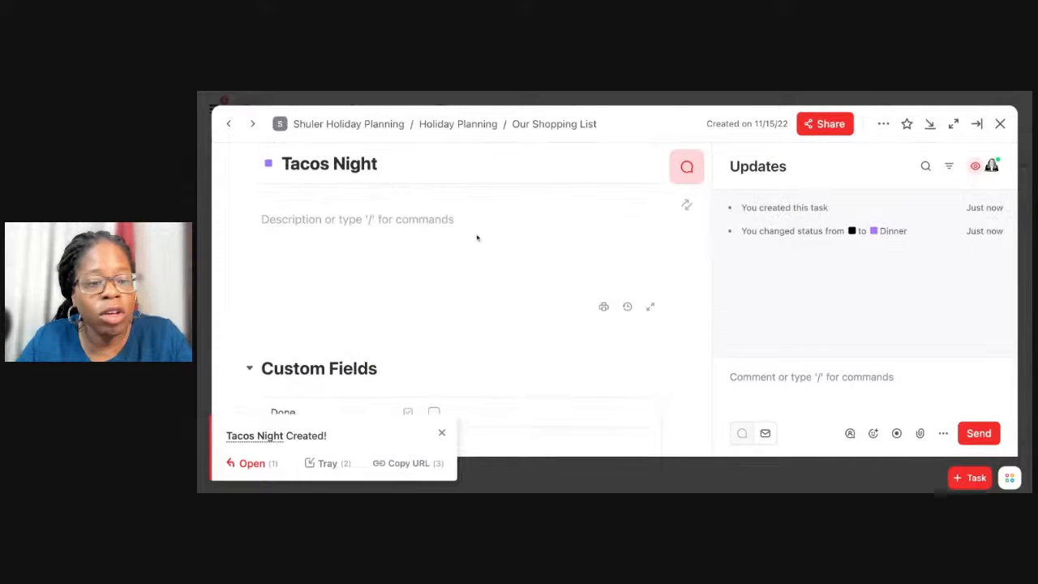
text(/)
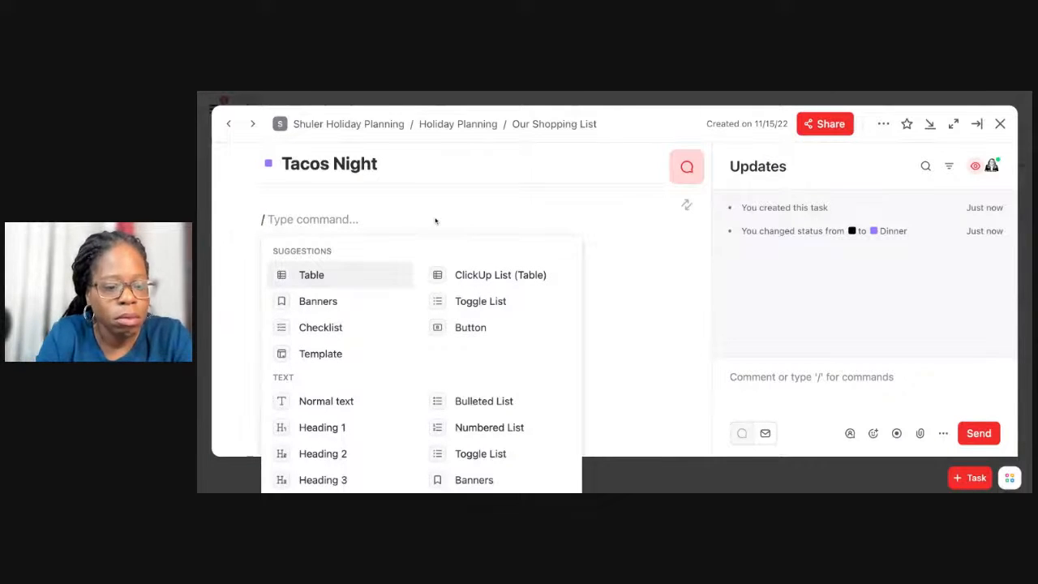
key(BackSpace)
Add a checklist to the Tacos Night task and name it "Ingredients".
scroll(359, 336, down, 10)
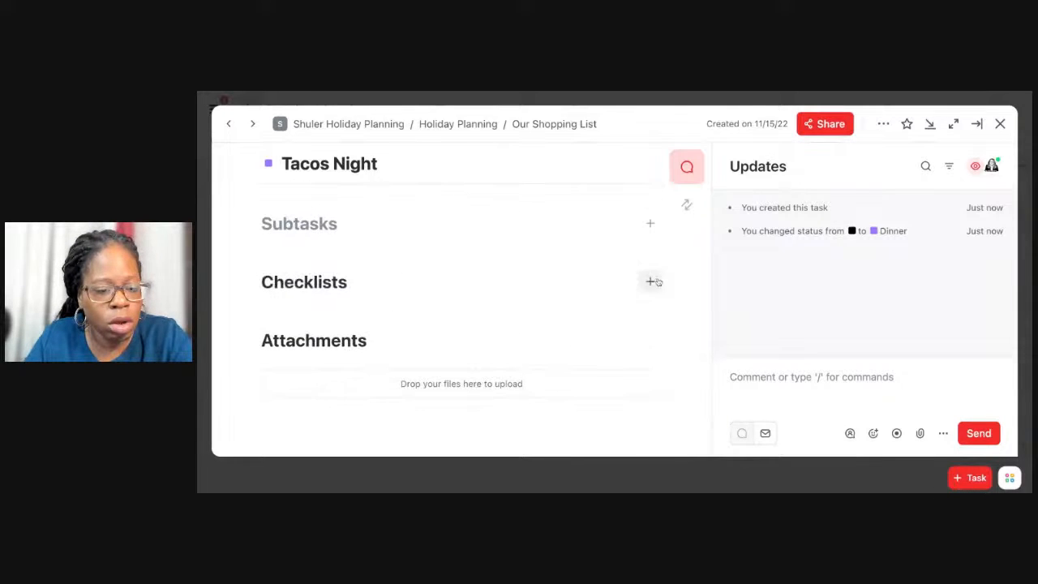
click(649, 281)
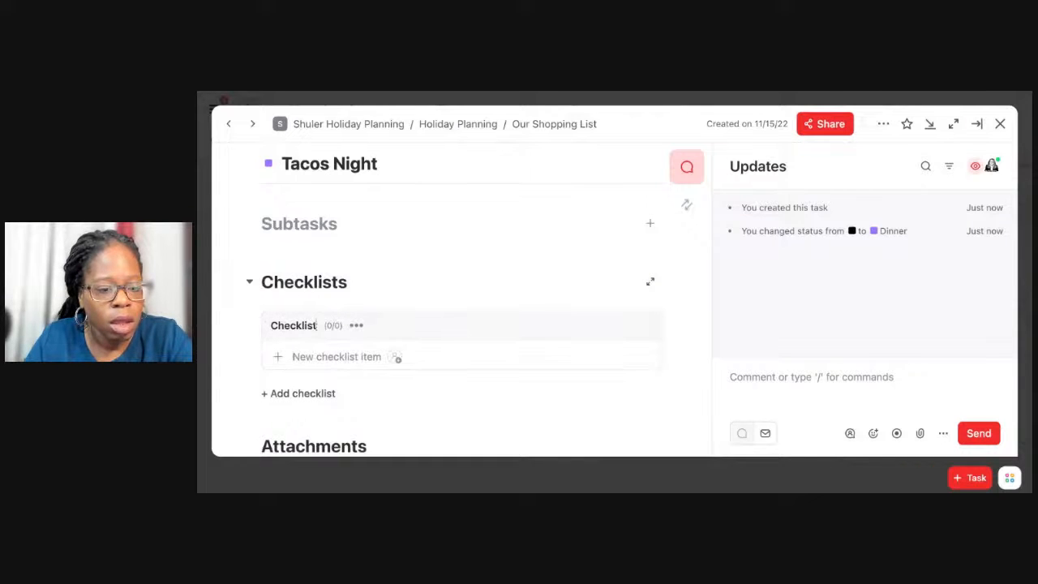
drag(316, 325, 261, 326)
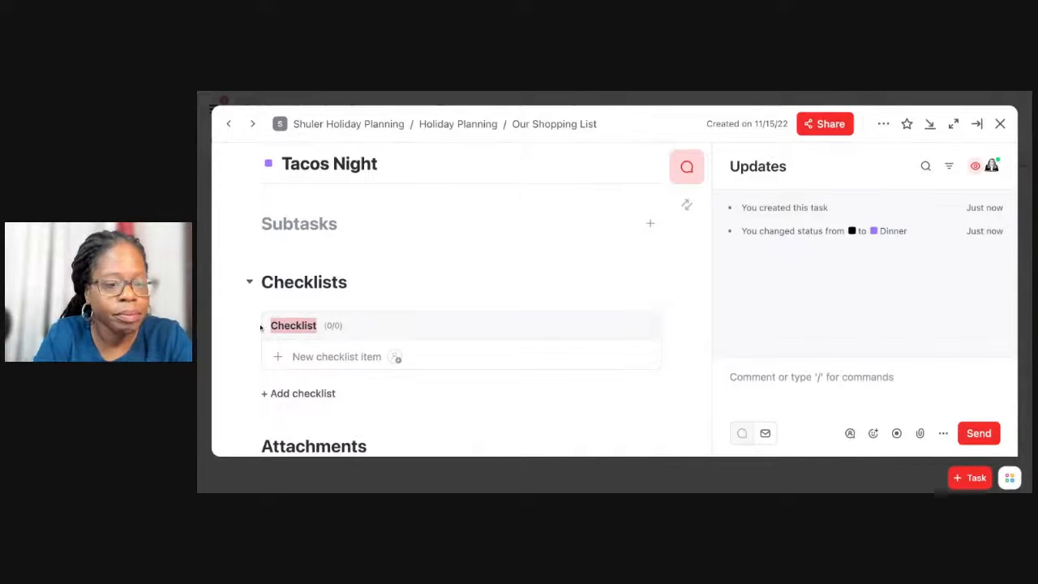
text(Ingredients)
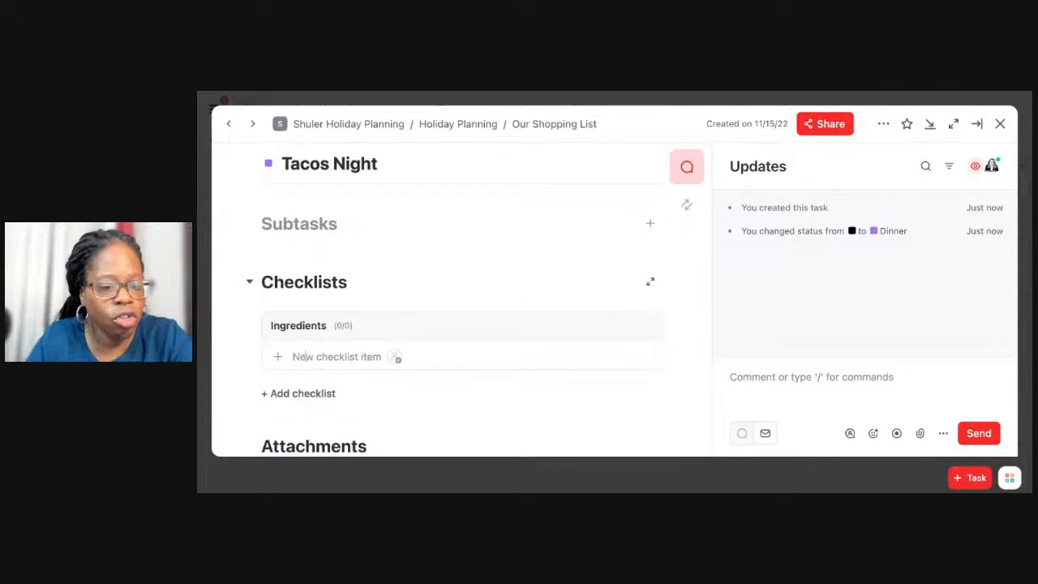
text(Soft)
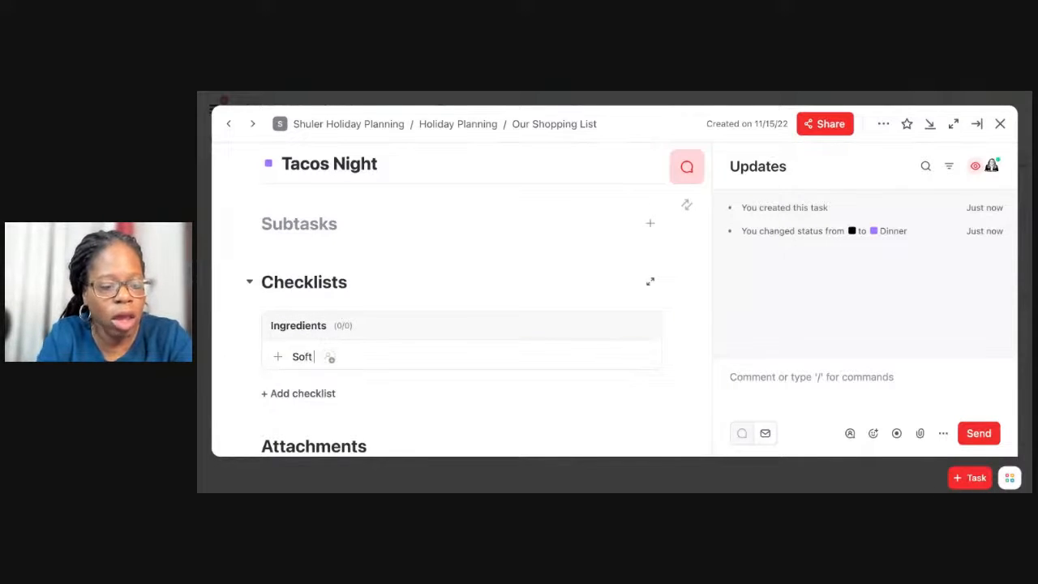
text( Shell)
Add the items "Soft Shell" and "Hard Shell" to the Ingredients checklist.
key(Return)
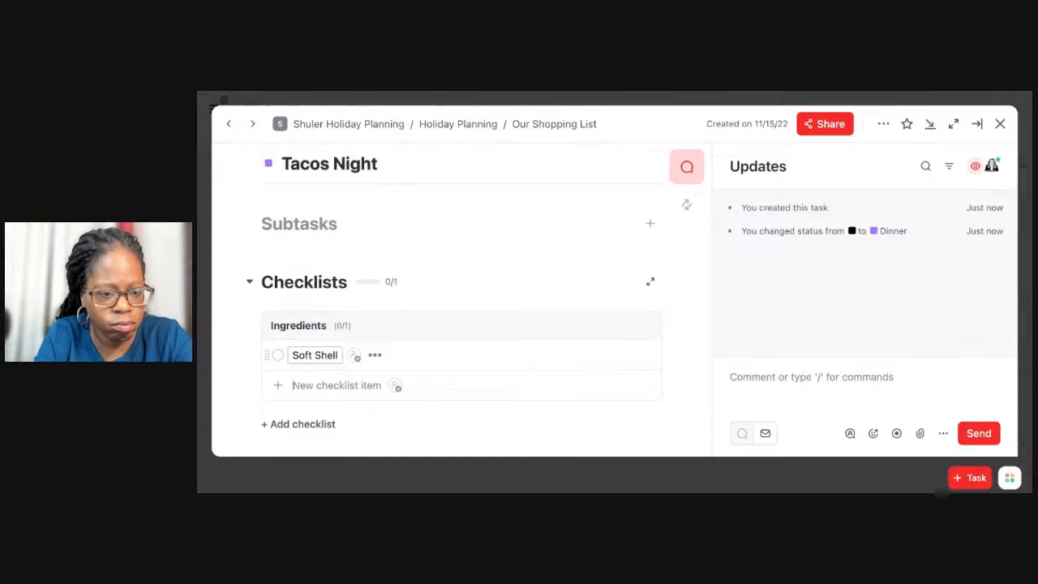
text(Hard)
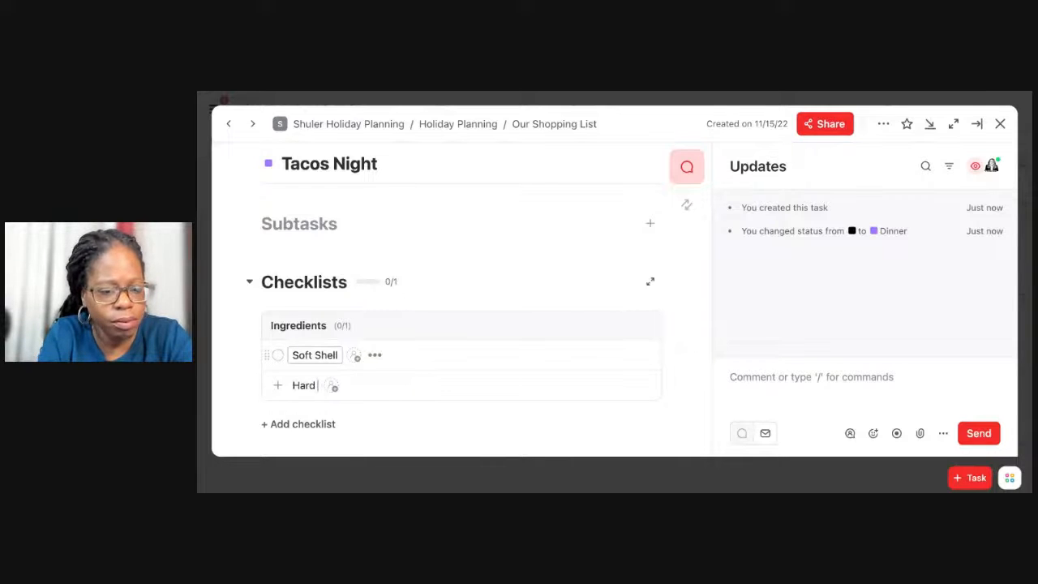
text( Shell)
key(Return)
Add "Taco Meat (Hamburger)" as another item in the Ingredients checklist.
text(Taco)
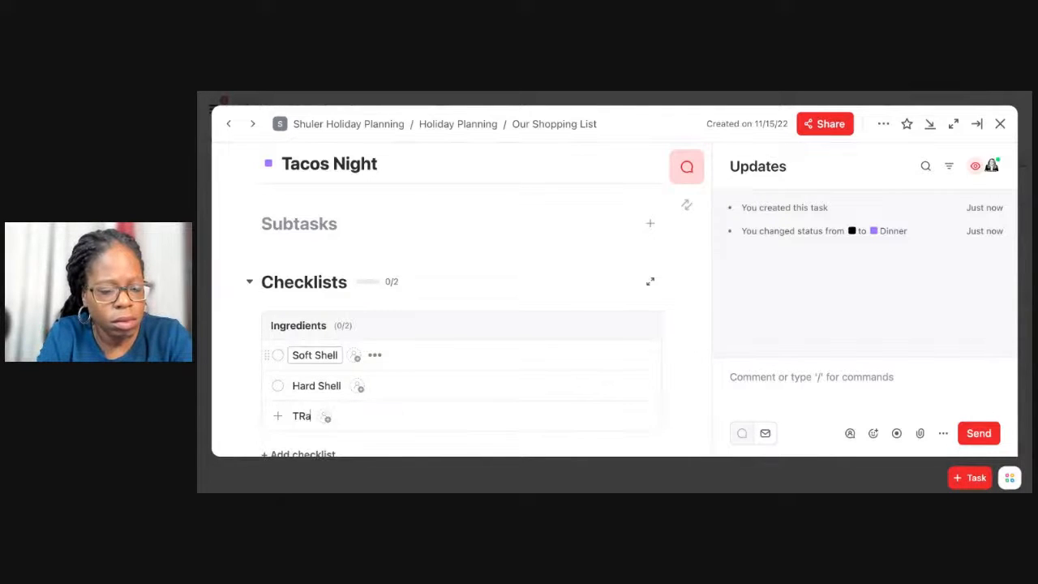
text( Mee)
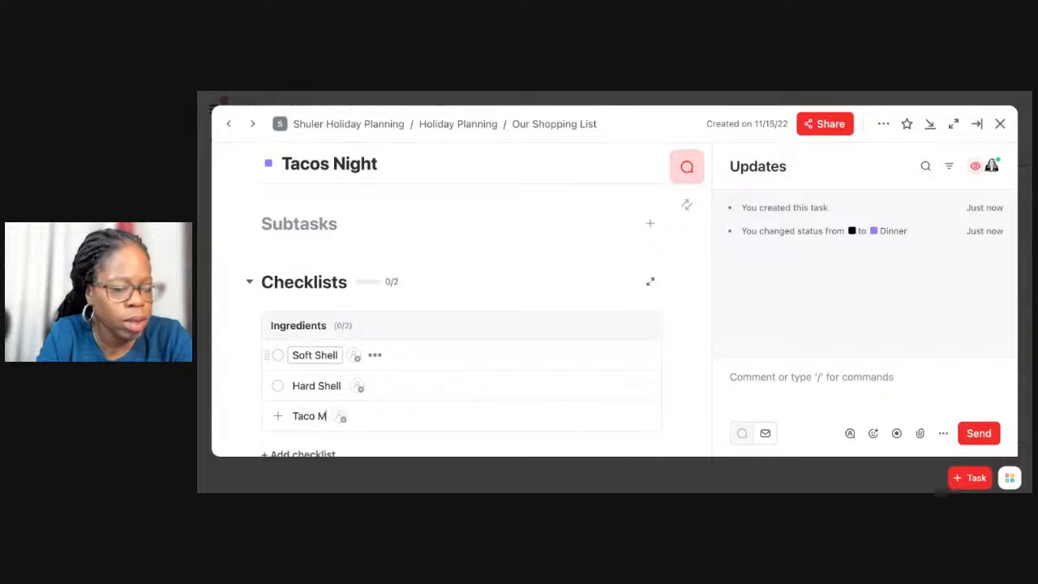
text(H)
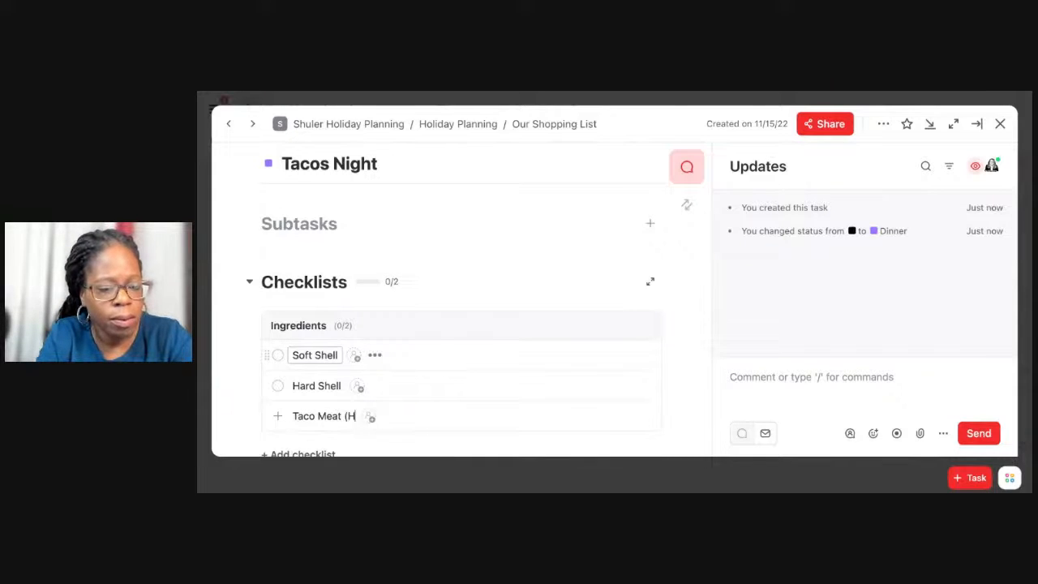
text(amburger))
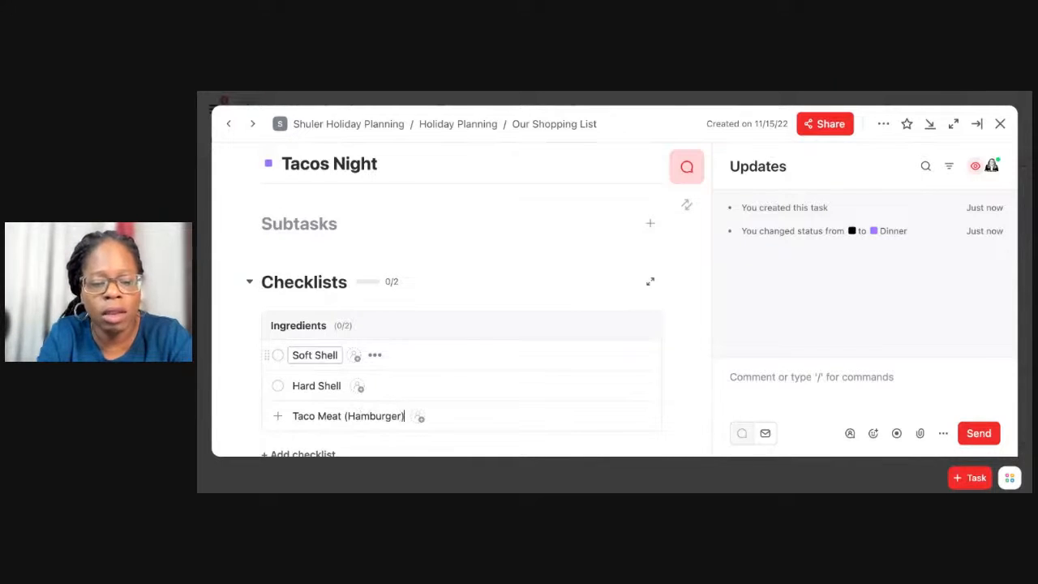
key(Return)
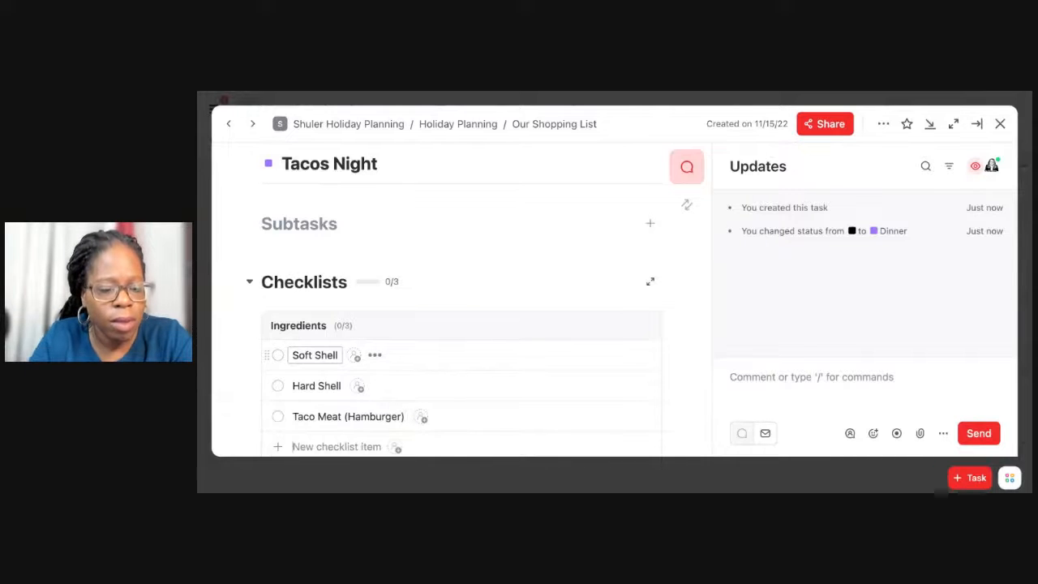
Add the items "Peppers" and "Seasoning" to the end of the Ingredients checklist.
text(Peppers)
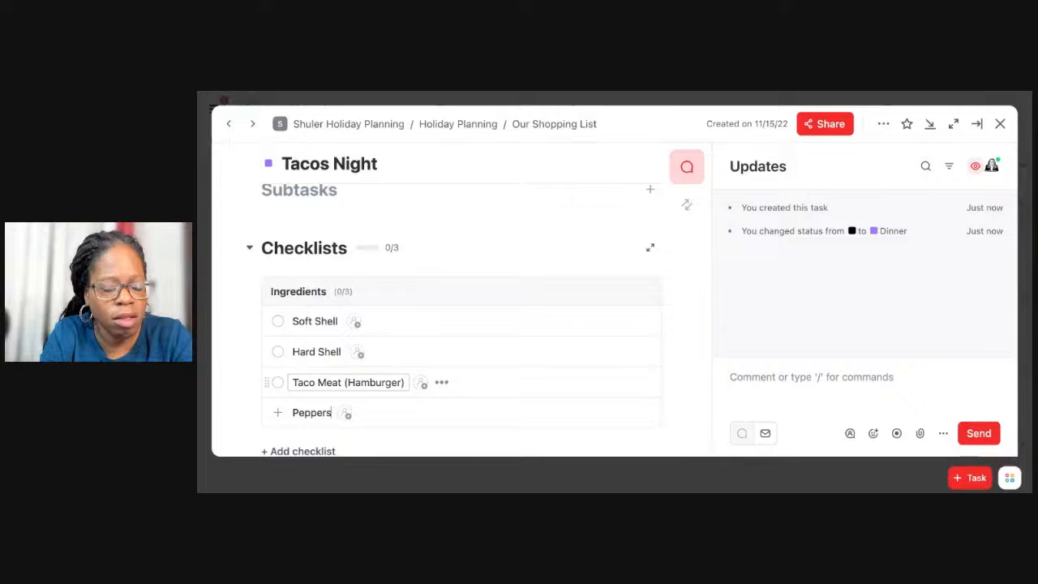
key(Return)
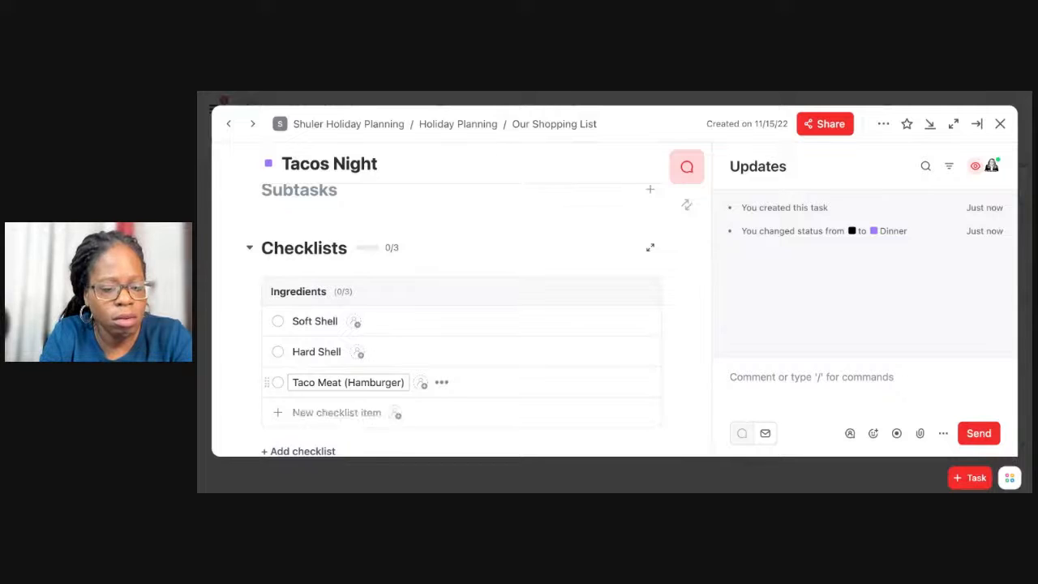
text(Seasonin)
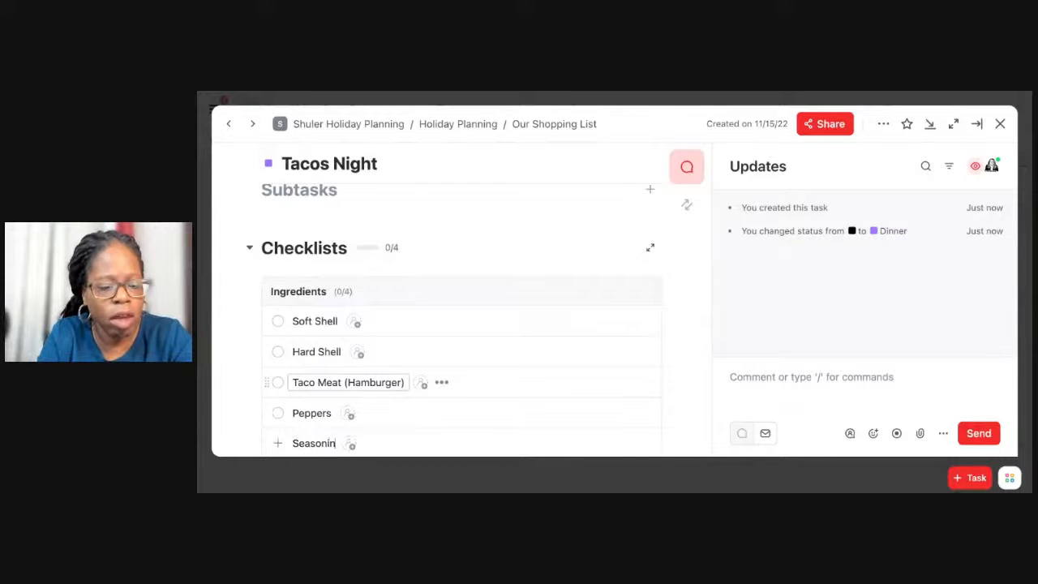
text(g (Taco))
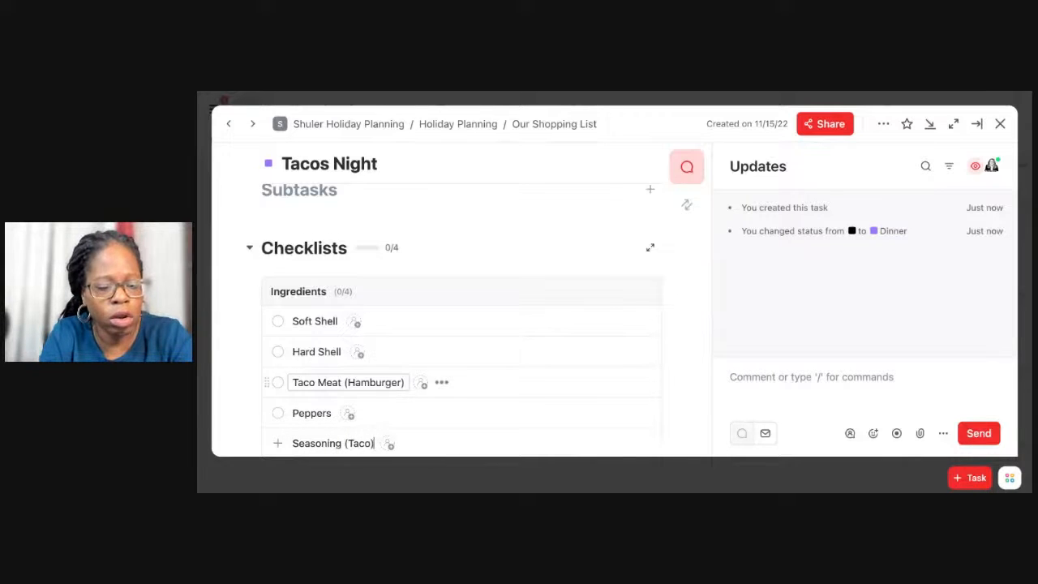
scroll(462, 316, down, 3)
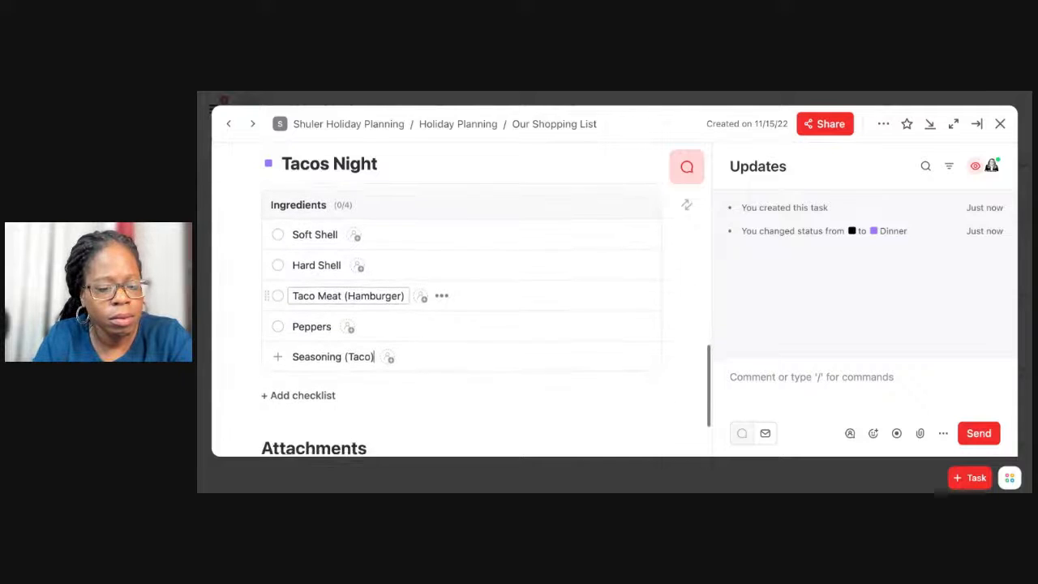
key(BackSpace)
key(BackSpace)
key(BackSpace)
key(BackSpace)
key(BackSpace)
key(BackSpace)
key(Return)
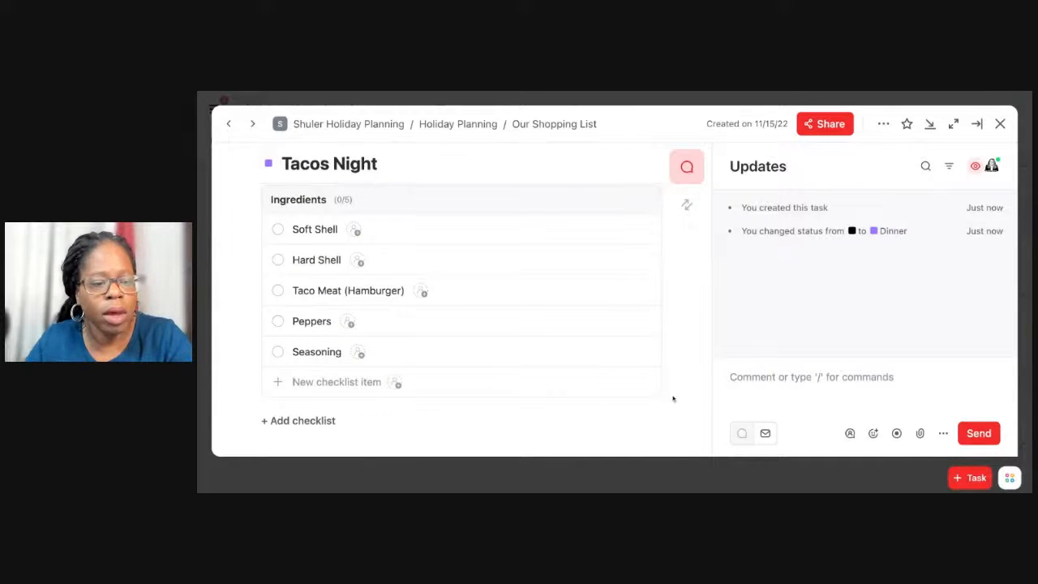
Start the Tacos Night task description with a Heading 2 line reading "Taco Recipe Vid:".
scroll(696, 347, up, 2)
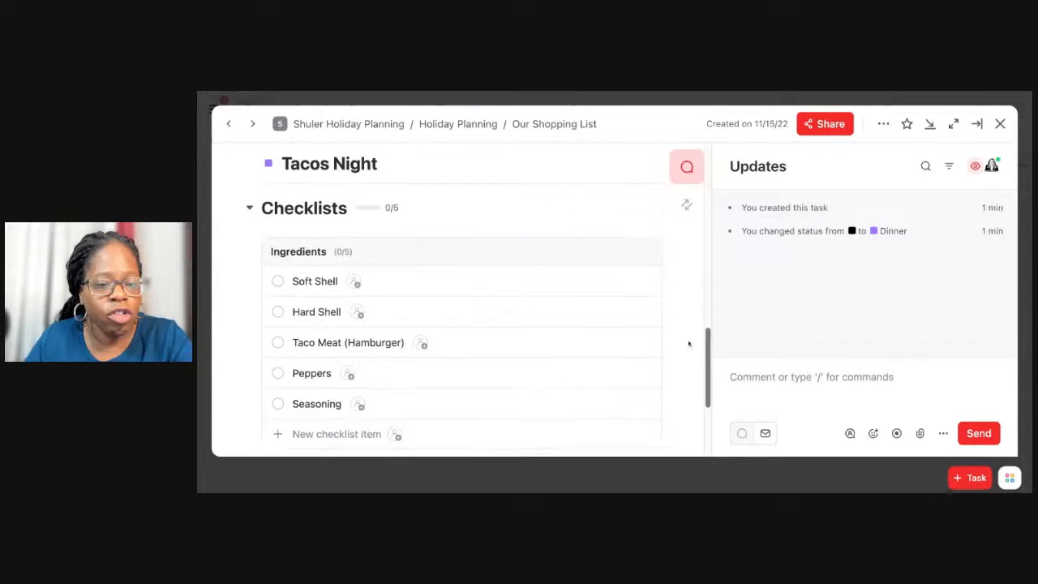
scroll(411, 304, up, 3)
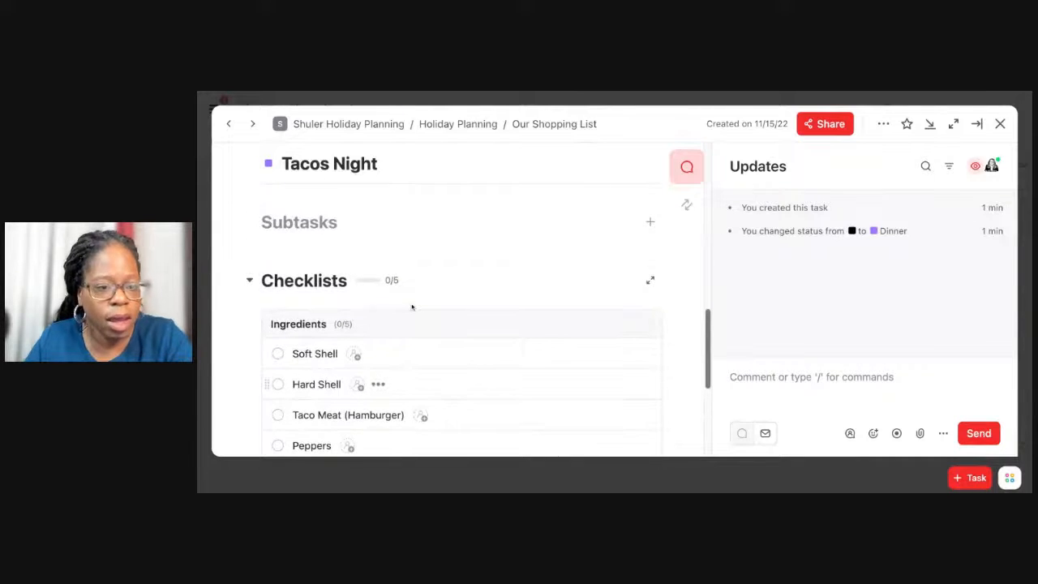
scroll(412, 306, up, 3)
scroll(349, 283, down, 9)
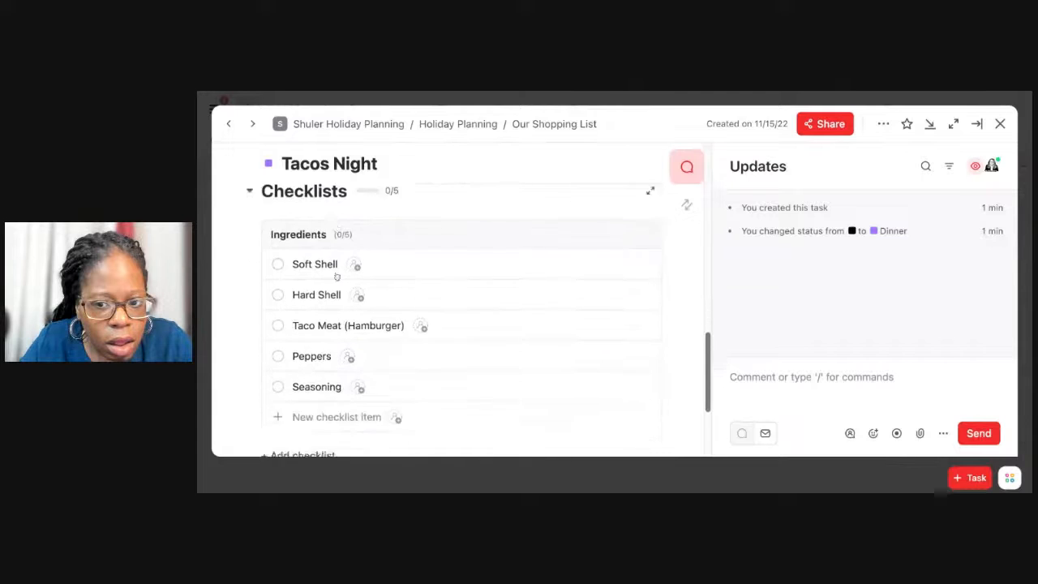
scroll(343, 296, up, 8)
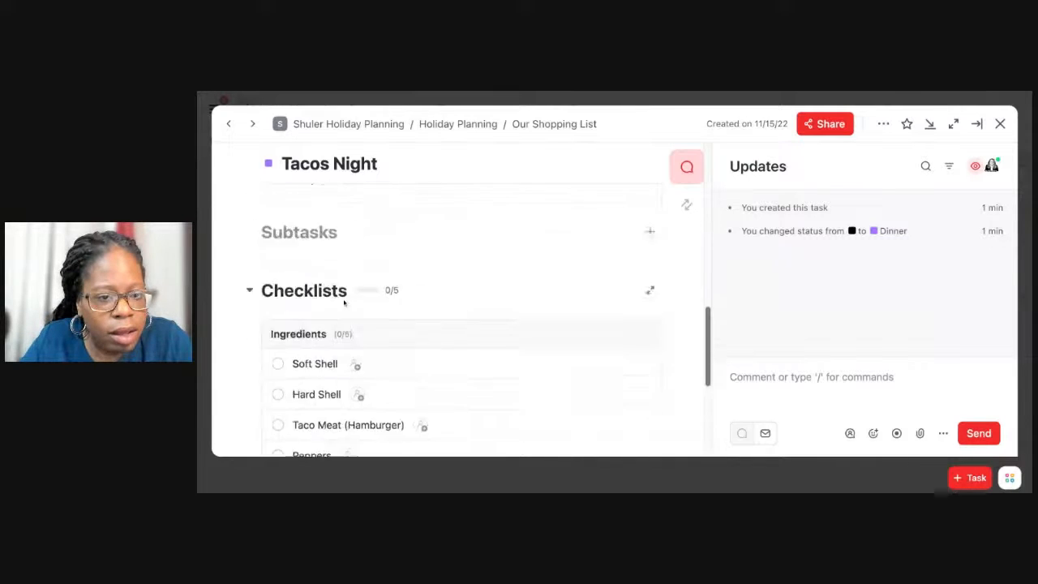
scroll(348, 291, up, 5)
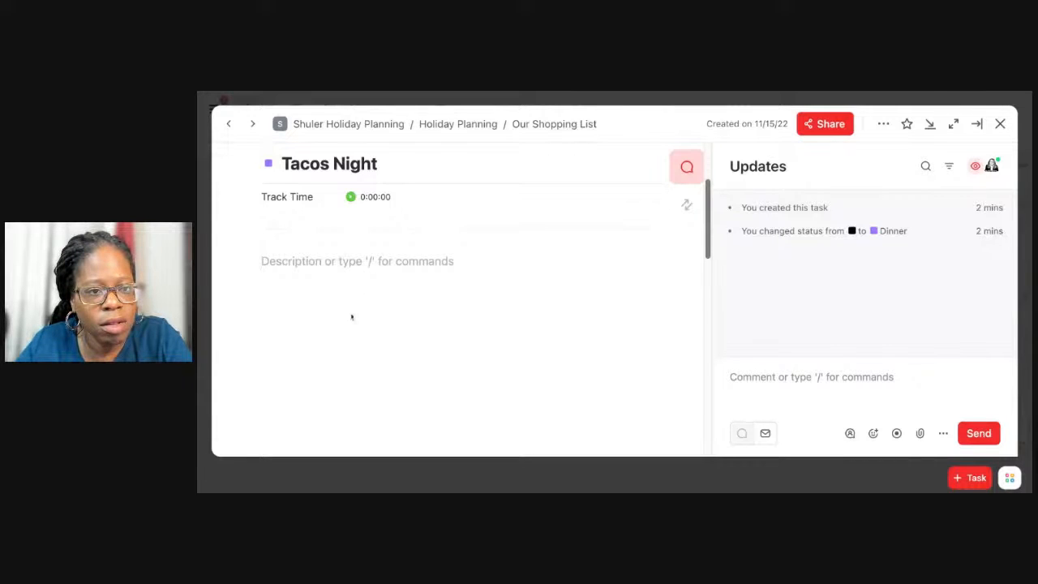
text(/)
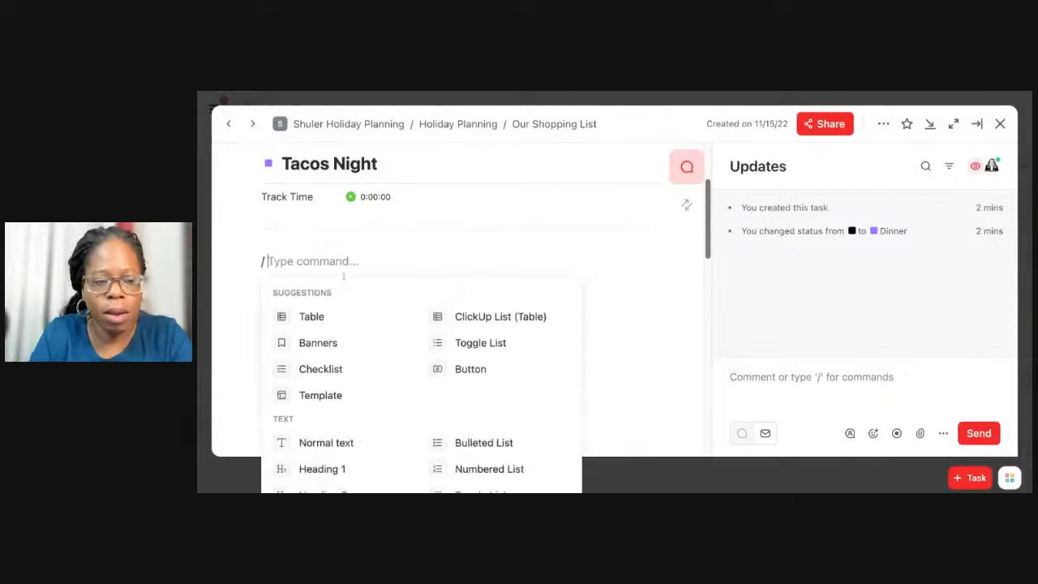
key(BackSpace)
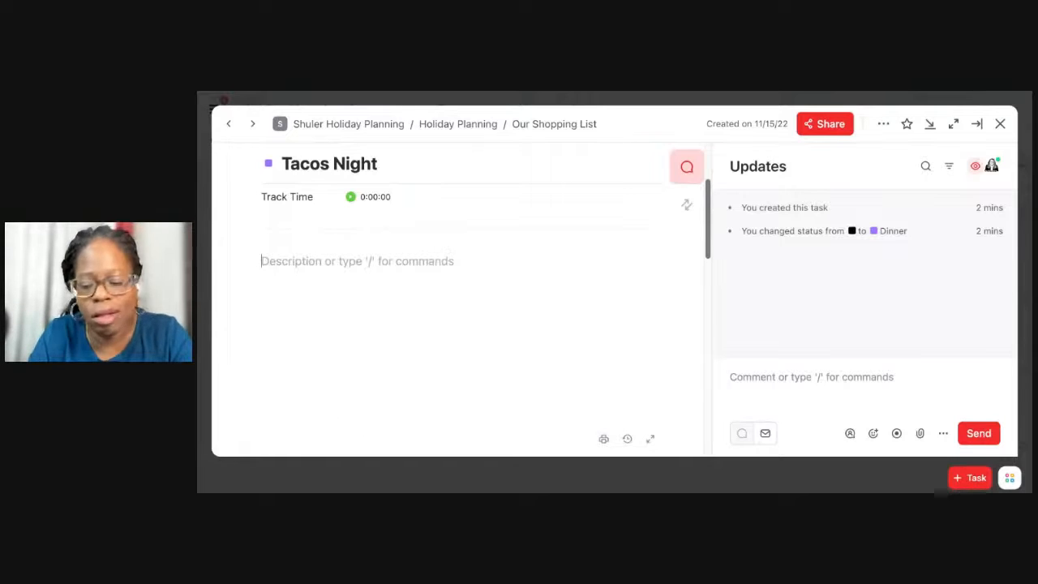
text(/ h2)
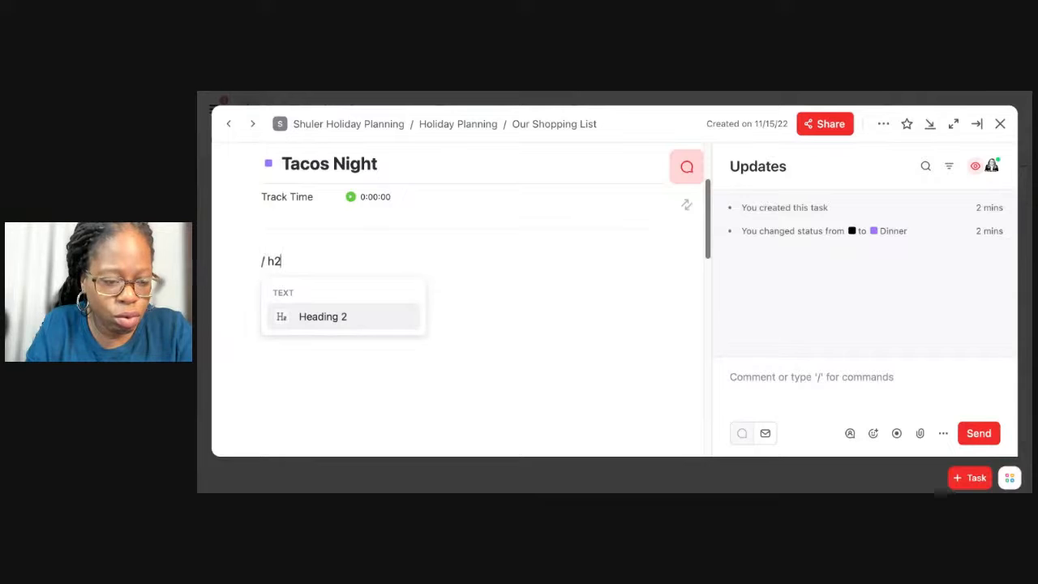
key(Return)
text(T)
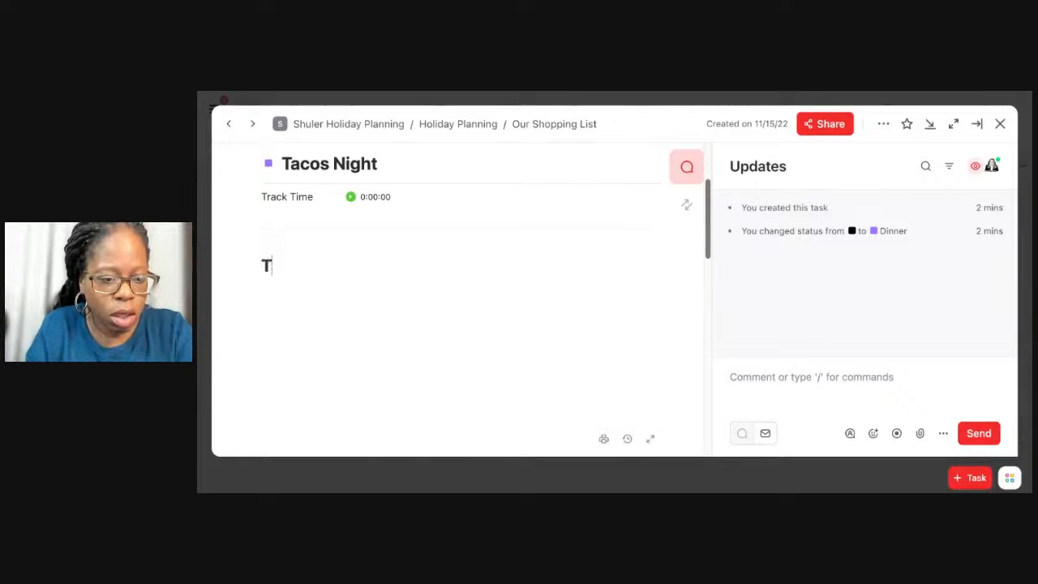
text(aco Reci)
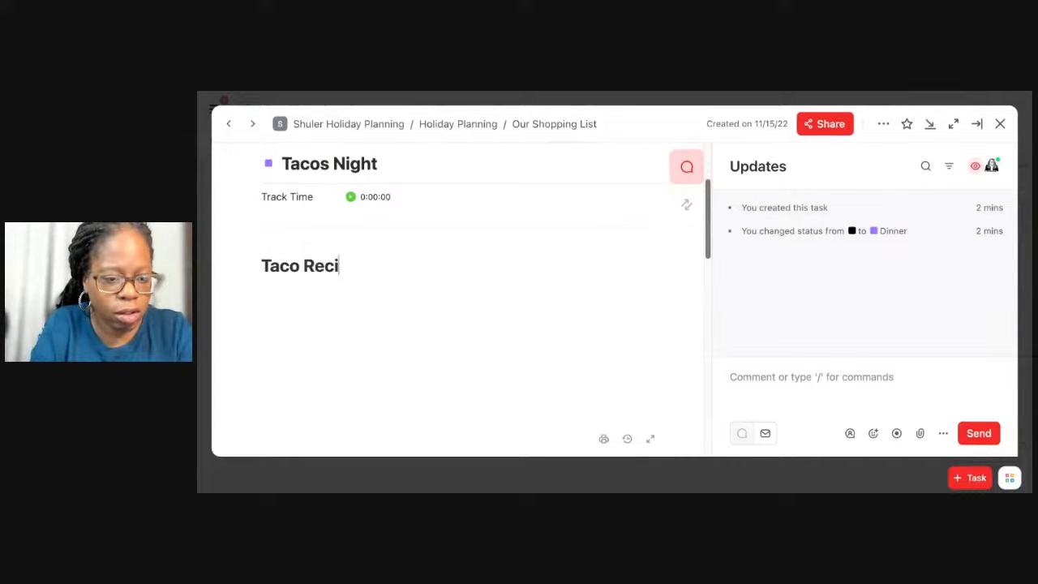
text(pe Vid:)
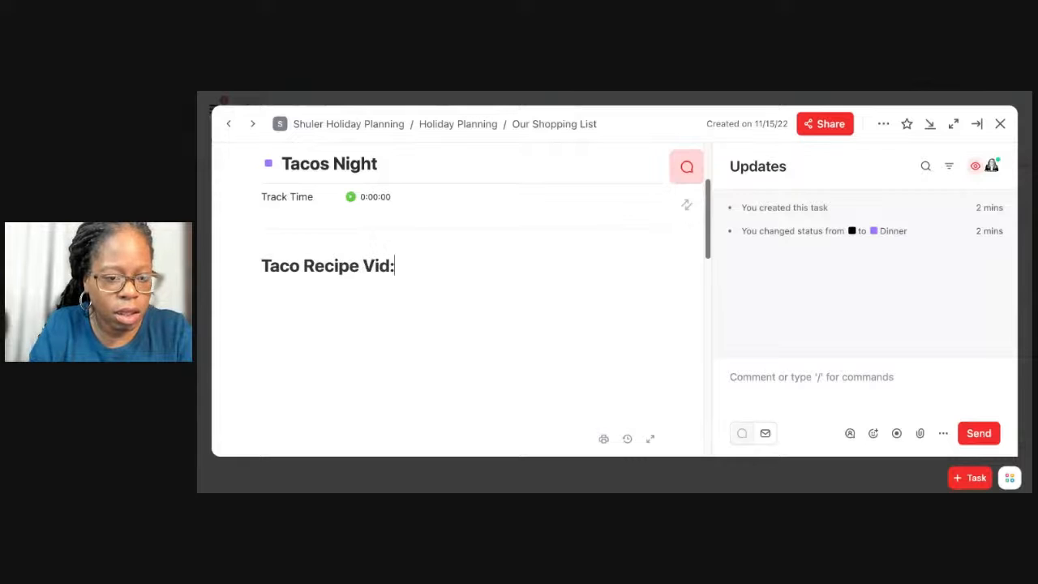
Paste the copied YouTube ground chicken tacos link below the heading and keep it as an embedded video.
key(Return)
key(ctrl+v)
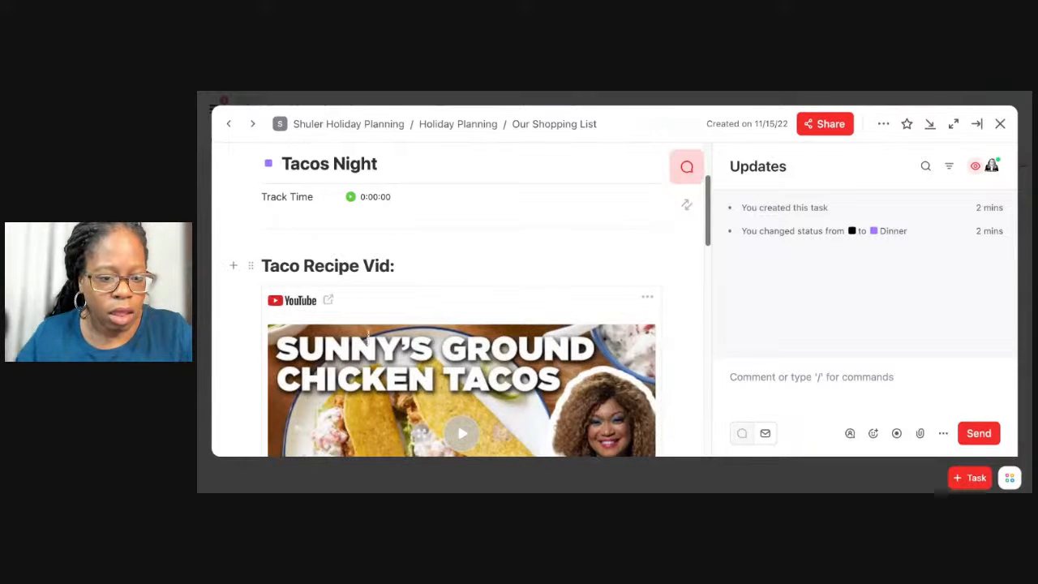
scroll(420, 343, down, 1)
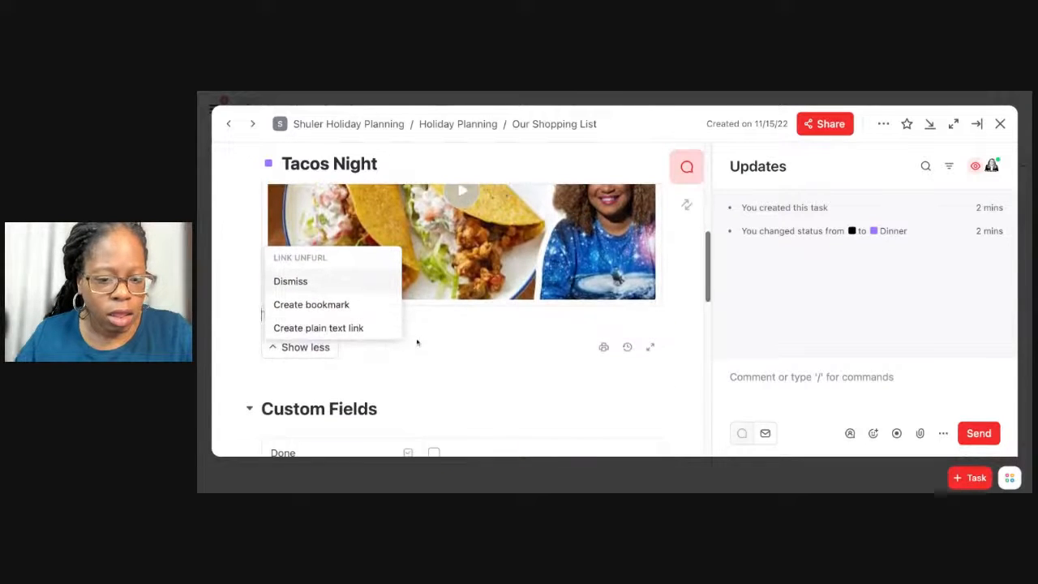
click(417, 342)
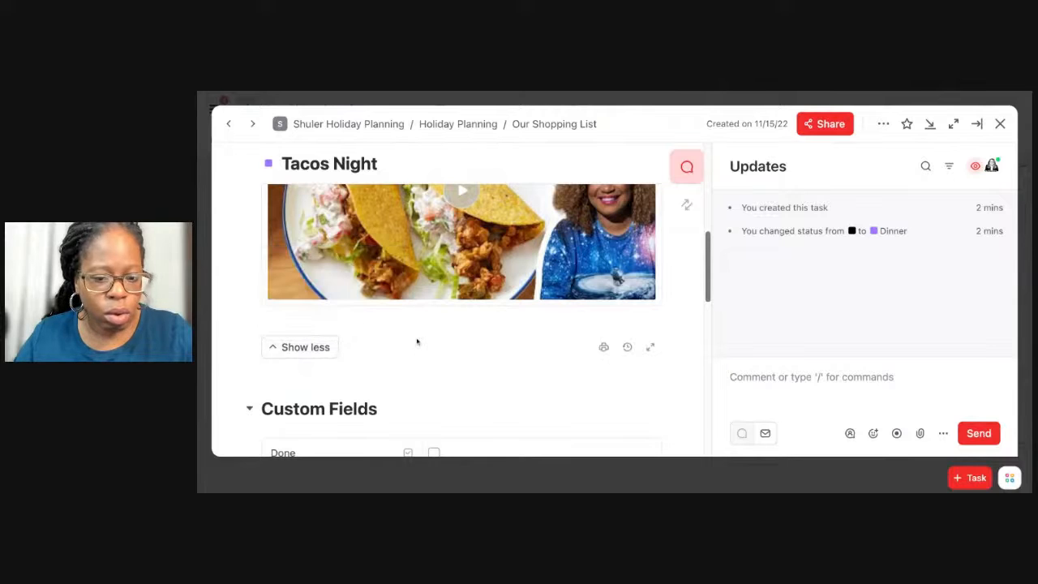
Paste the Food Network taco bar recipe link below the video and turn it into a bookmark.
click(316, 317)
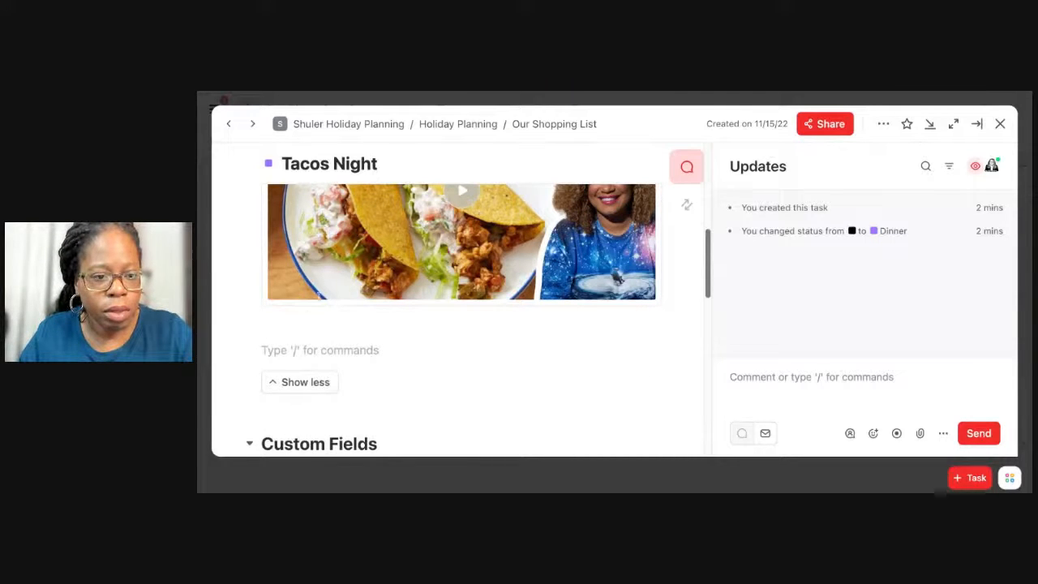
text(https://www.foodnetwork.com/recipes/taco-bar-3645473)
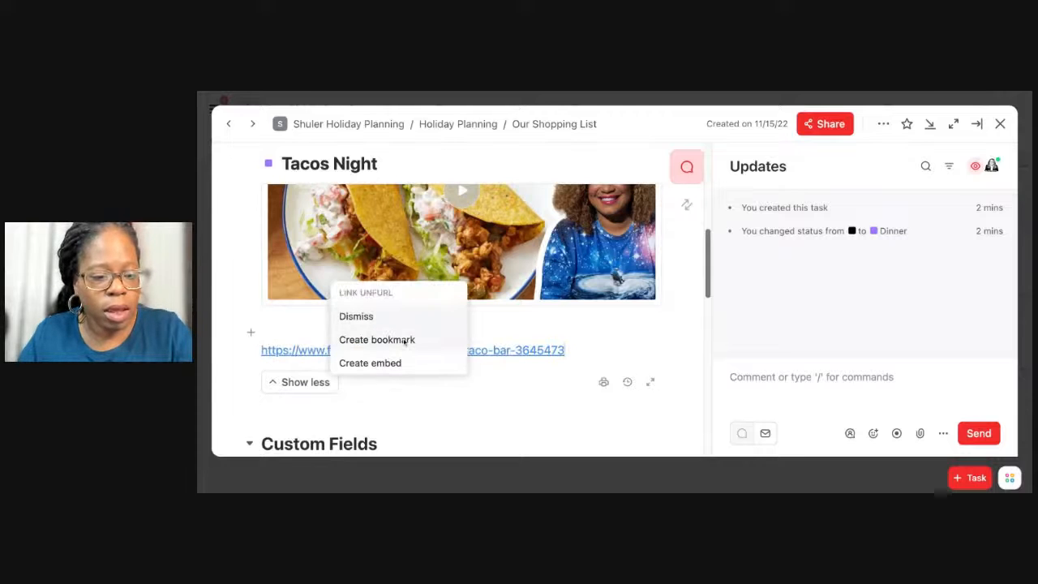
click(389, 341)
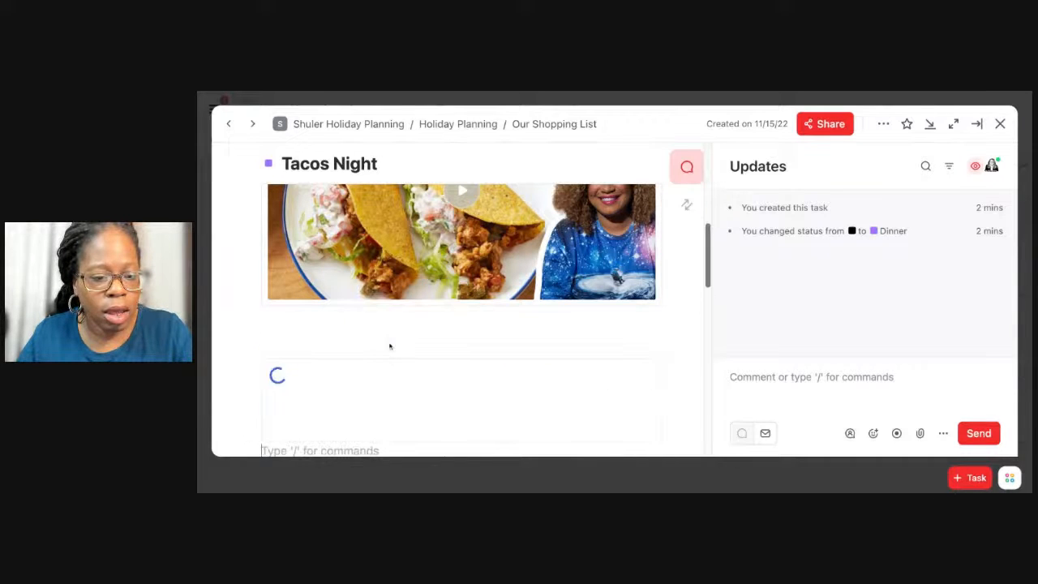
scroll(396, 333, down, 2)
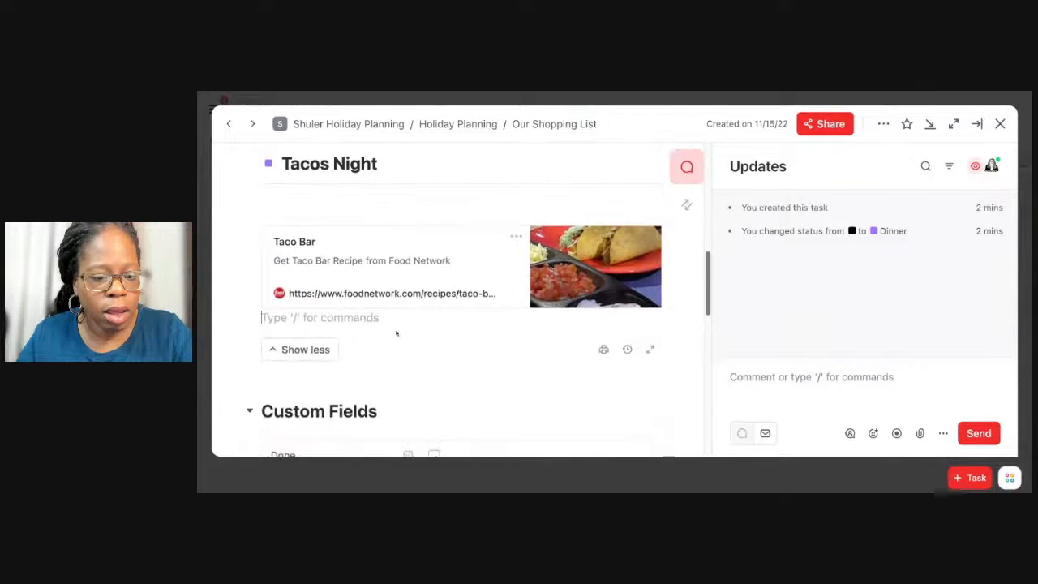
View the options available for the Taco Bar bookmark, close them and return to the start of the task.
click(515, 236)
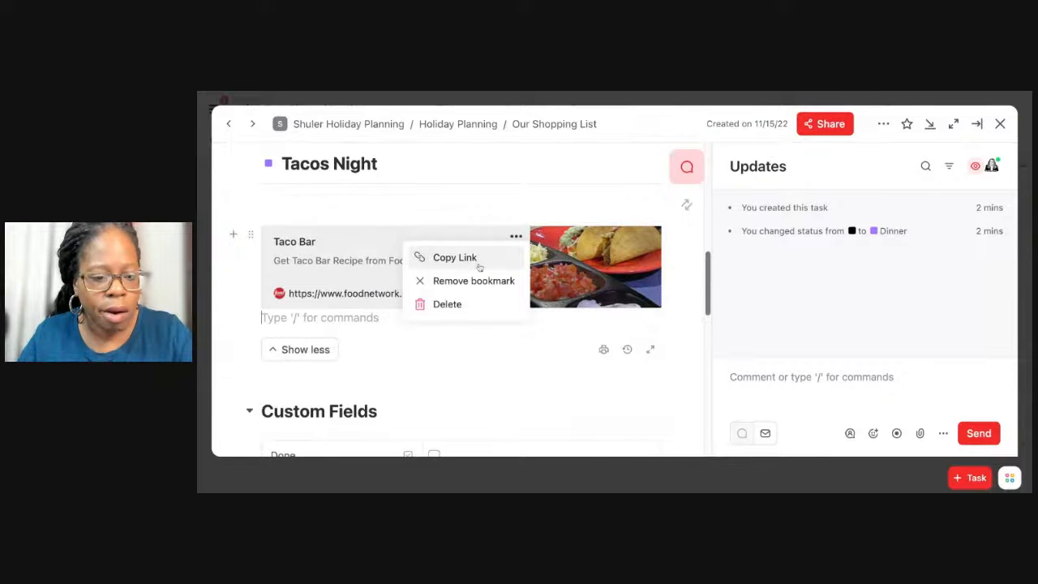
click(366, 215)
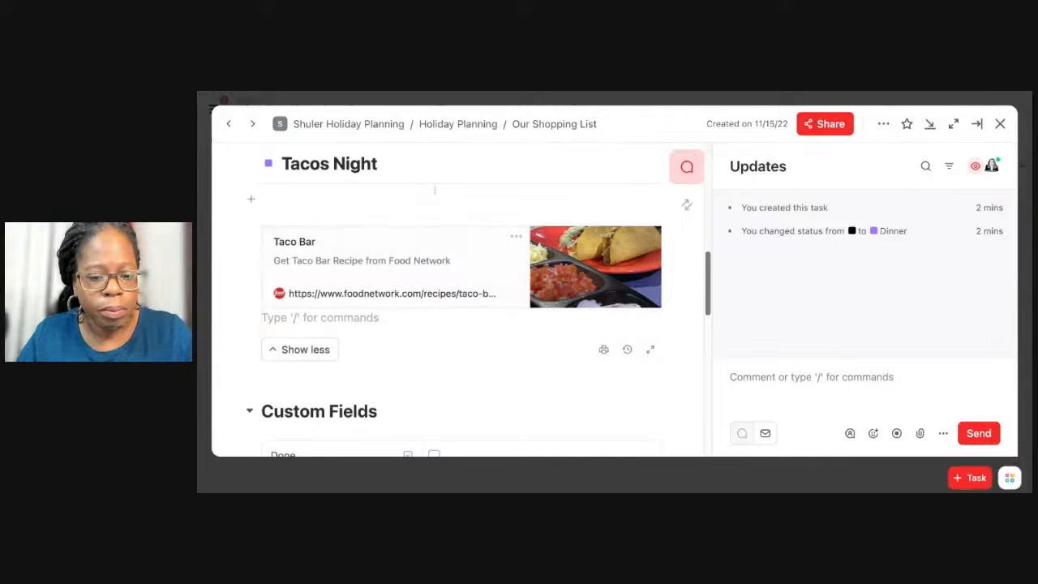
scroll(434, 190, up, 5)
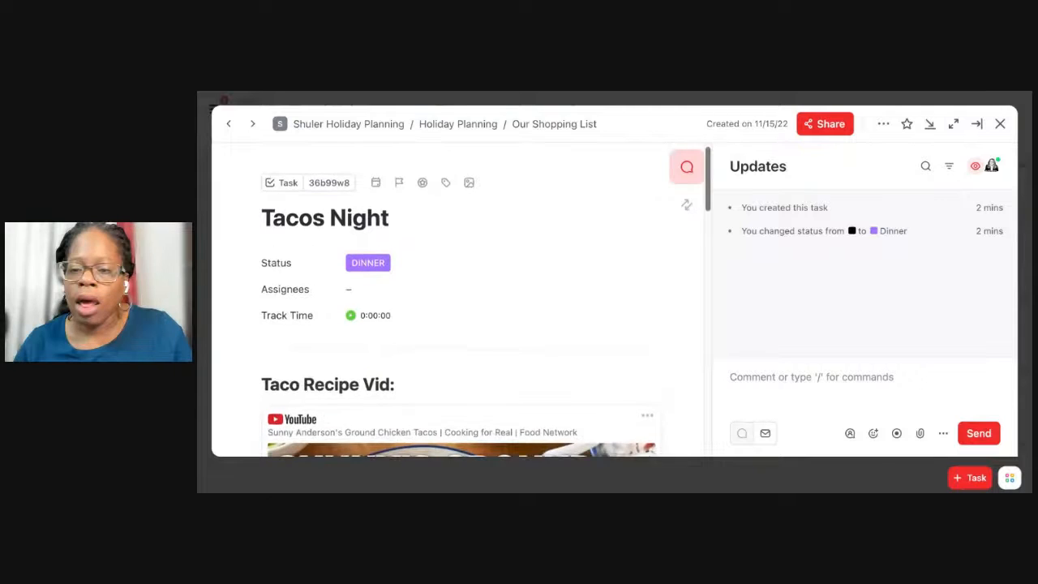
Set the start date of the Tacos Night task to November 22, 2022.
scroll(445, 187, down, 1)
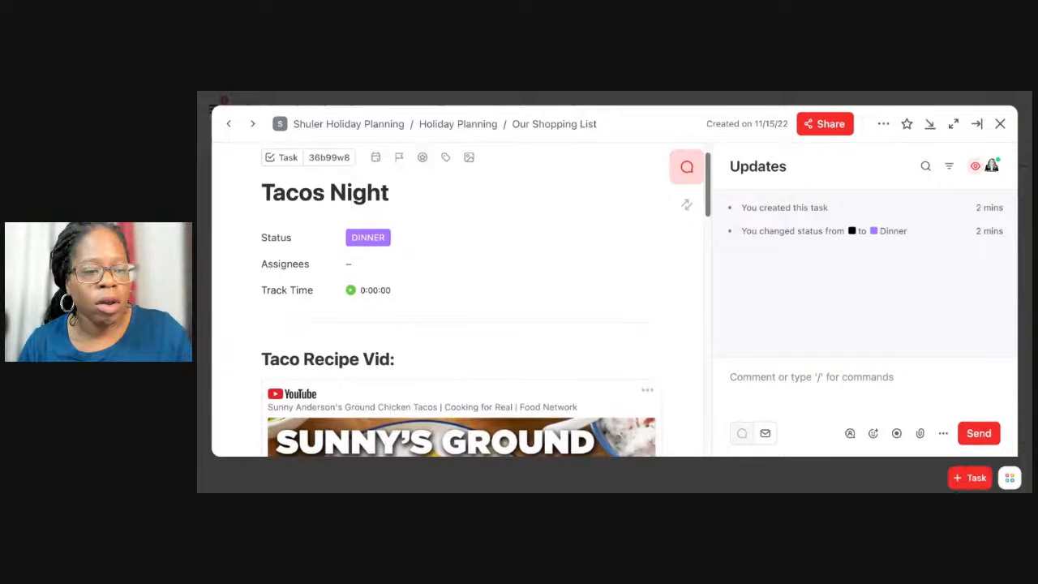
click(378, 158)
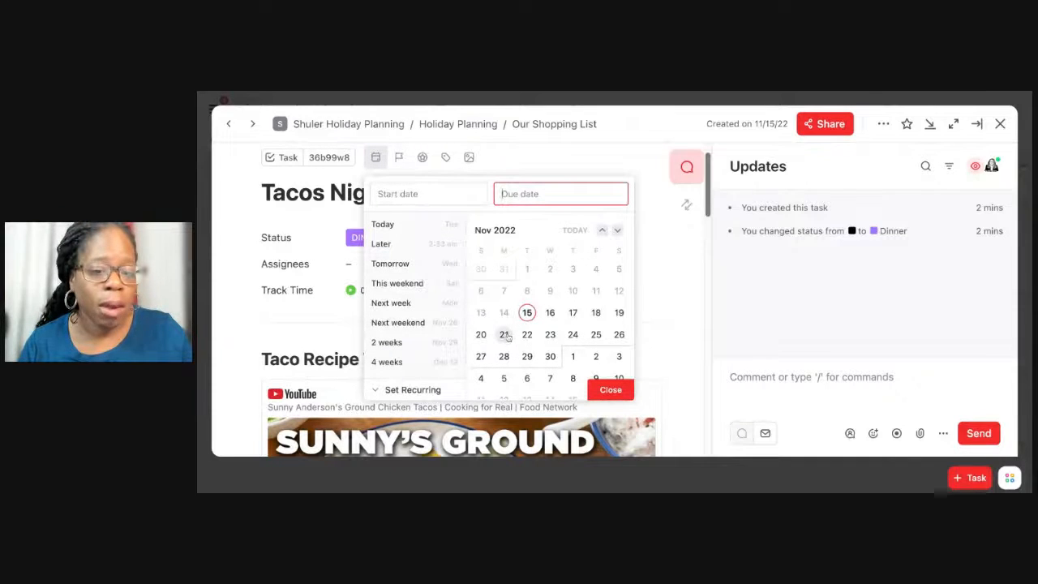
click(504, 335)
click(527, 336)
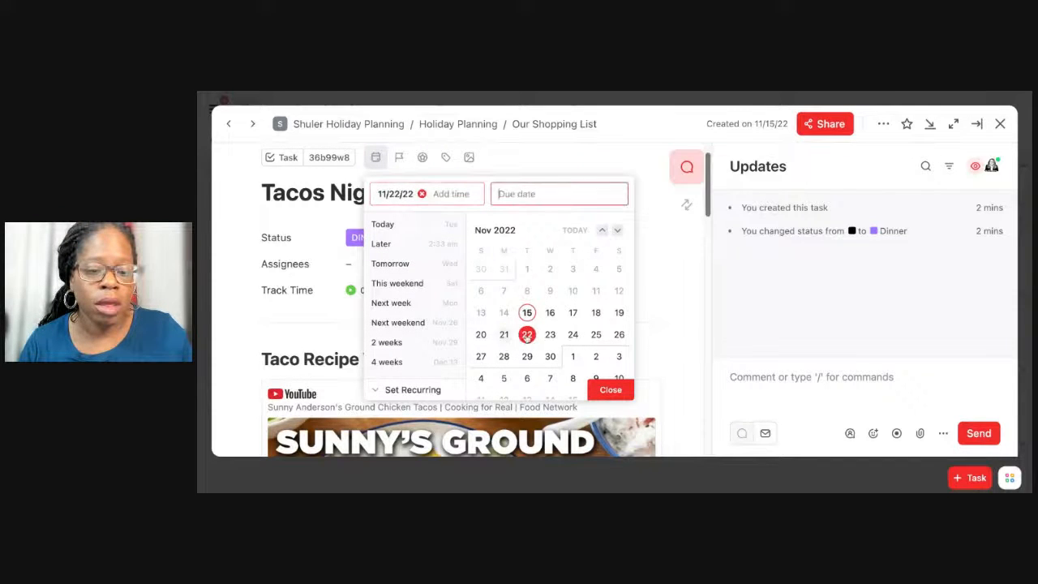
click(616, 391)
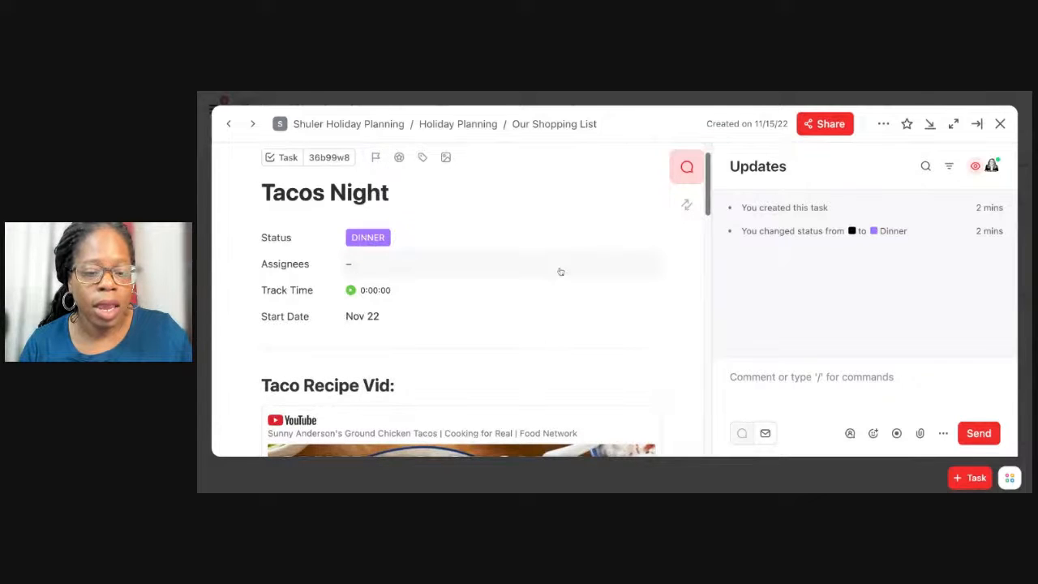
Add a cover to the Tacos Night task by searching images for "Taco" and choosing the plated tacos on a blue slatted table.
scroll(560, 271, down, 1)
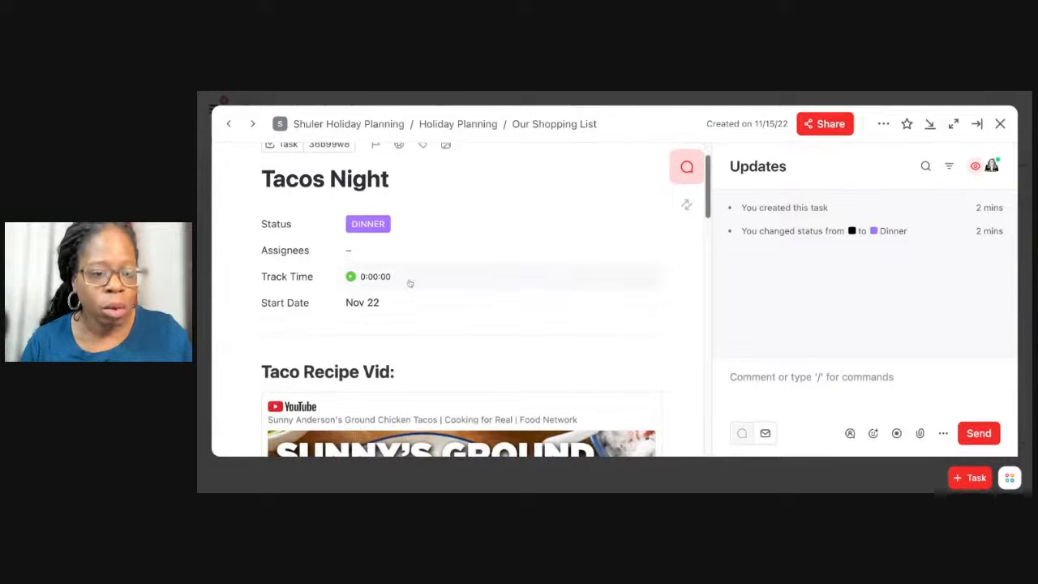
scroll(406, 267, up, 2)
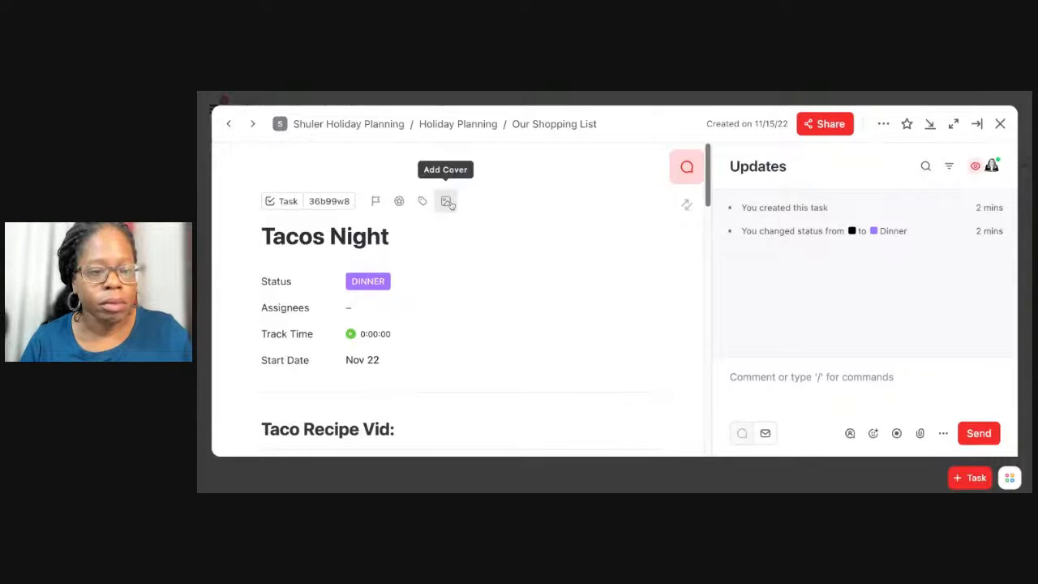
click(447, 202)
click(450, 282)
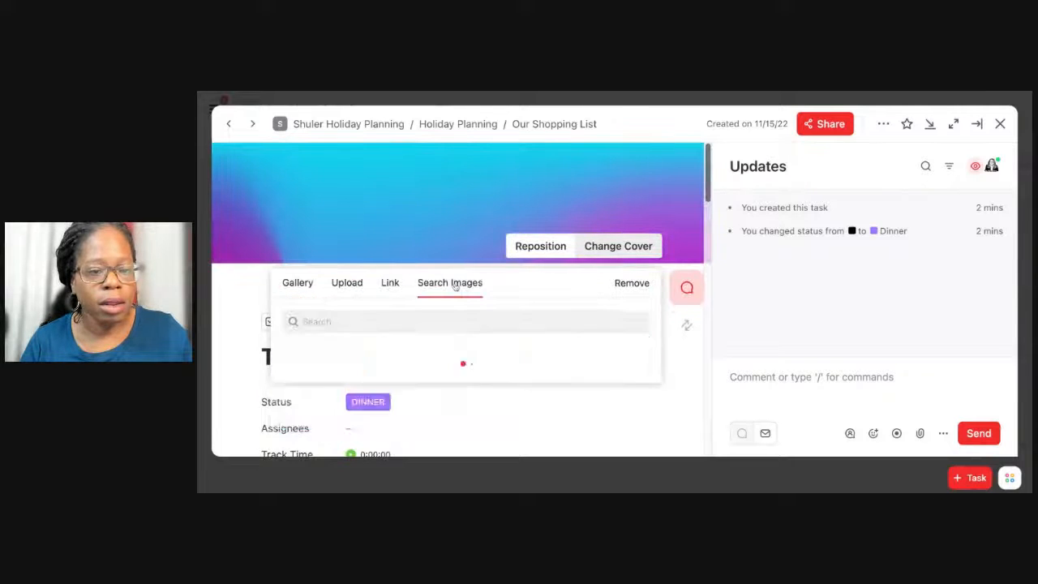
text(Taco)
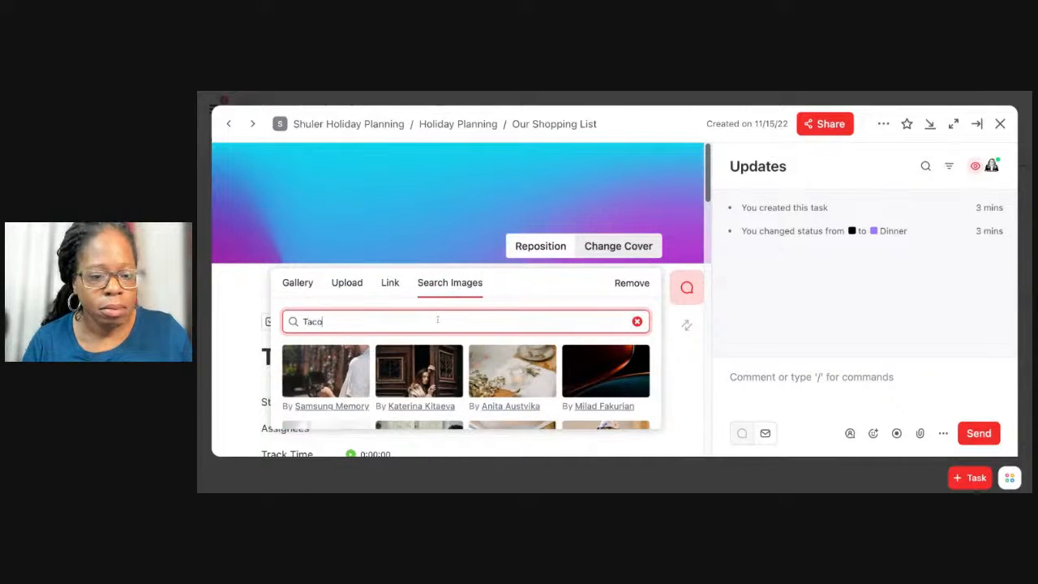
scroll(408, 388, down, 1)
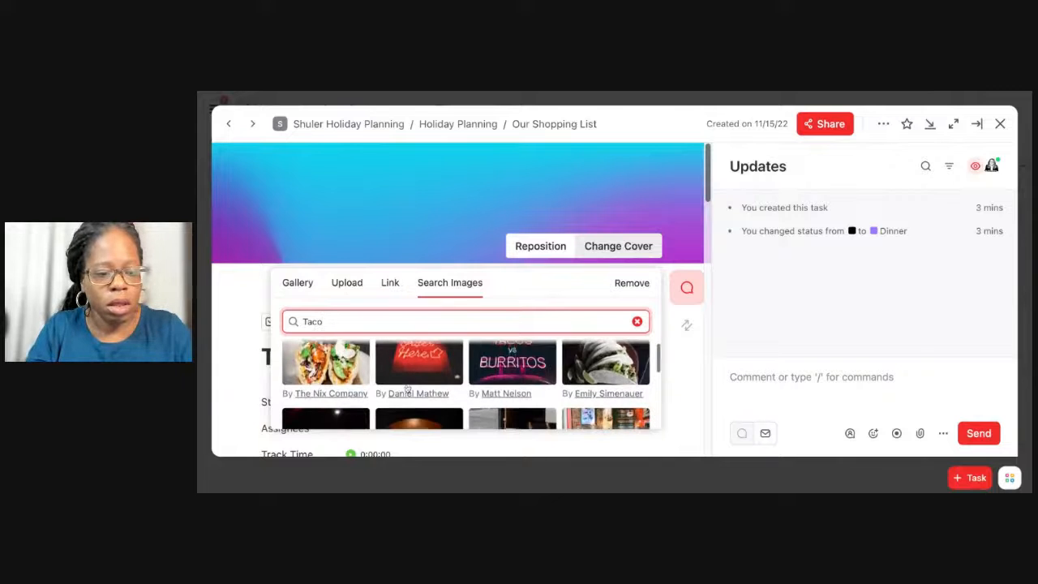
scroll(408, 390, up, 1)
scroll(565, 374, down, 3)
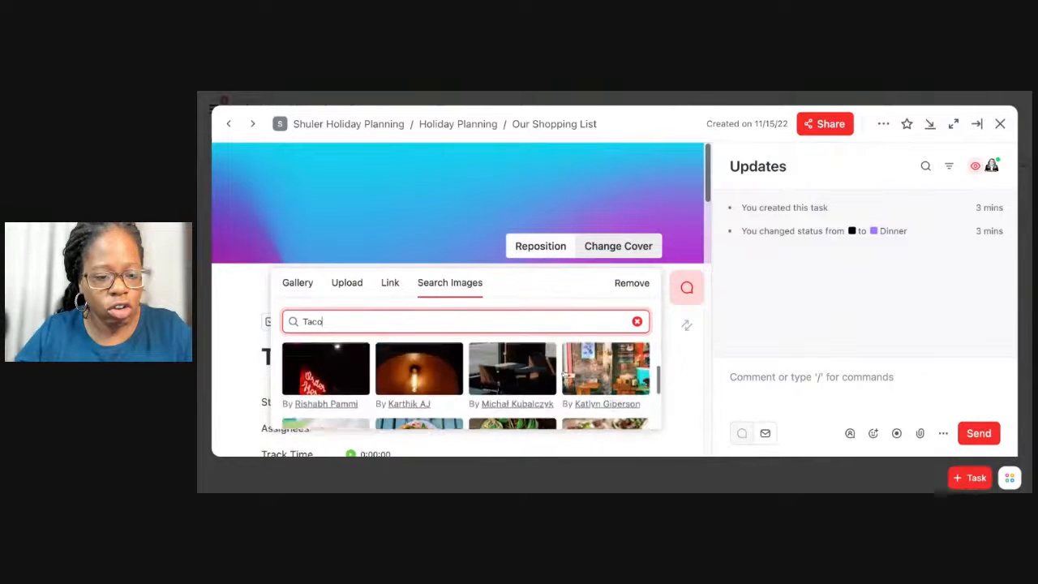
scroll(565, 375, down, 2)
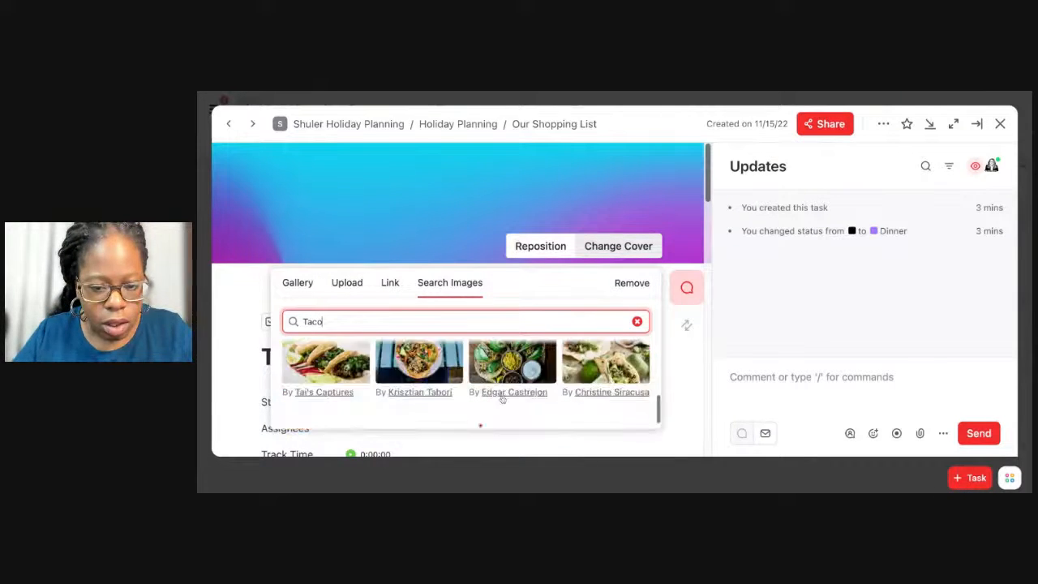
click(438, 380)
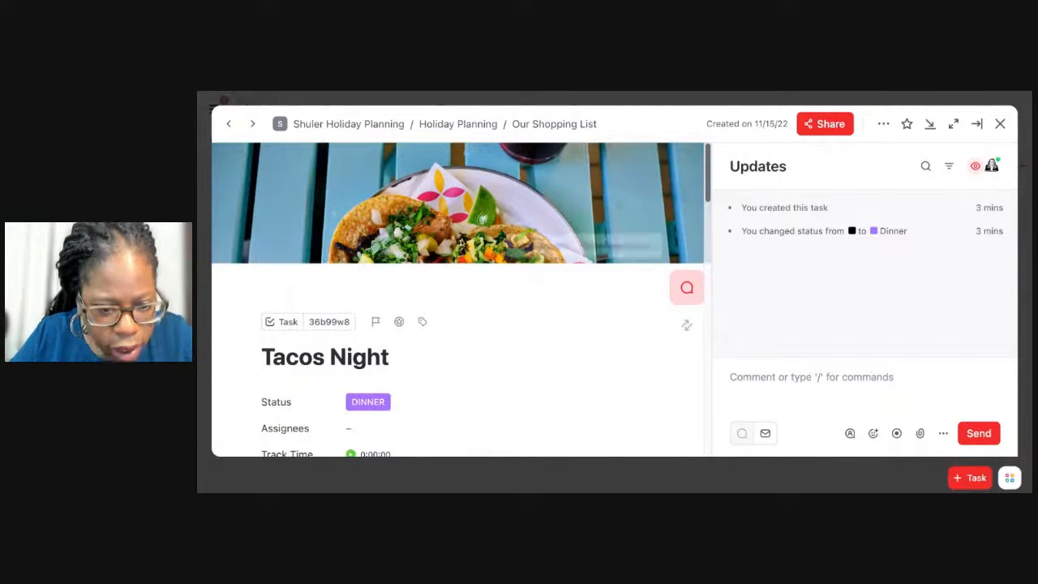
View the cover change options, close them, and reposition the cover image so the tacos are fully in frame.
mouse_move(465, 239)
click(636, 251)
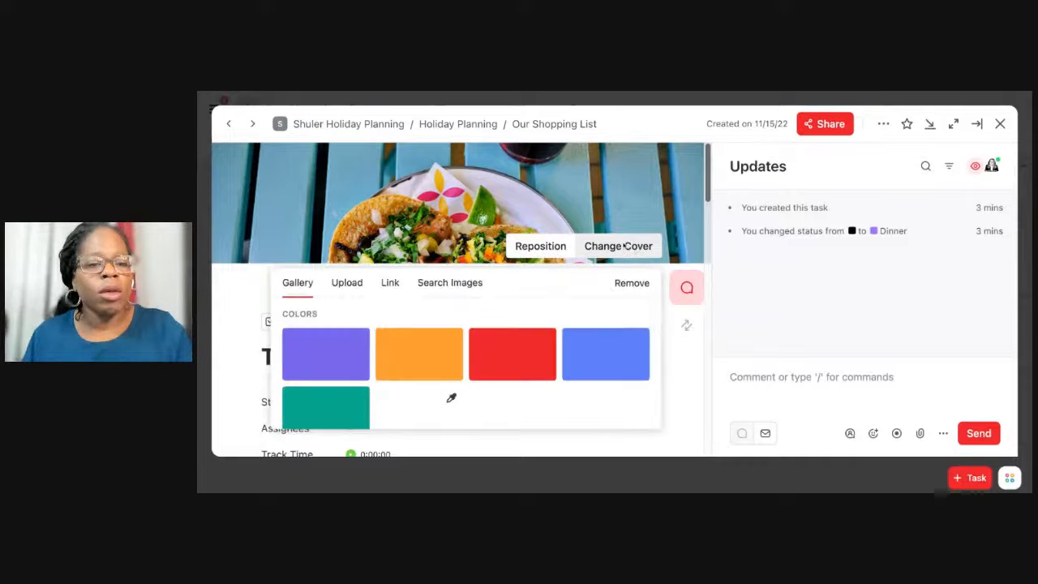
click(542, 174)
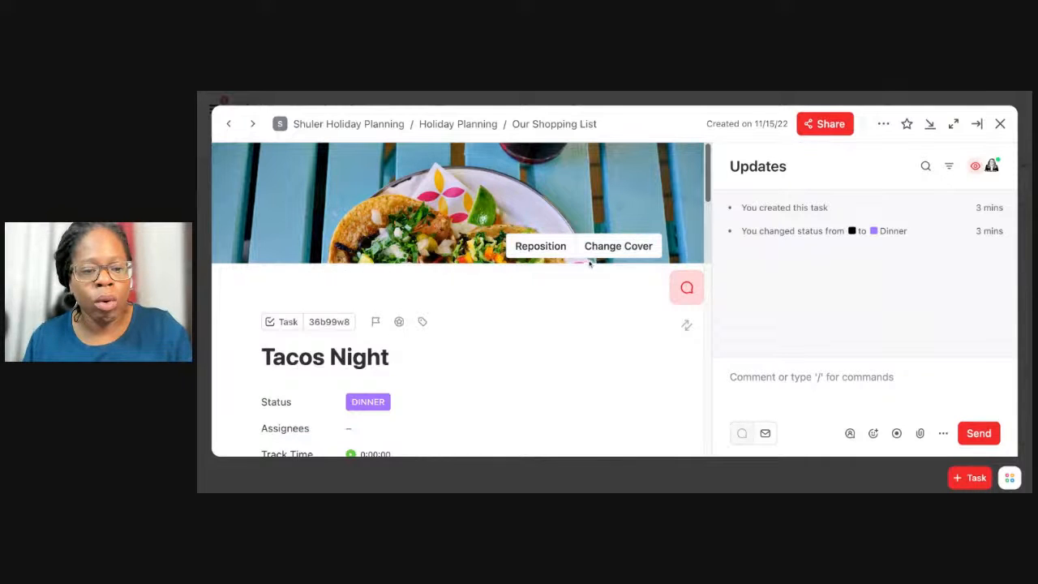
click(539, 246)
mouse_move(542, 213)
mouse_down()
mouse_move(542, 196)
mouse_move(541, 213)
mouse_up()
click(574, 247)
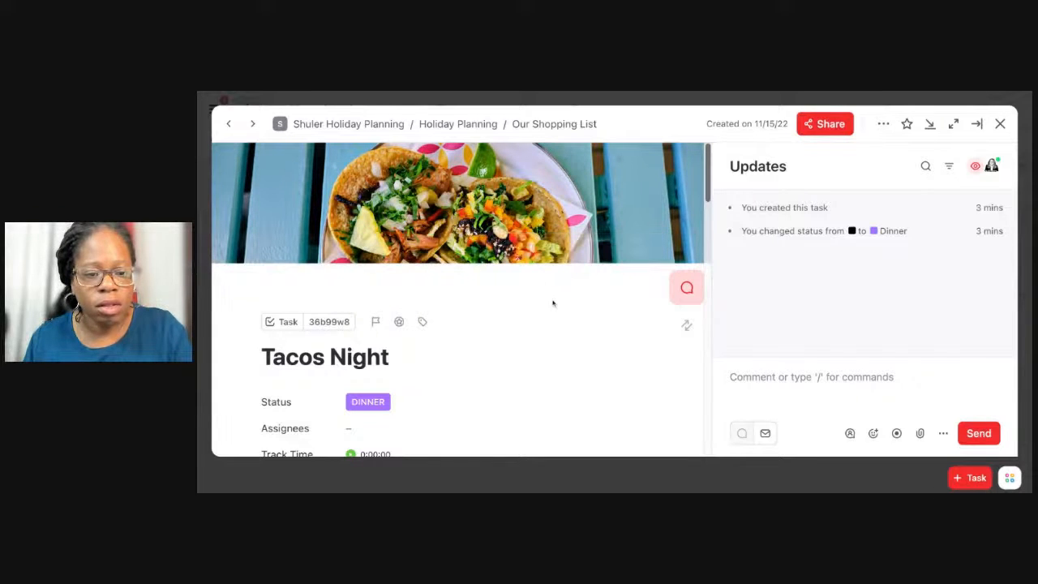
Review the Tacos Night recipe links, custom fields and Ingredients checklist, and close the task to return to the board.
scroll(552, 304, down, 5)
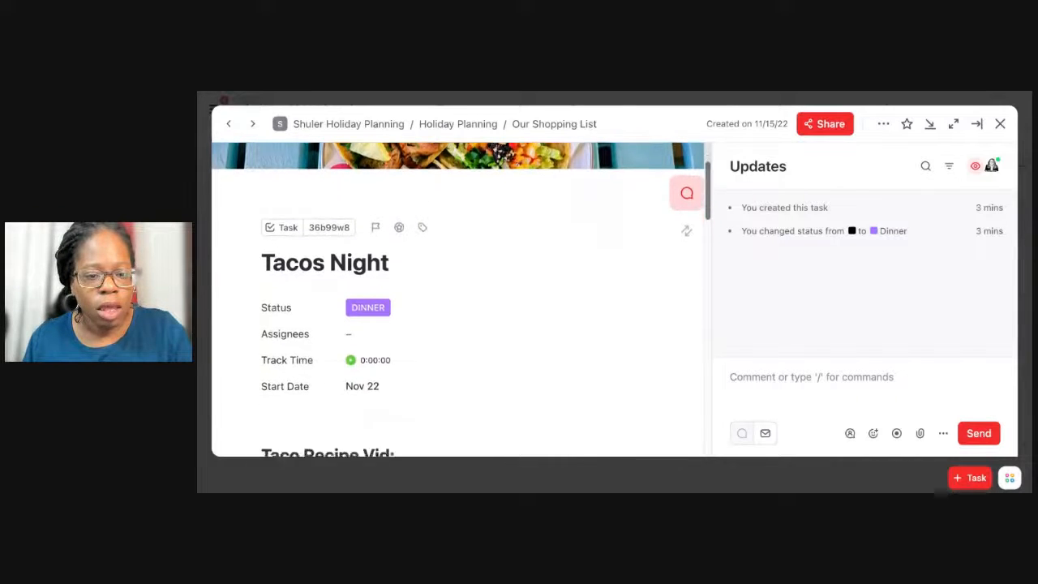
scroll(458, 304, down, 2)
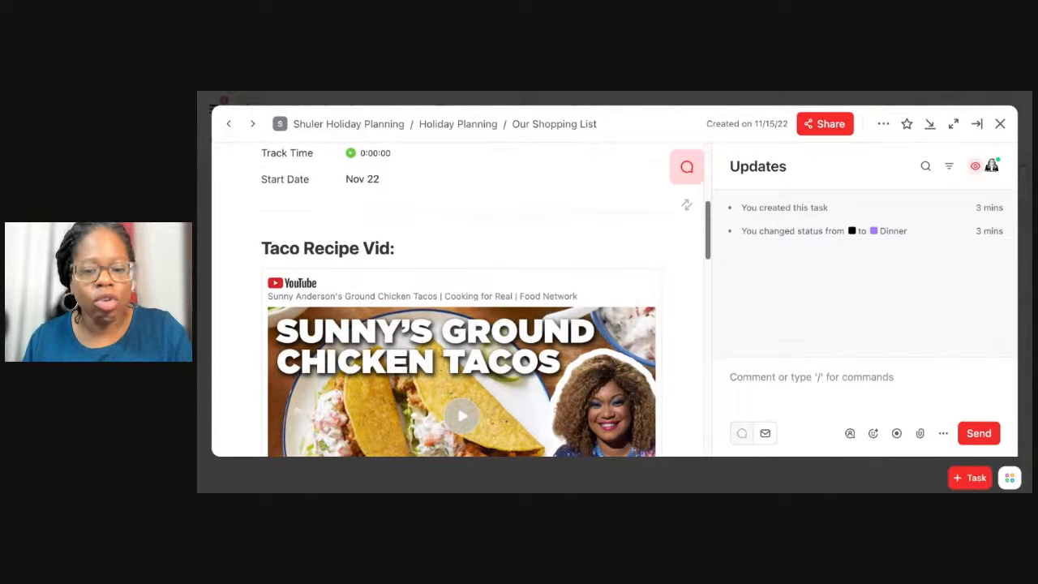
scroll(522, 206, down, 10)
scroll(522, 208, up, 1)
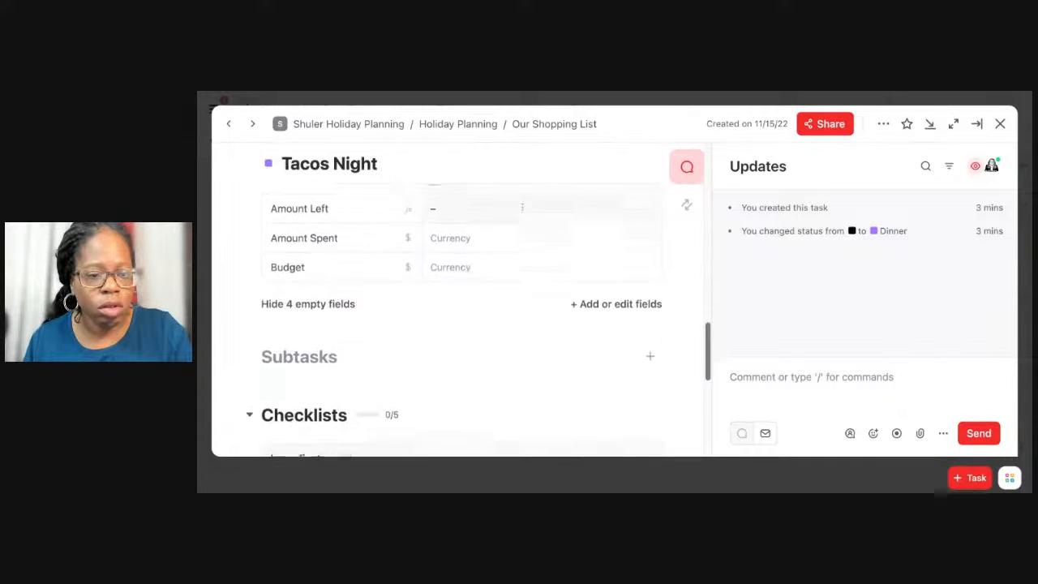
scroll(522, 208, down, 5)
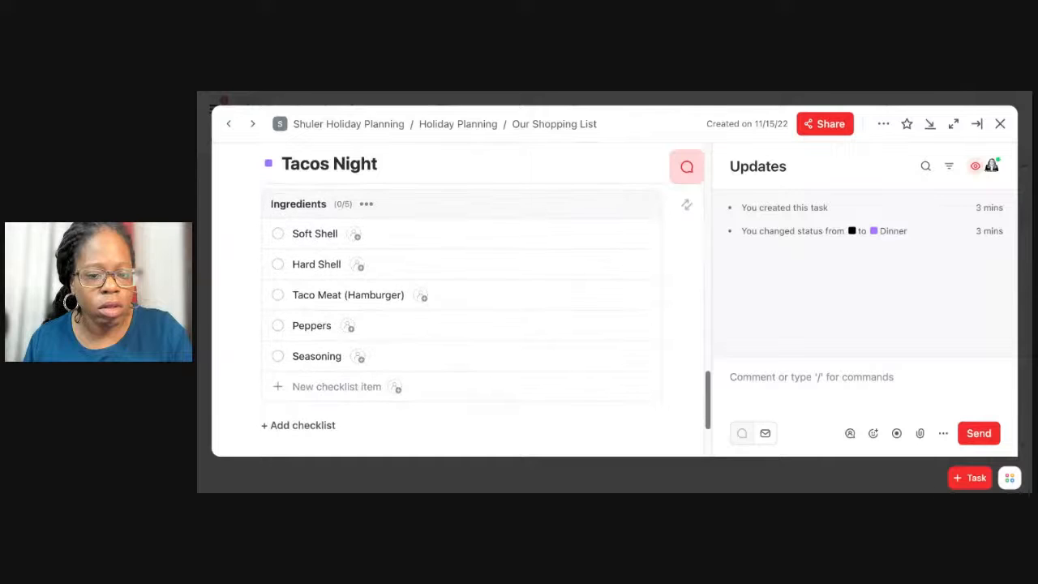
scroll(565, 235, up, 6)
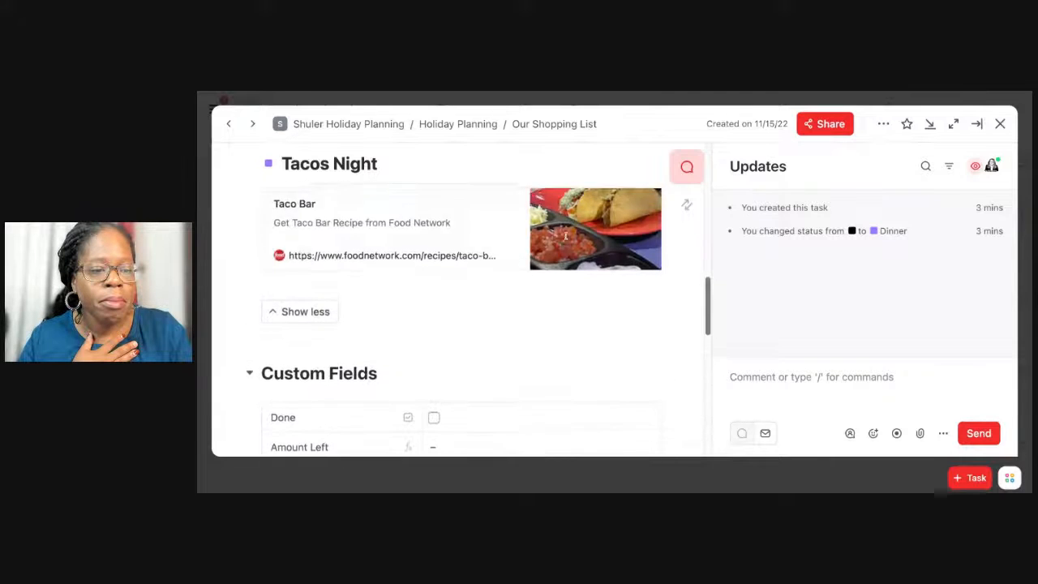
scroll(565, 235, down, 2)
scroll(565, 235, down, 2)
scroll(396, 262, up, 2)
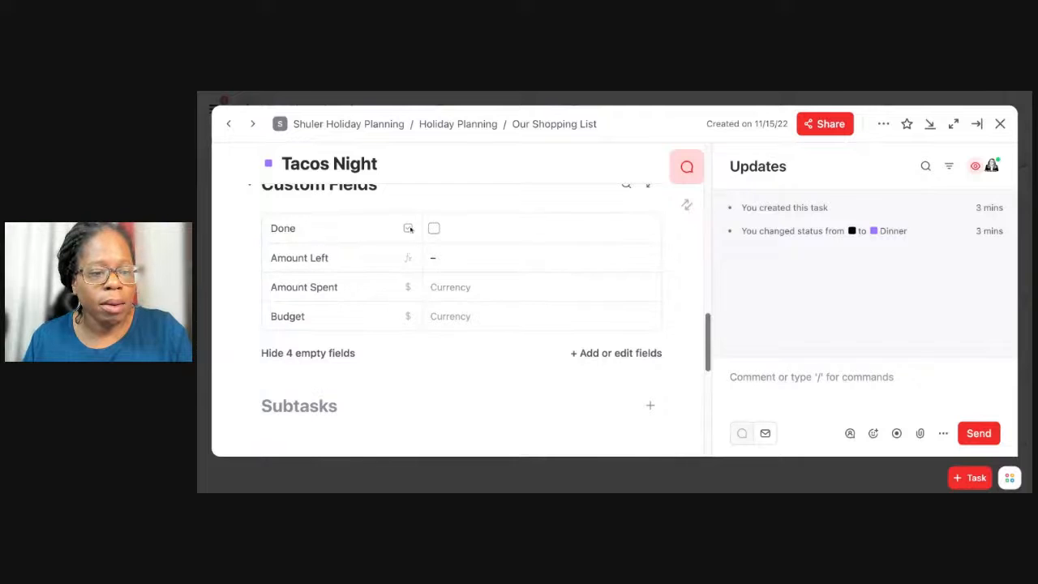
click(1001, 124)
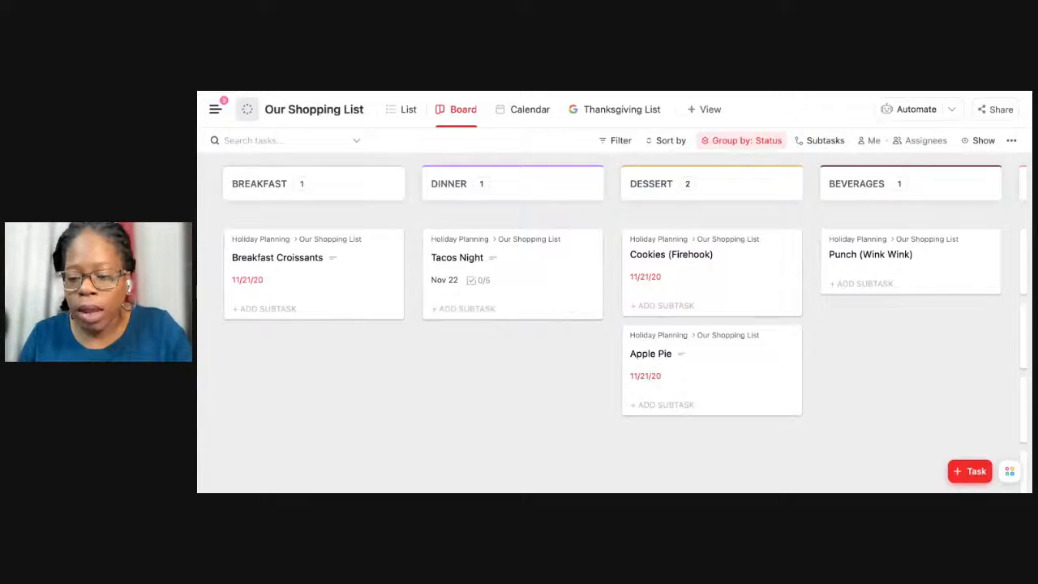
Start a new task in Our Shopping List named "Food Meal Task Template".
click(966, 477)
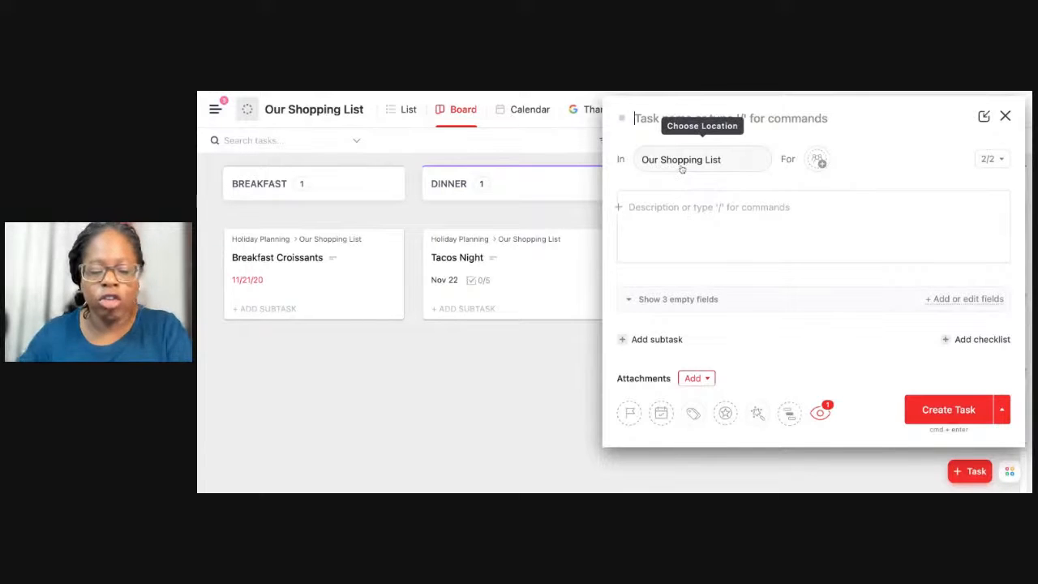
text(Food Meal)
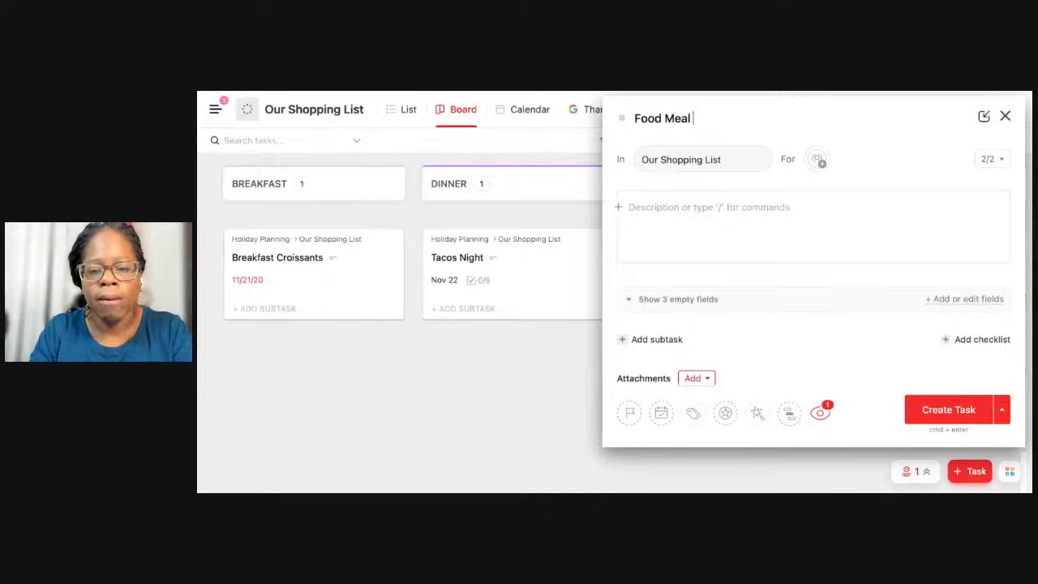
text(Task Template)
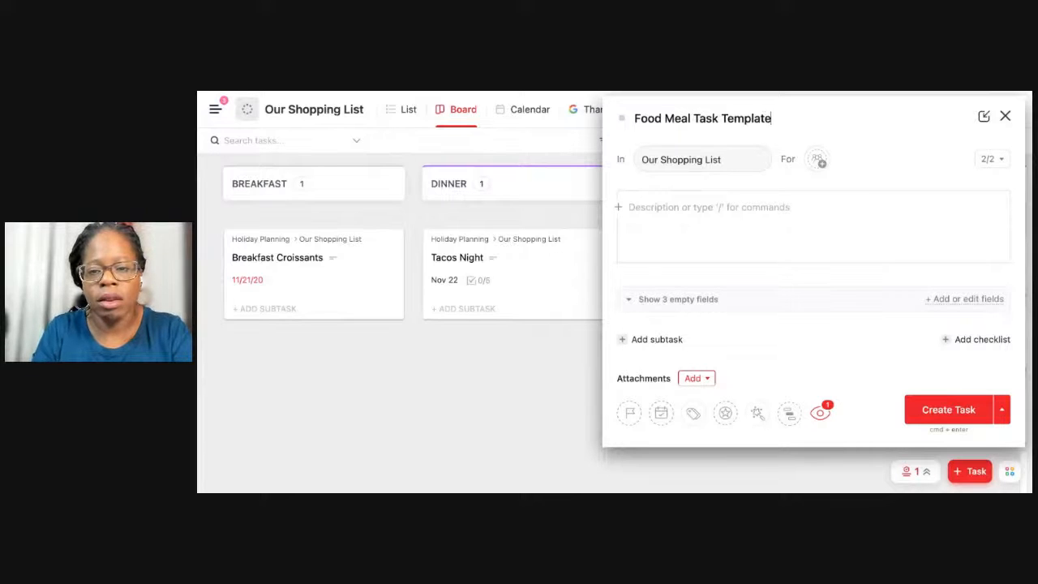
text(/ h3)
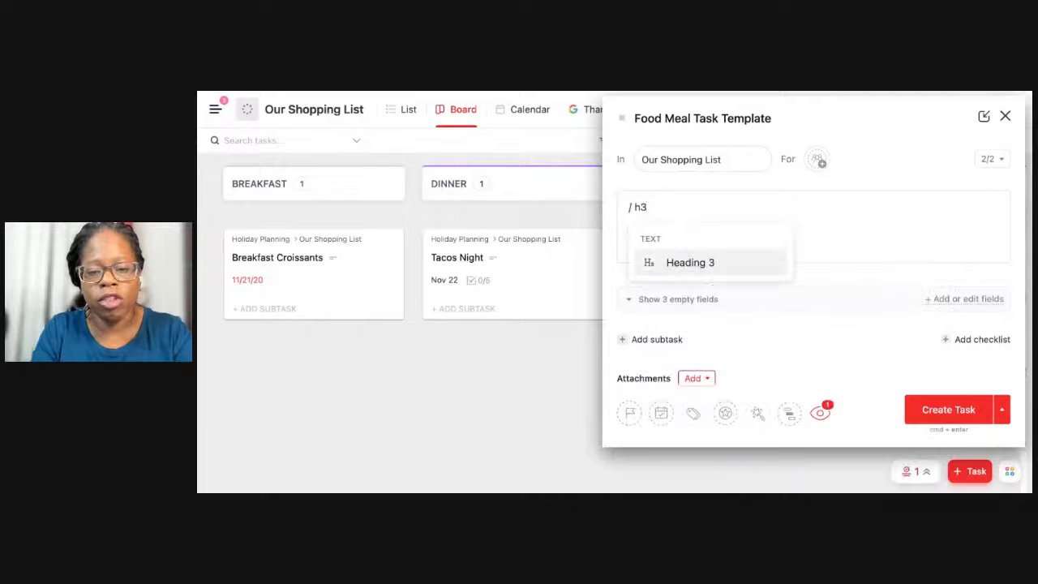
Begin the new task's description with a Heading 3 line reading "Instructions / Recipe (How to Make It)".
key(Return)
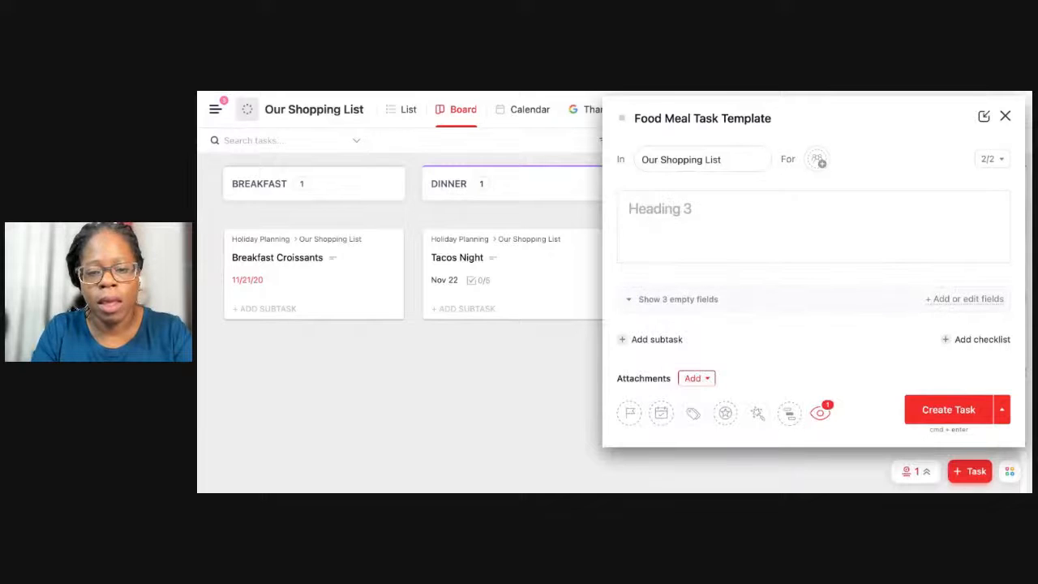
text(Ins)
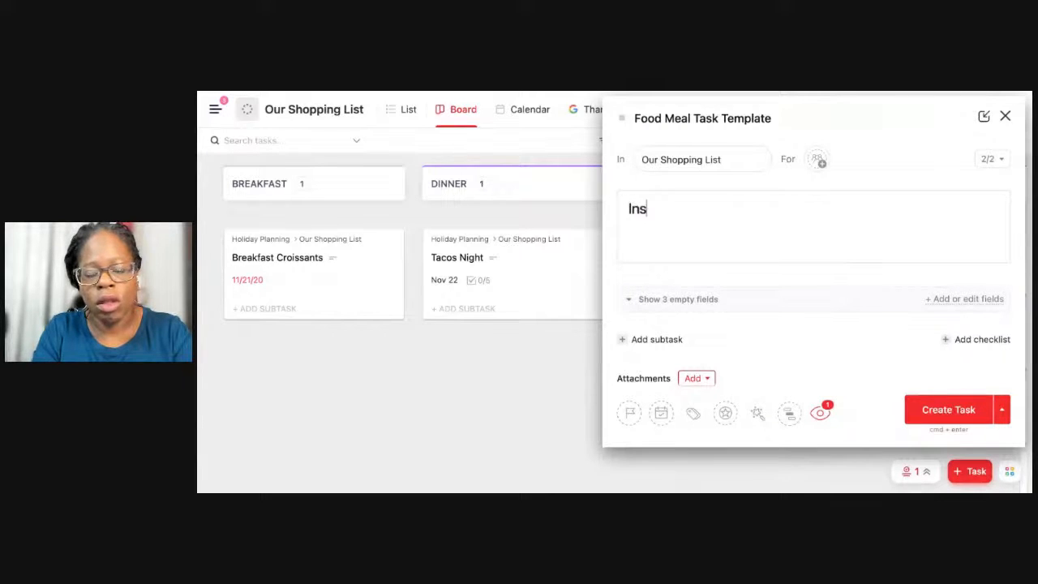
text(tructions )
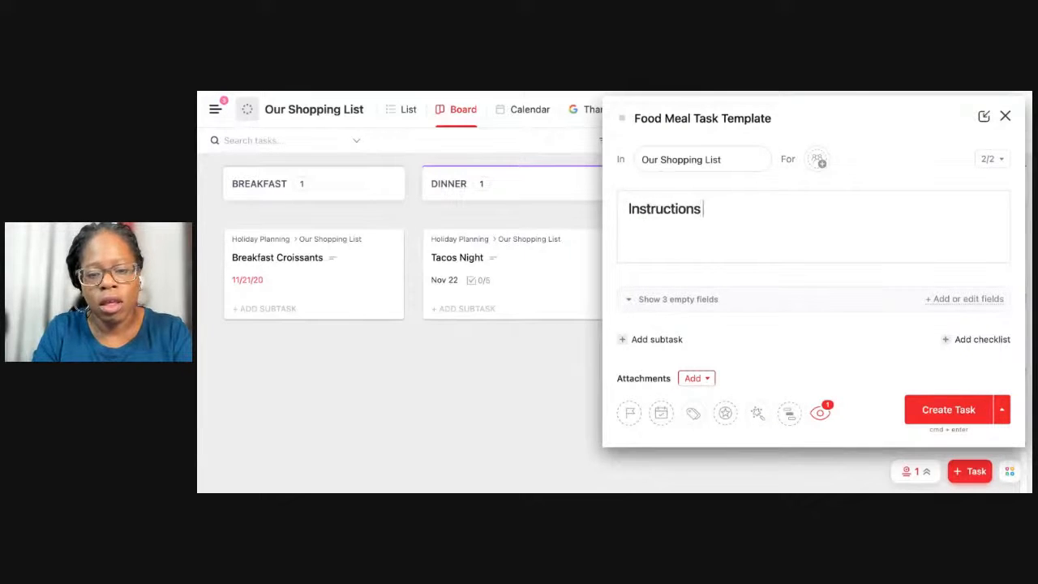
text(/ Recipe  )
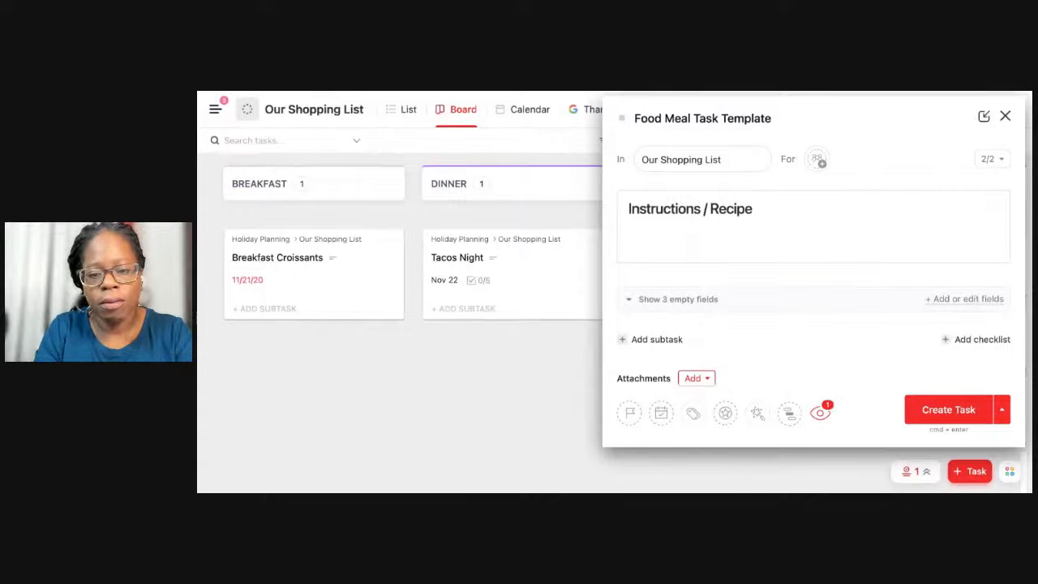
text((How to)
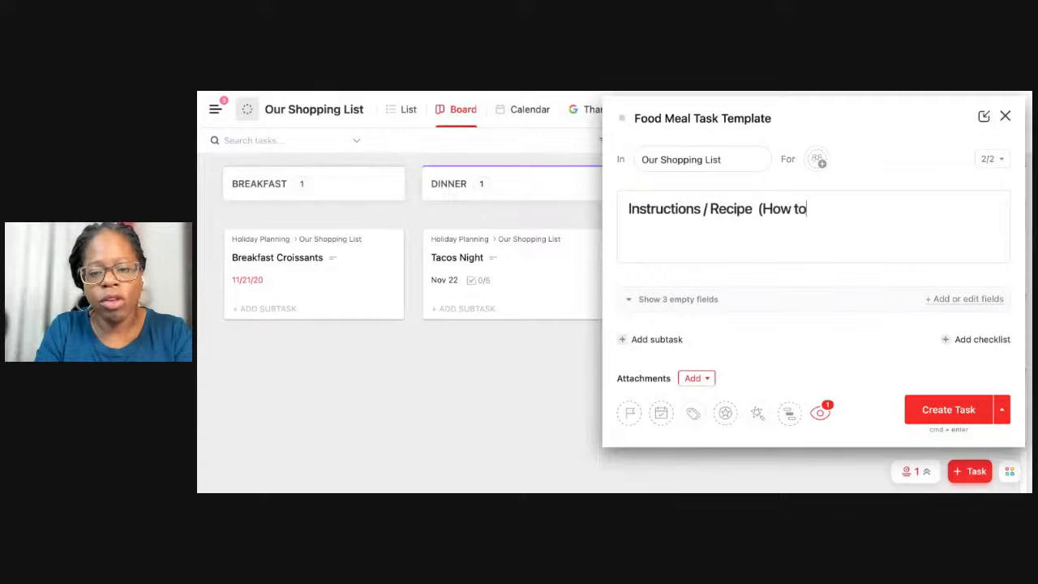
text( Make It))
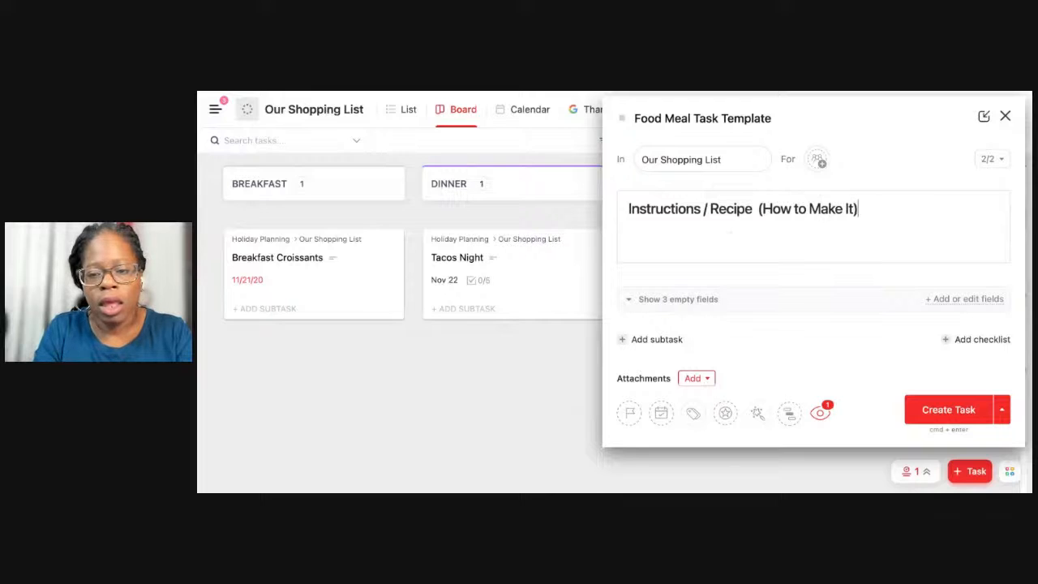
Insert an empty banner block on the line below the Instructions / Recipe heading.
key(Return)
key(BackSpace)
text(S)
key(BackSpace)
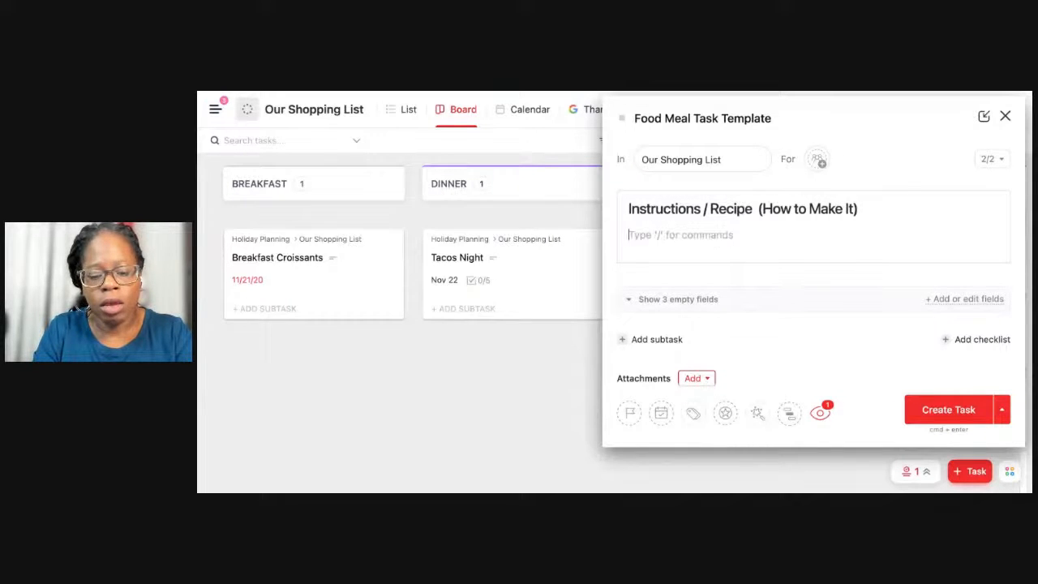
text(S)
key(BackSpace)
text(/ban)
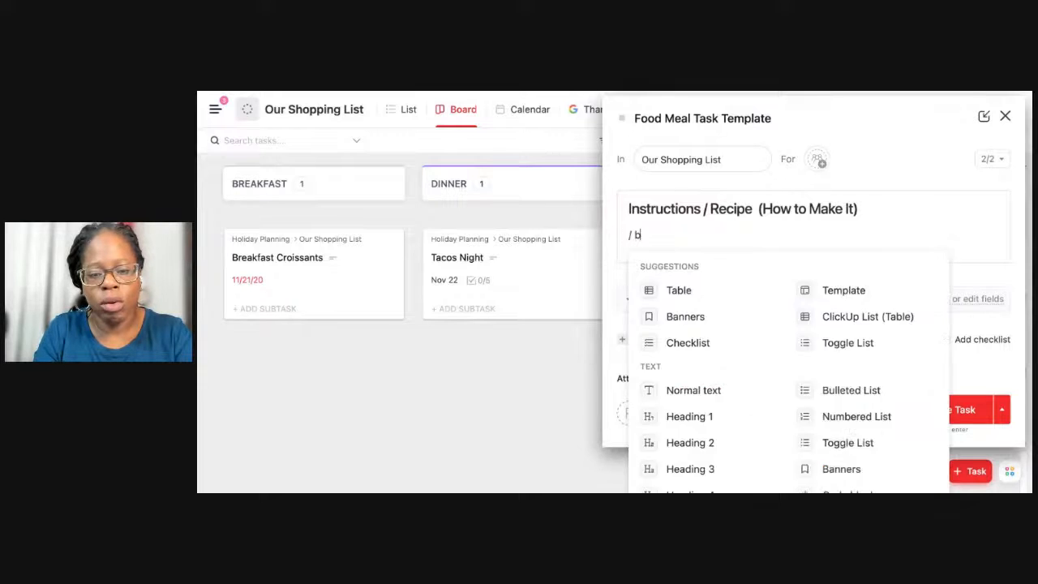
key(Return)
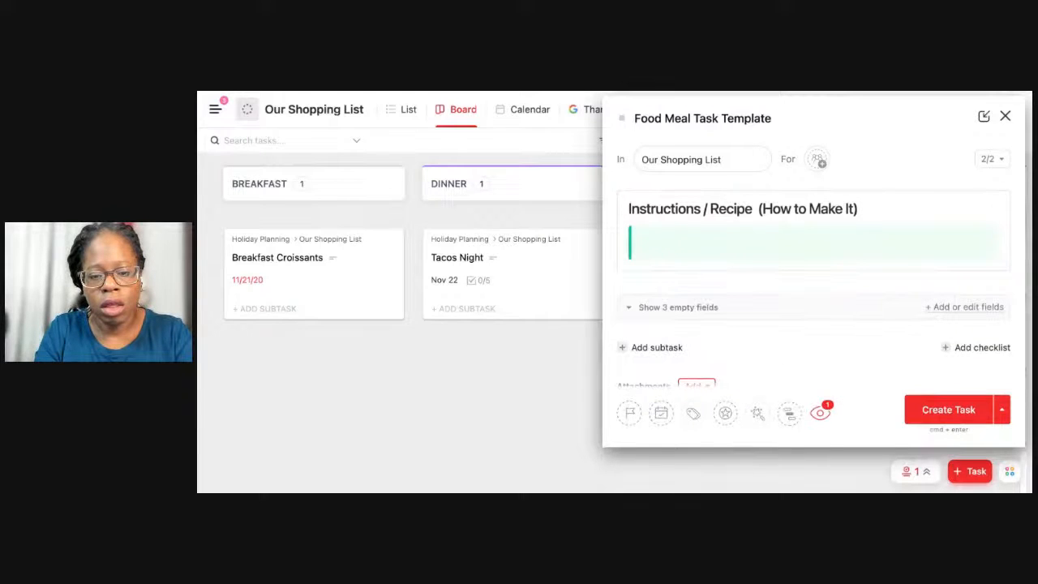
Move the heading text "Instructions / Recipe (How to Make It)" into the green banner and open the banner's emoji picker.
scroll(686, 236, down, 1)
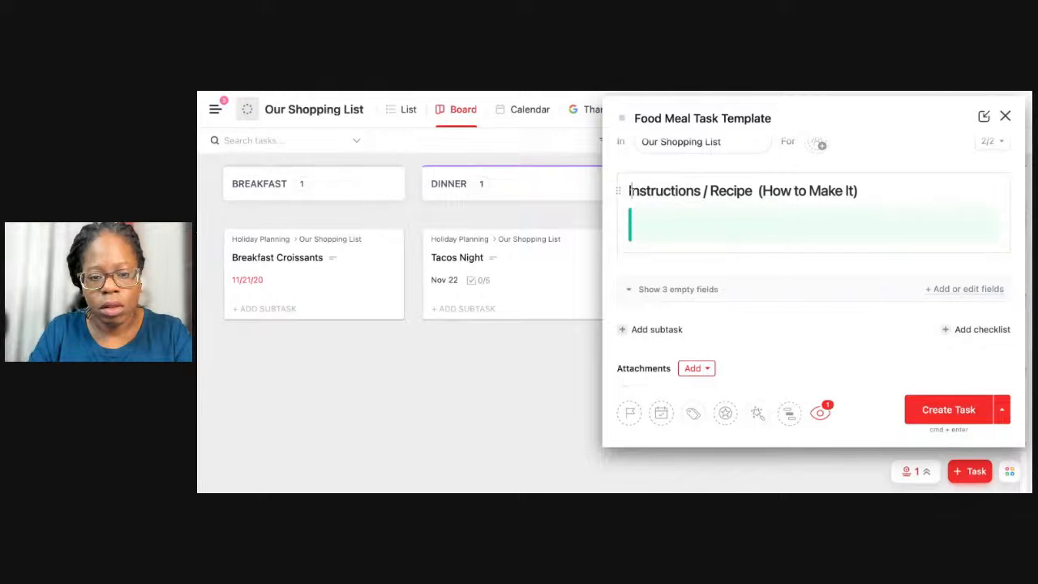
drag(630, 191, 861, 192)
key(super+c)
key(BackSpace)
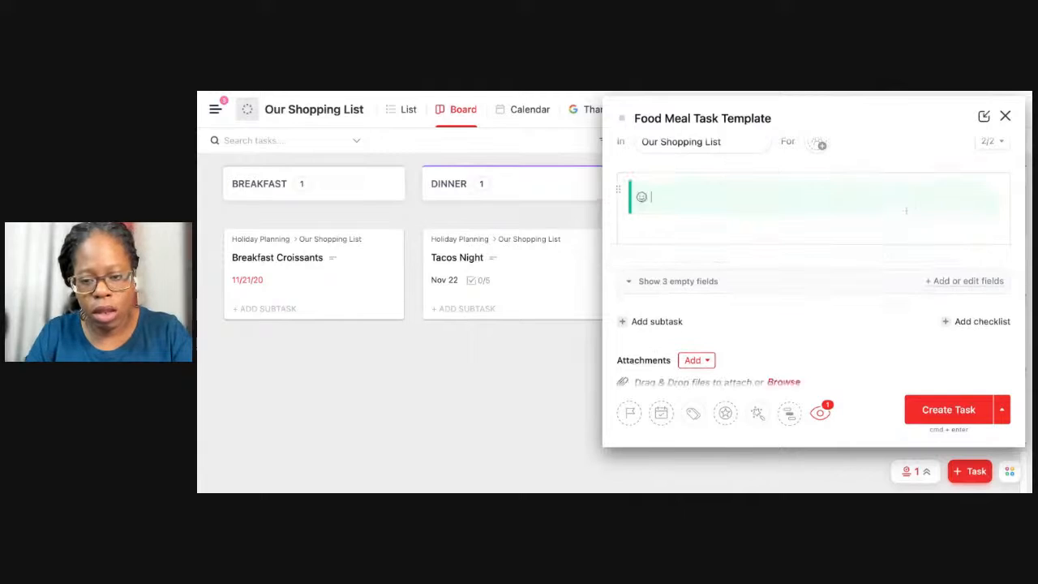
key(super+v)
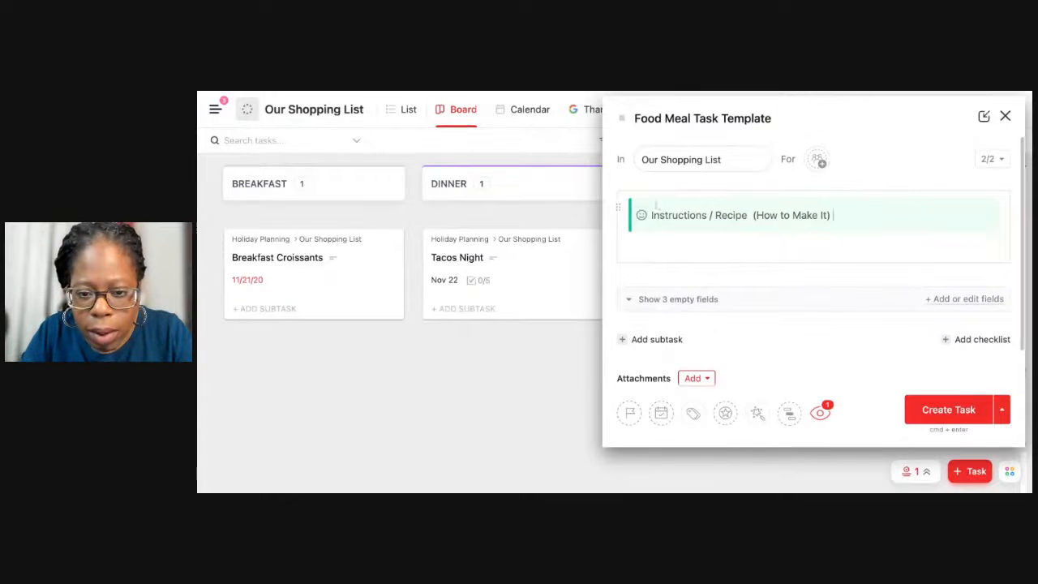
click(641, 217)
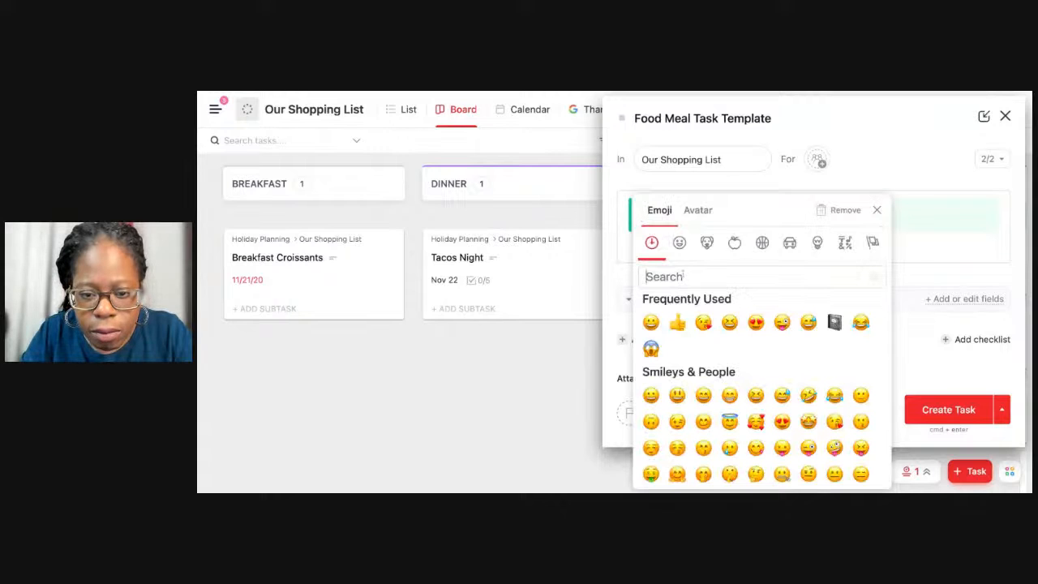
text(food)
scroll(744, 377, down, 1)
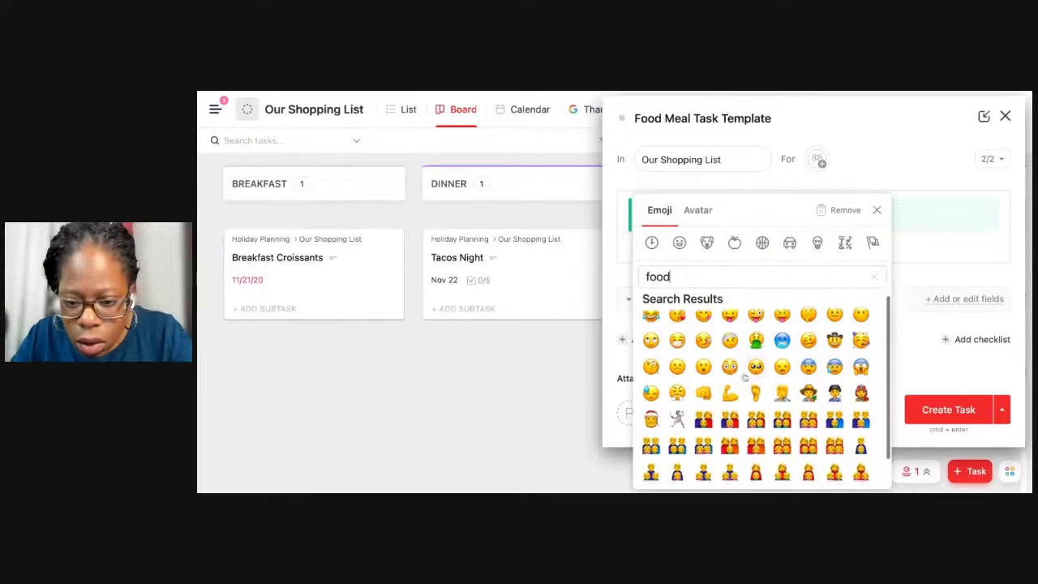
scroll(744, 377, down, 1)
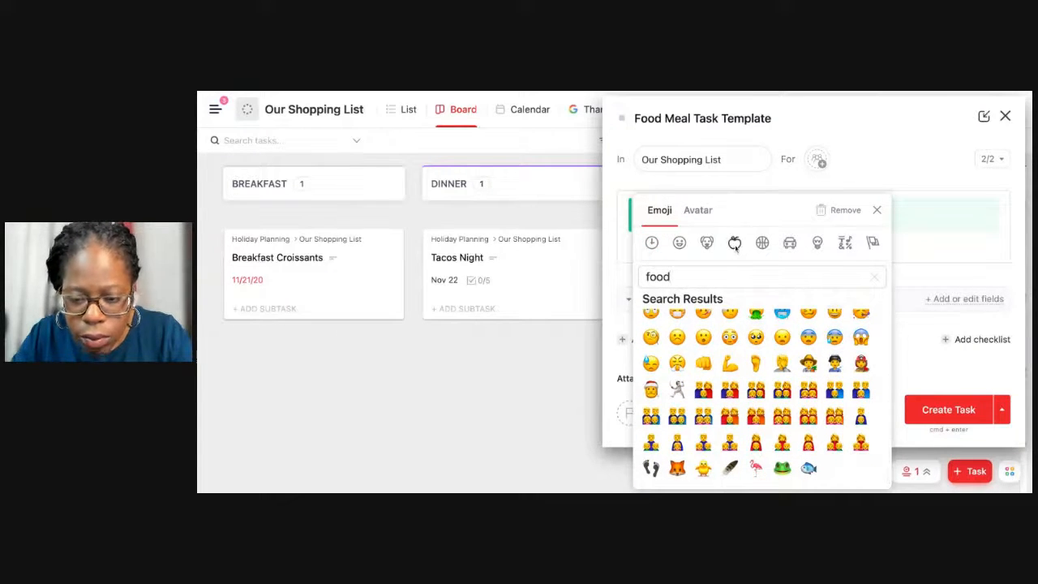
click(873, 277)
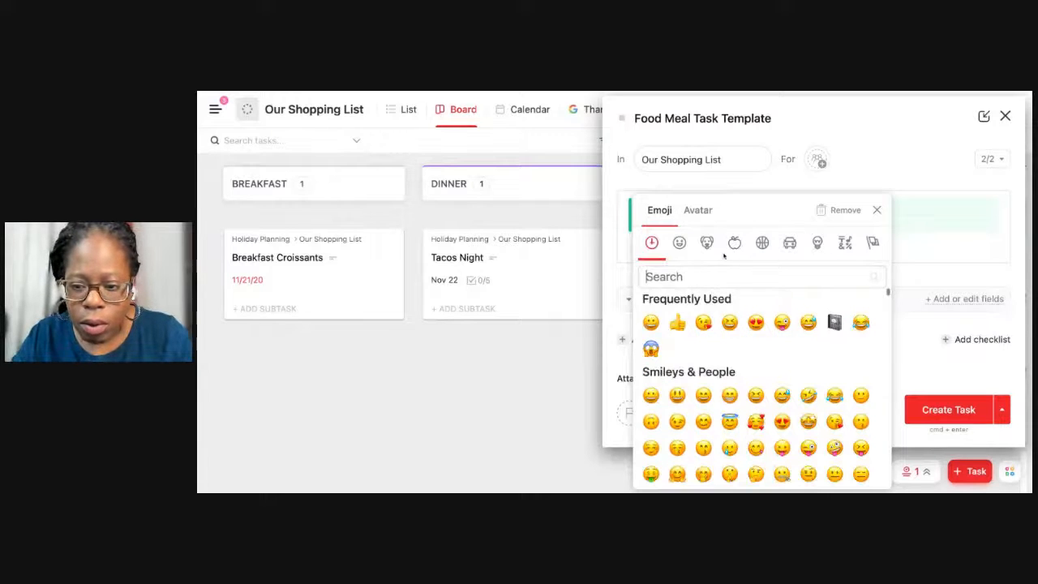
Set the banner's icon to the taco emoji from the Food & Drink category.
click(734, 244)
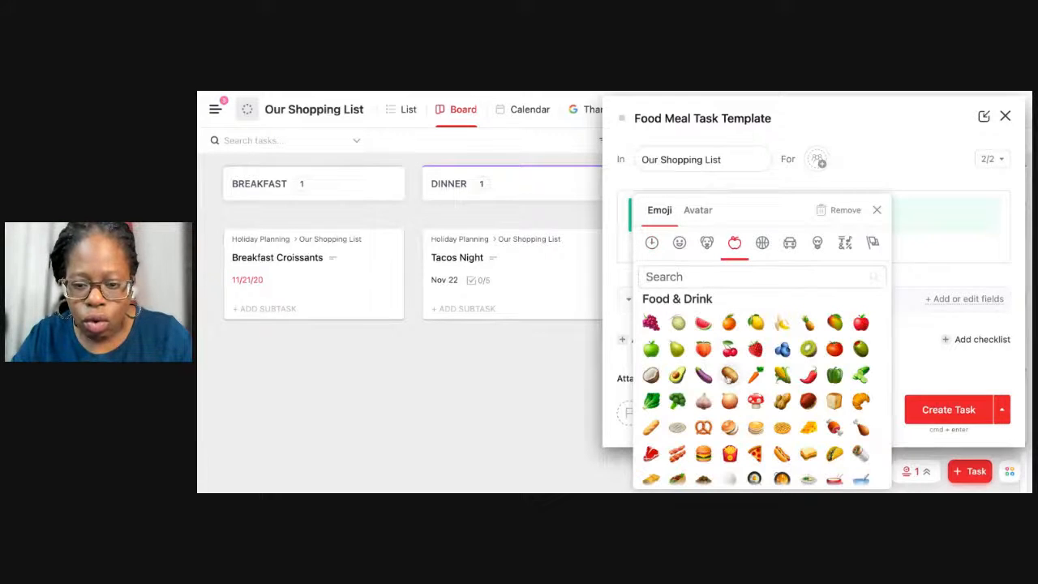
scroll(727, 365, down, 1)
scroll(727, 367, down, 1)
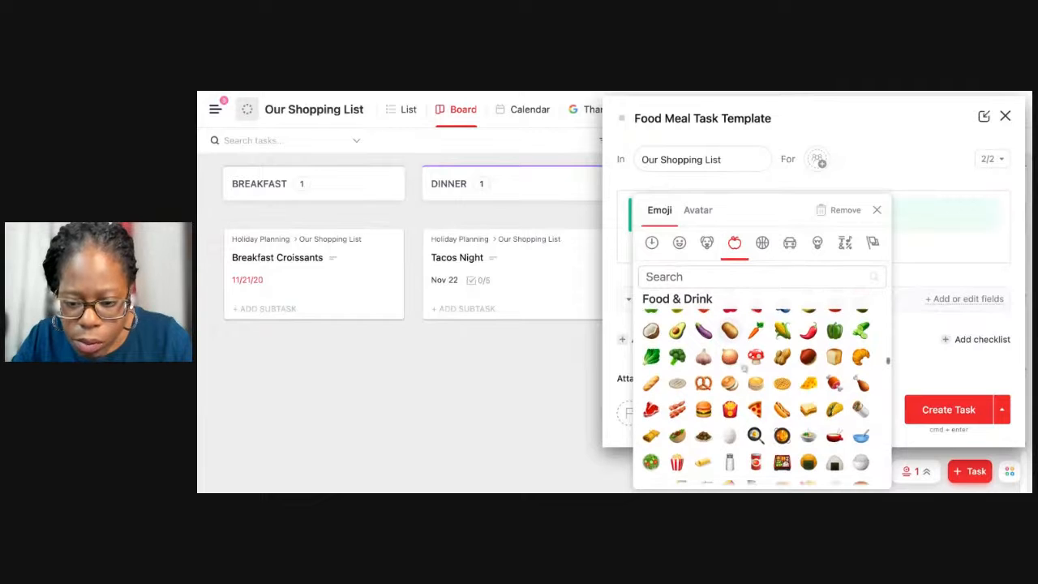
click(835, 410)
Add a line reading "Step 1:" below the Instructions / Recipe banner.
scroll(848, 273, down, 1)
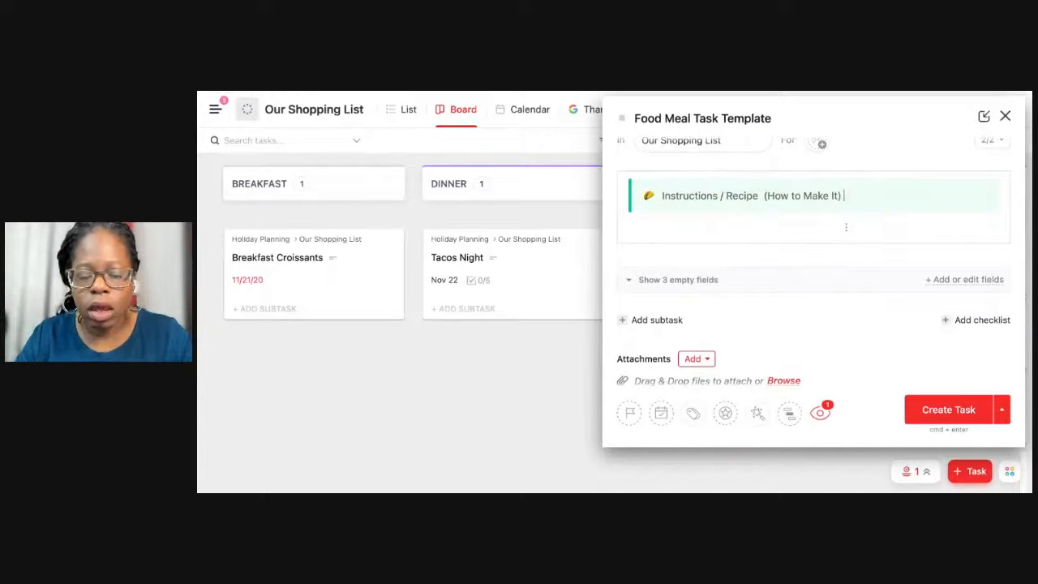
key(Return)
text(S)
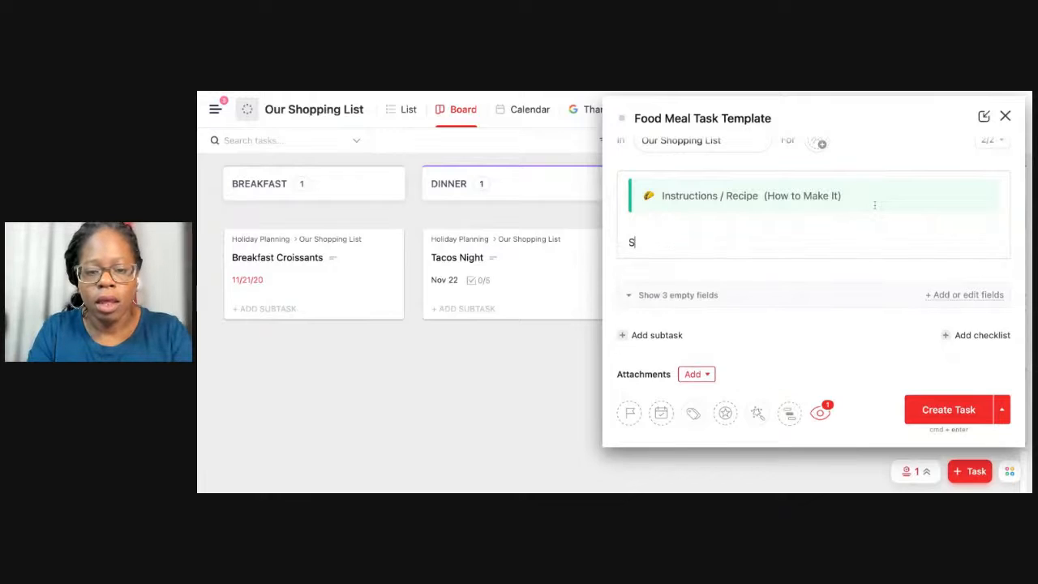
text(tep 1)
key(Return)
key(BackSpace)
text(:)
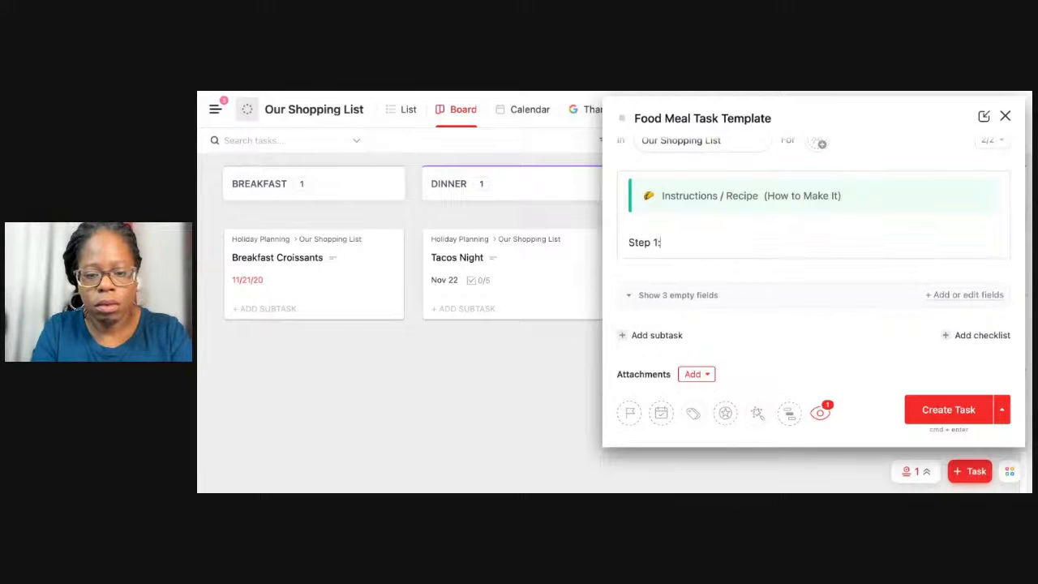
Add a "Step 2:" line under Step 1 and begin another line below it.
key(Return)
text(Setep)
key(BackSpace)
key(BackSpace)
key(BackSpace)
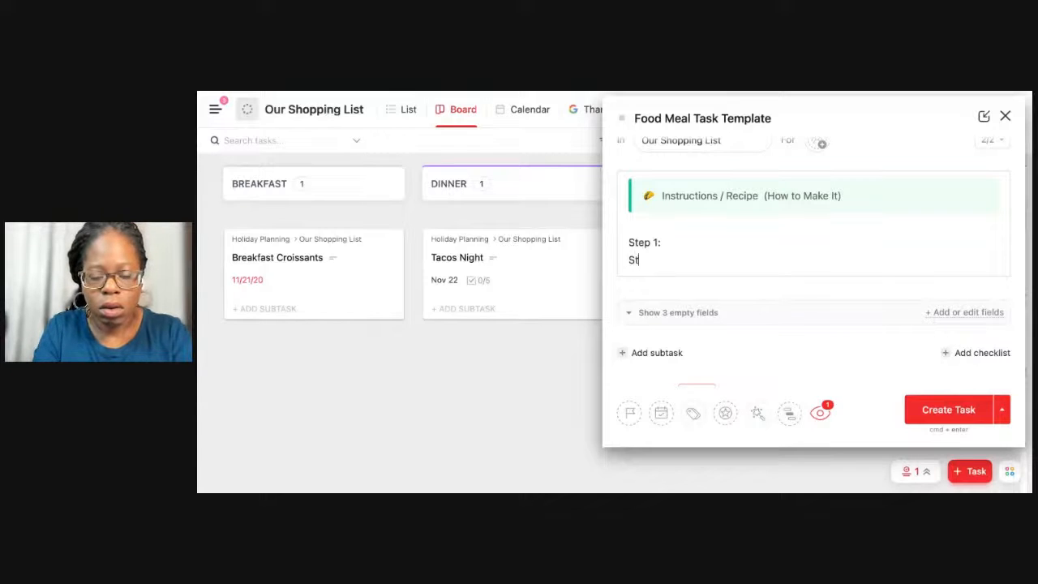
text(ep 2:)
key(Return)
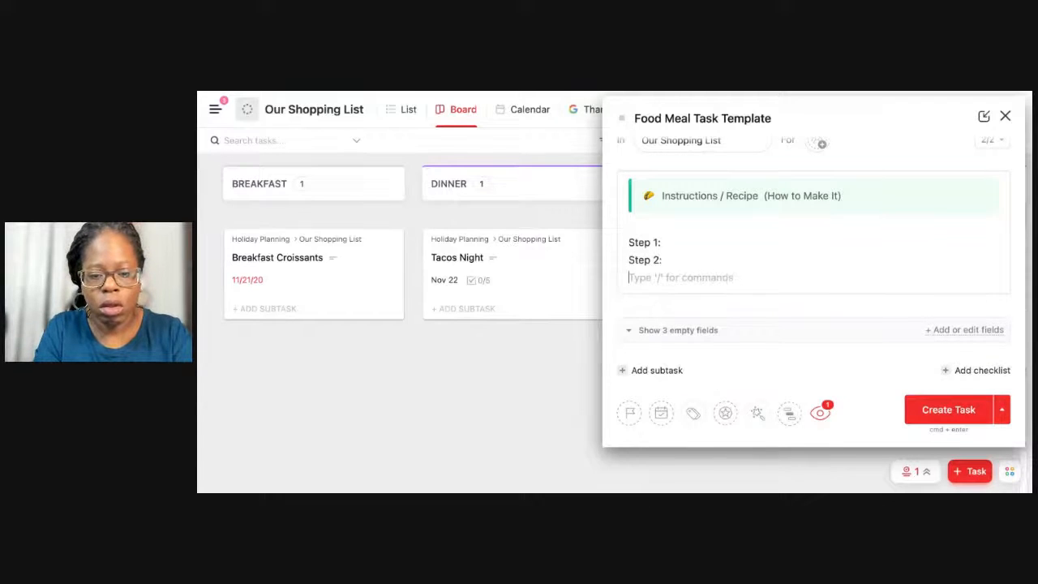
Continue the description's step list with the lines "Step 3:" and "Step 4:".
text(Step 3:)
key(Return)
text(S)
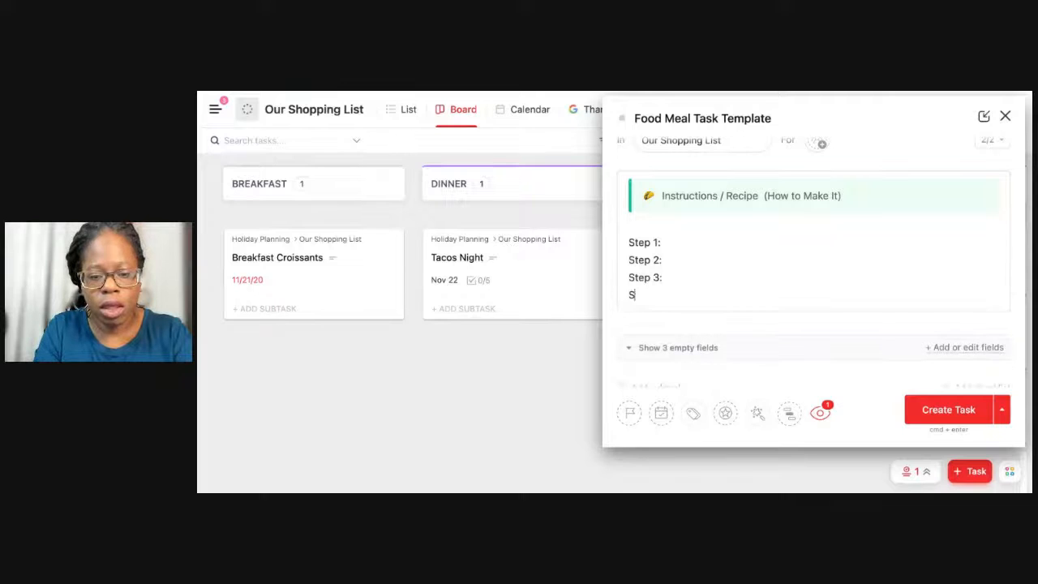
text(tep 4:)
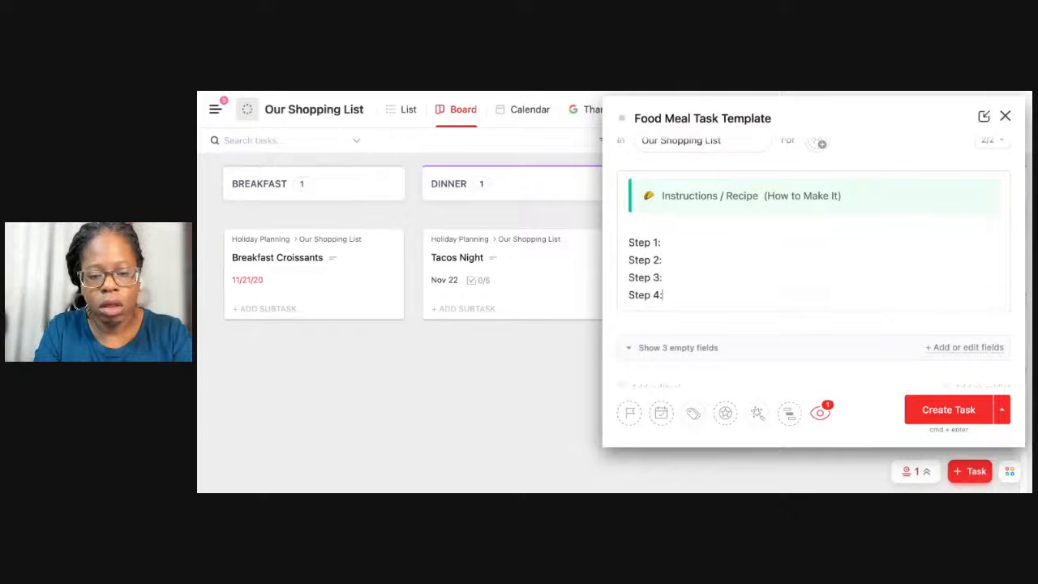
Insert a divider line below Step 4 in the task description.
key(Return)
text(/)
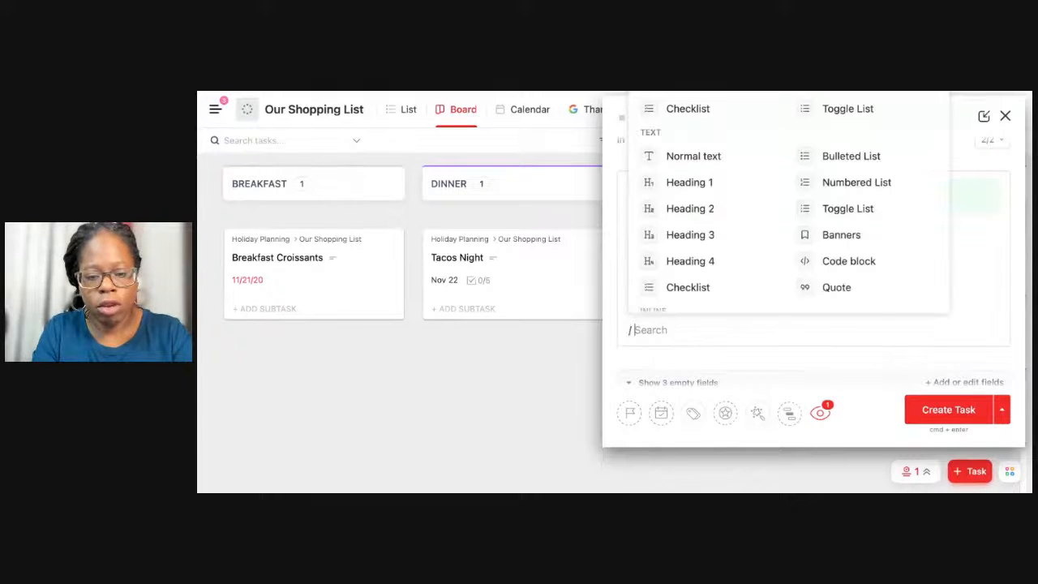
text(di)
key(Return)
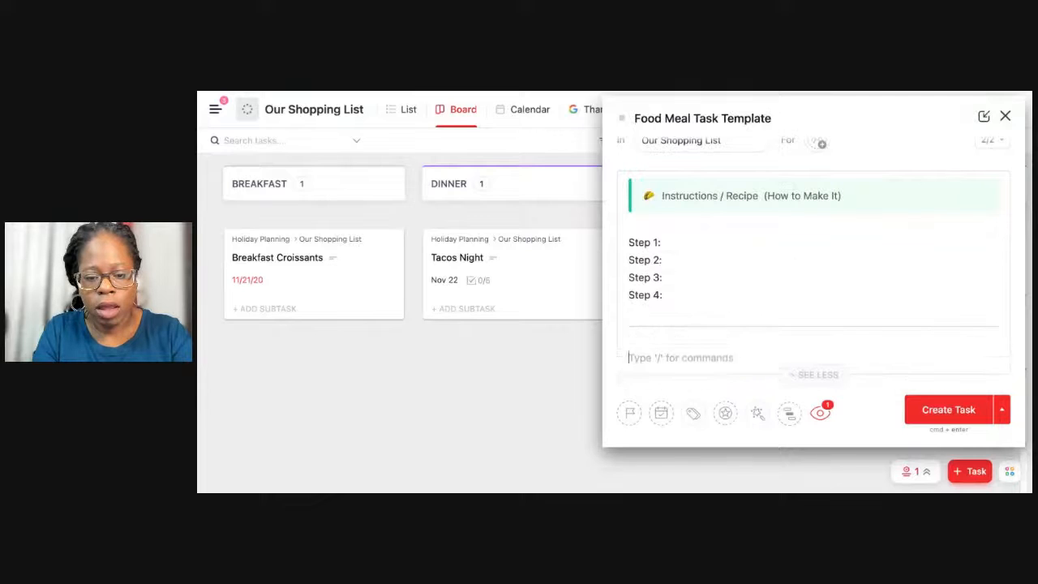
Write the line "Resource #1 - Video" below the divider.
text(Resource)
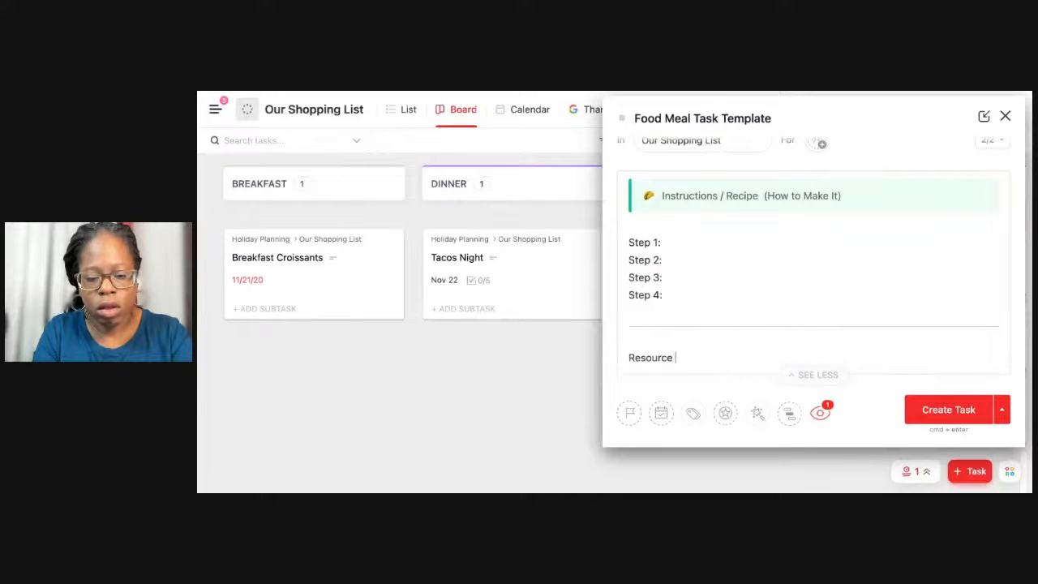
text( #1 - Vi)
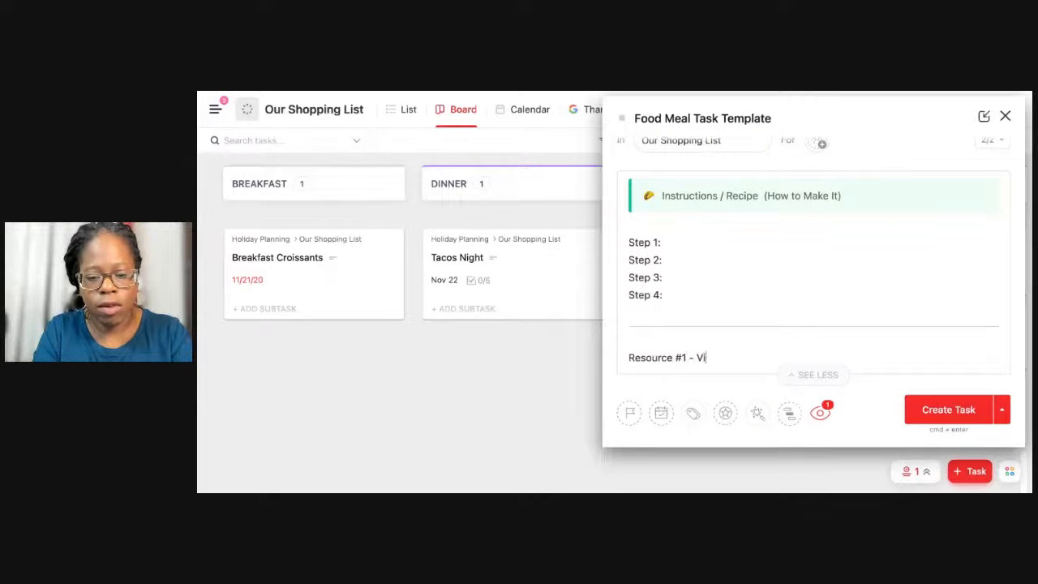
text(deo)
key(Return)
Write the line "Resource #2 - Article / Recipe" beneath the video resource line.
text(Res)
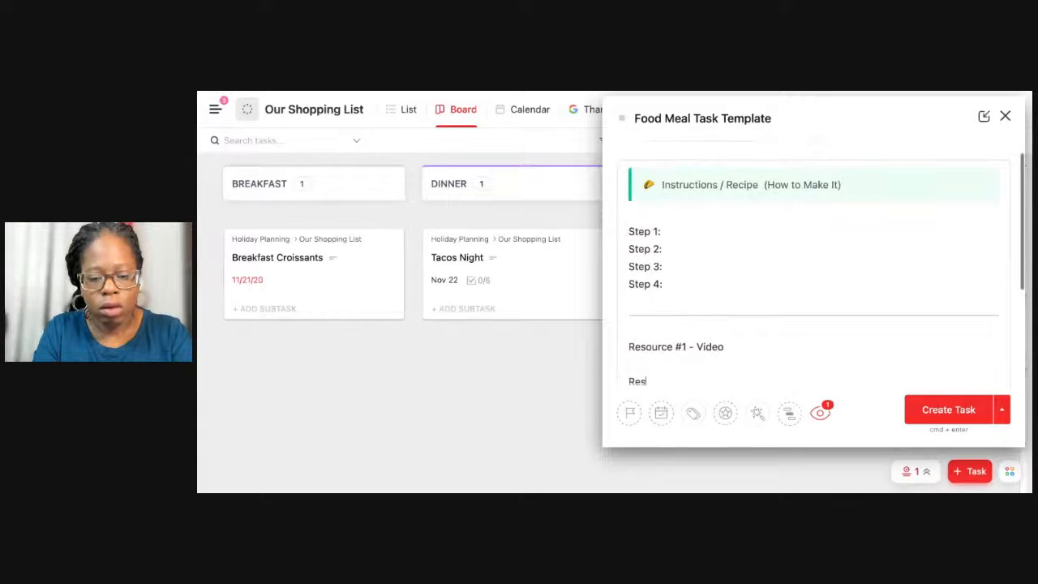
text(ource #2 - )
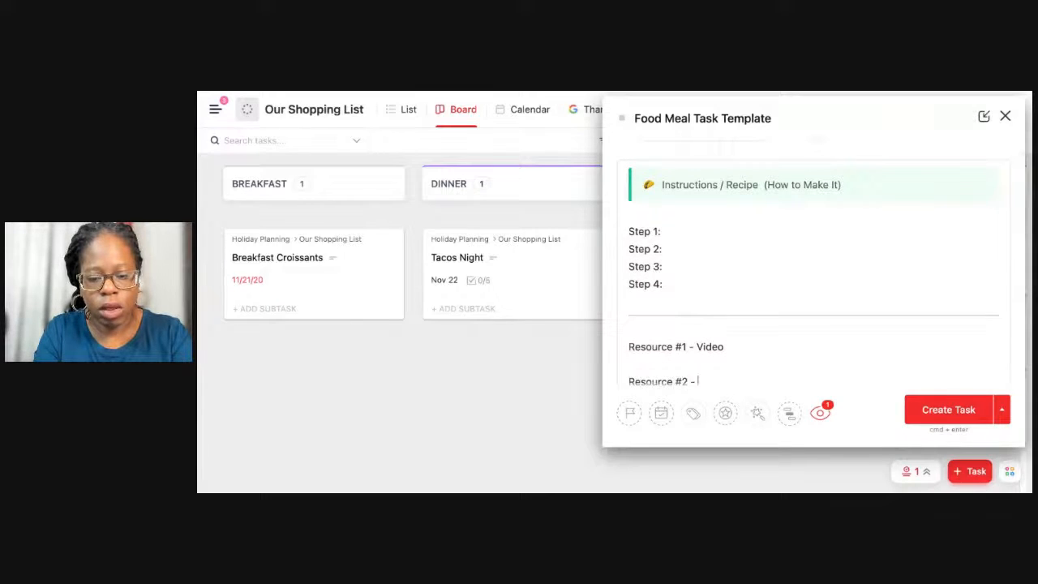
text(Articl)
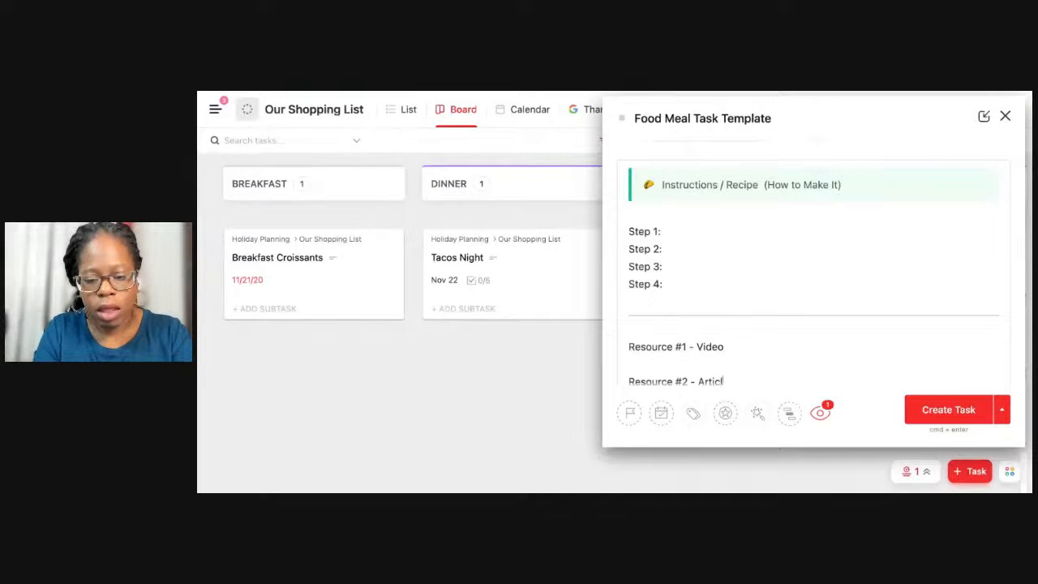
text(e / Re)
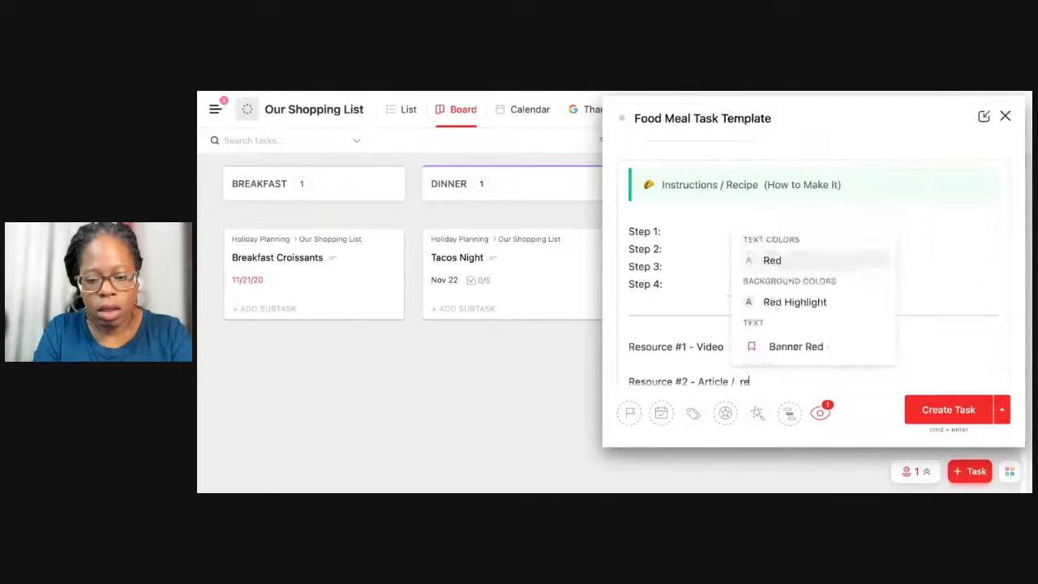
text(cipe)
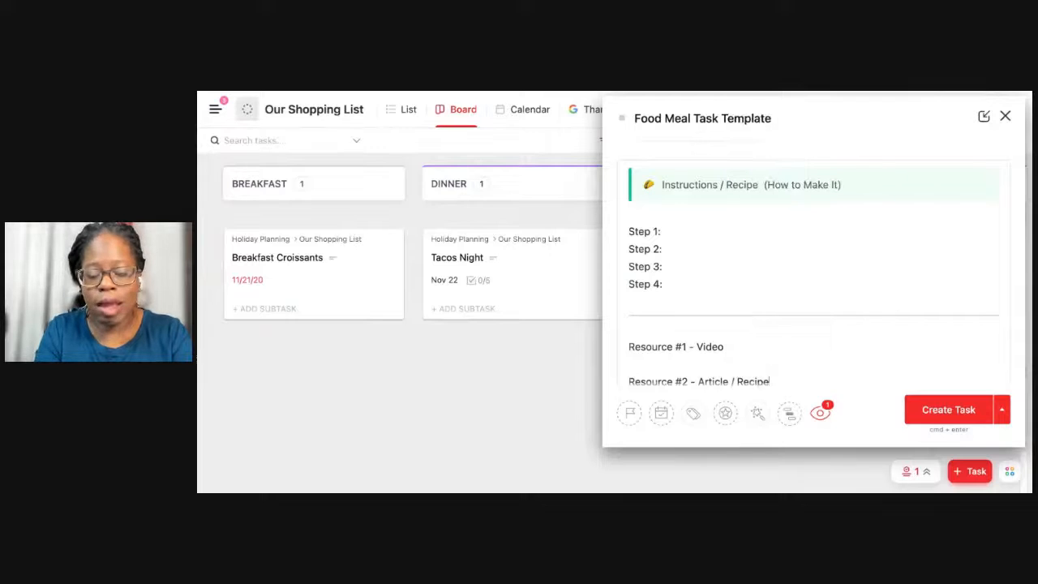
Add the note "*Don't forget to click on the checklist for the ingredients." between Step 4 and the divider.
scroll(791, 332, down, 5)
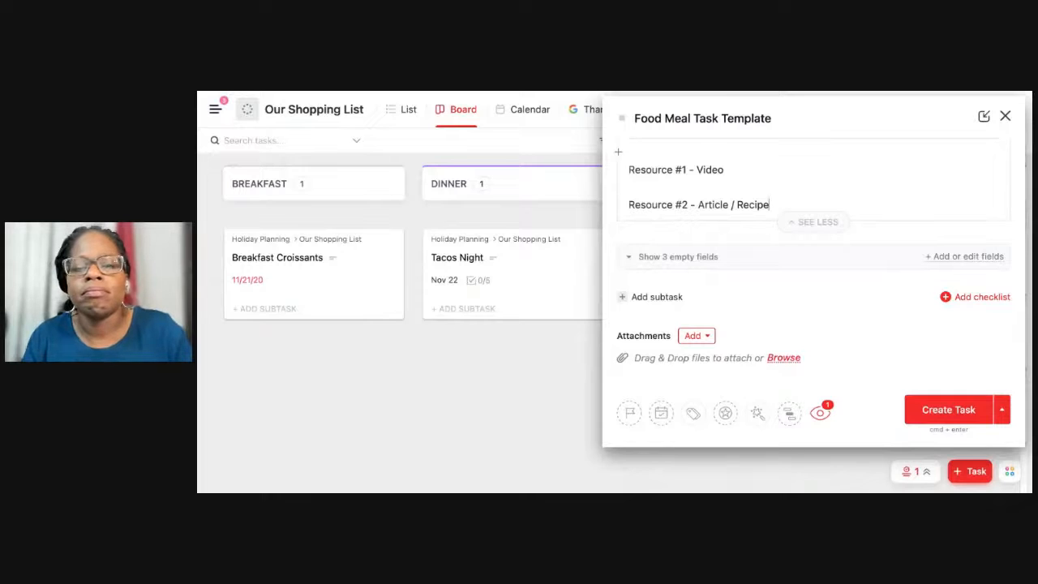
scroll(857, 201, up, 5)
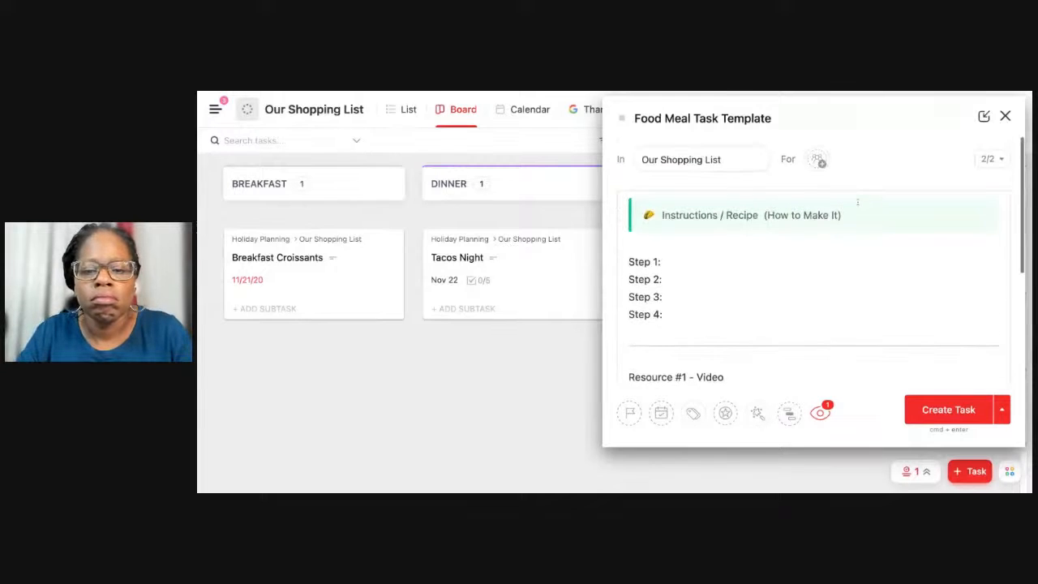
scroll(818, 243, down, 3)
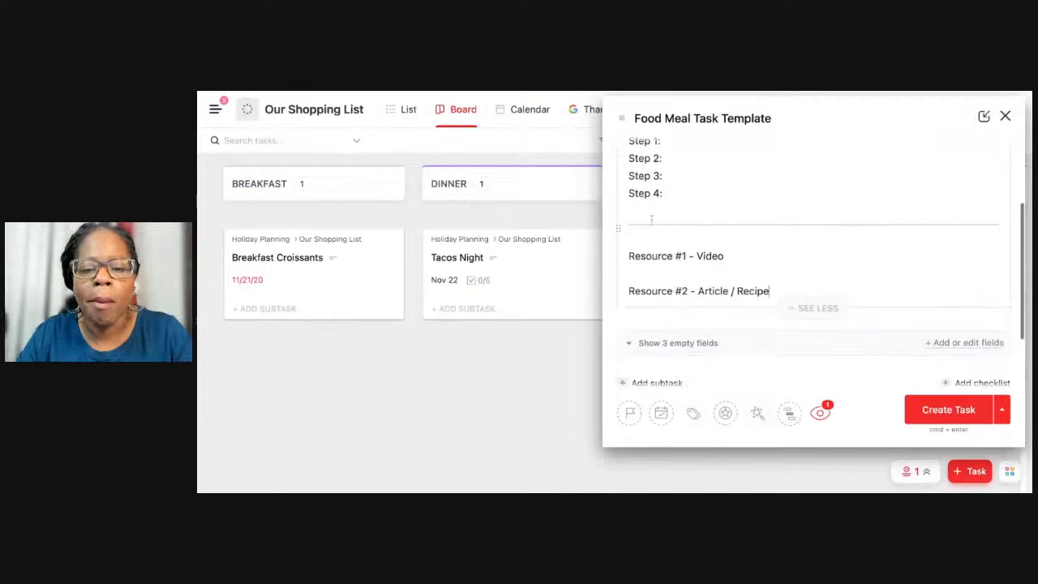
click(651, 211)
key(Return)
text(- D)
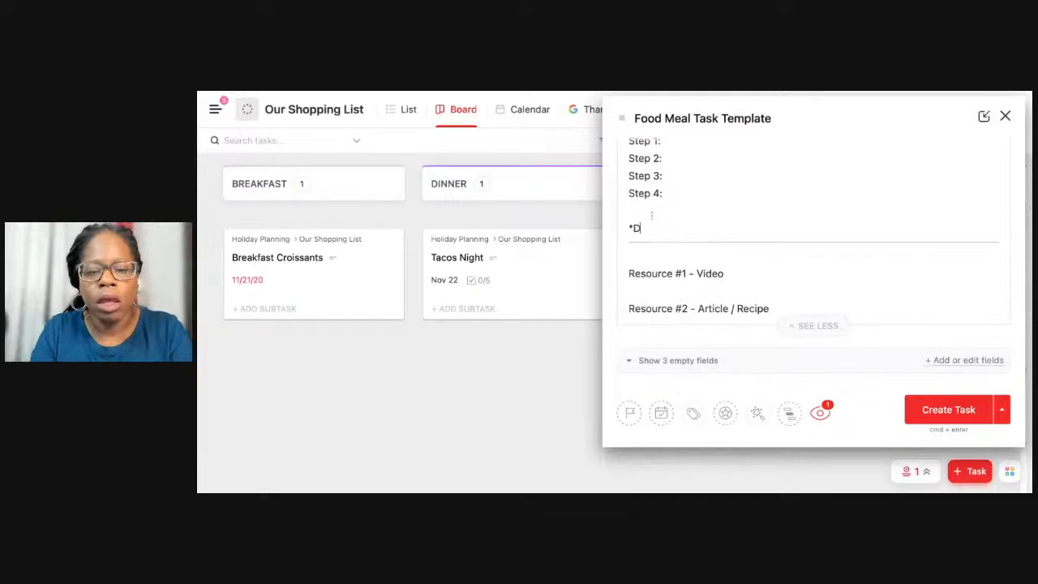
text(on't forget to cl)
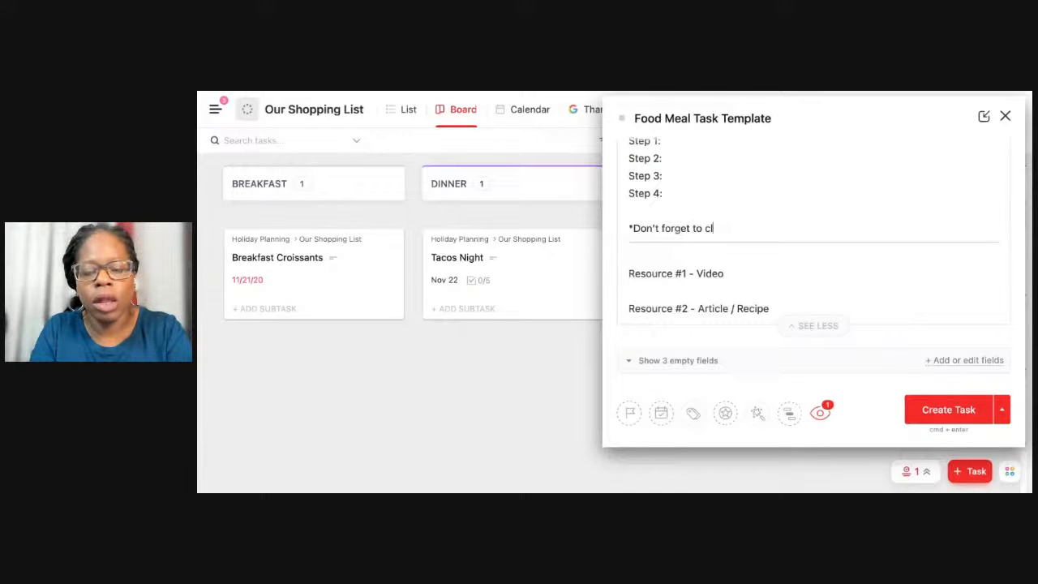
text(ick on the checklist for hte in)
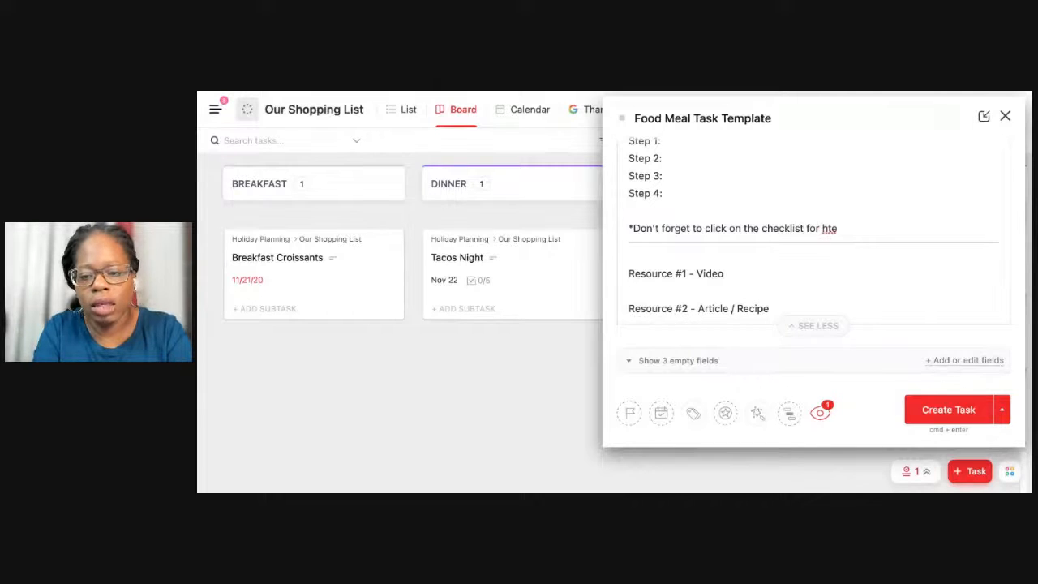
key(BackSpace)
key(BackSpace)
key(BackSpace)
text(the ingredib)
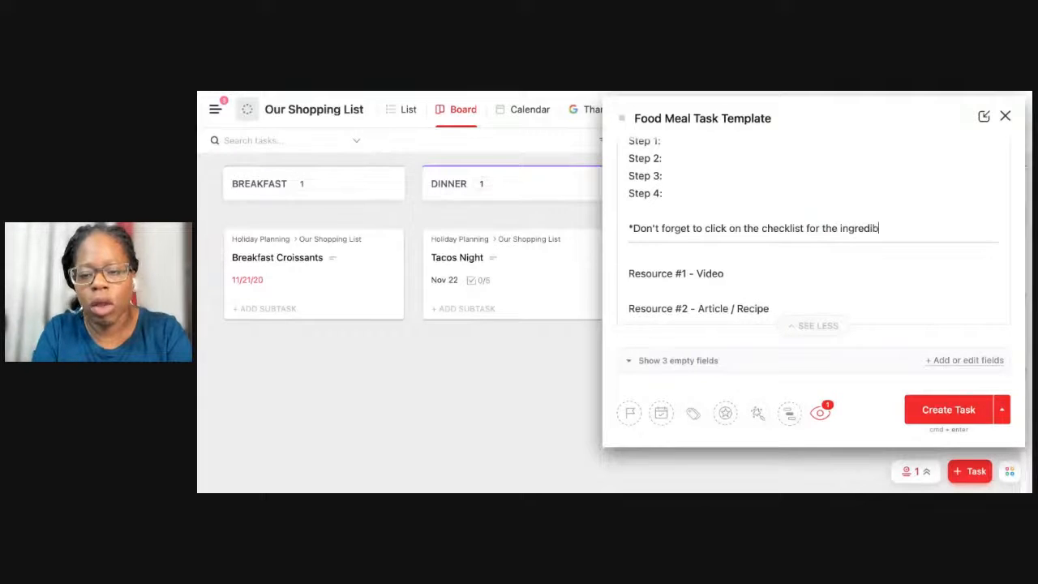
text(ent)
key(BackSpace)
key(BackSpace)
key(BackSpace)
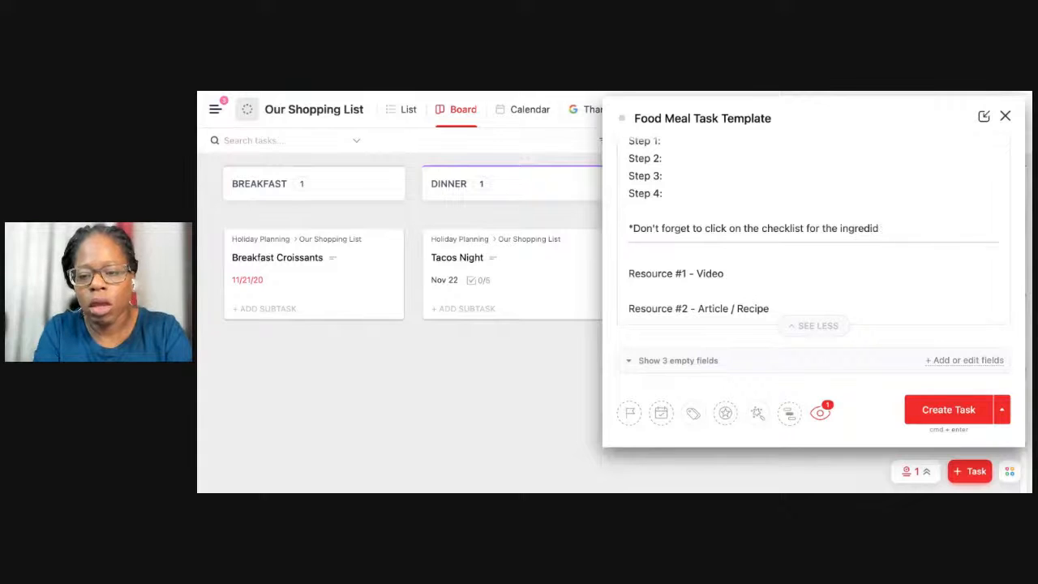
text(nts.)
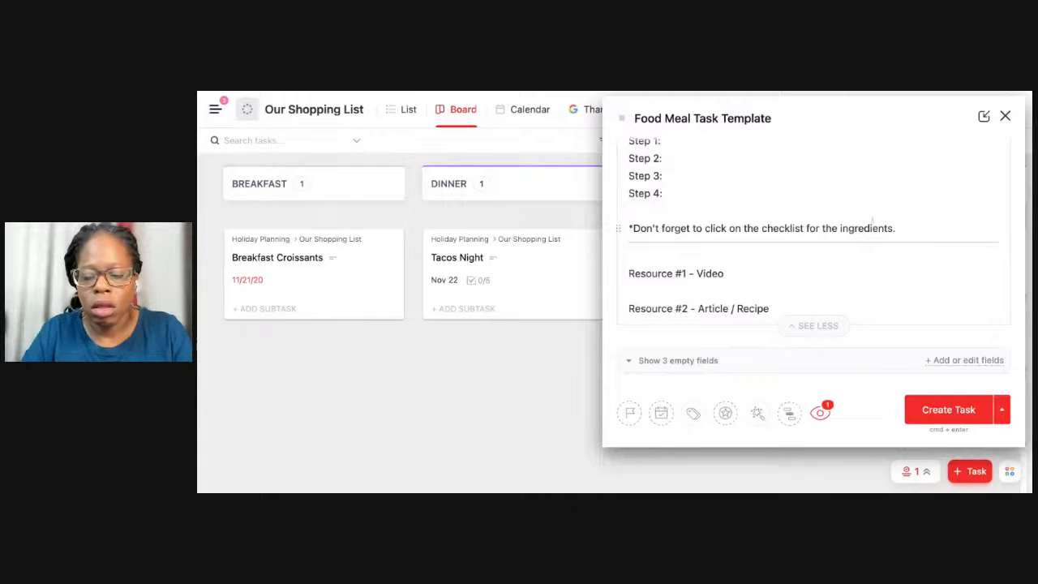
Make the "*Don't forget to click on the checklist for the ingredients." note bold with a red highlight.
drag(899, 227, 552, 230)
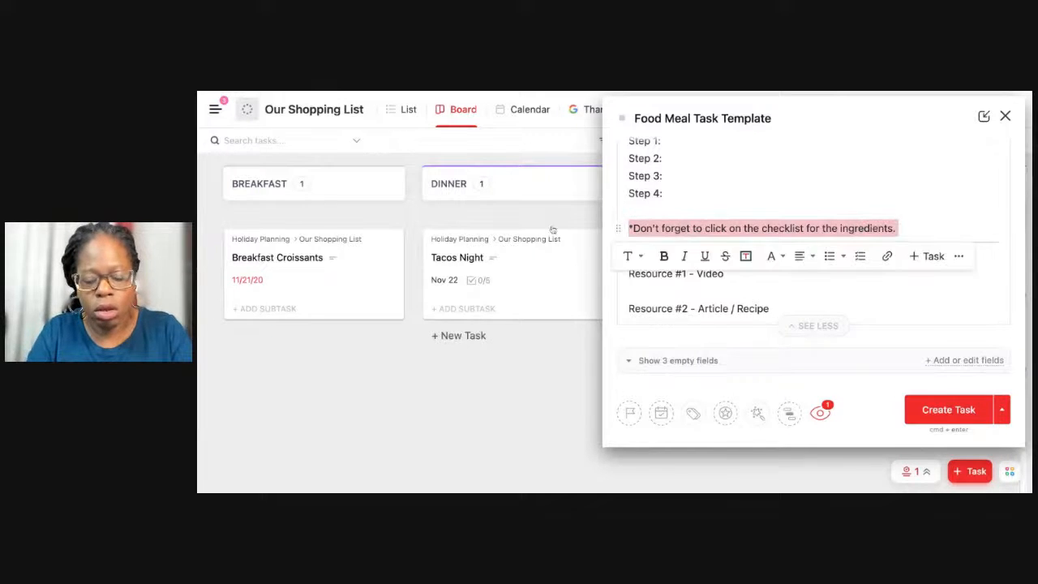
key(super+b)
click(773, 256)
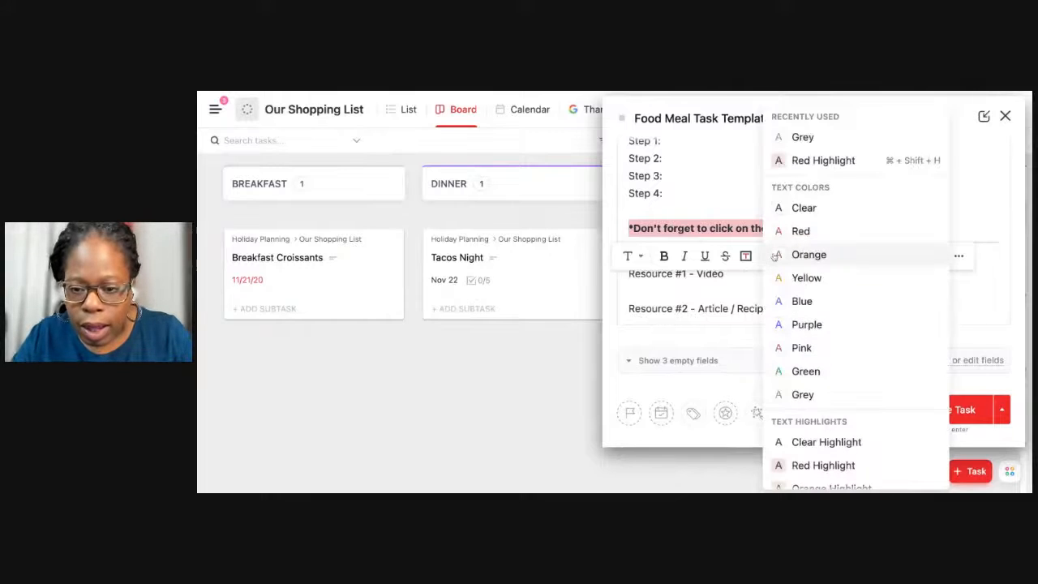
click(820, 160)
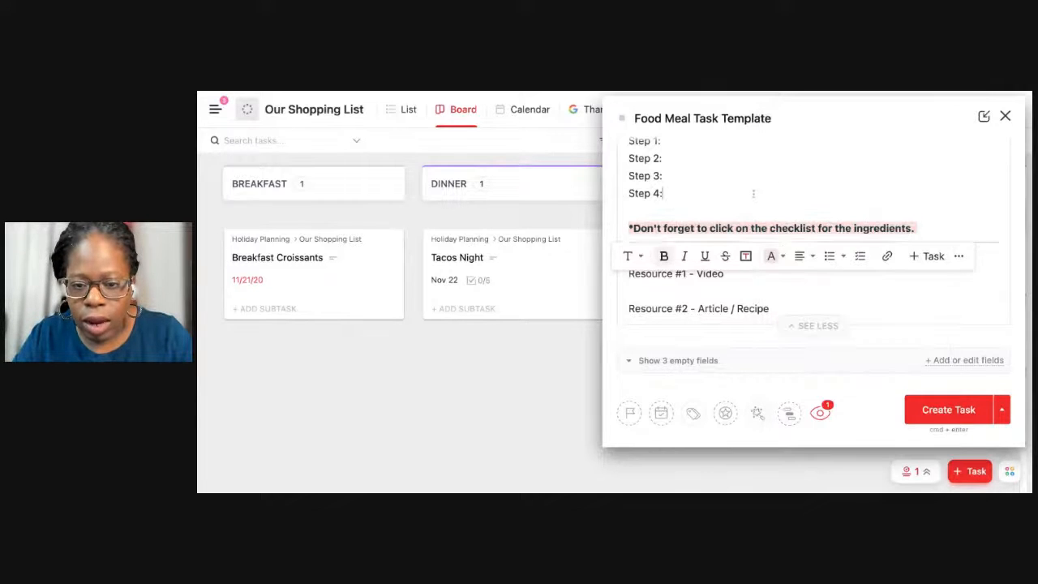
Save the drafted task as a new template named "Food Meal Template".
scroll(756, 195, up, 3)
scroll(762, 183, down, 5)
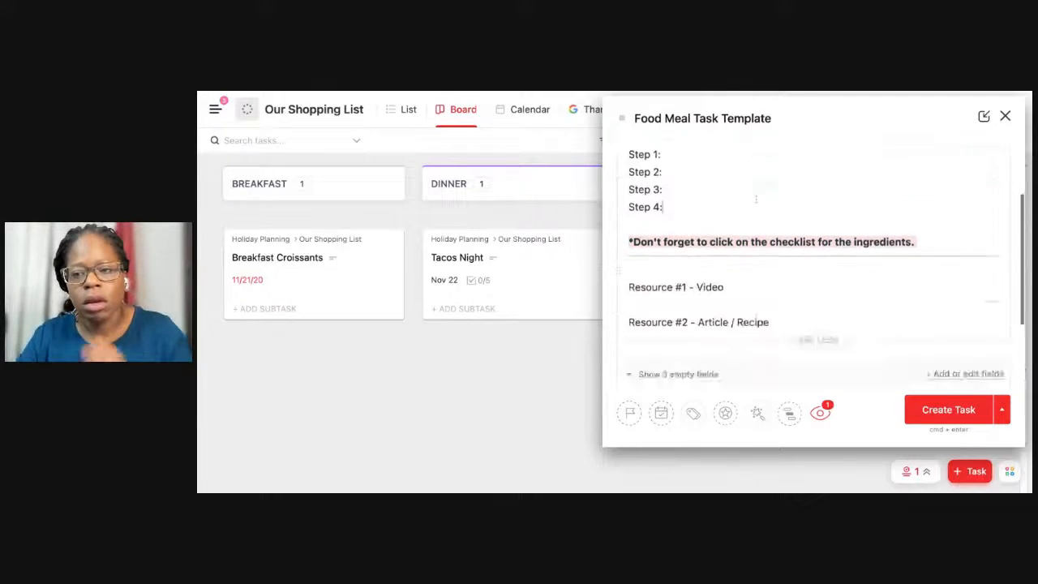
click(1001, 409)
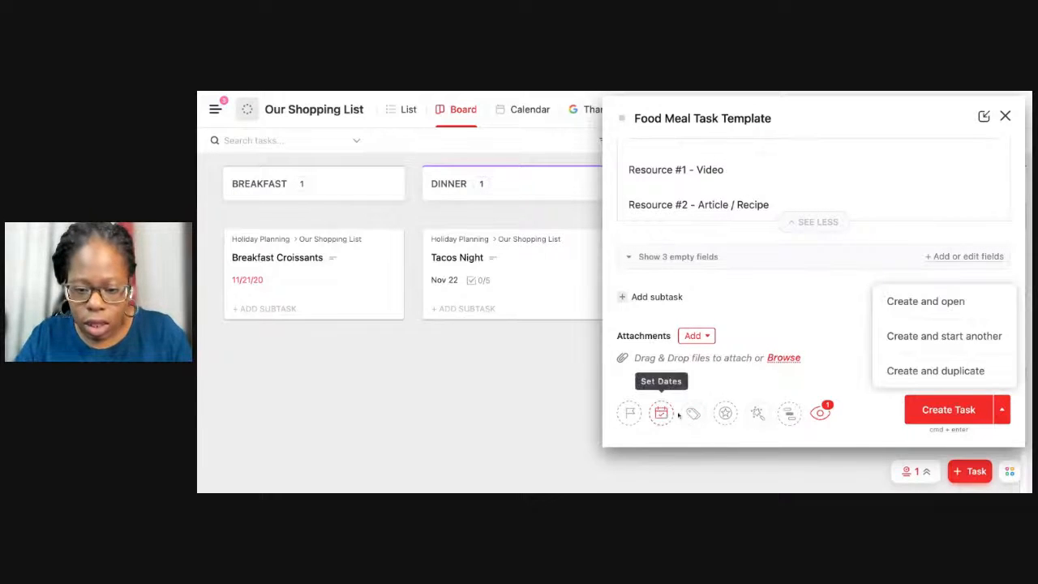
click(754, 415)
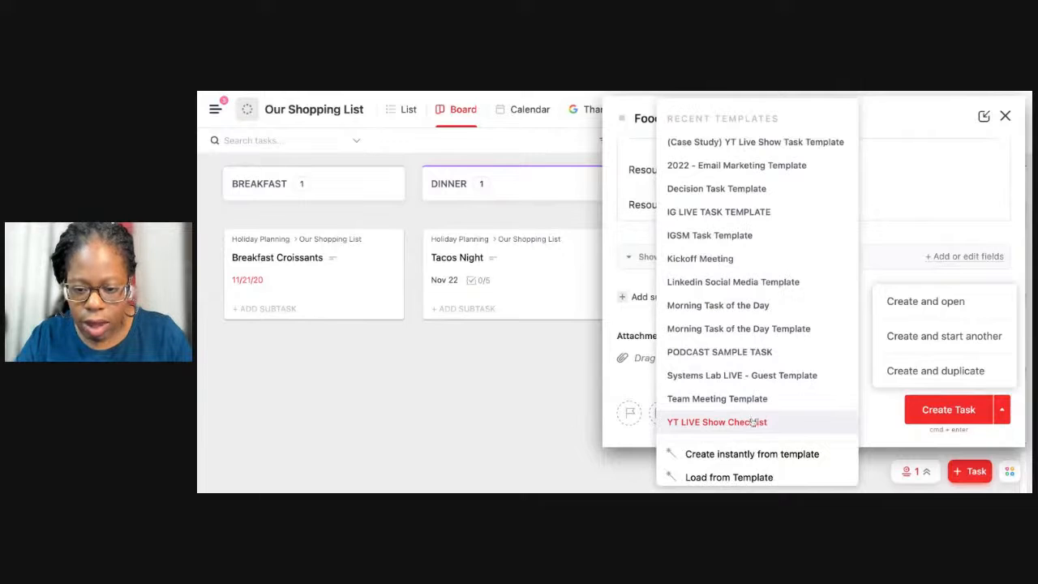
scroll(725, 436, down, 2)
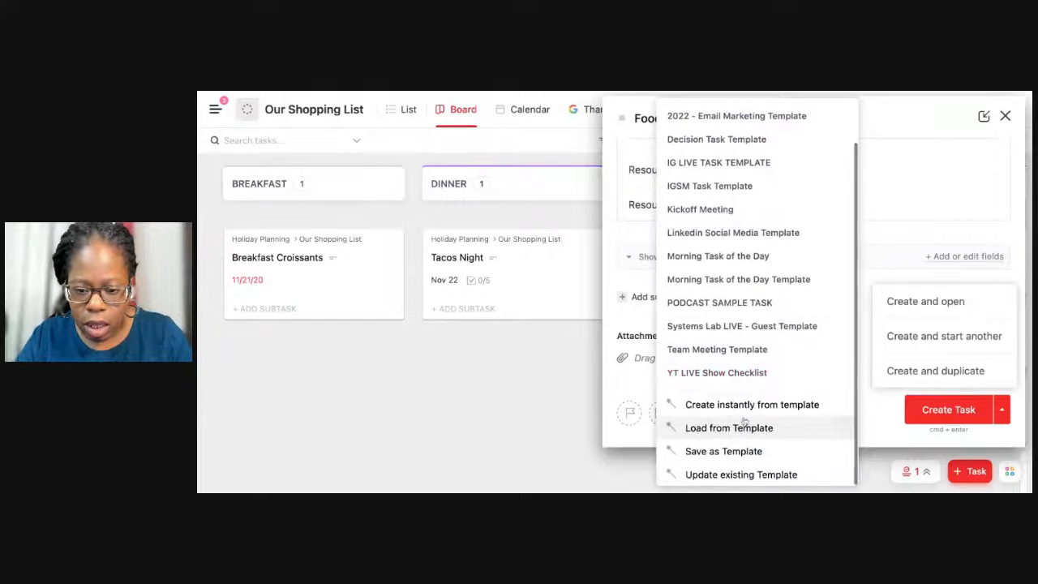
click(724, 452)
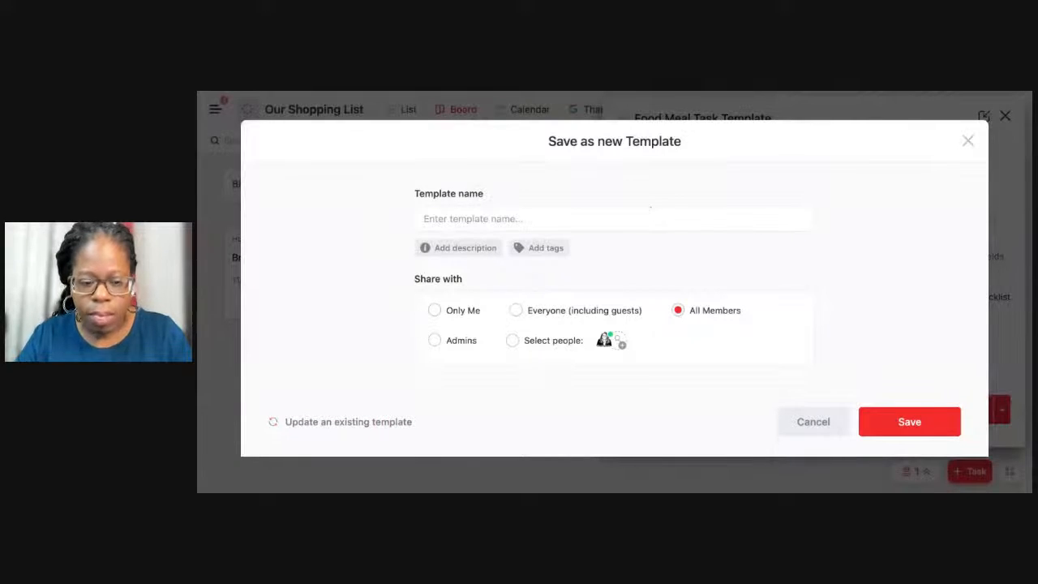
text(Food Me)
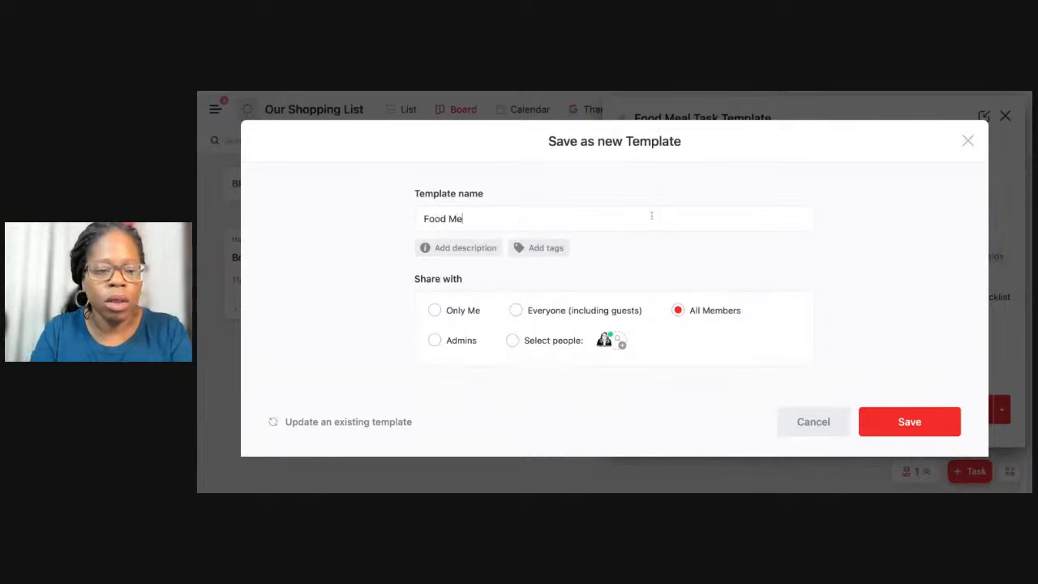
text(al Template)
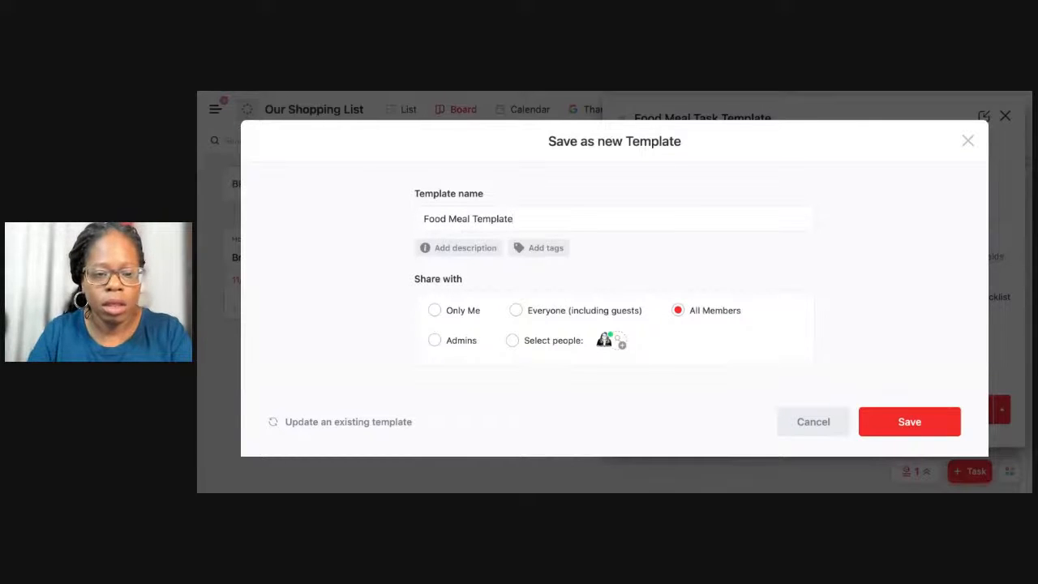
scroll(813, 325, down, 3)
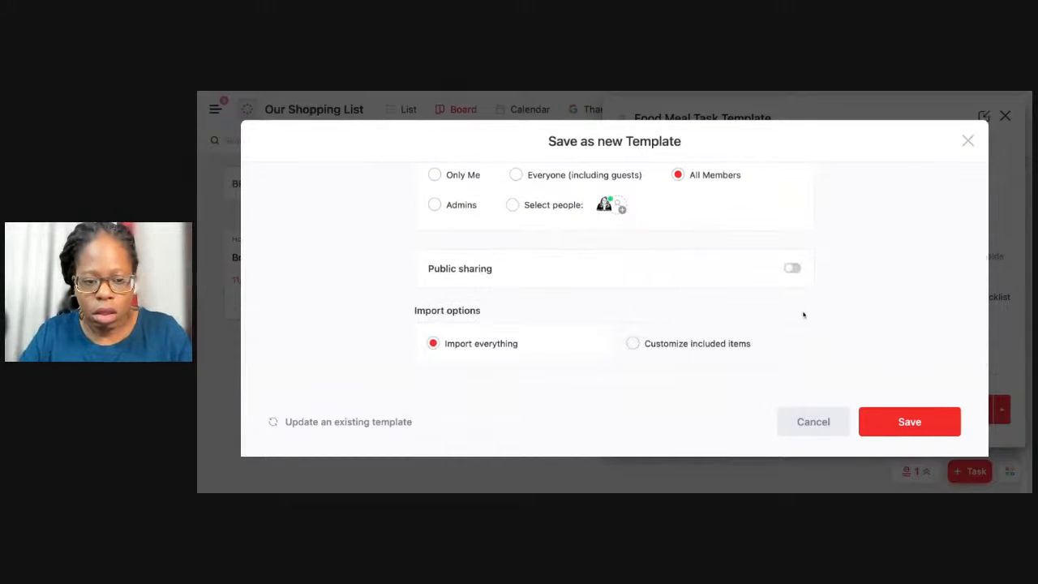
click(904, 423)
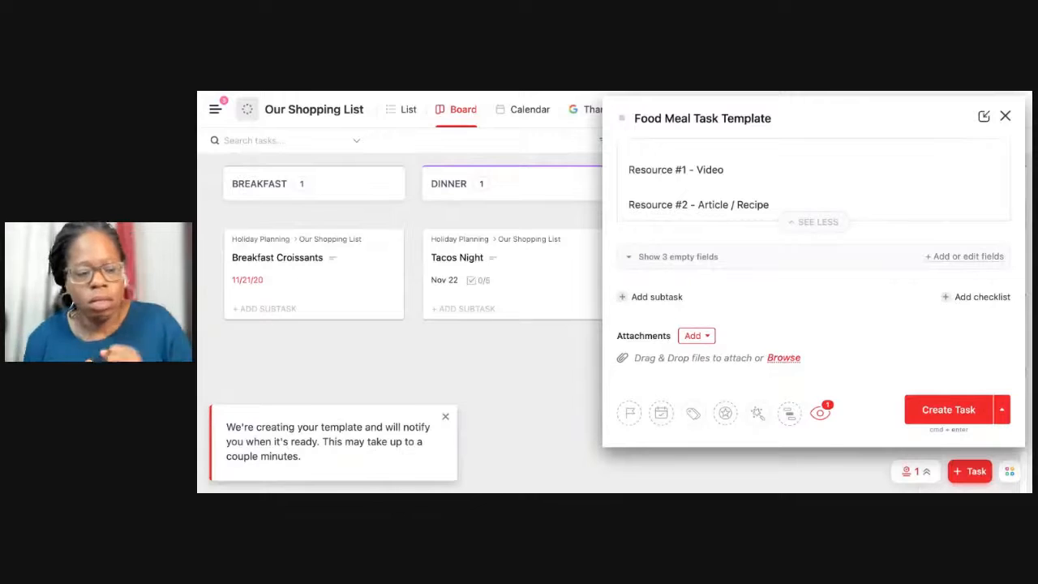
Try to create the Food Meal Task Template task, selecting its entire description before trying again.
click(938, 414)
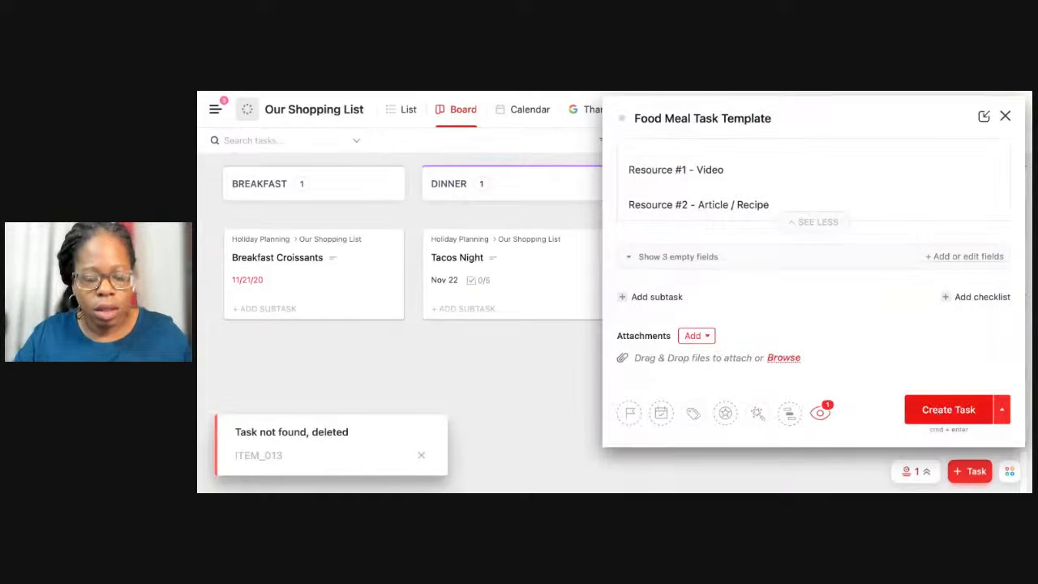
click(941, 411)
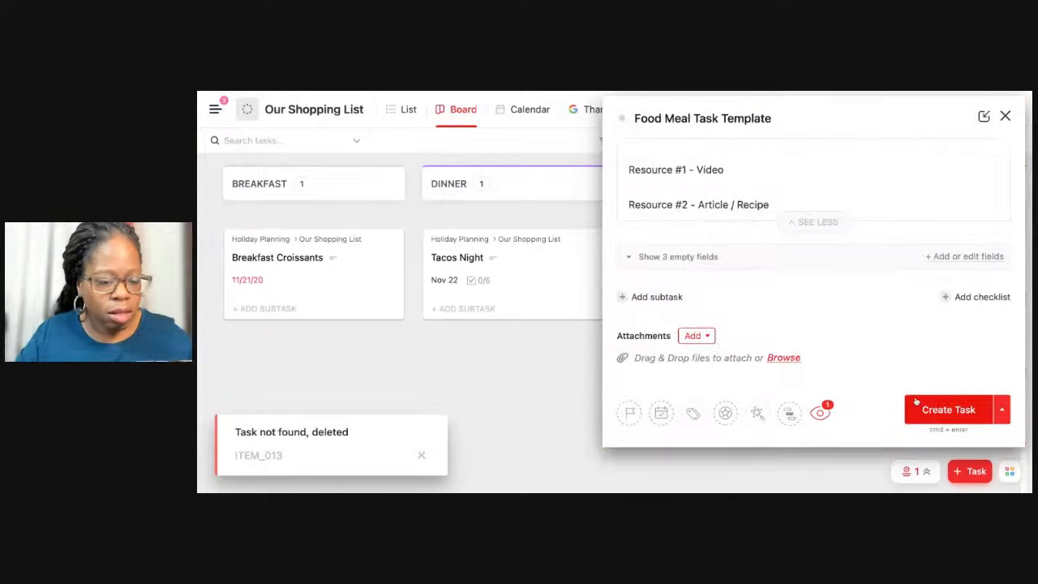
click(806, 222)
scroll(797, 212, up, 5)
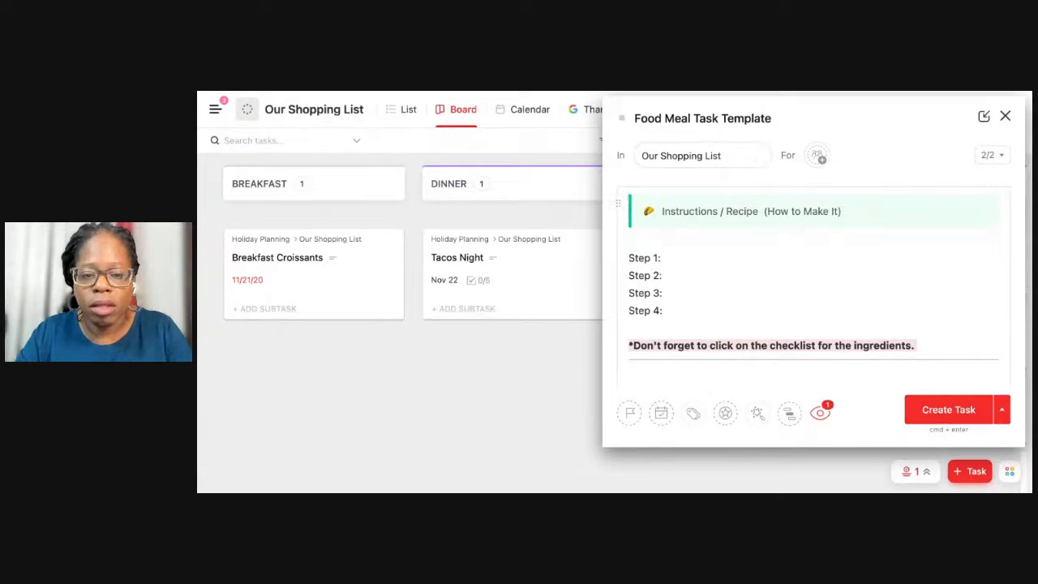
drag(628, 196, 847, 212)
key(super+a)
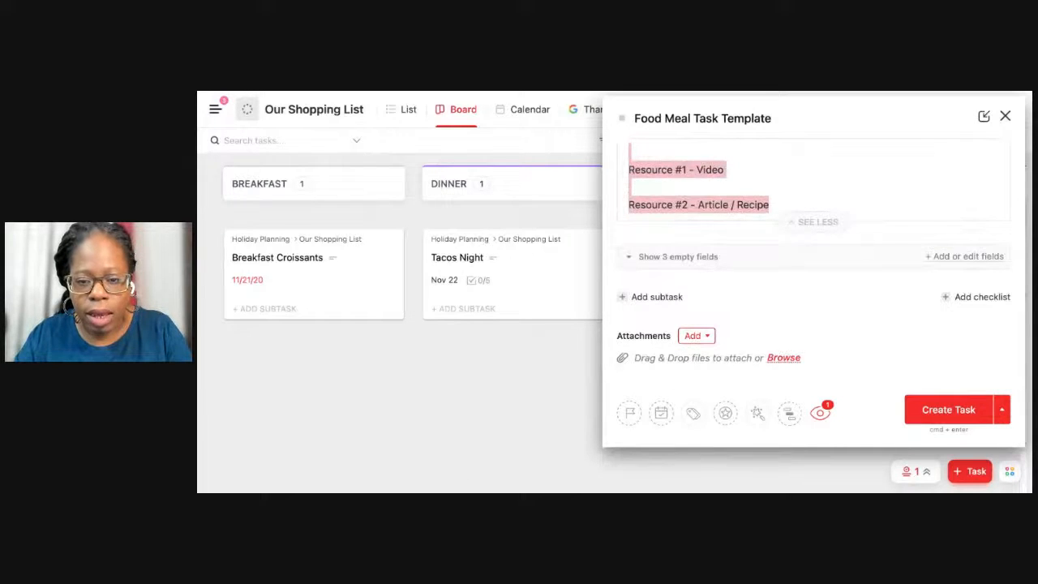
click(942, 405)
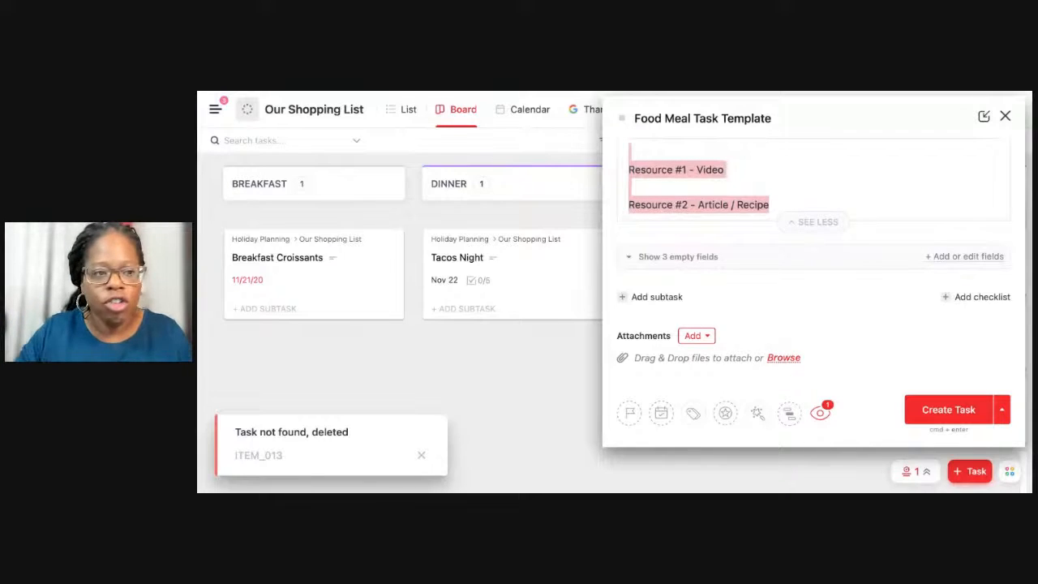
Reload the board, then reopen the minimized Food Meal Task Template draft and create the task from it.
key(super+r)
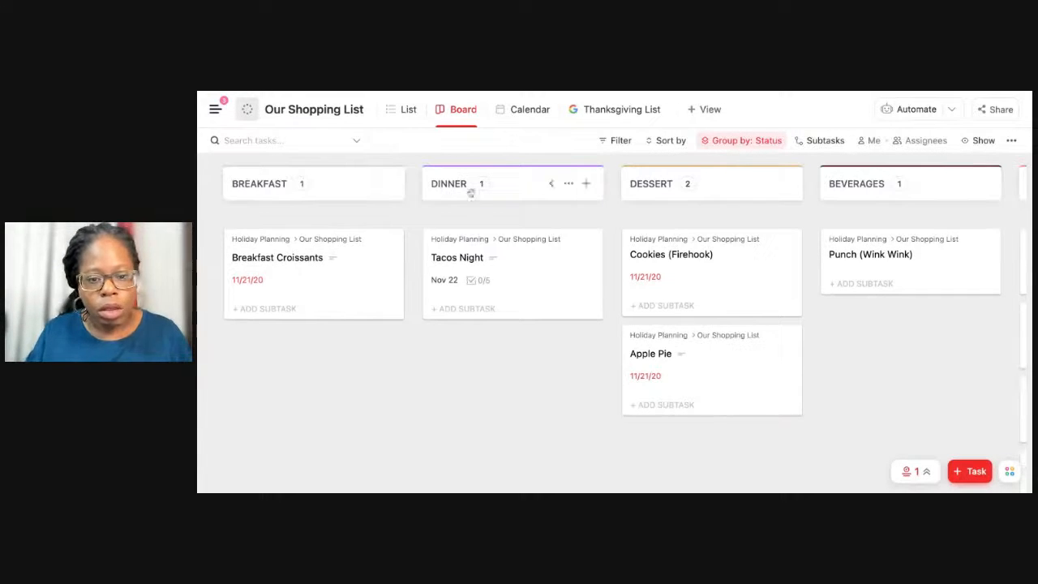
scroll(504, 246, right, 3)
scroll(504, 247, right, 3)
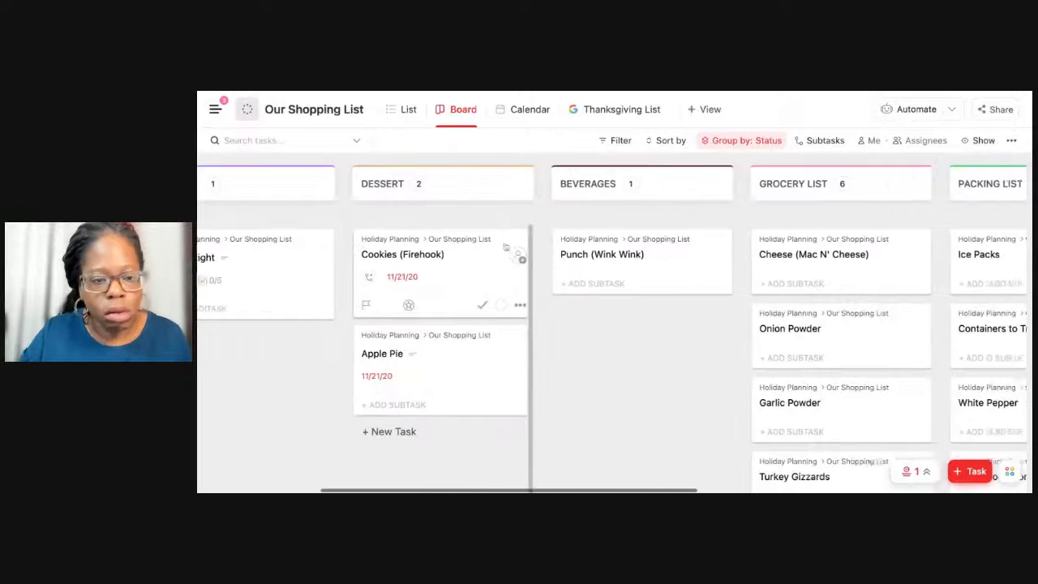
scroll(661, 257, left, 5)
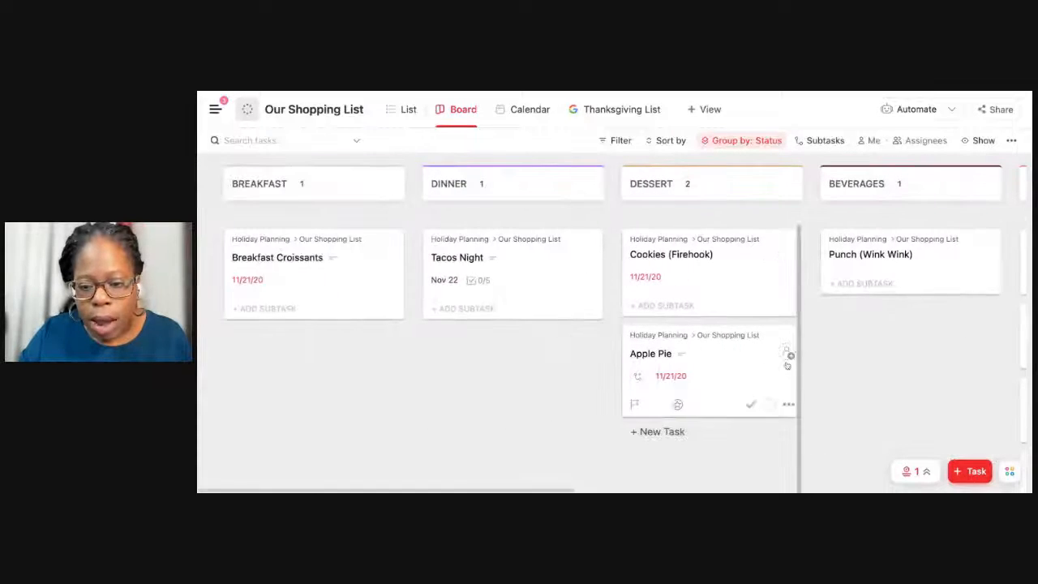
click(913, 472)
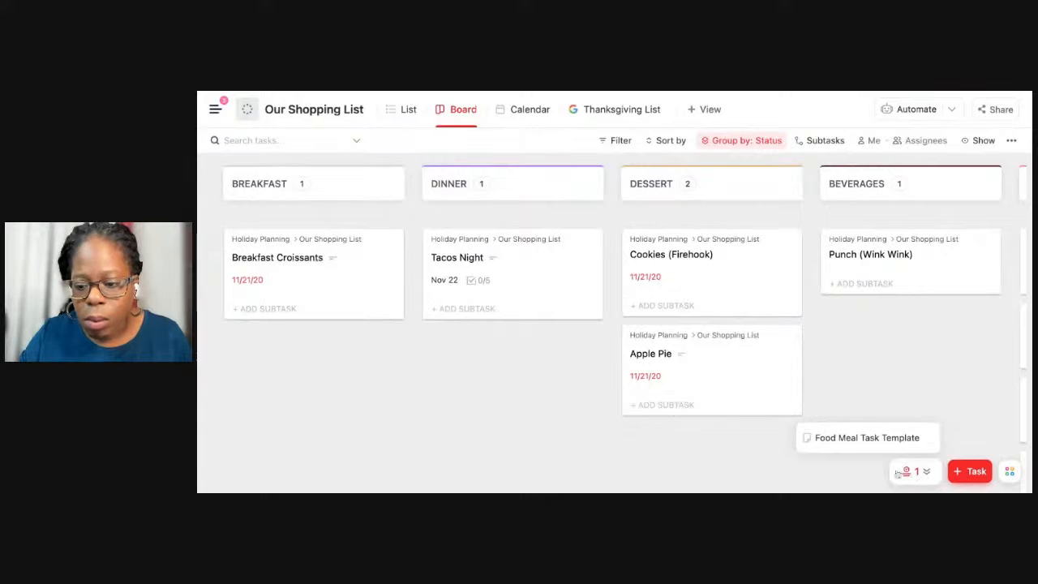
click(883, 437)
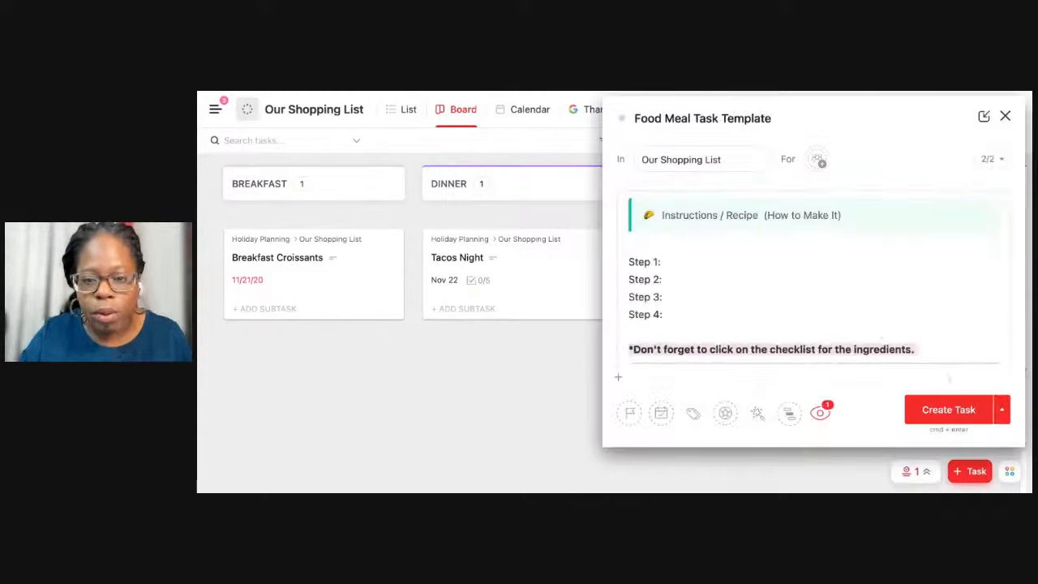
click(945, 410)
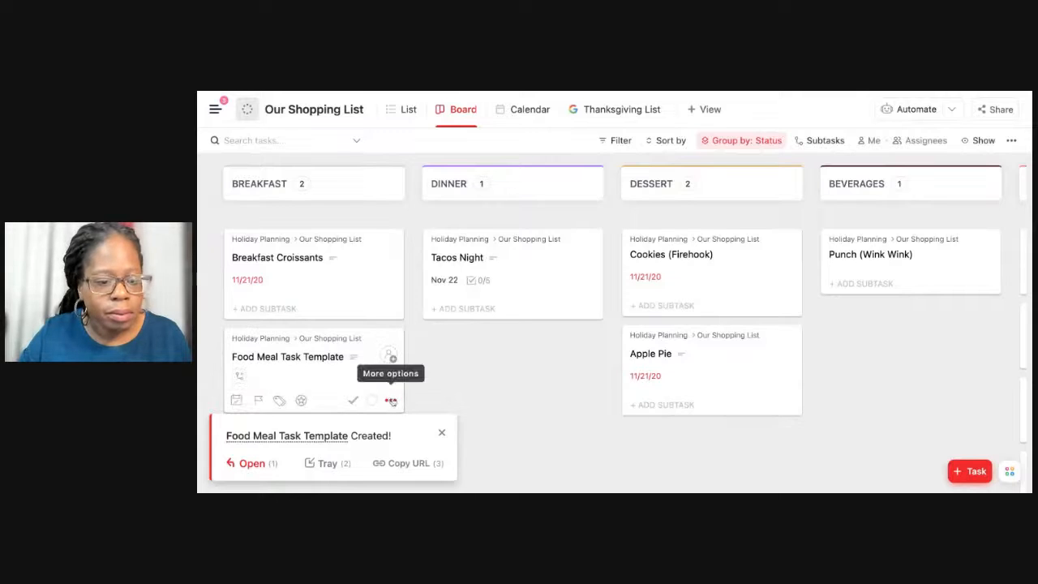
Save the Food Meal Task Template card in the Breakfast column as a template named "Food Meal Template".
click(390, 401)
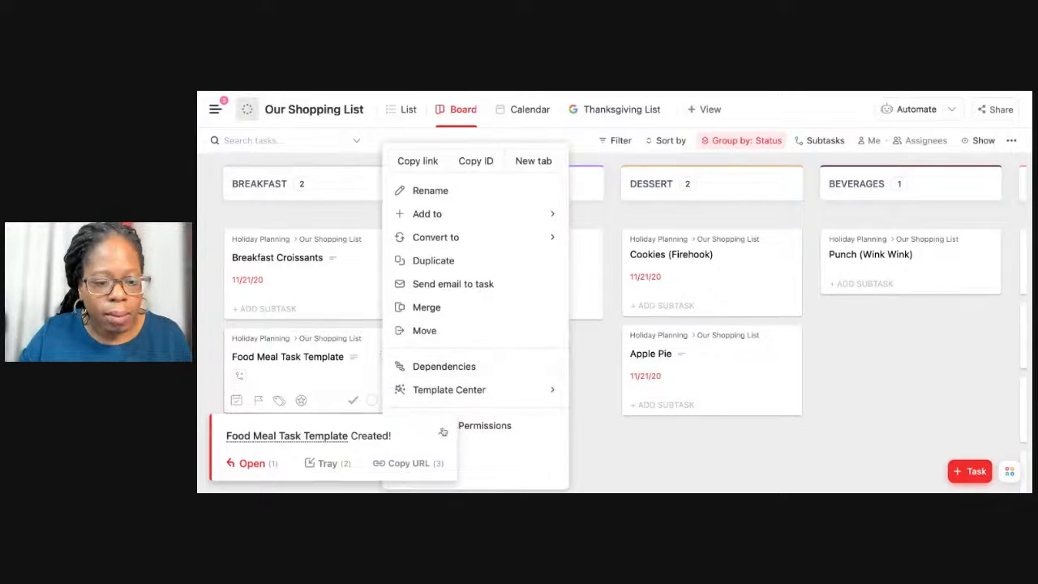
mouse_move(490, 393)
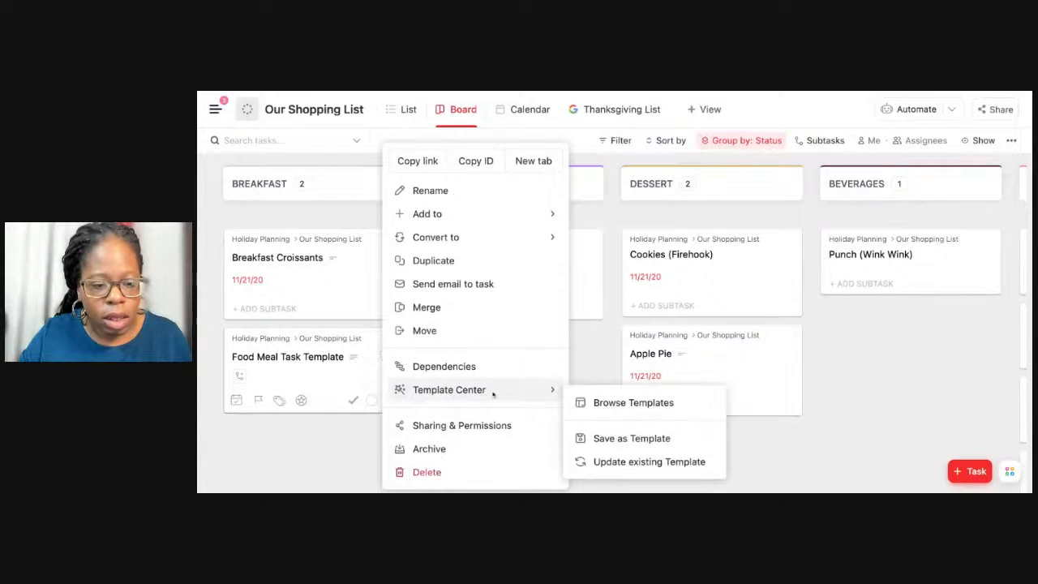
click(622, 439)
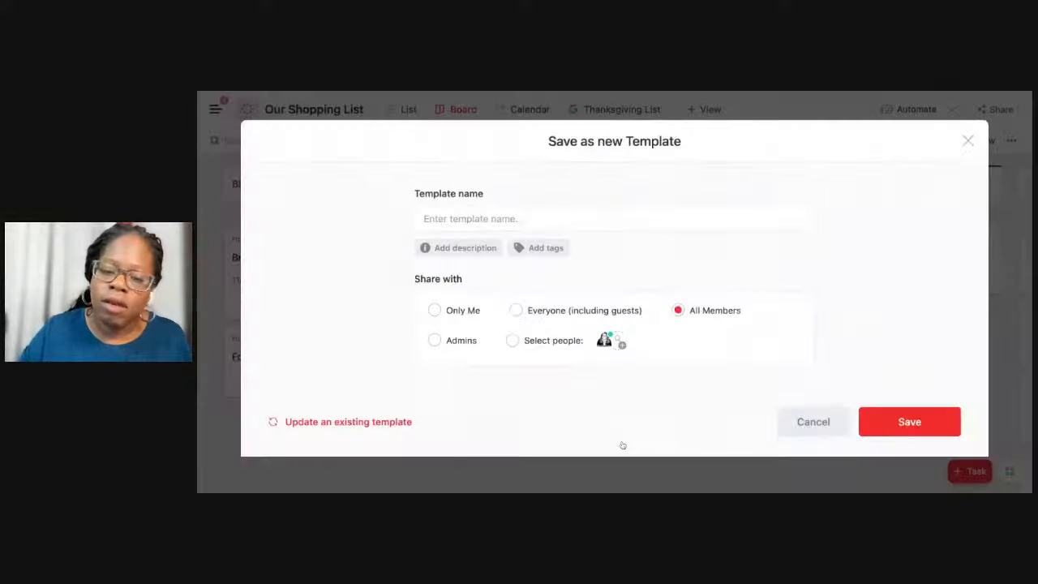
text(Food Meal Template)
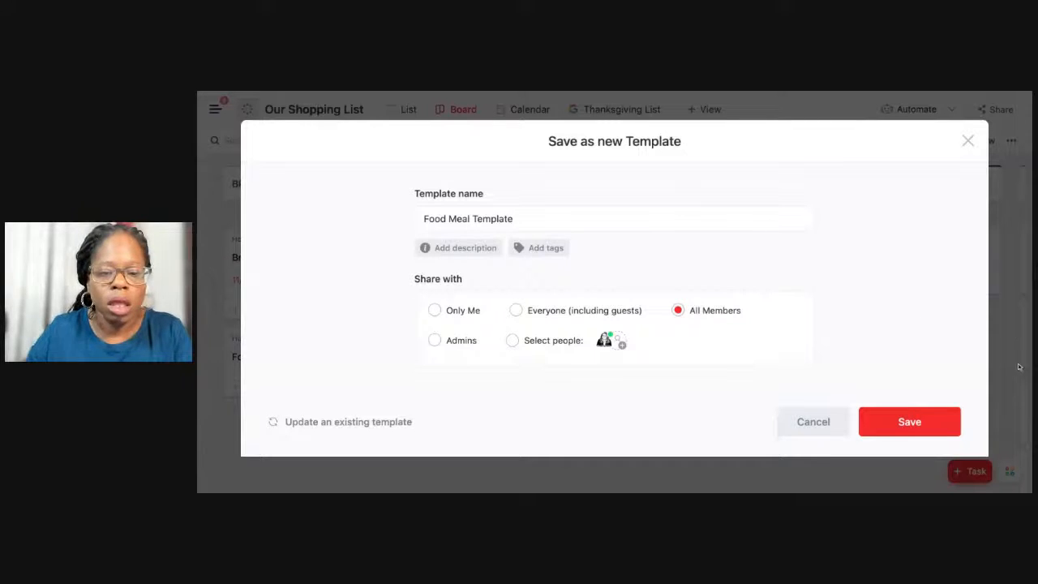
click(909, 421)
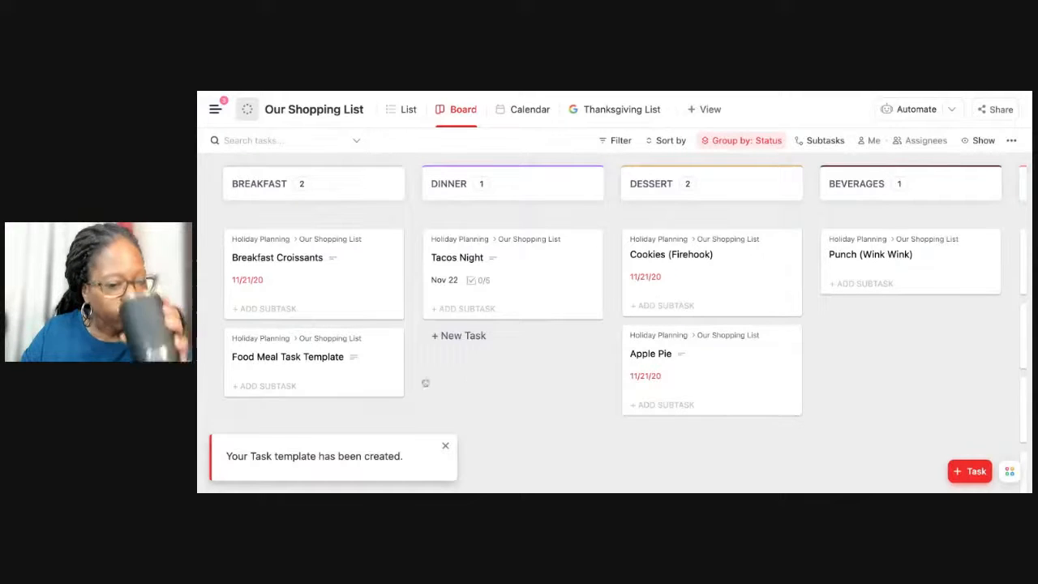
Start a new task in Our Shopping List and load the Food Meal Template into it, searching the templates for "Food".
click(967, 472)
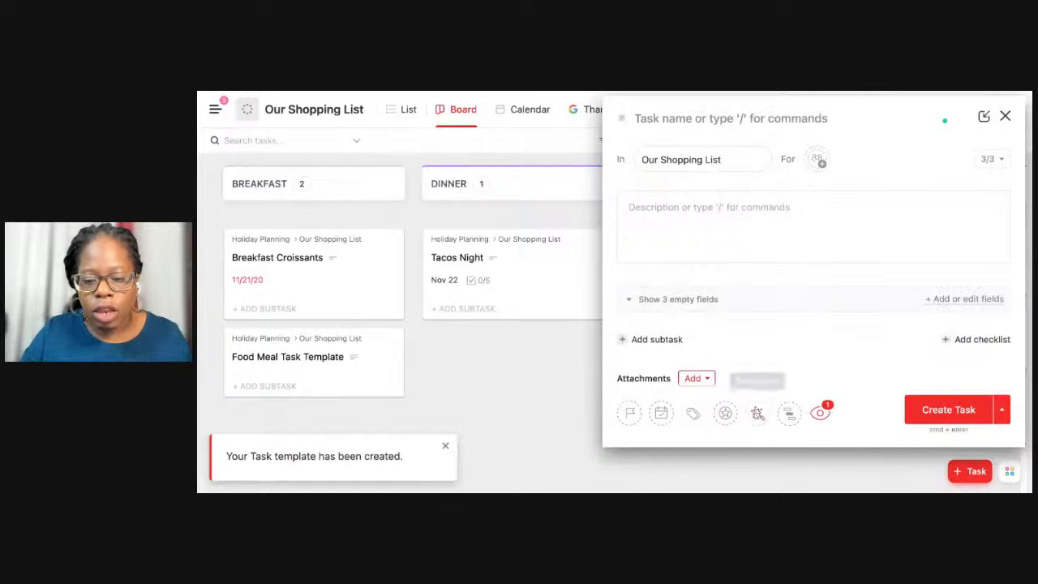
click(757, 414)
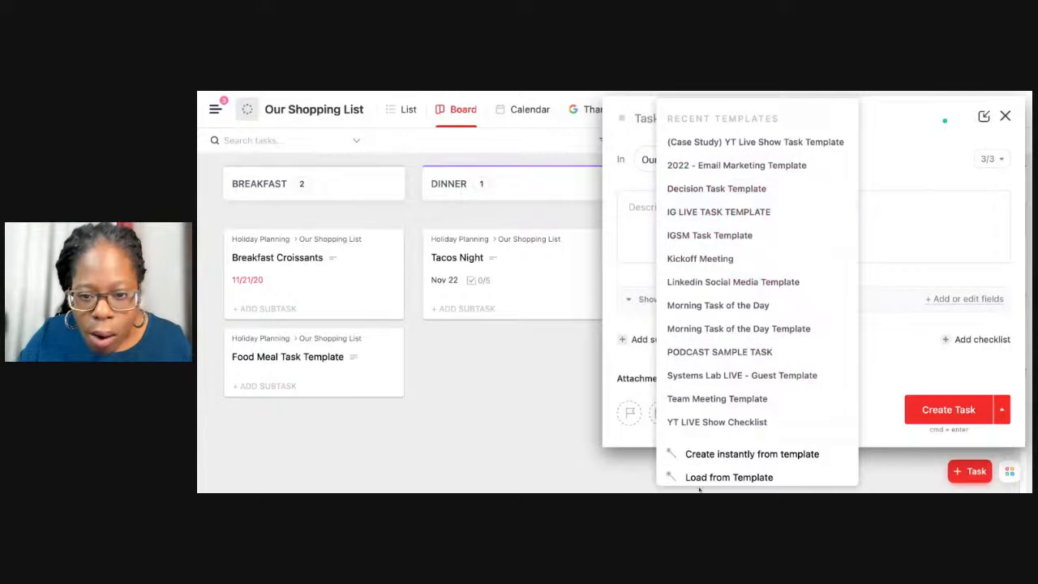
scroll(702, 482, down, 2)
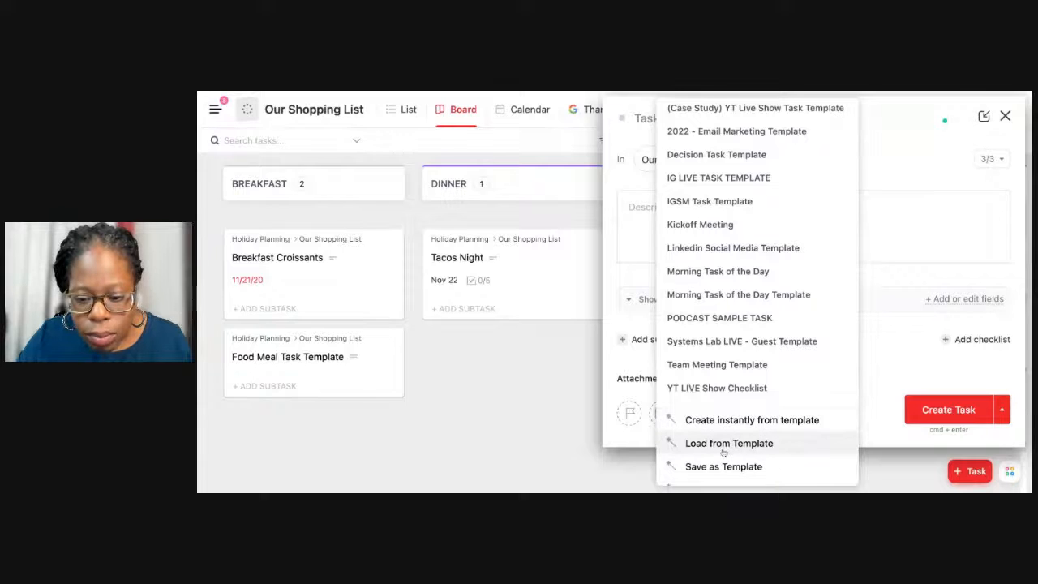
click(724, 447)
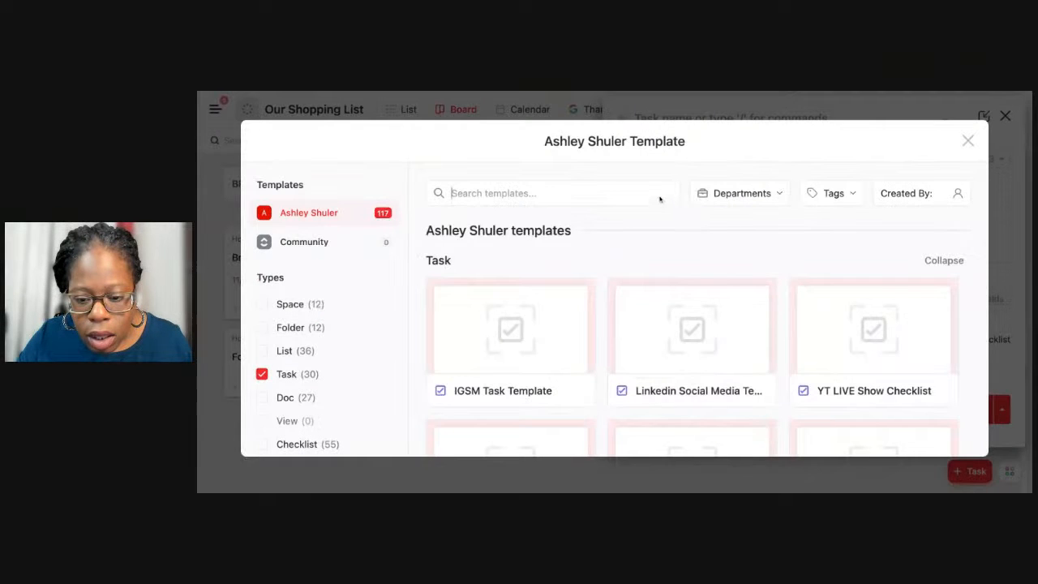
text(Food)
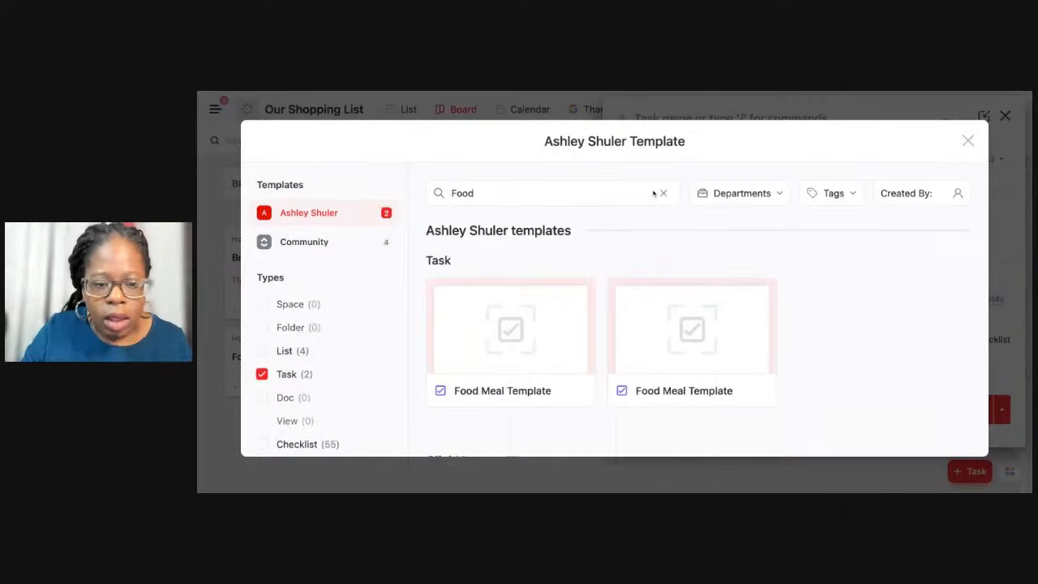
click(536, 327)
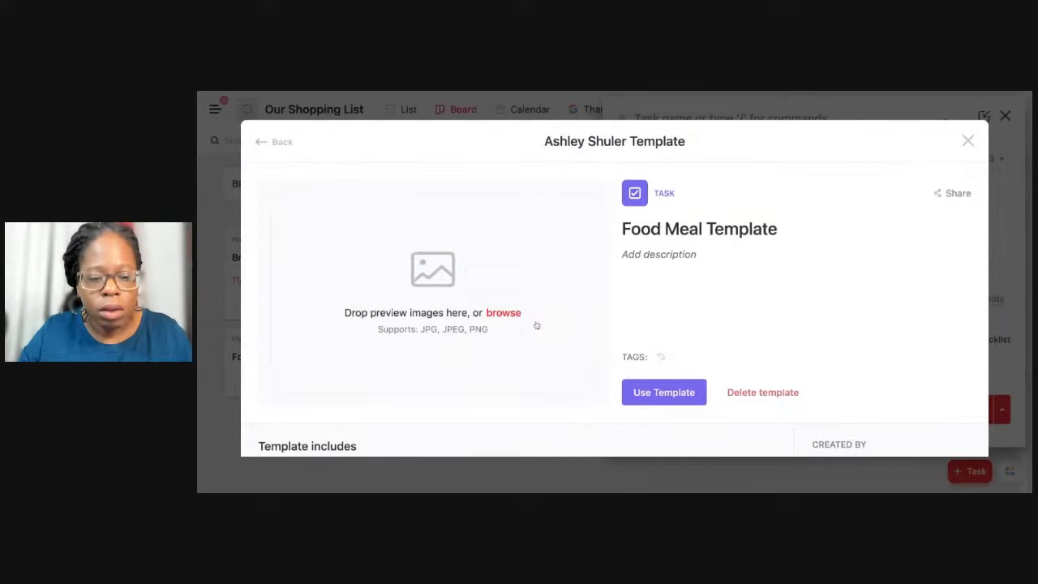
click(683, 400)
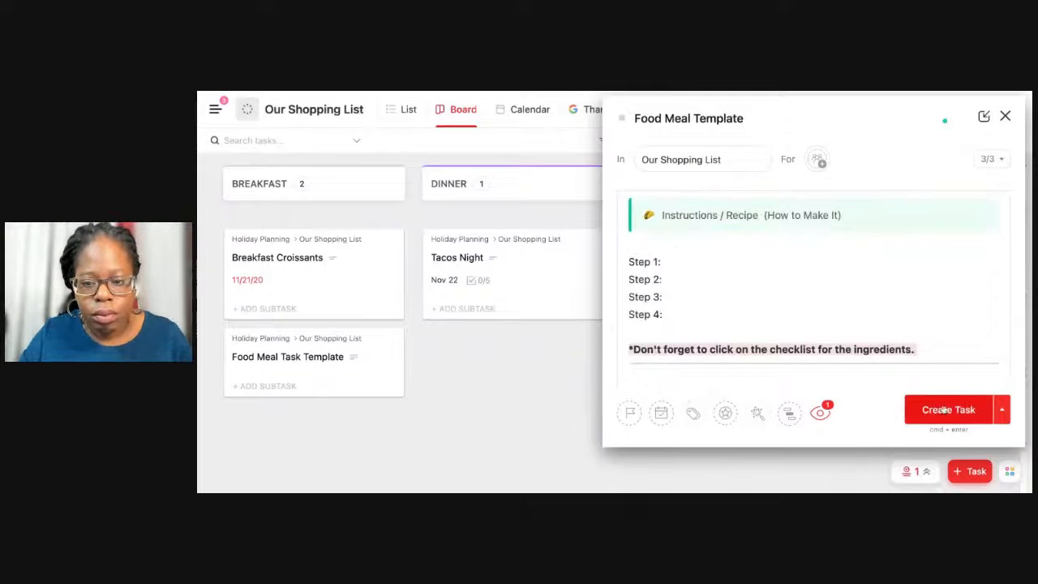
Rename the new task from the template to "Wings & Fries" and create it in Our Shopping List.
drag(803, 120, 632, 119)
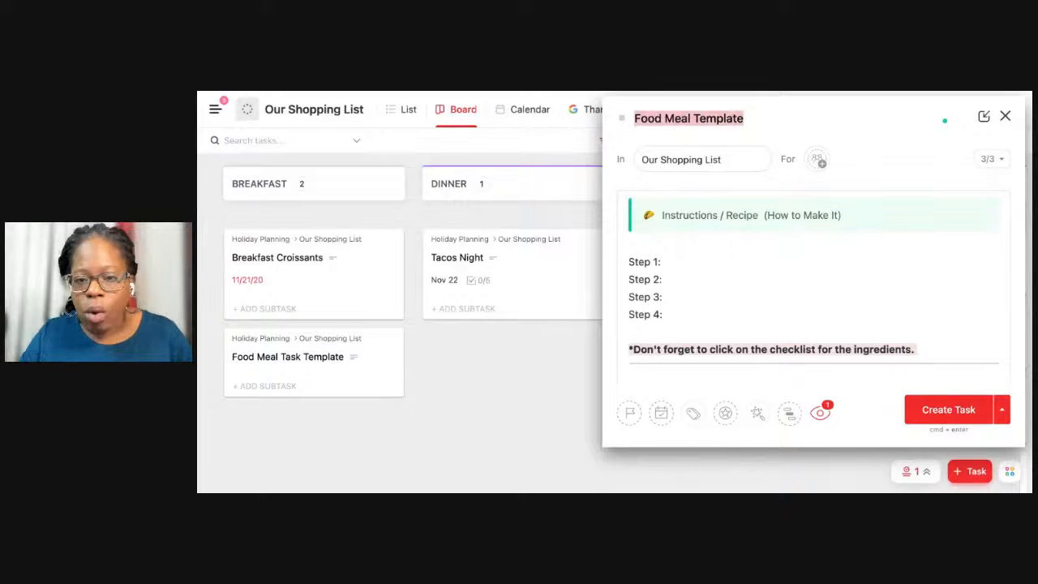
text(Fried)
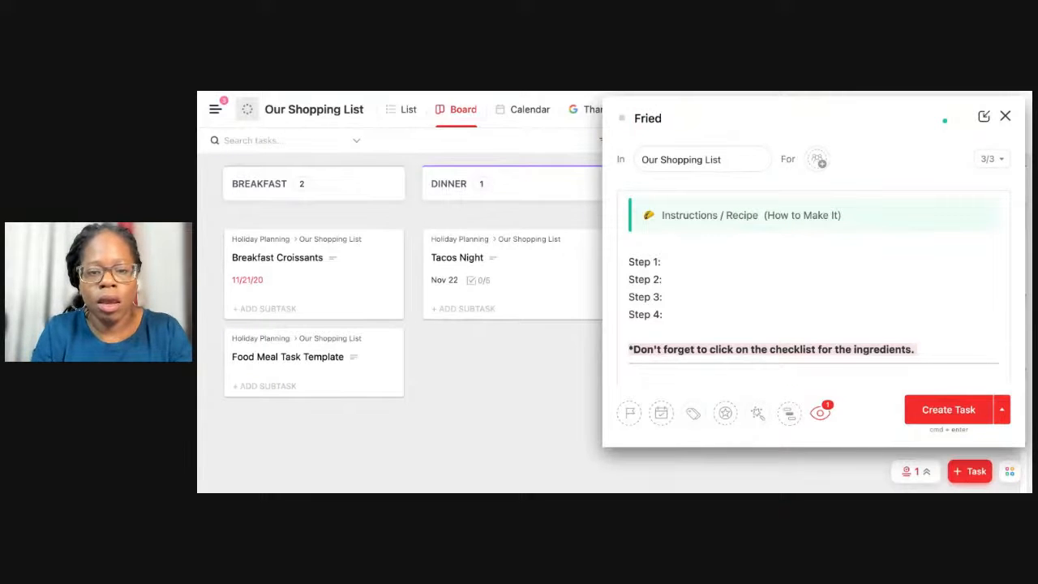
key(super+a)
text(Fin)
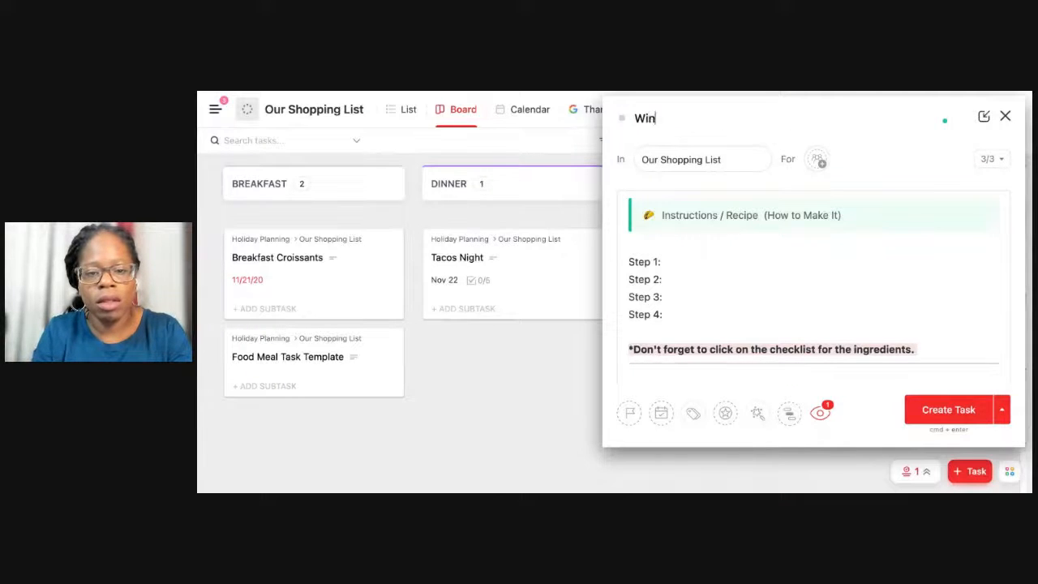
text(gs & Fries)
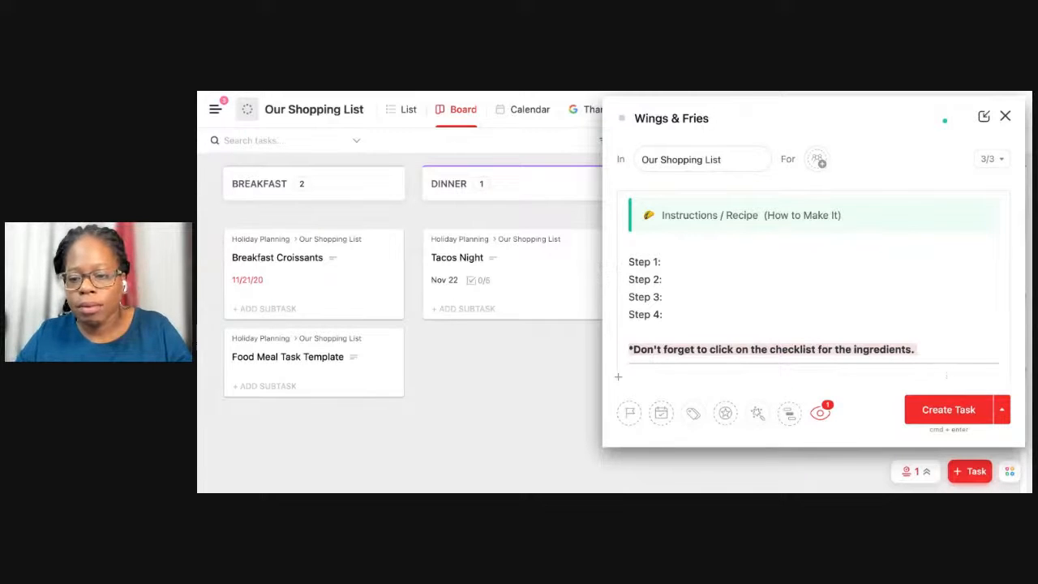
click(940, 409)
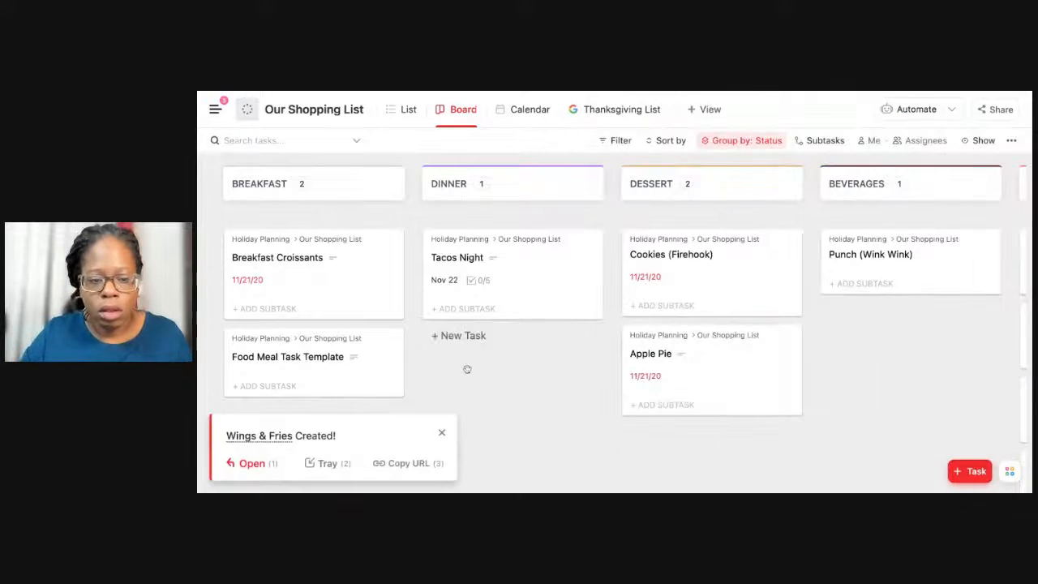
Look through the board columns and the list view for the new Wings & Fries task.
scroll(475, 367, down, 1)
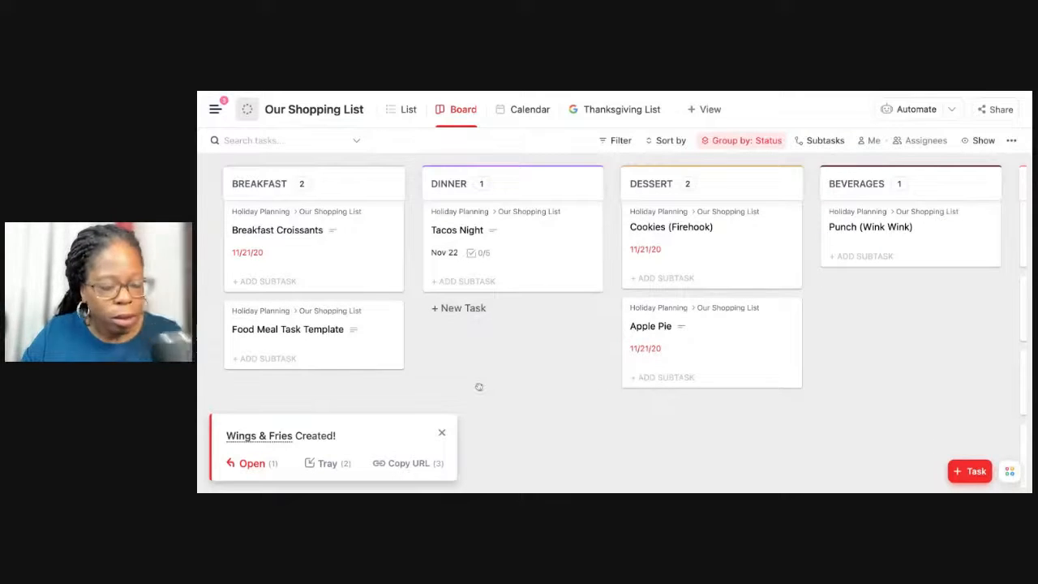
scroll(479, 387, right, 10)
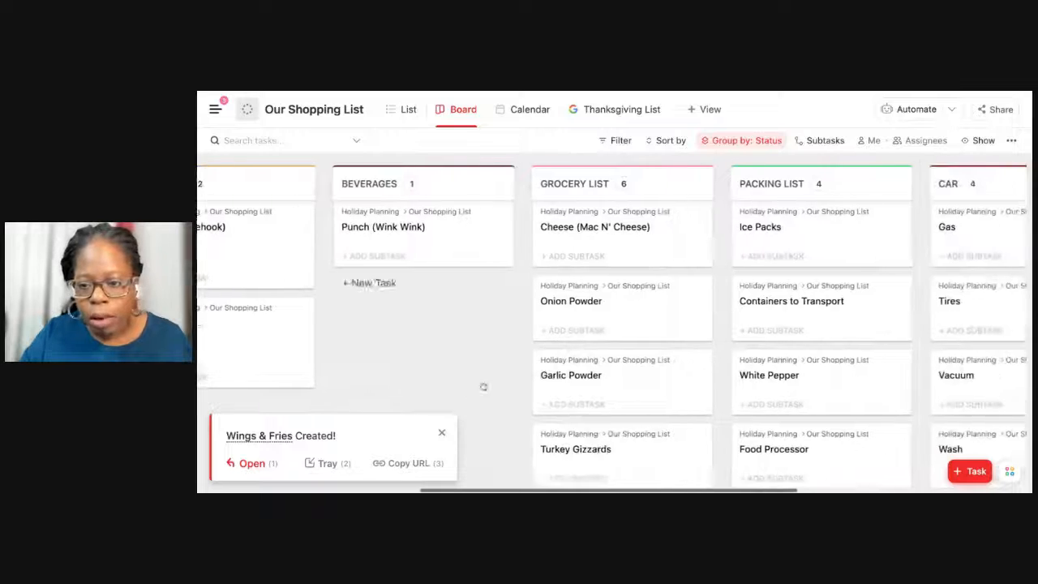
scroll(483, 387, right, 5)
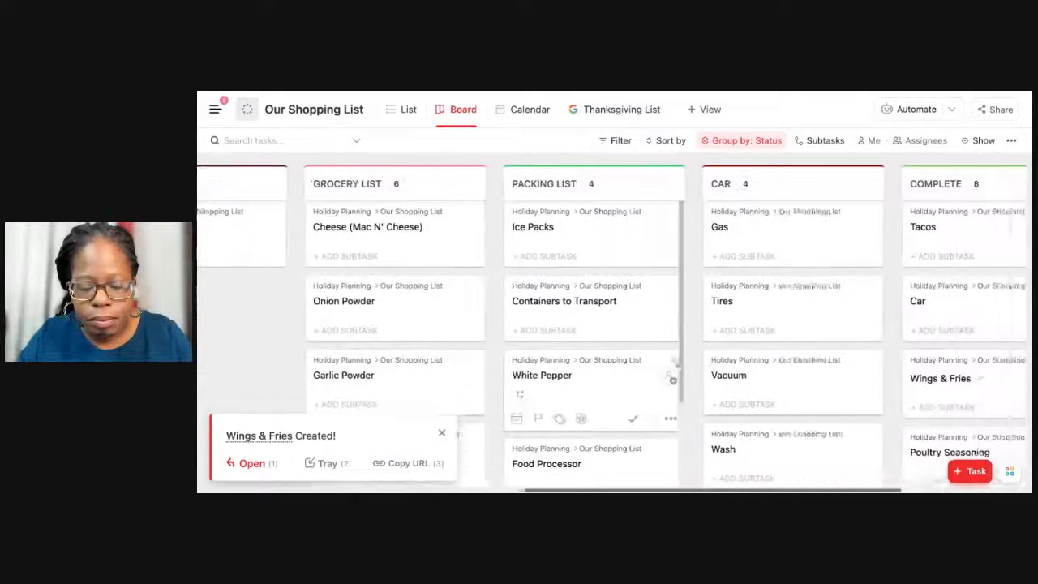
scroll(567, 381, left, 15)
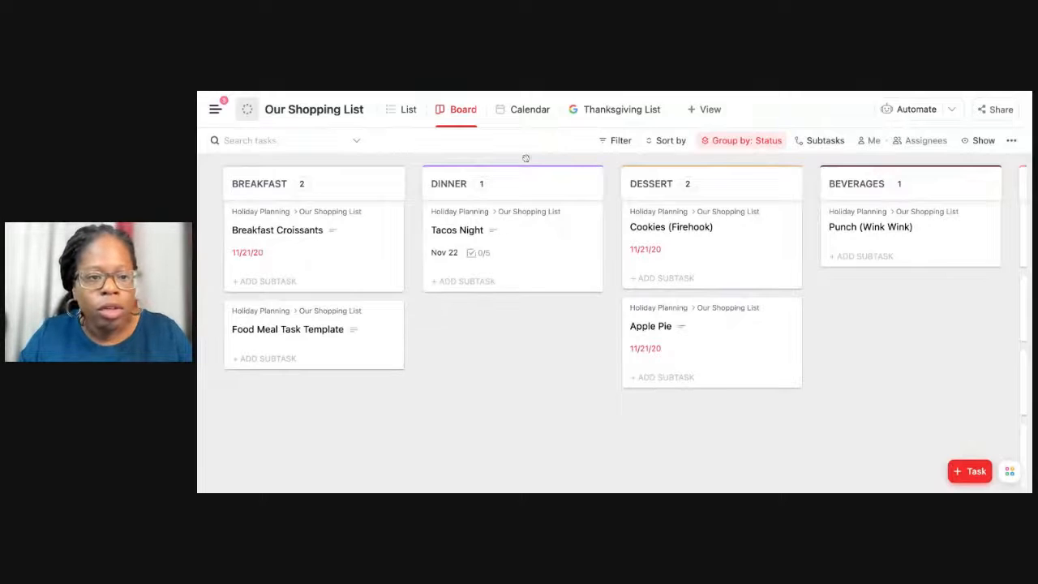
scroll(517, 242, right, 10)
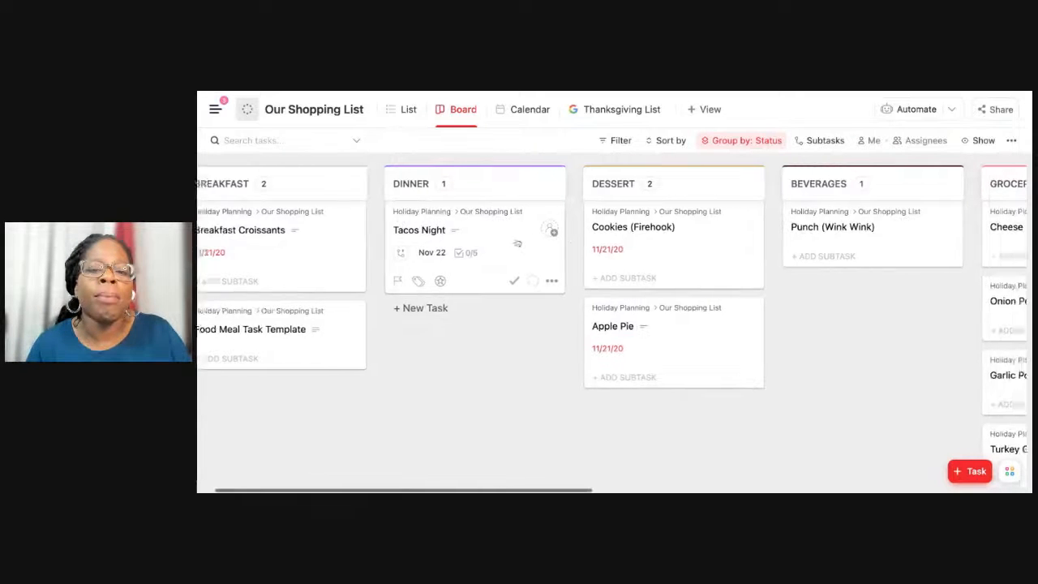
scroll(517, 242, right, 10)
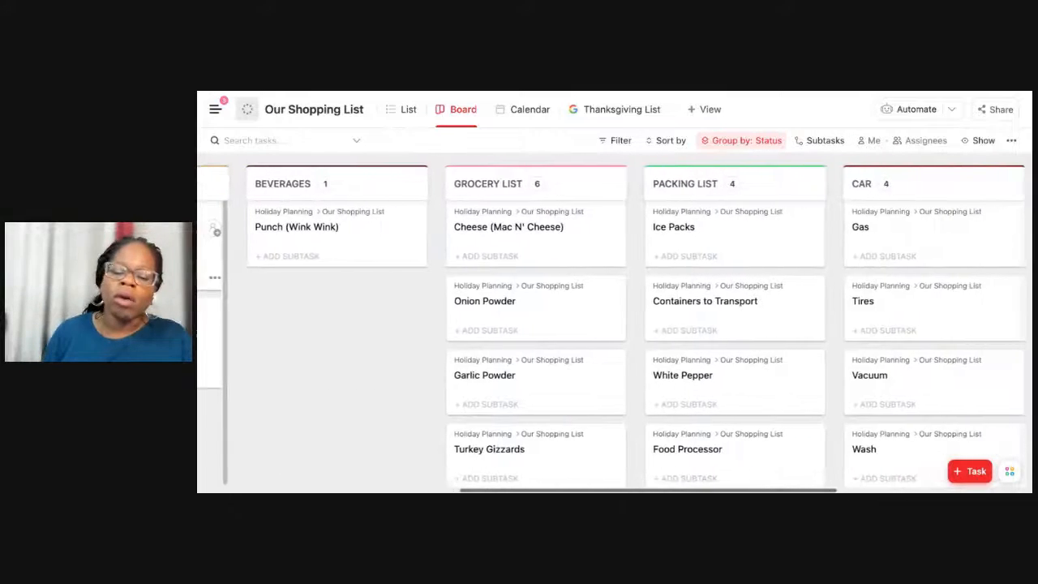
scroll(592, 324, left, 10)
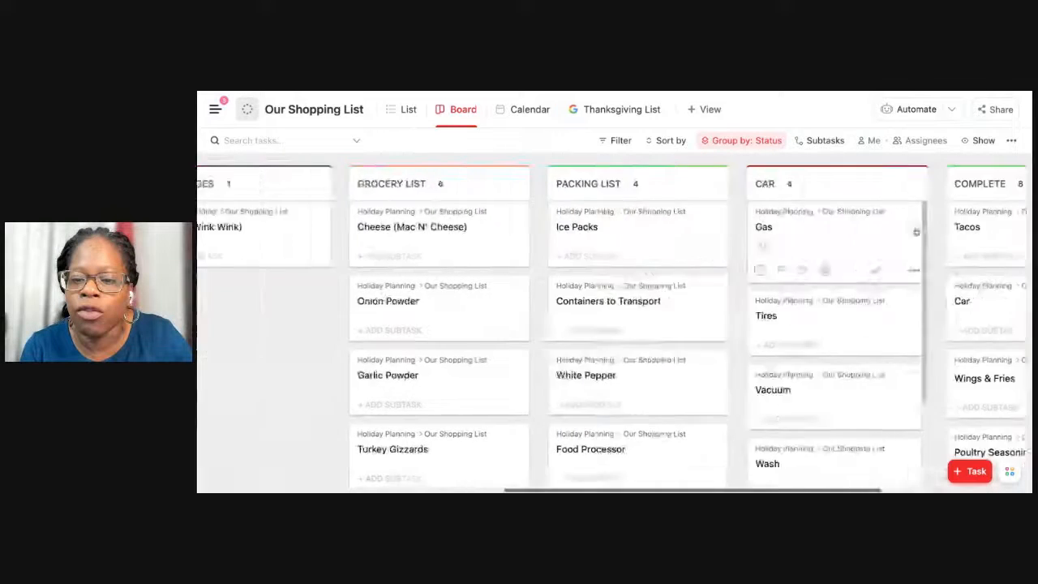
scroll(592, 325, right, 10)
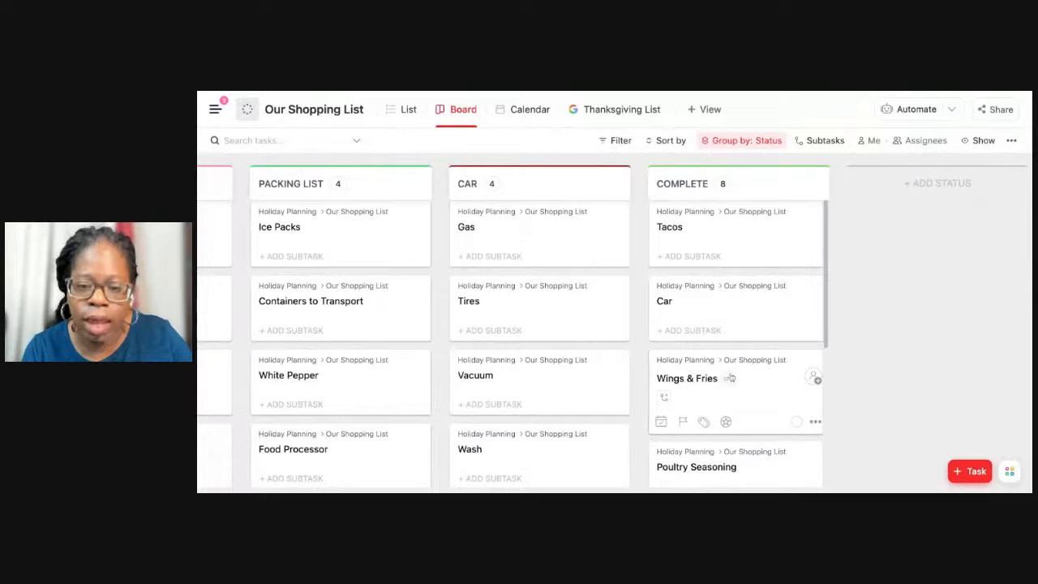
scroll(679, 365, left, 10)
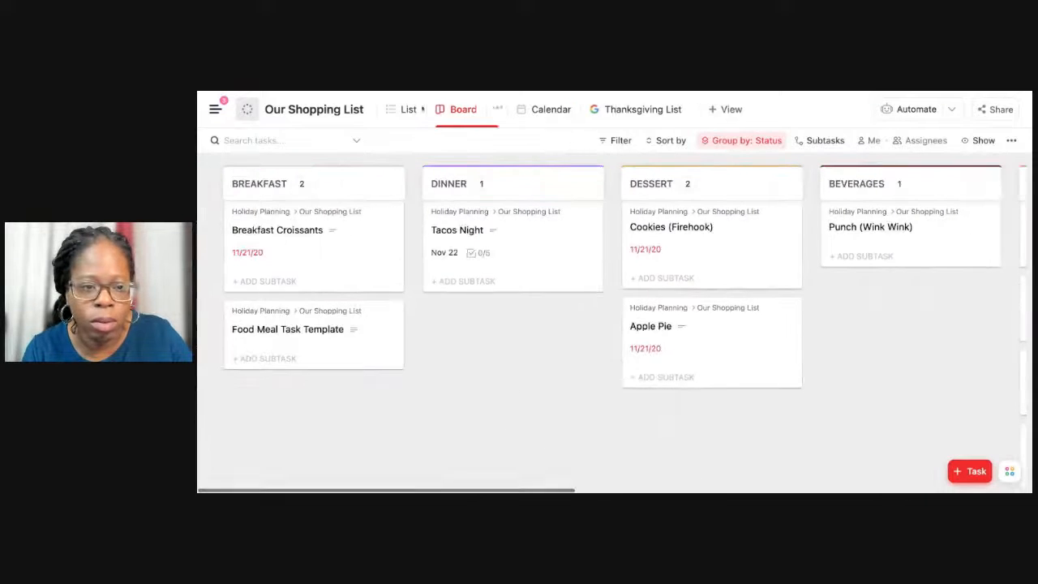
click(404, 113)
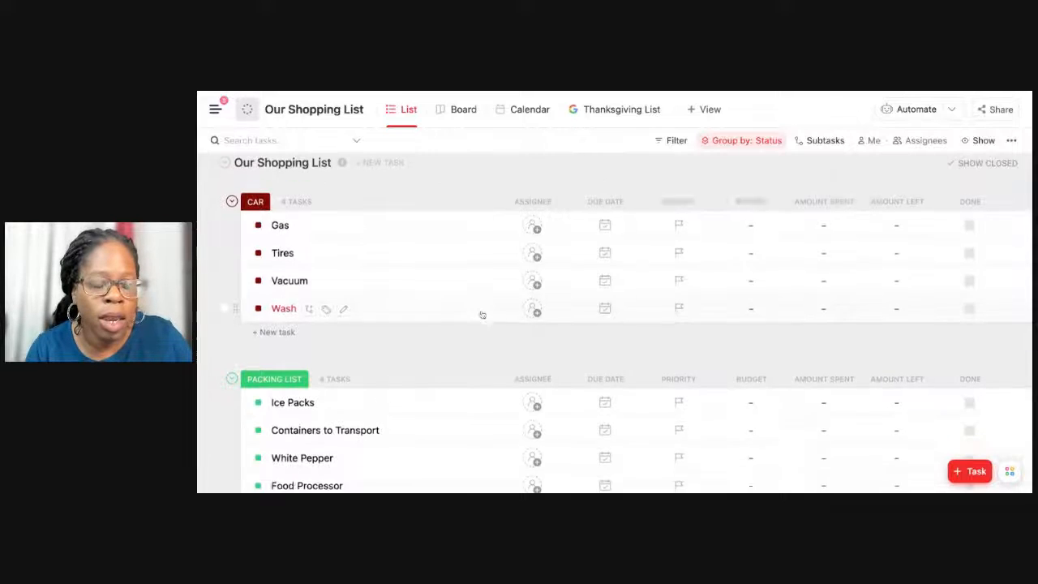
scroll(616, 323, down, 10)
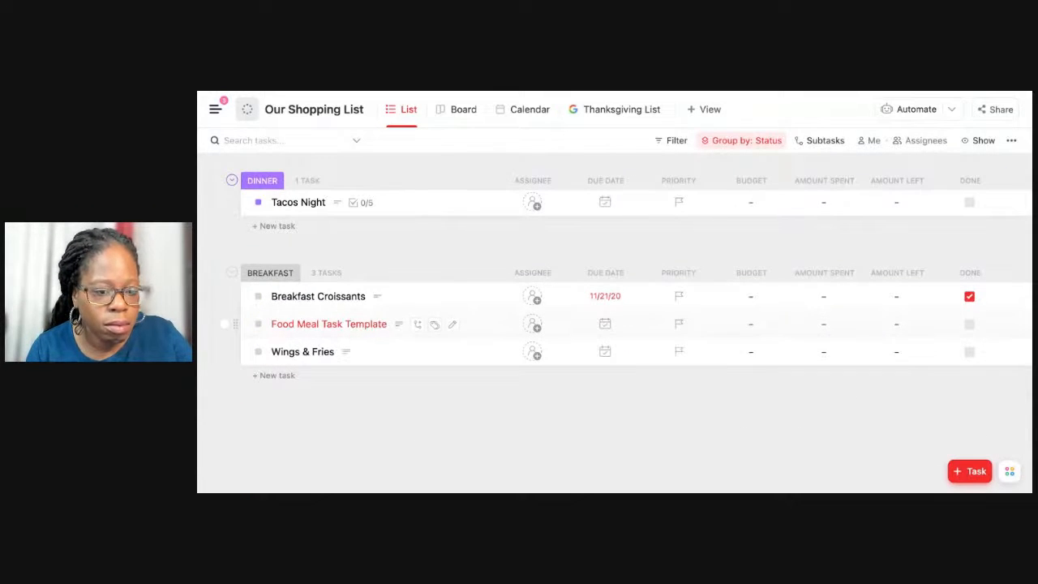
Return to the board view and move the Wings & Fries card from Breakfast to the Dinner column.
click(461, 113)
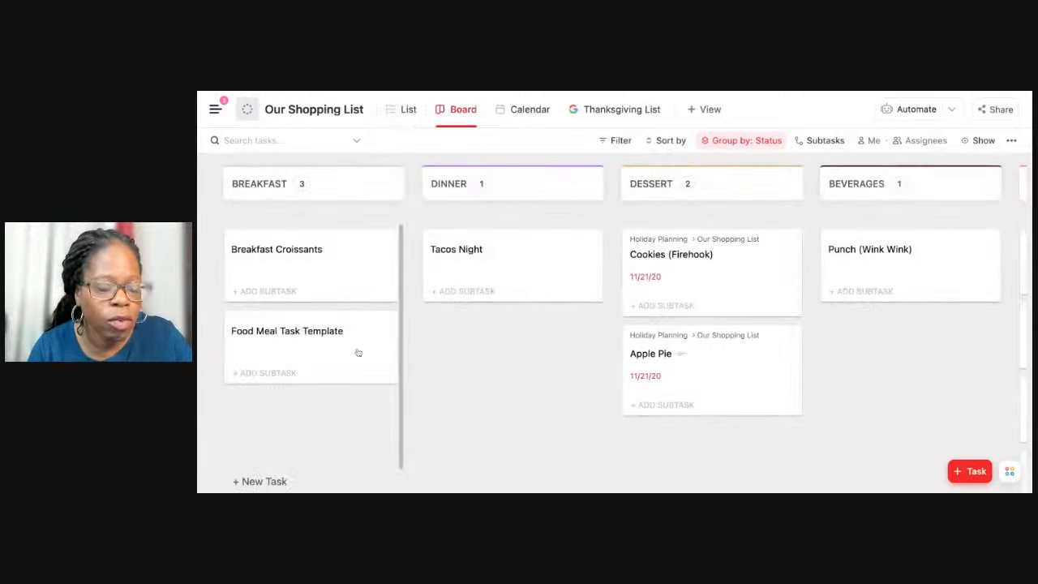
scroll(358, 352, down, 2)
scroll(358, 352, up, 1)
scroll(357, 353, down, 1)
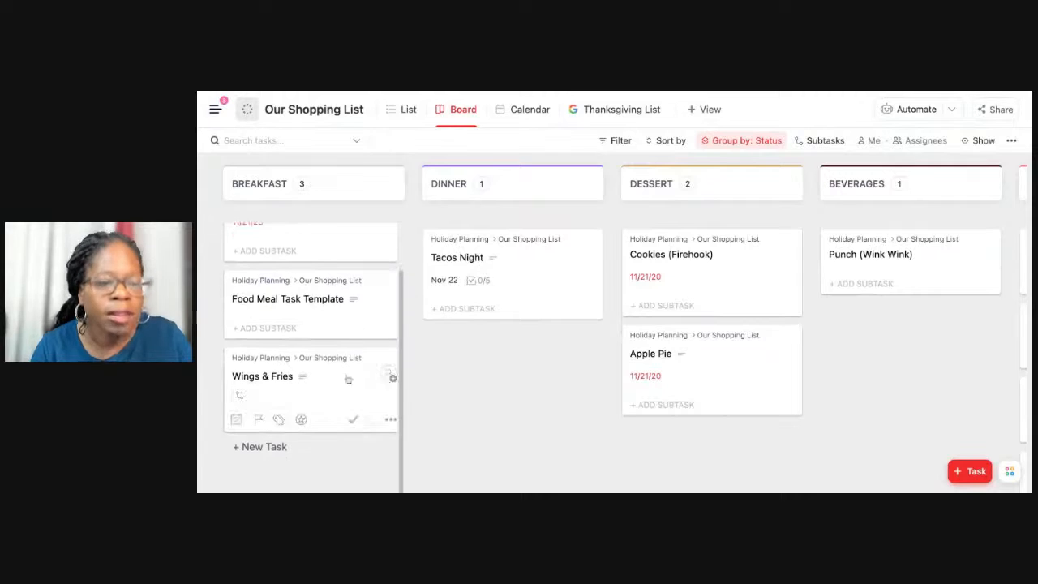
drag(325, 396, 486, 381)
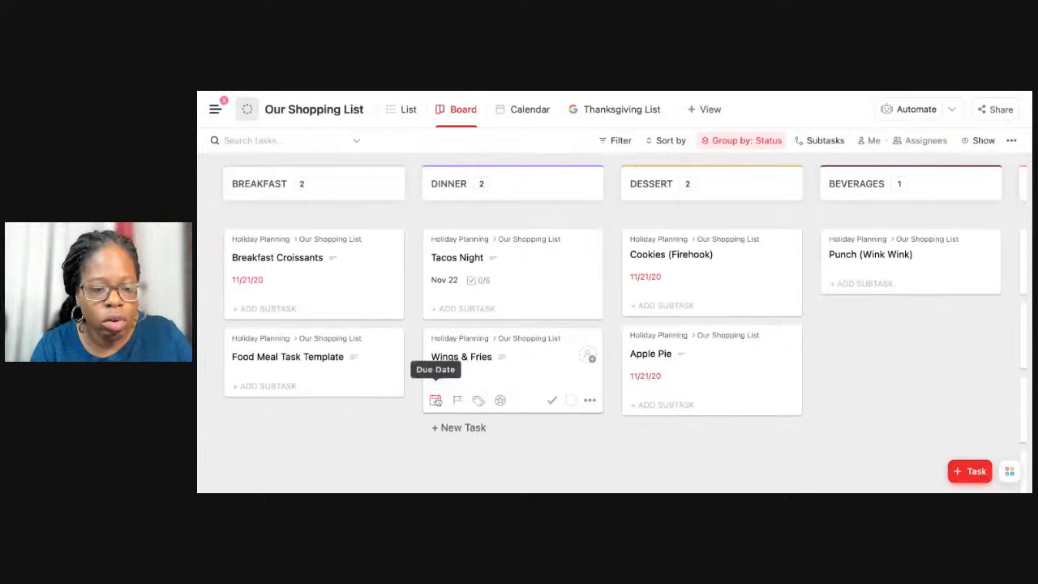
Set the due date of the Wings & Fries card in the Dinner column to November 21, 2022.
click(435, 400)
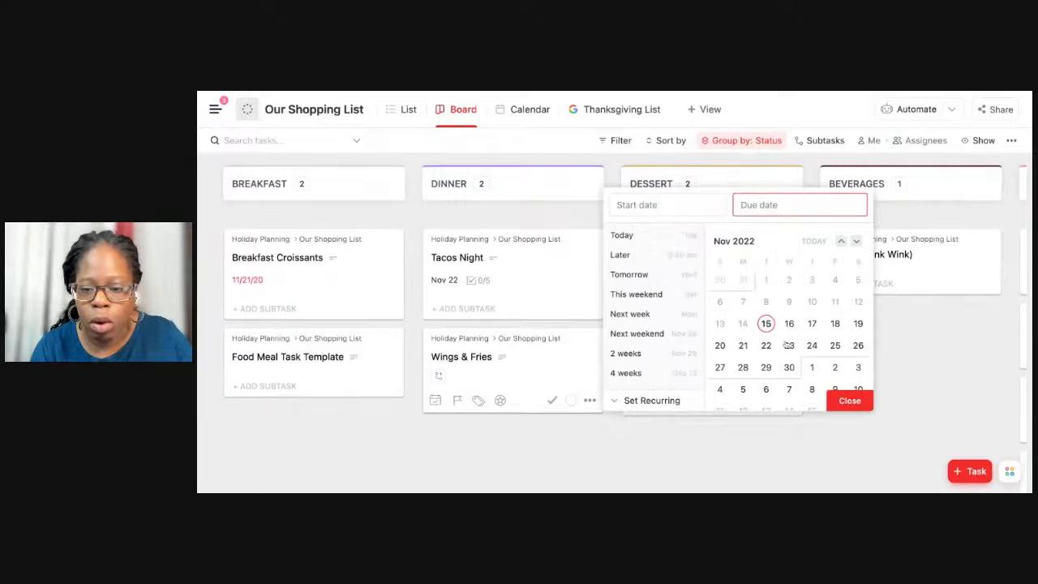
click(742, 345)
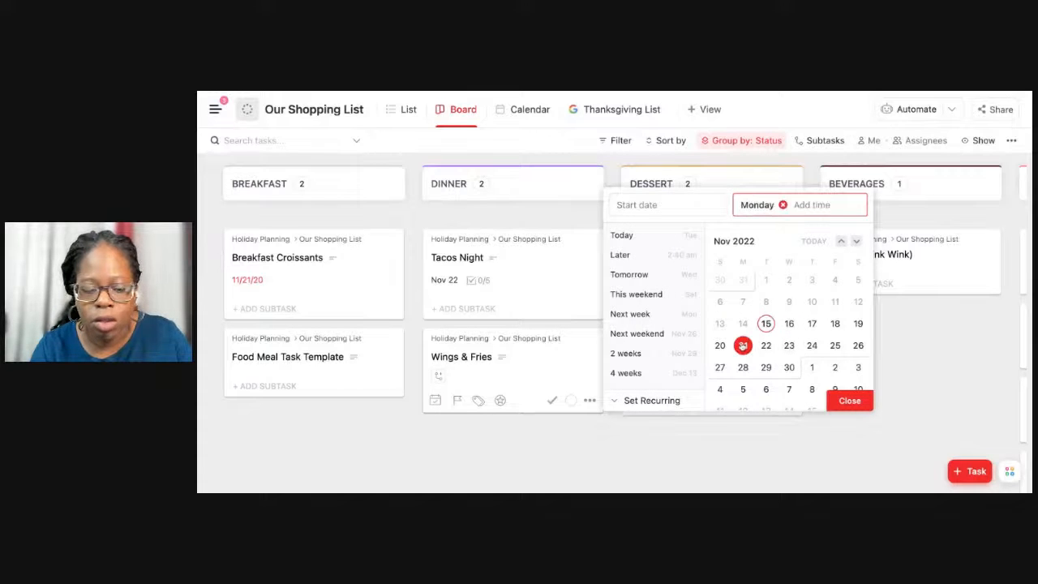
click(673, 434)
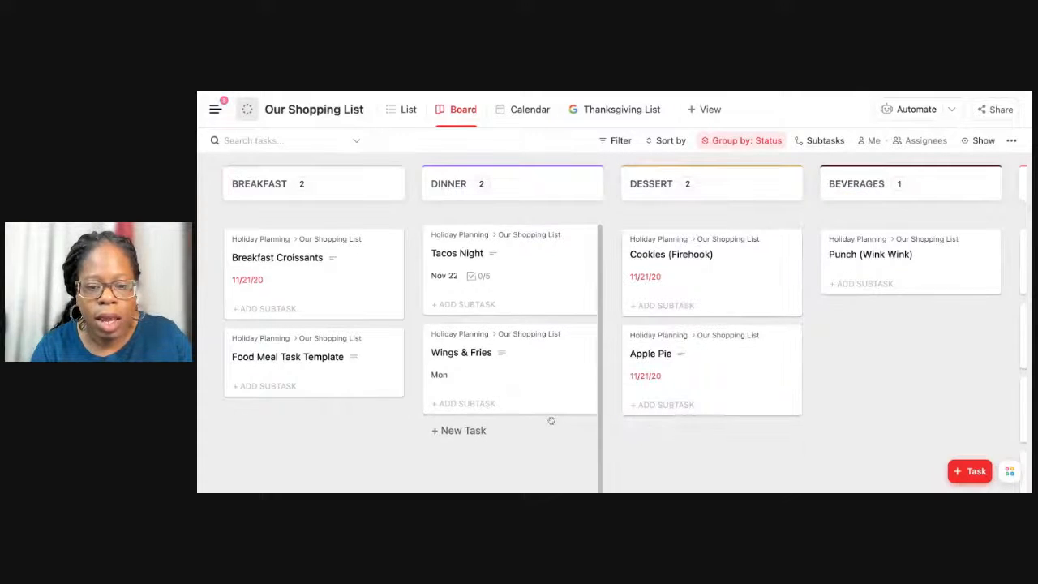
Open the Cookies (Firehook) task in the Dessert column and clear its dates, keeping its Dessert status.
scroll(314, 388, down, 1)
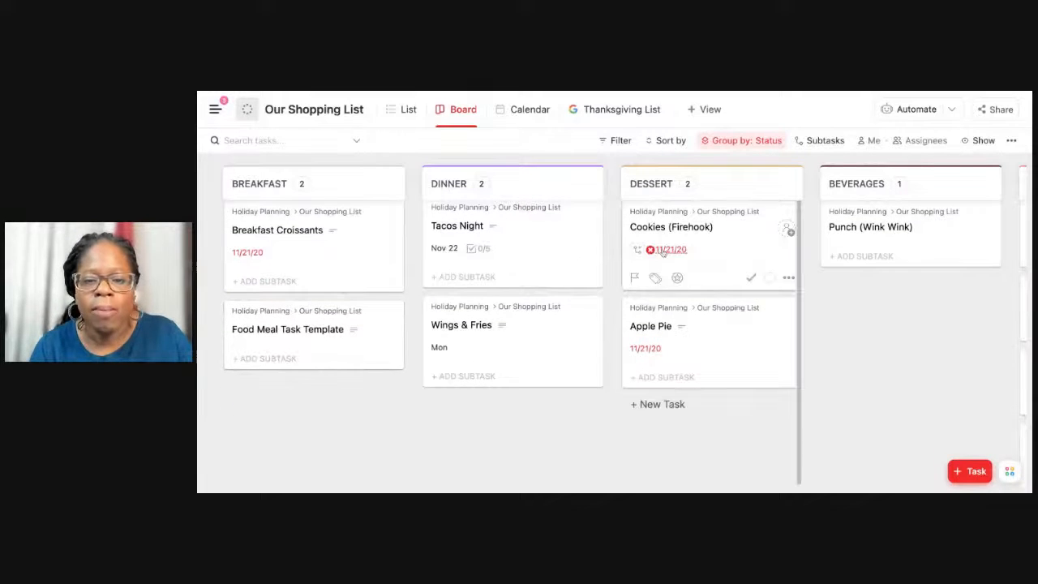
click(722, 247)
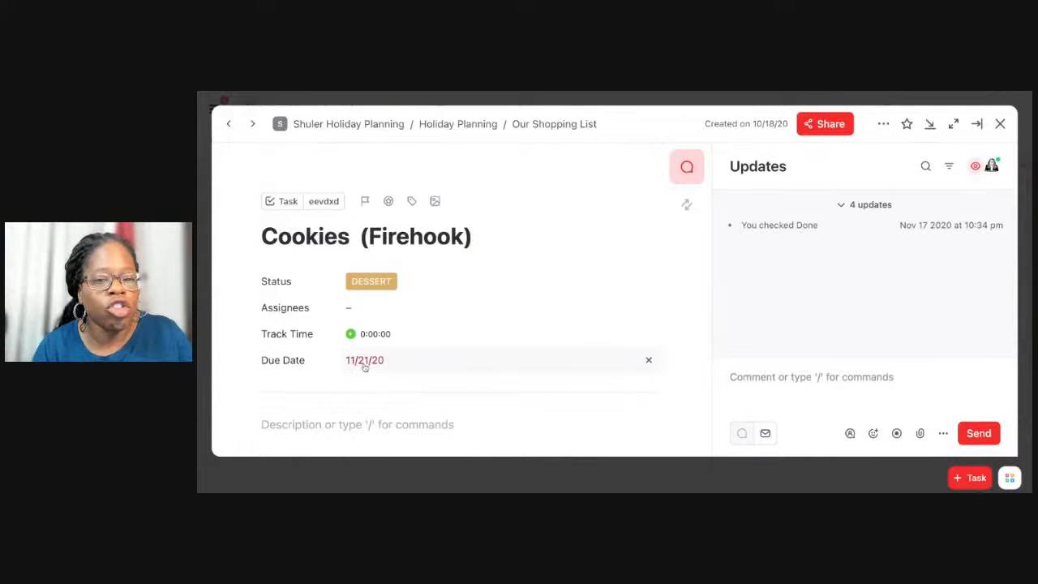
click(365, 366)
click(368, 349)
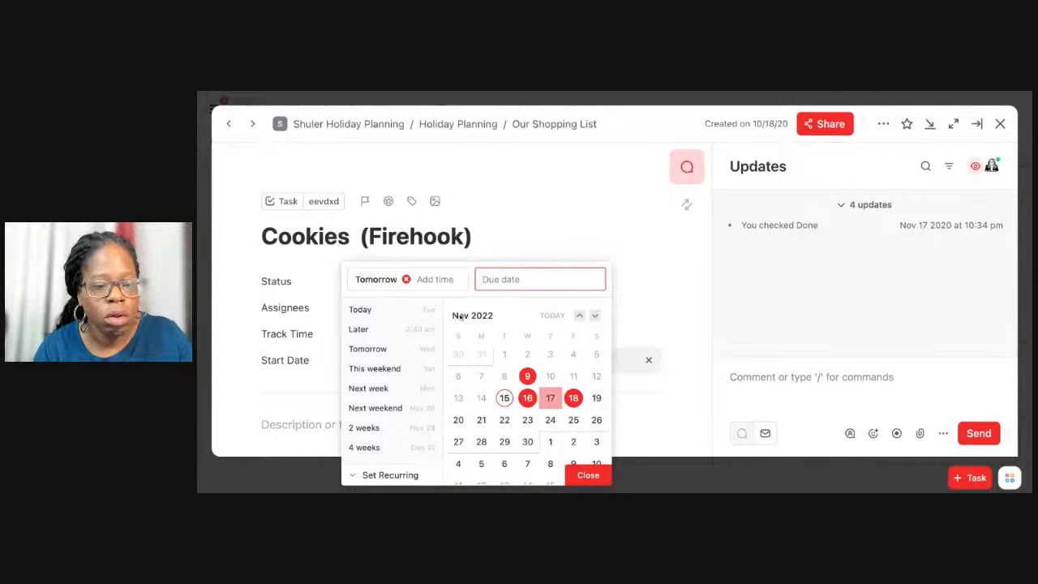
click(407, 280)
click(410, 282)
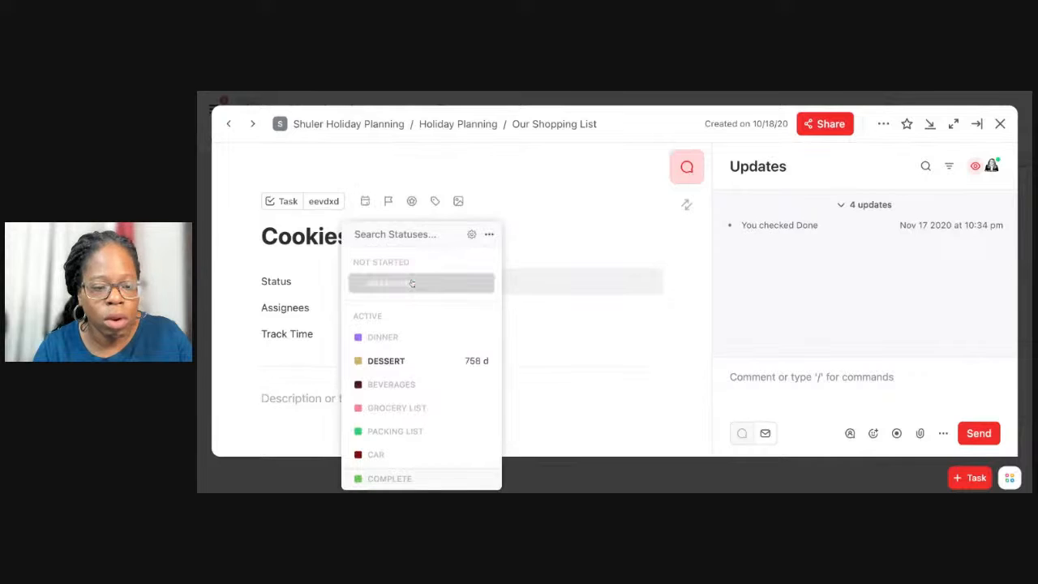
click(612, 367)
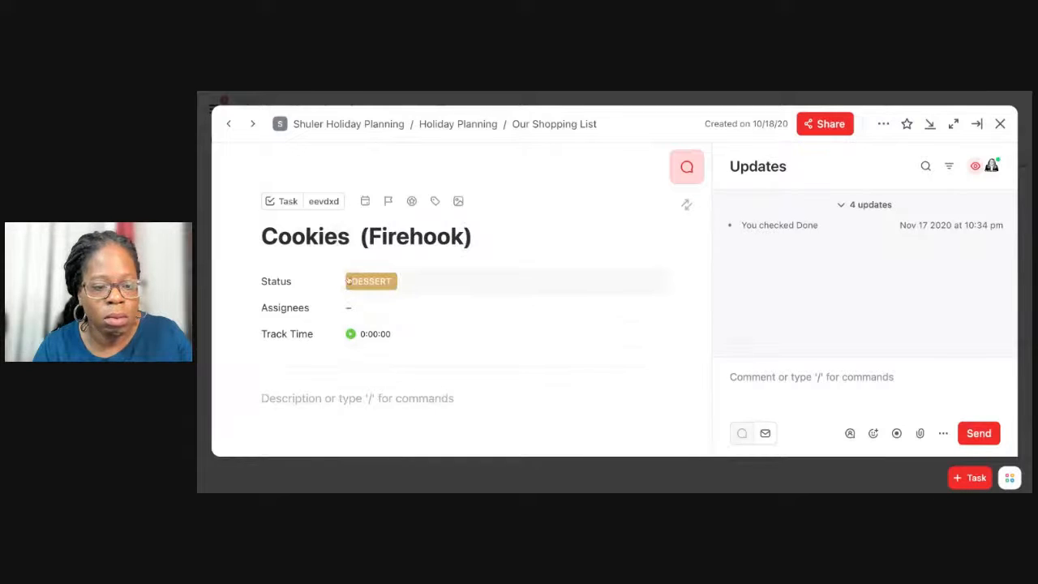
Set the due date of the Cookies (Firehook) task to Saturday, November 19, 2022.
scroll(355, 320, down, 3)
scroll(357, 311, up, 1)
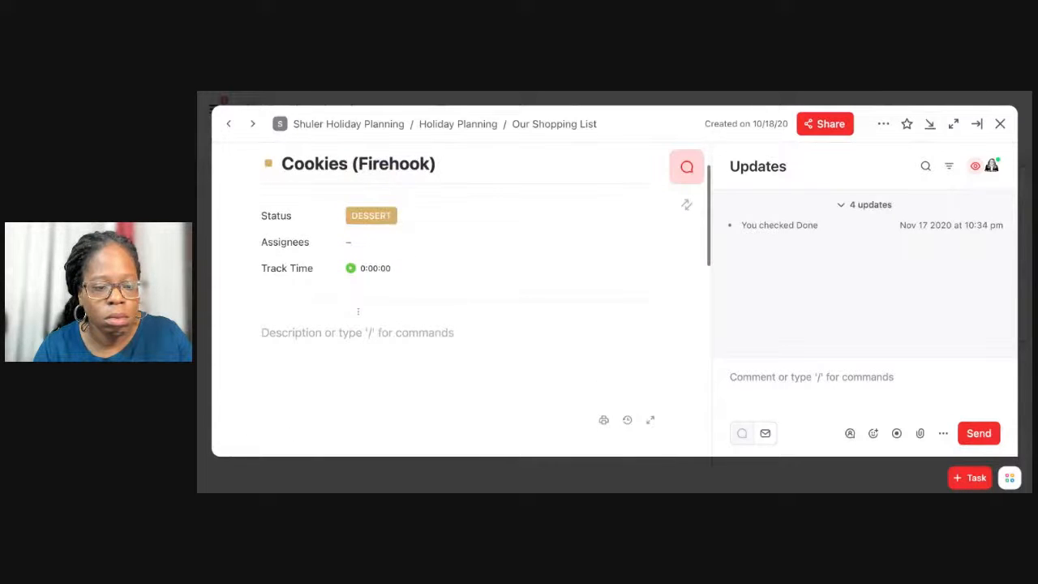
scroll(357, 311, up, 2)
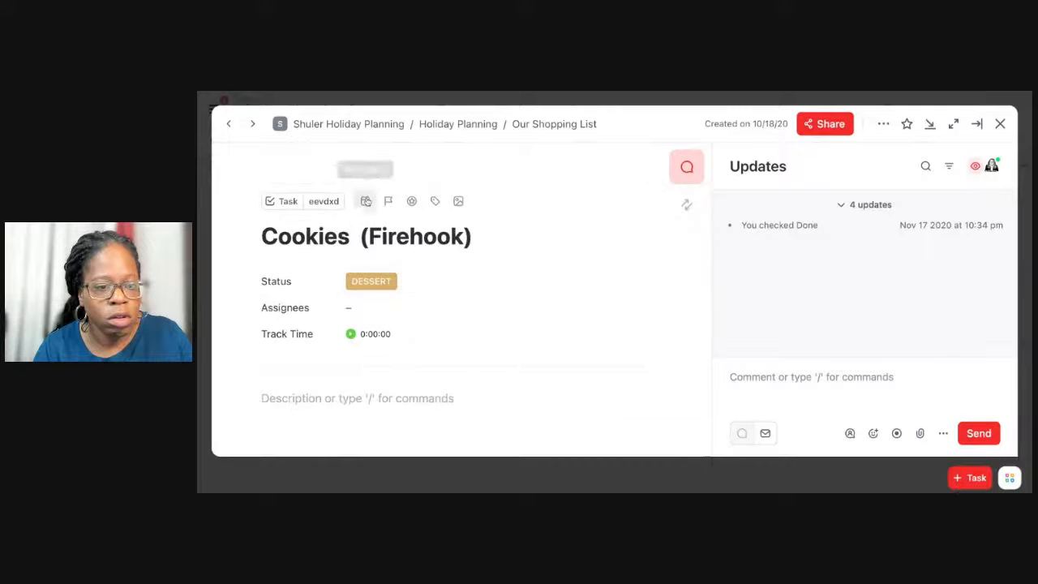
click(366, 201)
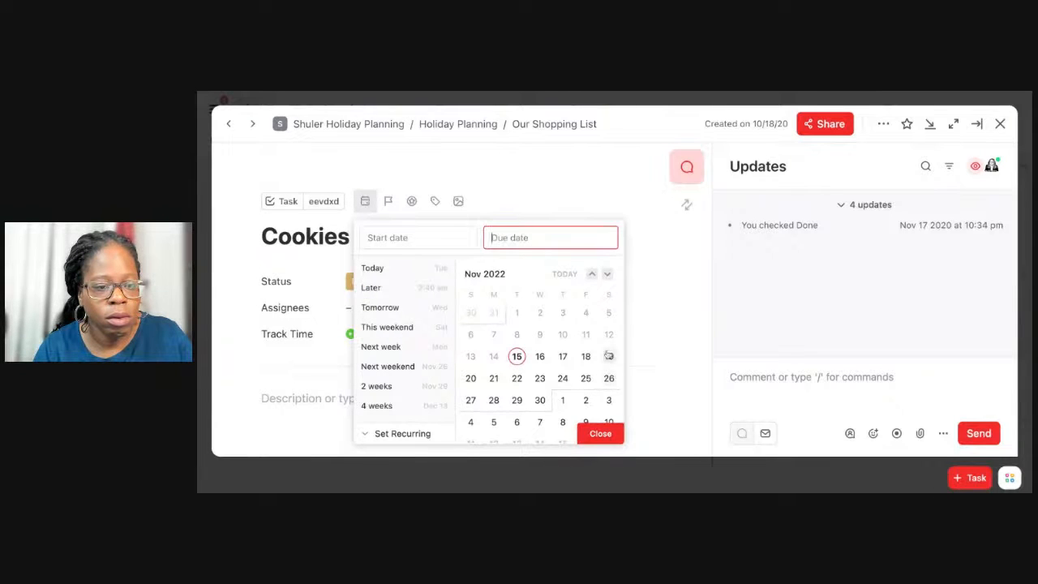
click(608, 355)
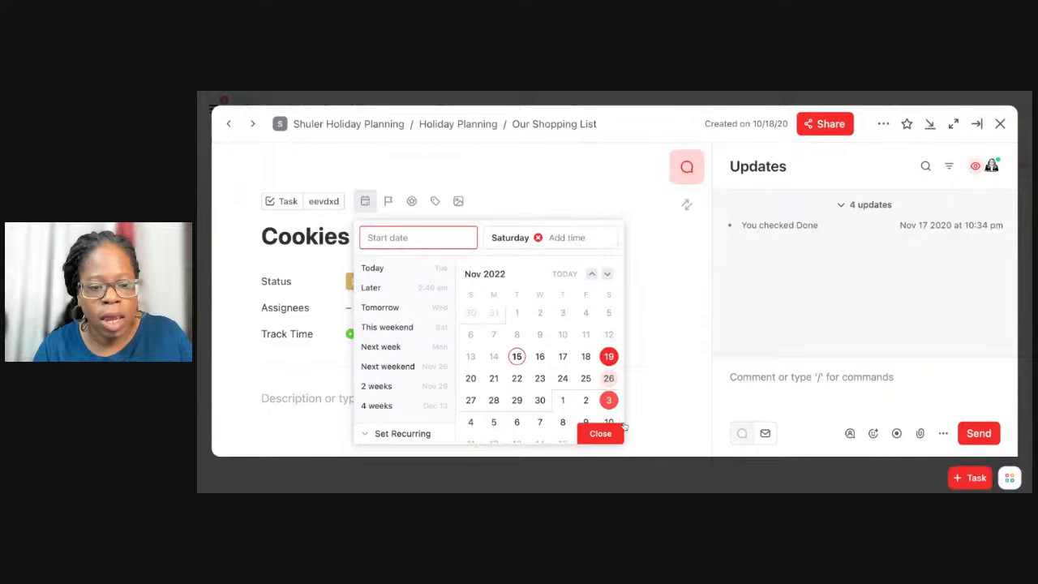
click(618, 431)
Add the description "I am picking up holiday thanksgiving cookies." to the Cookies (Firehook) task.
scroll(498, 389, down, 3)
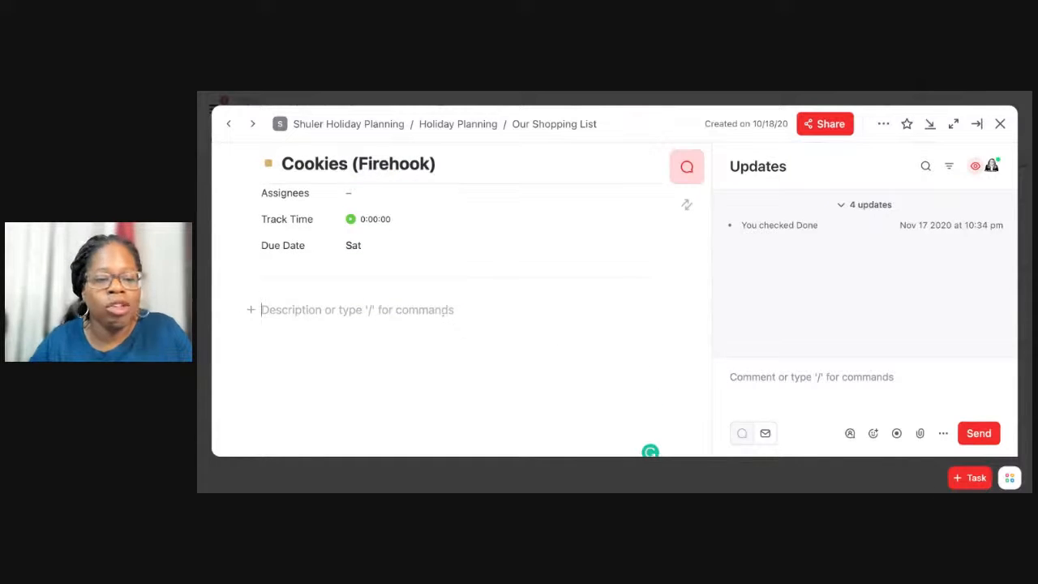
text(I)
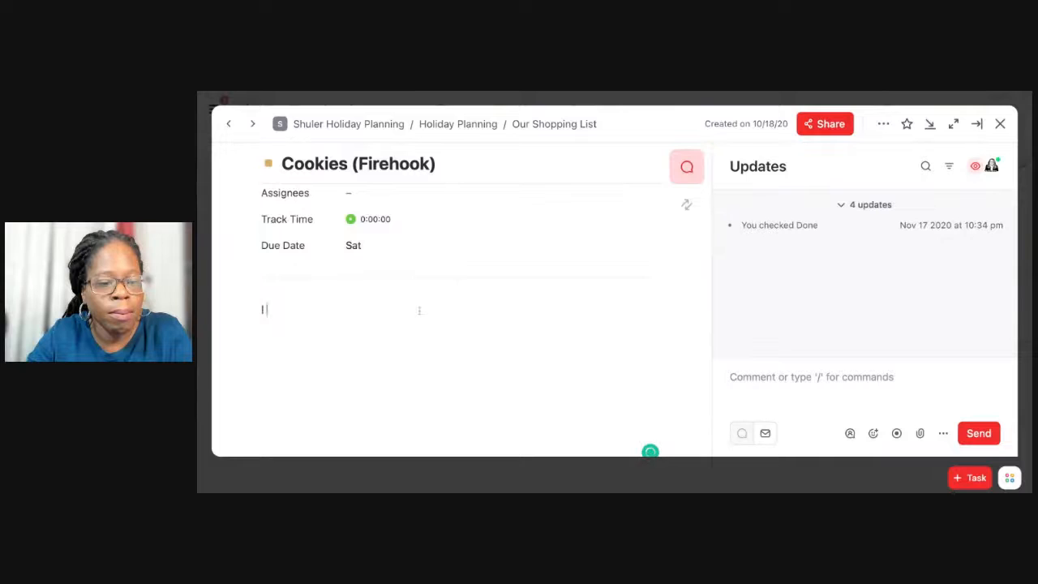
text( am picking up holiday )
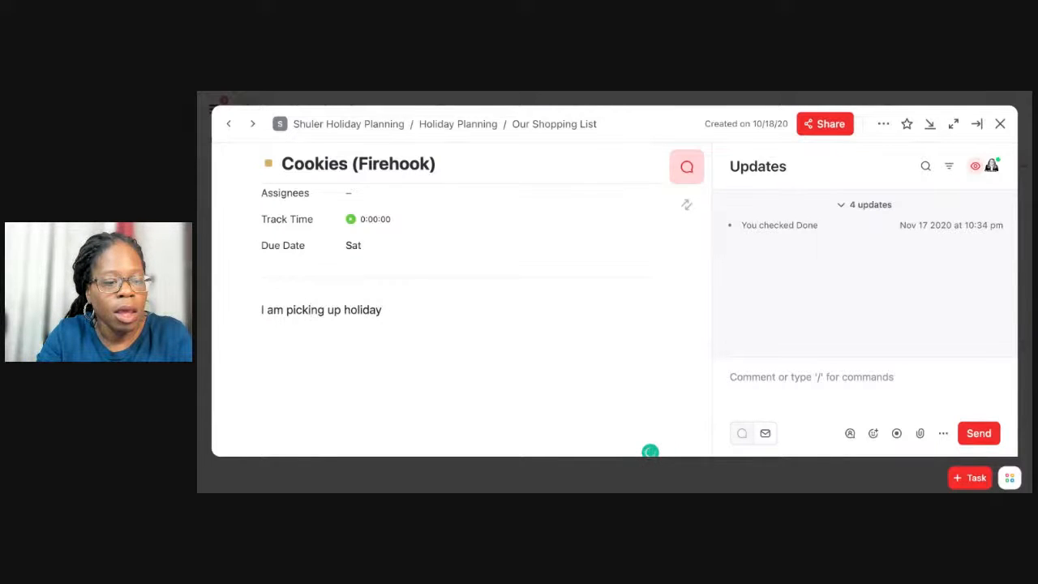
text(t)
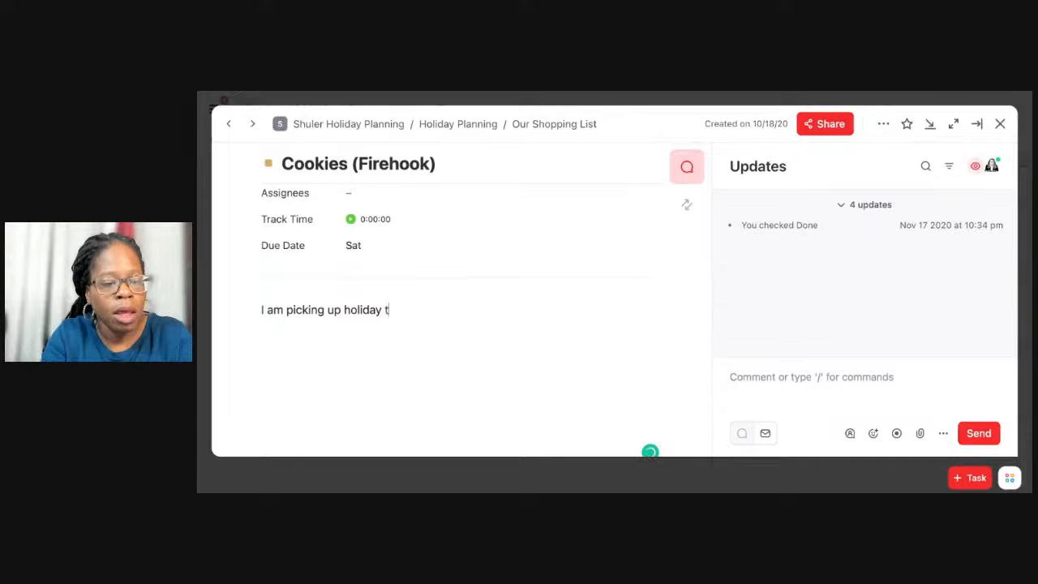
text(hanksgiving)
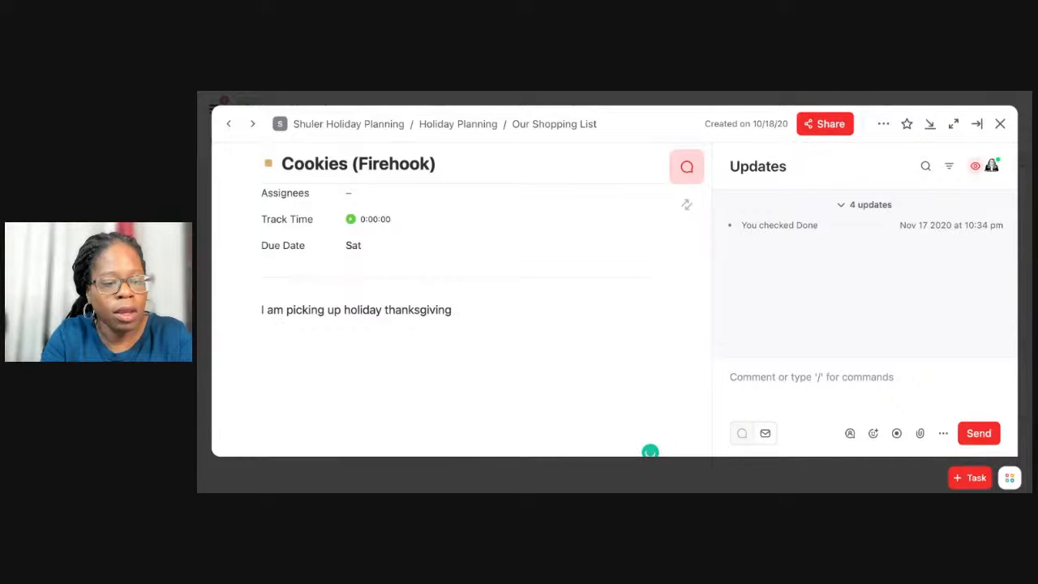
text( cookies.)
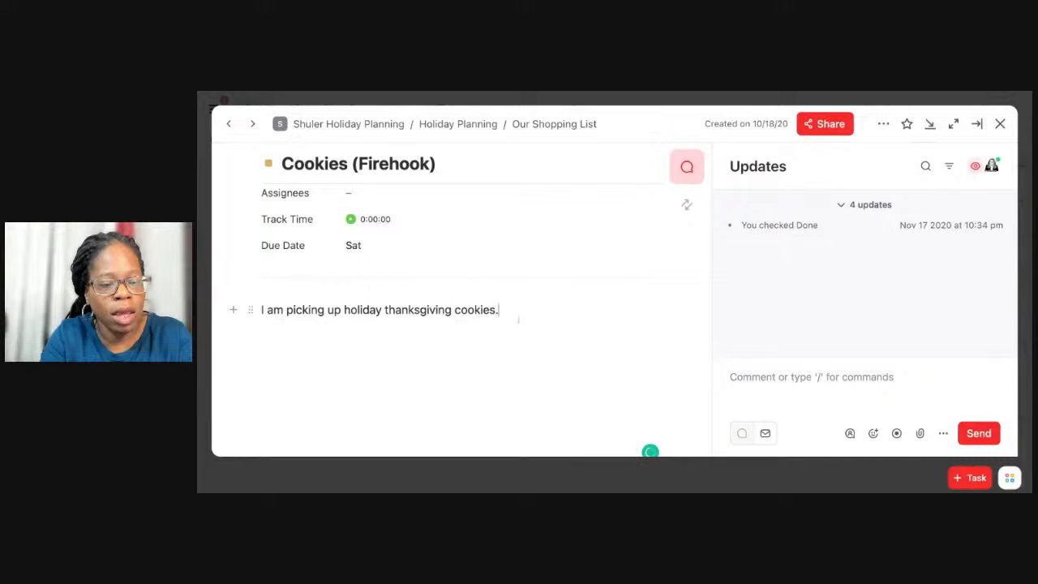
scroll(516, 321, up, 3)
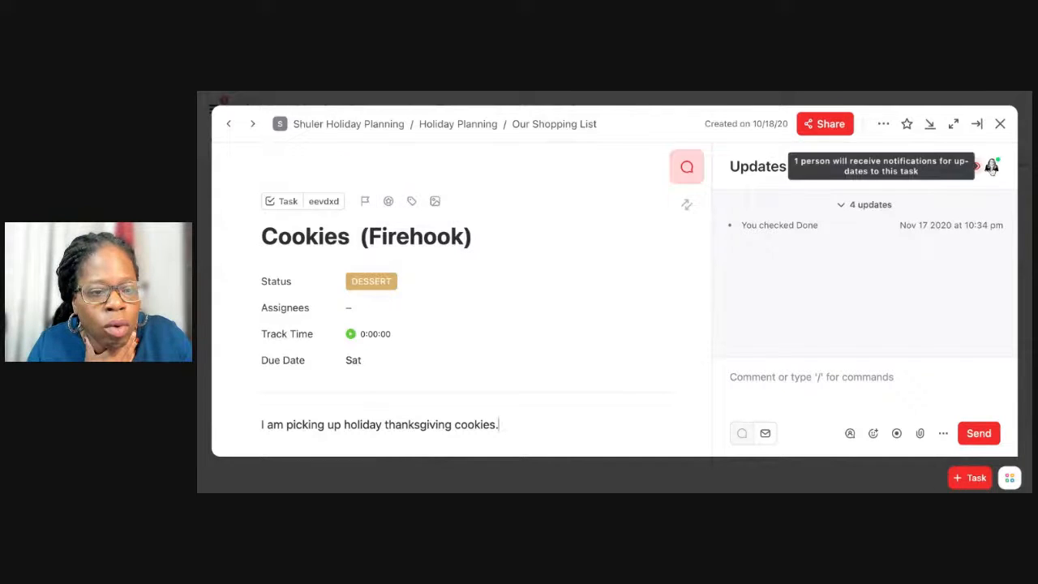
Add the Cookies (Firehook) task to your own LineUp and close the task.
click(992, 166)
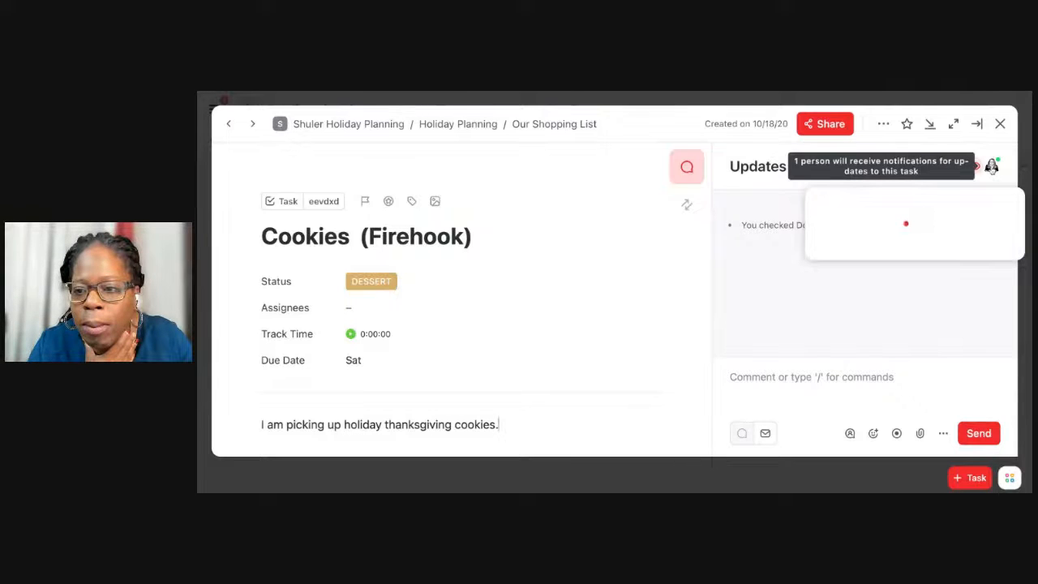
click(883, 125)
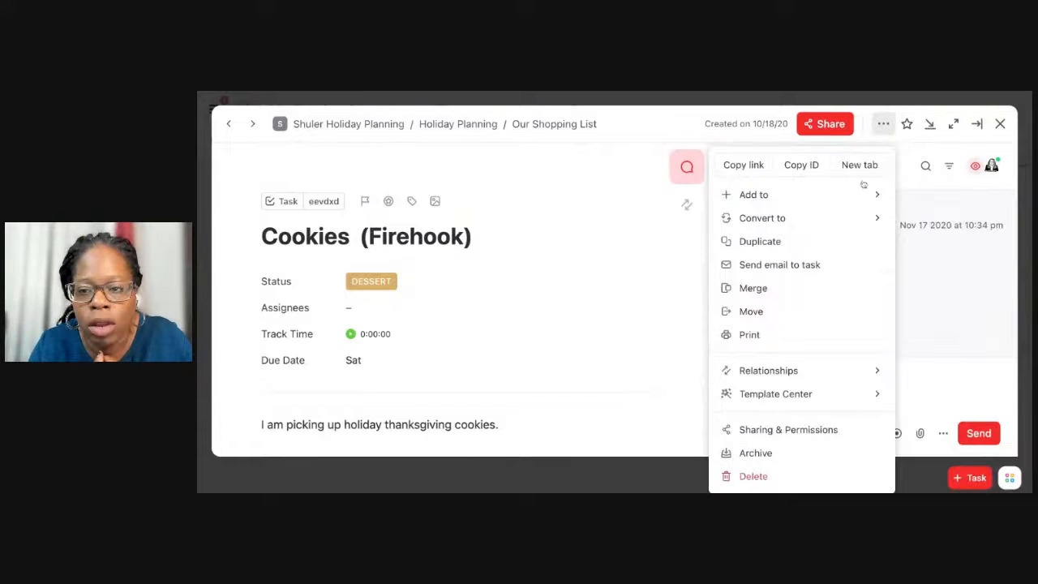
mouse_move(872, 194)
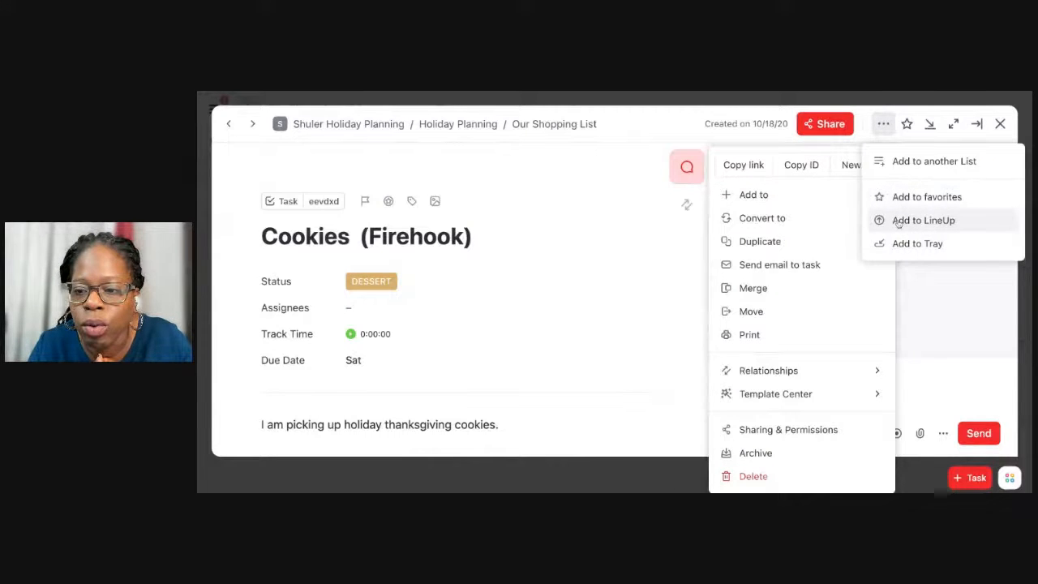
click(898, 222)
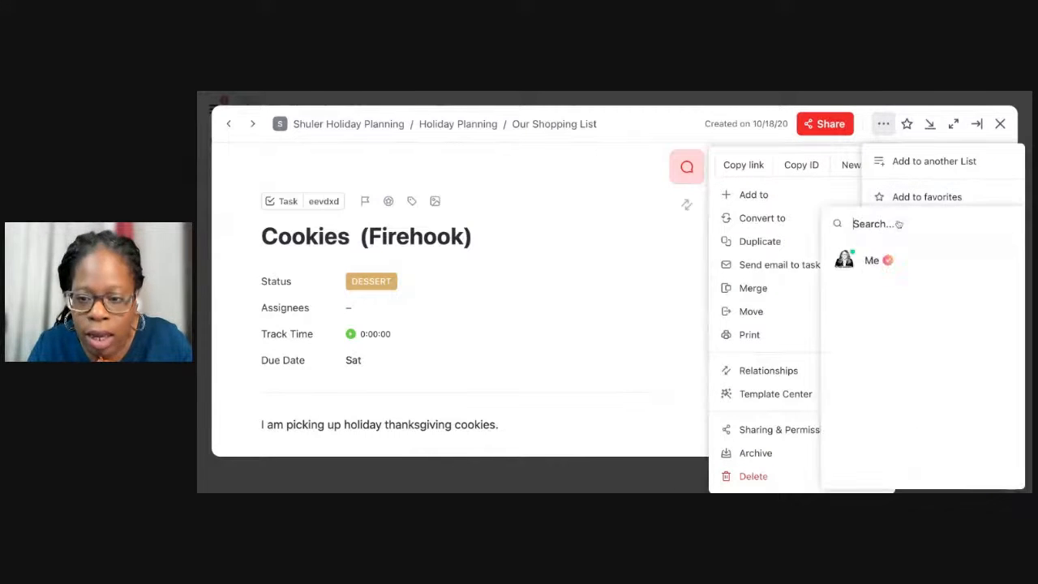
click(864, 263)
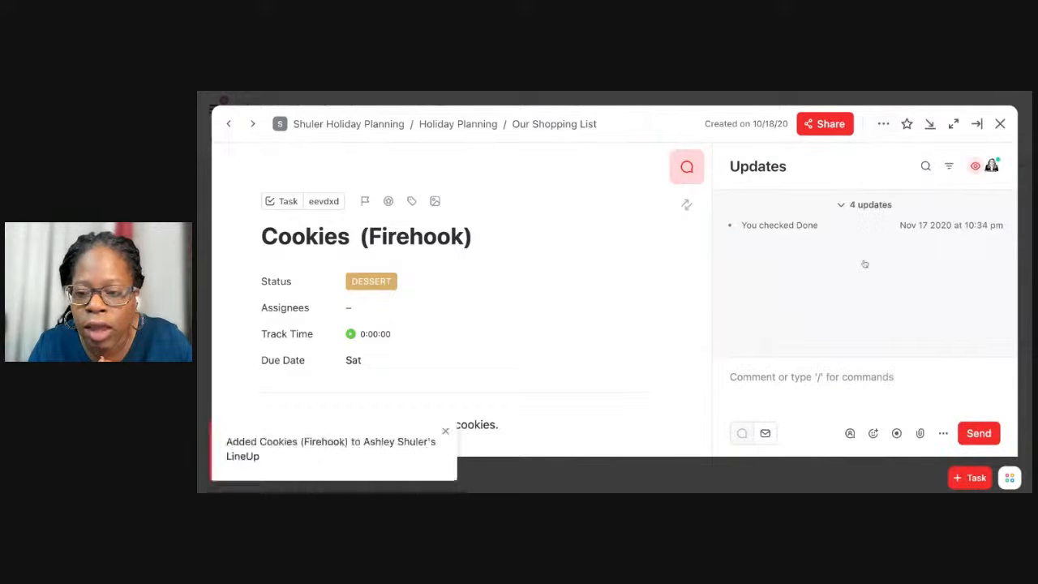
click(1001, 123)
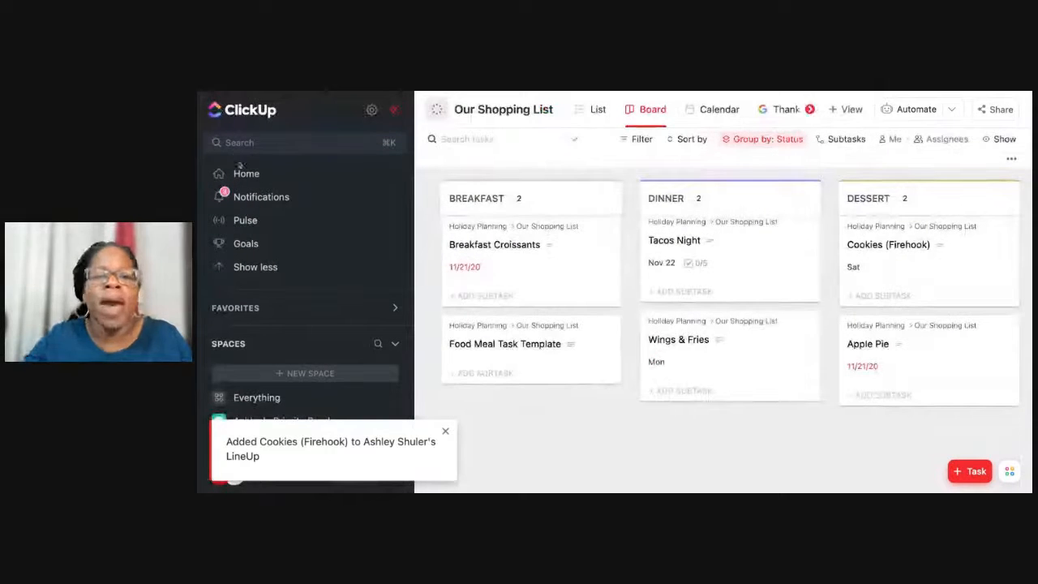
Go to Home and open the Cookies (Firehook) task from the LineUp.
click(245, 174)
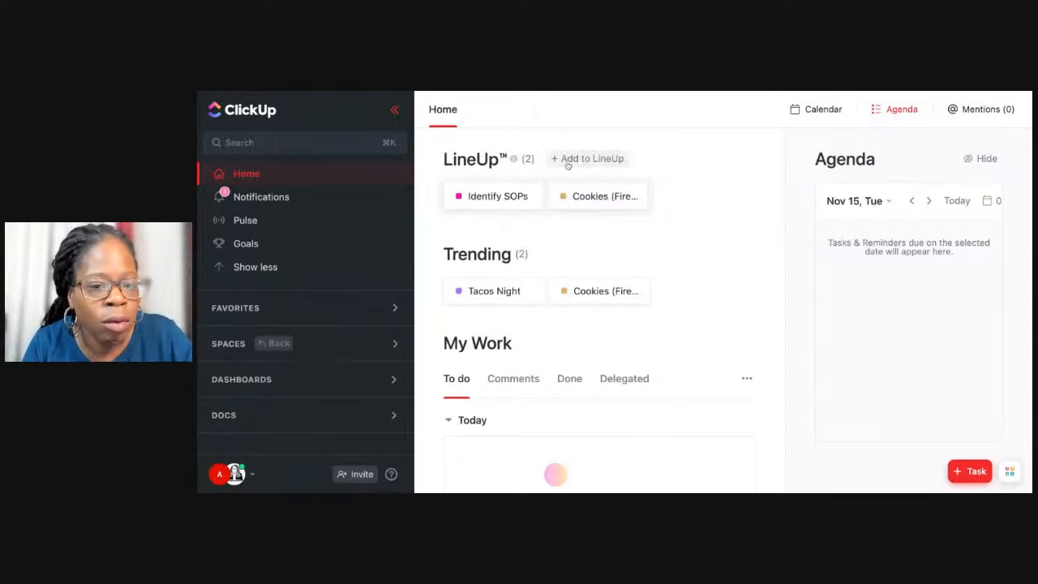
click(579, 200)
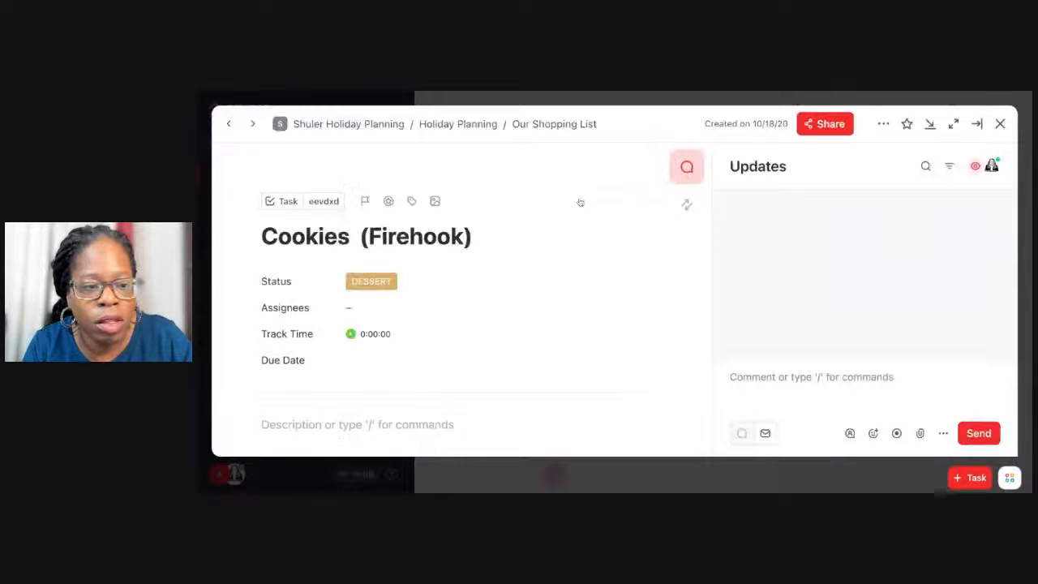
Go from the task to its Holiday Planning folder and open the Thanksgiving Dinner Planning list.
click(468, 126)
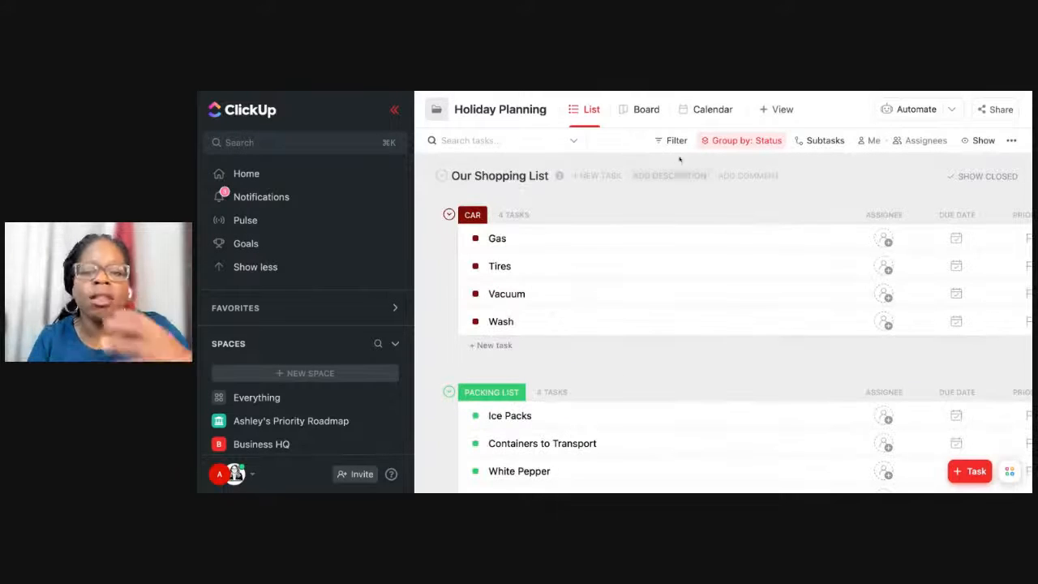
scroll(349, 348, down, 3)
scroll(350, 344, down, 10)
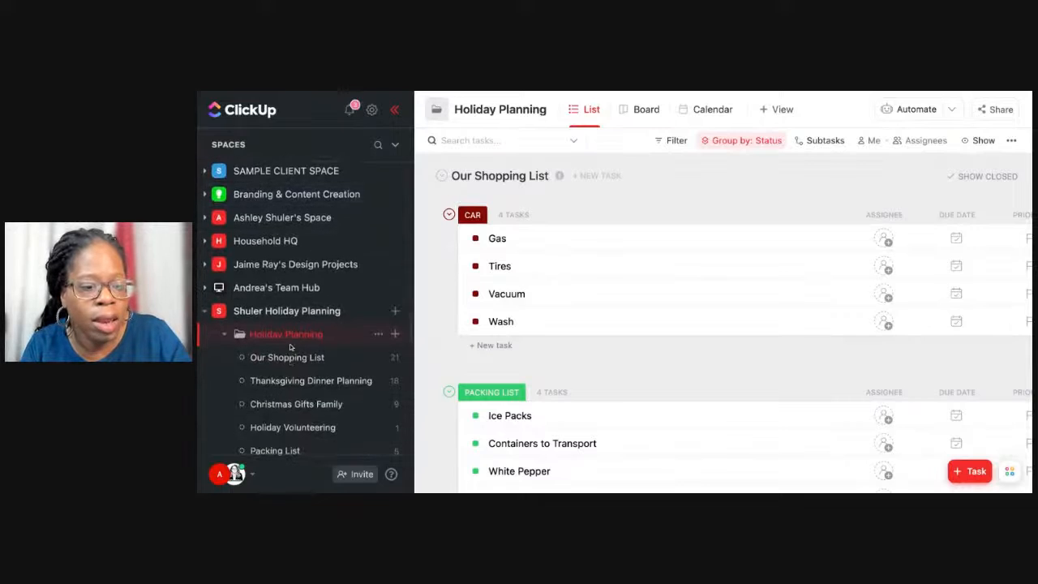
scroll(290, 343, down, 2)
click(293, 314)
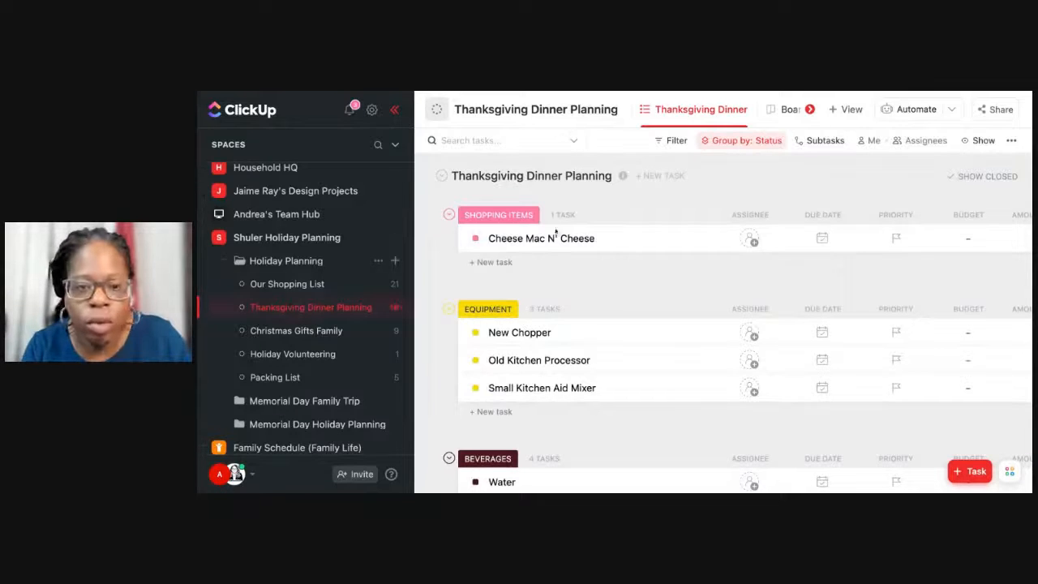
Give the Thanksgiving Dinner Planning list the full width and examine its task groups from Shopping Items to Breakfast, including the budget fields.
scroll(616, 300, down, 1)
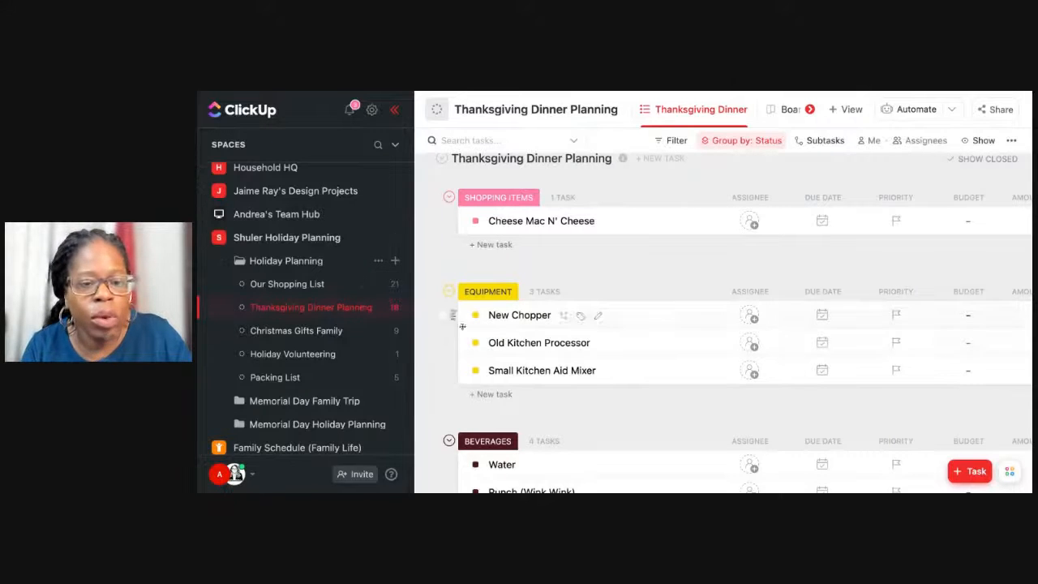
scroll(468, 334, up, 1)
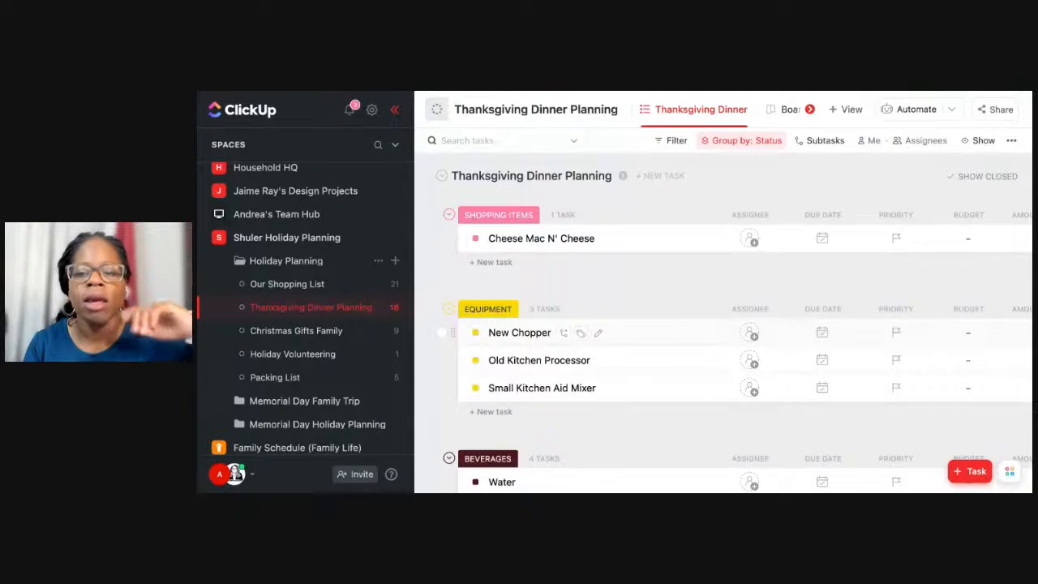
scroll(432, 455, right, 2)
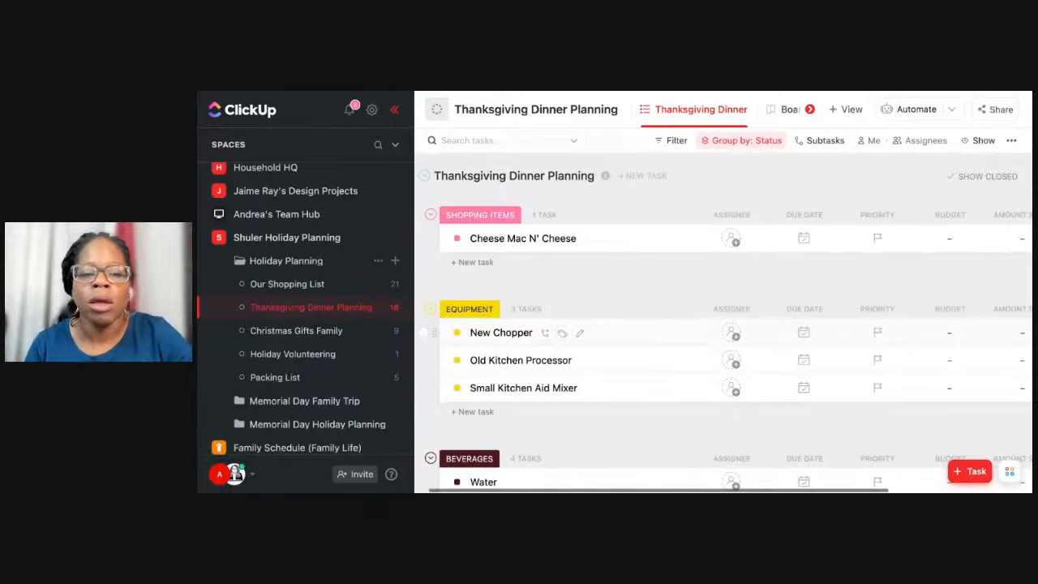
click(394, 109)
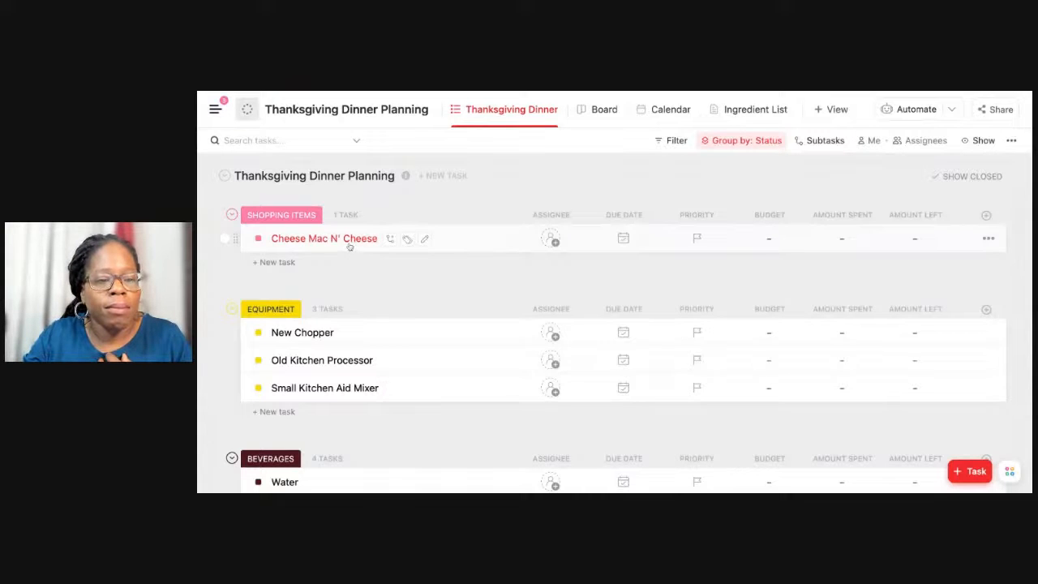
scroll(349, 246, down, 6)
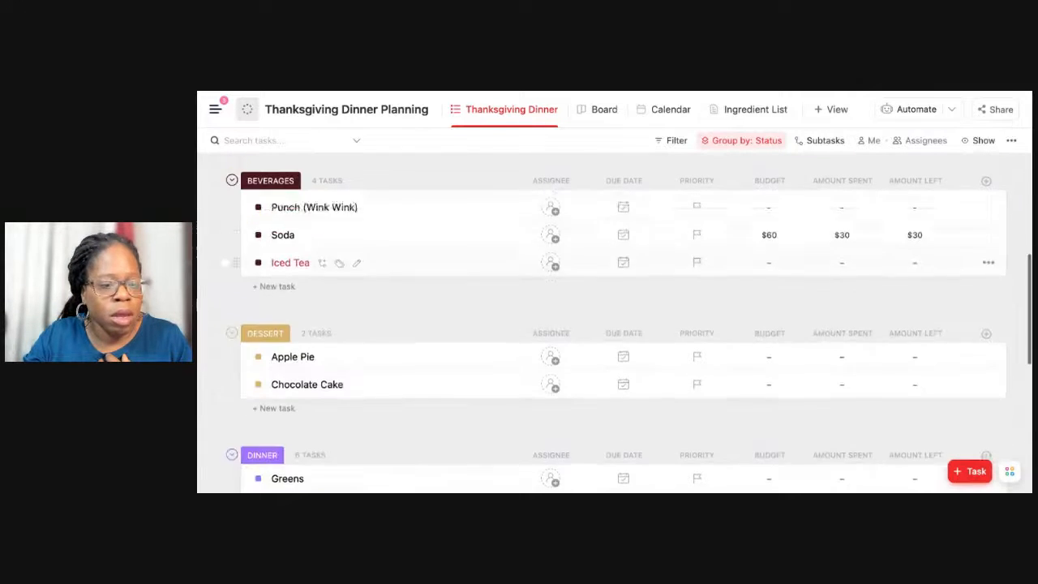
scroll(614, 341, up, 1)
scroll(614, 340, down, 4)
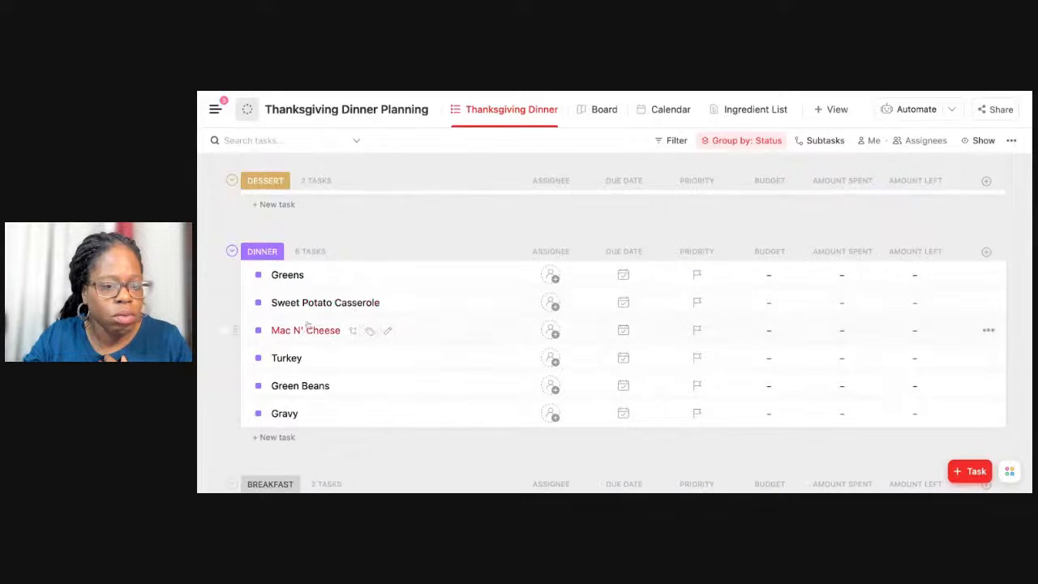
scroll(306, 325, up, 10)
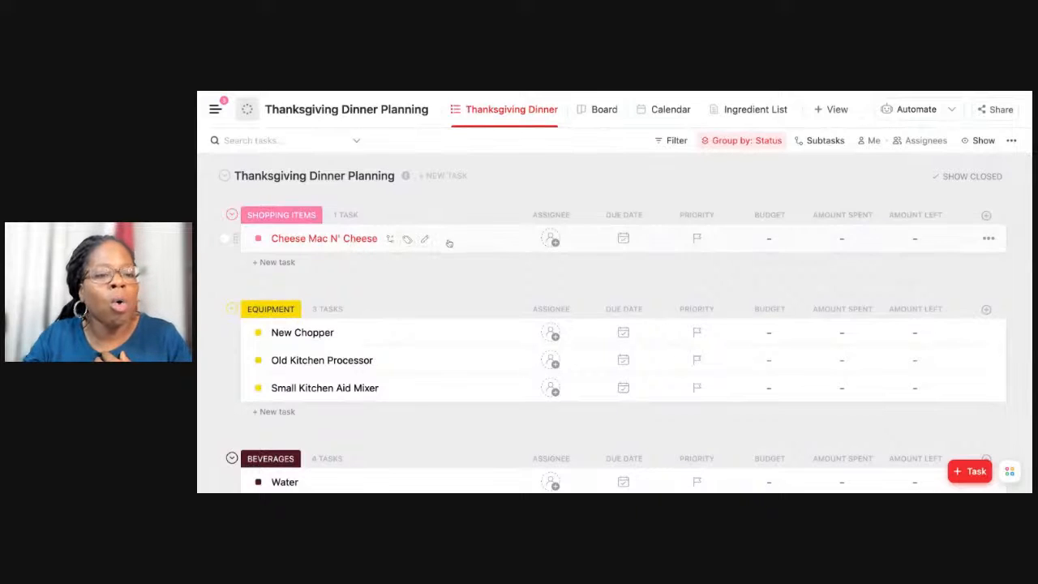
scroll(375, 284, down, 10)
scroll(375, 284, up, 10)
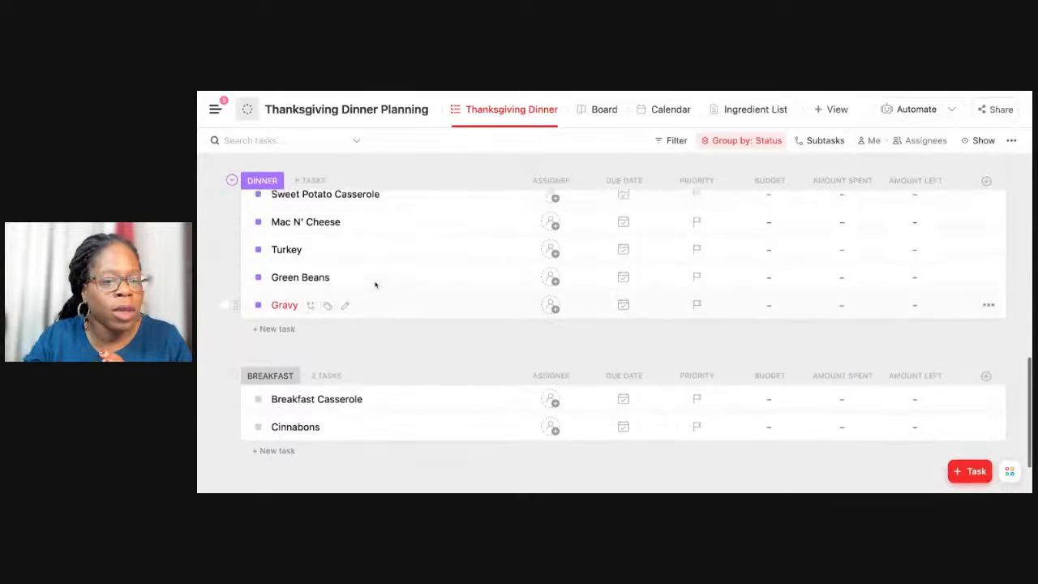
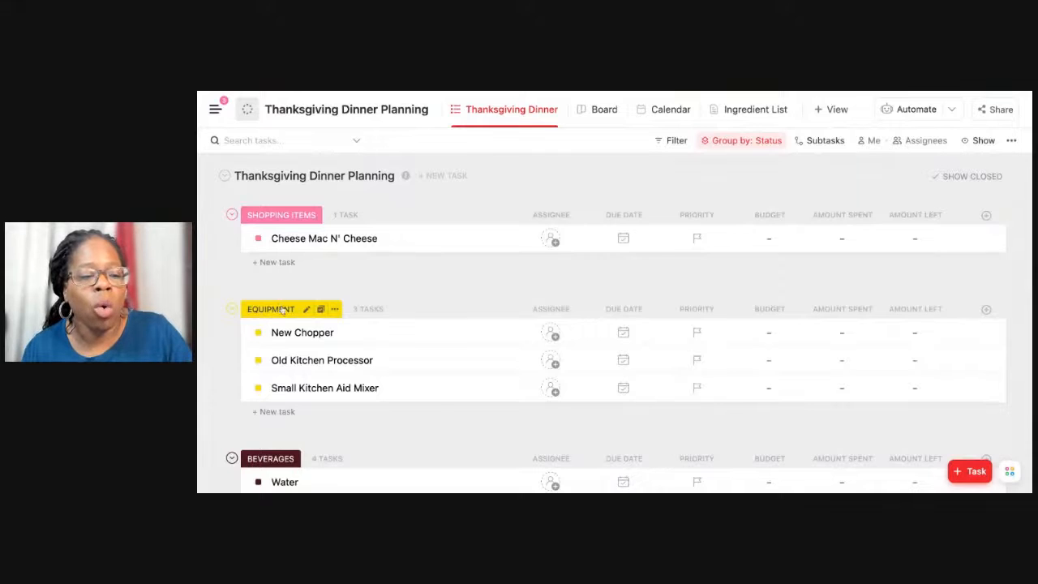
Change the status of the New Chopper and Old Kitchen Processor tasks in the Equipment group to Complete.
scroll(284, 320, down, 1)
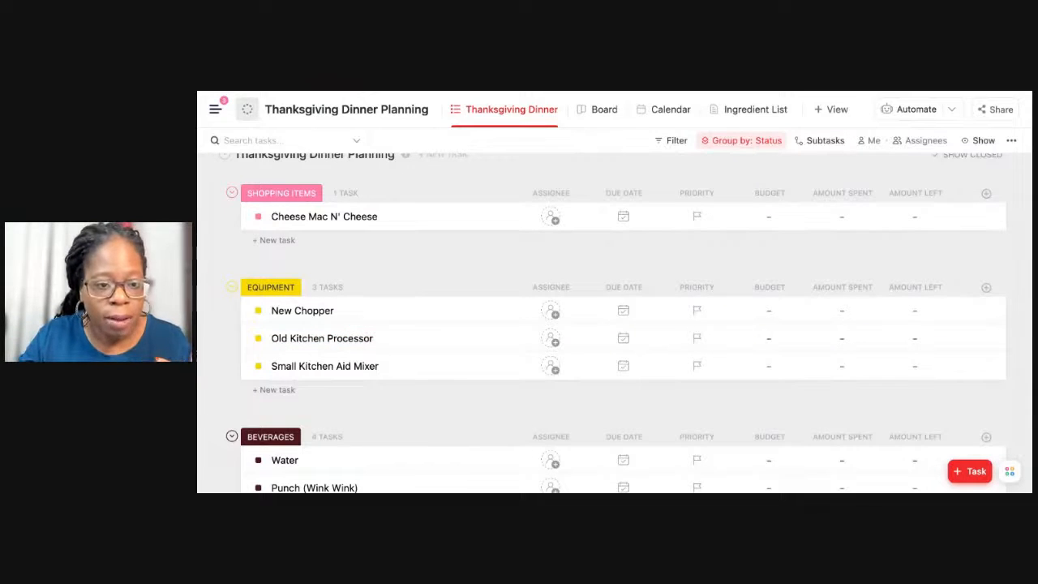
scroll(312, 312, down, 3)
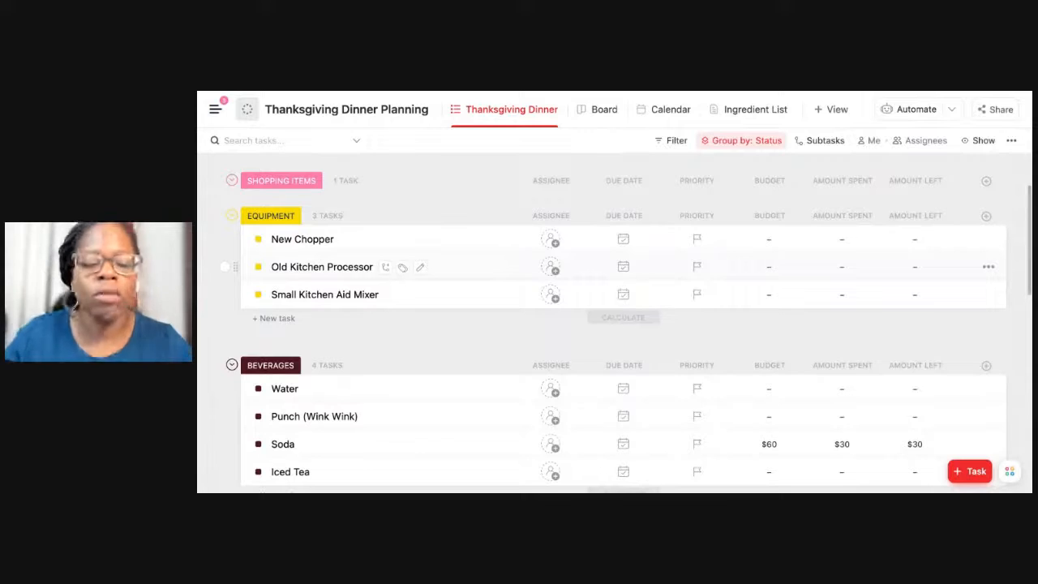
scroll(623, 325, down, 1)
scroll(622, 324, down, 10)
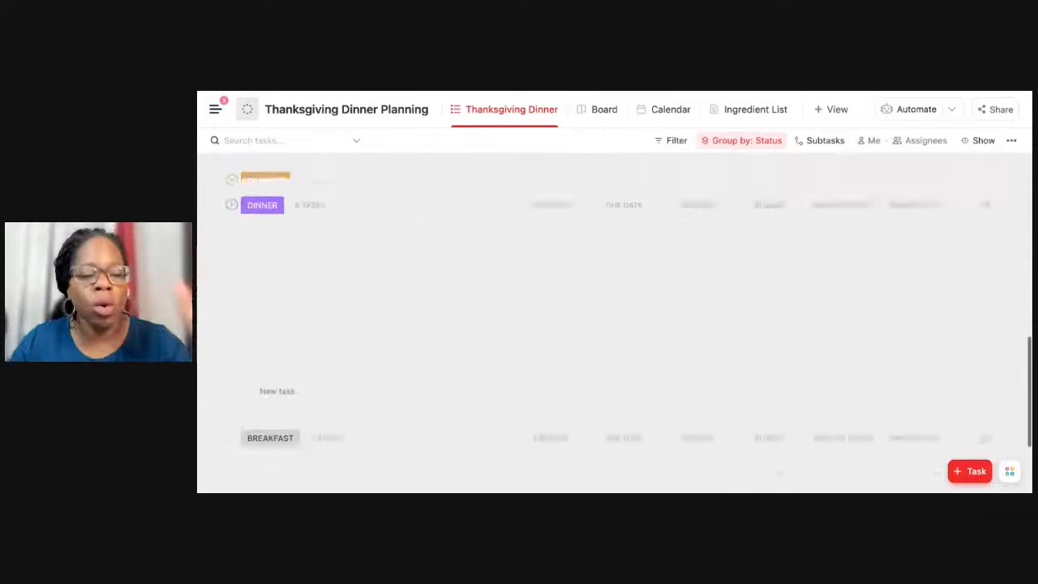
click(535, 101)
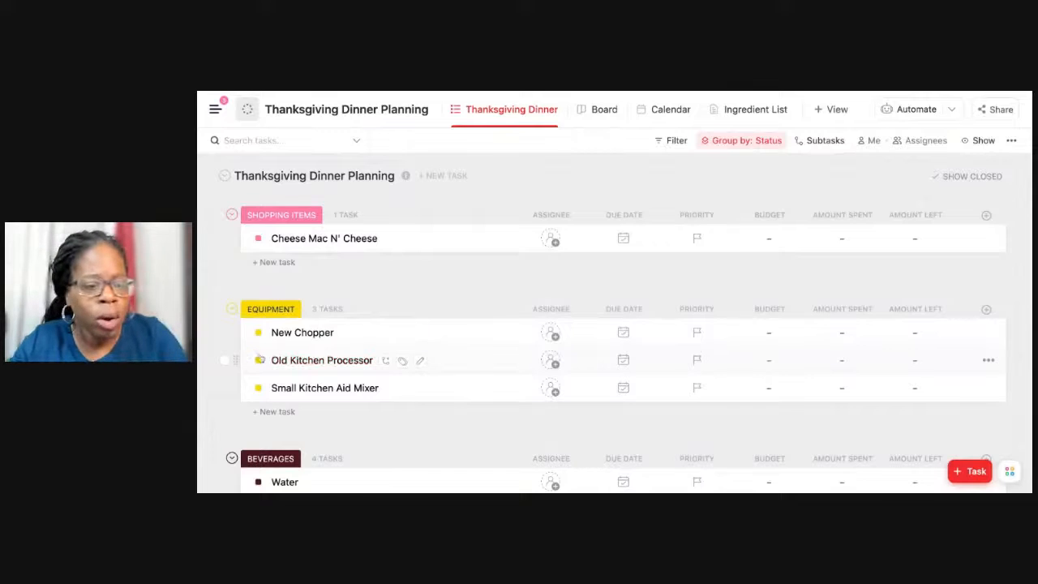
click(222, 360)
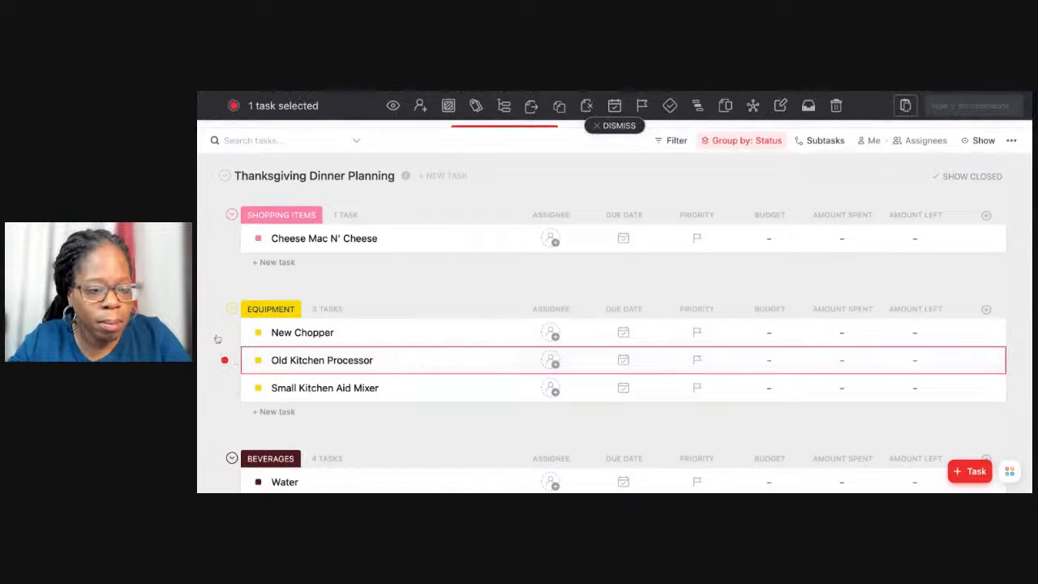
click(225, 332)
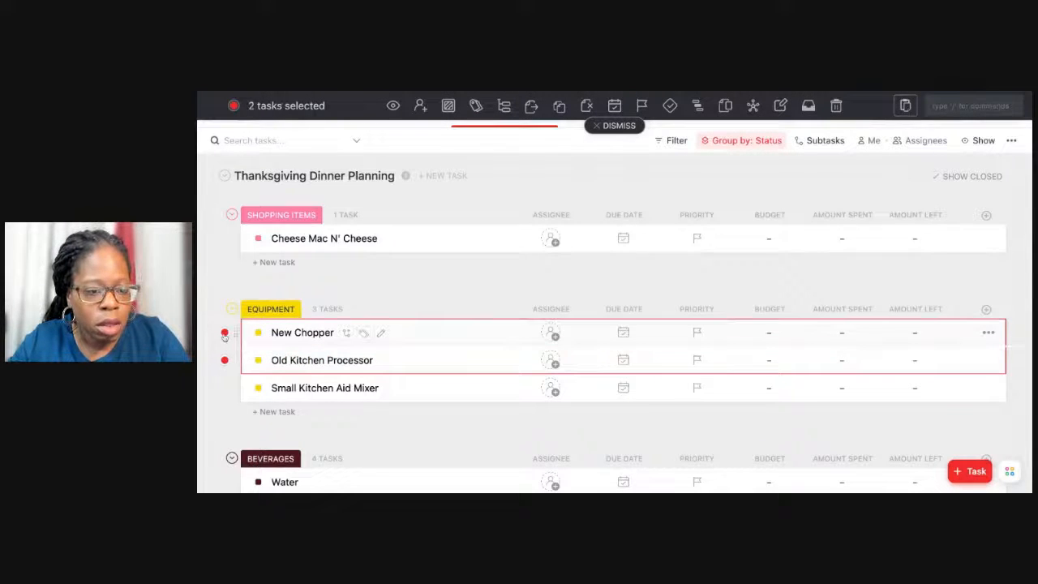
click(448, 106)
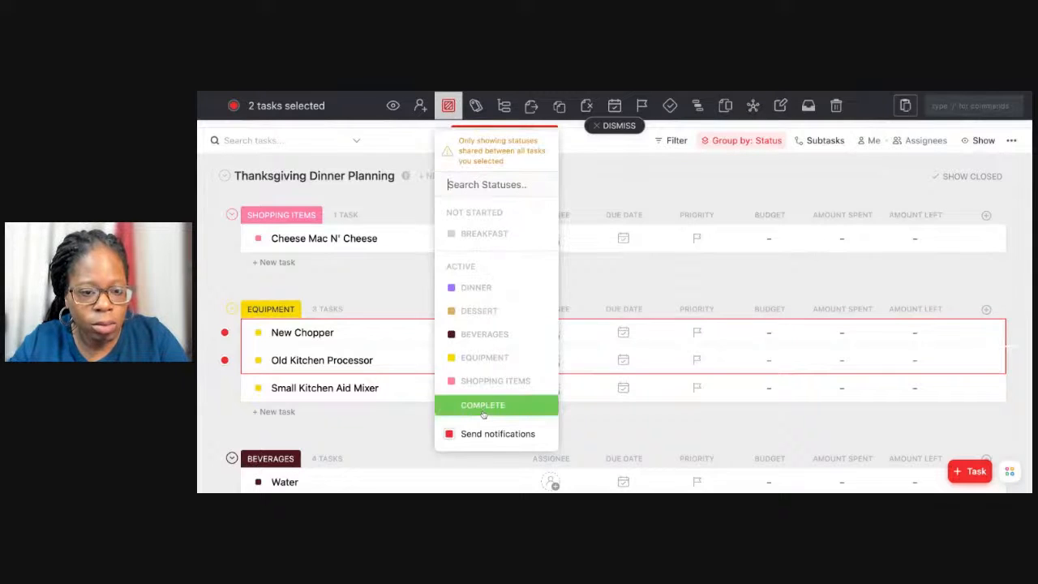
click(483, 406)
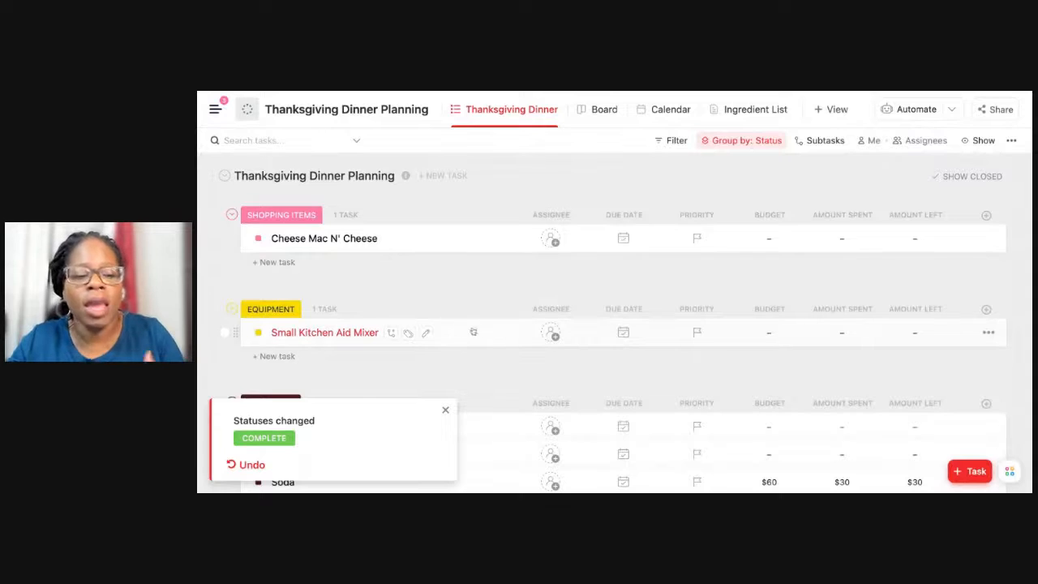
Set the Small Kitchen Aid Mixer's budget to $100 and its amount spent to $50.
click(775, 333)
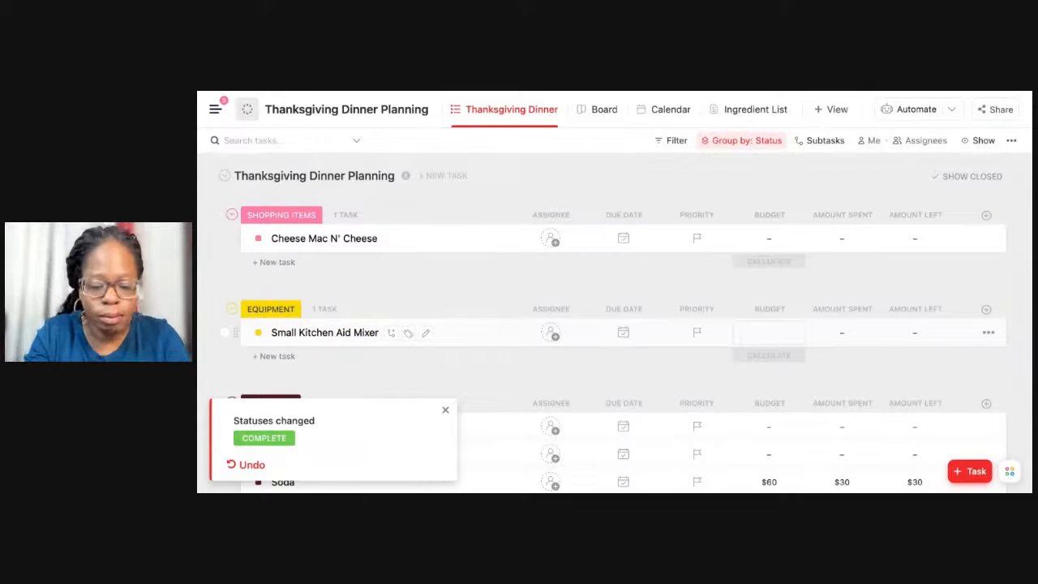
text($0)
key(BackSpace)
key(BackSpace)
text($1)
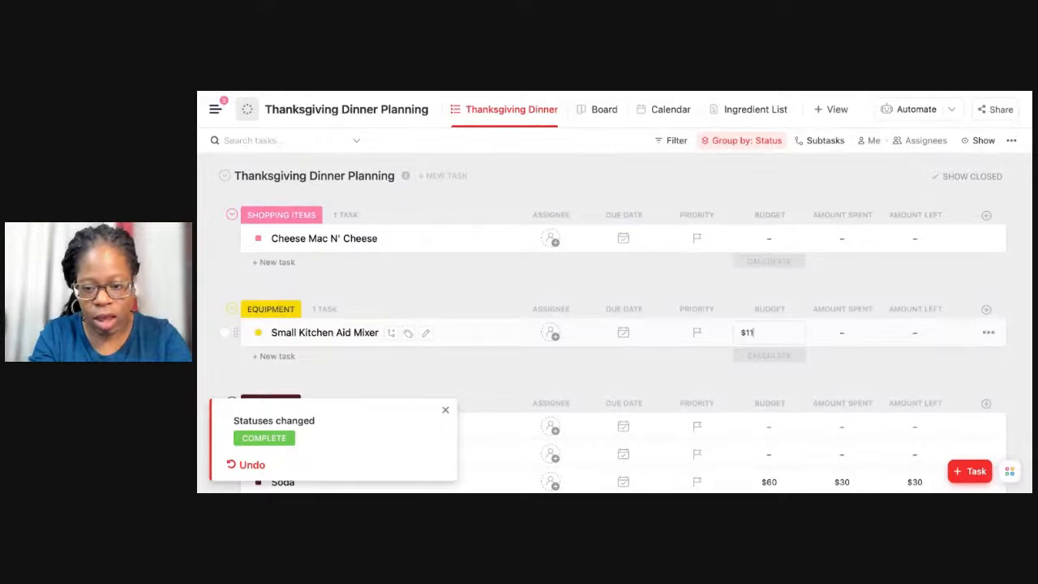
text(00)
key(Return)
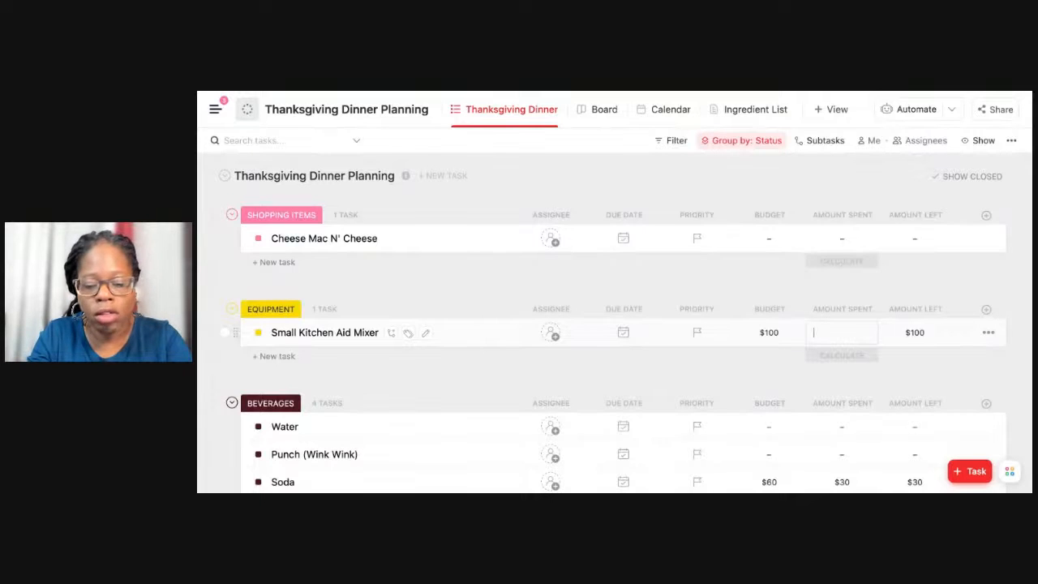
text($50)
key(Return)
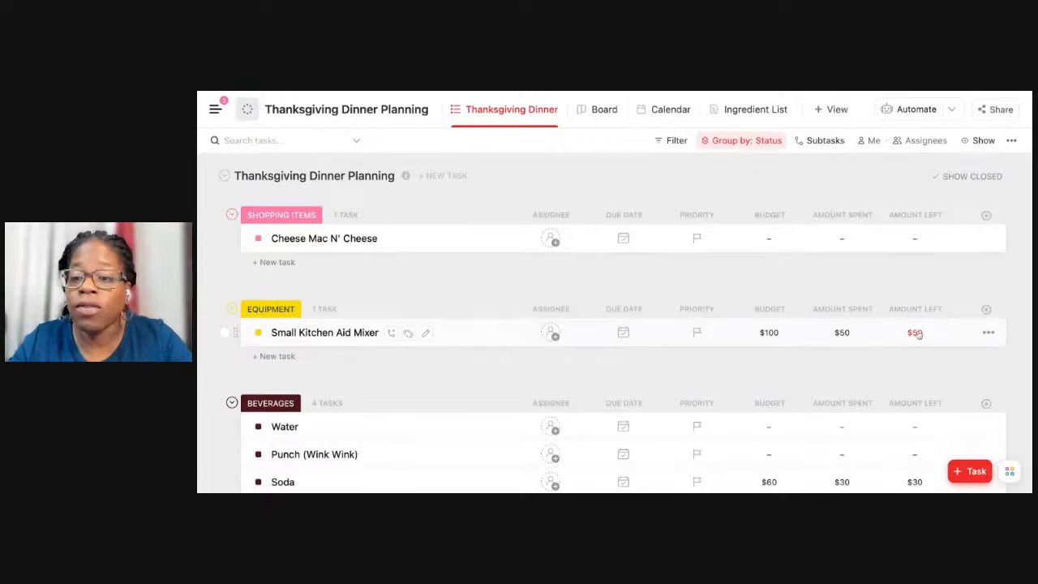
Set the budget of the Water task in the Beverages group to $30.
scroll(888, 342, down, 1)
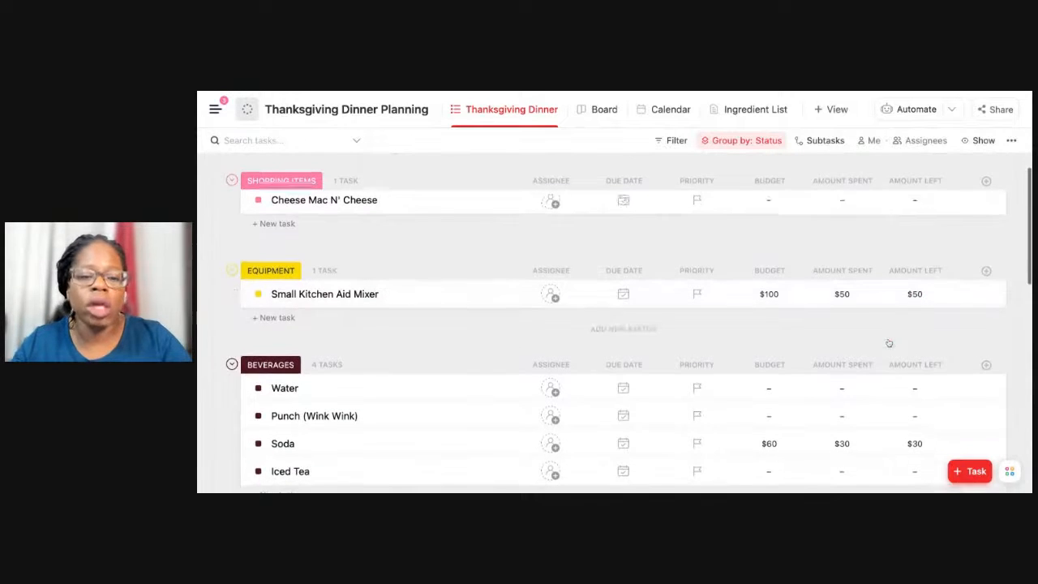
scroll(883, 314, down, 2)
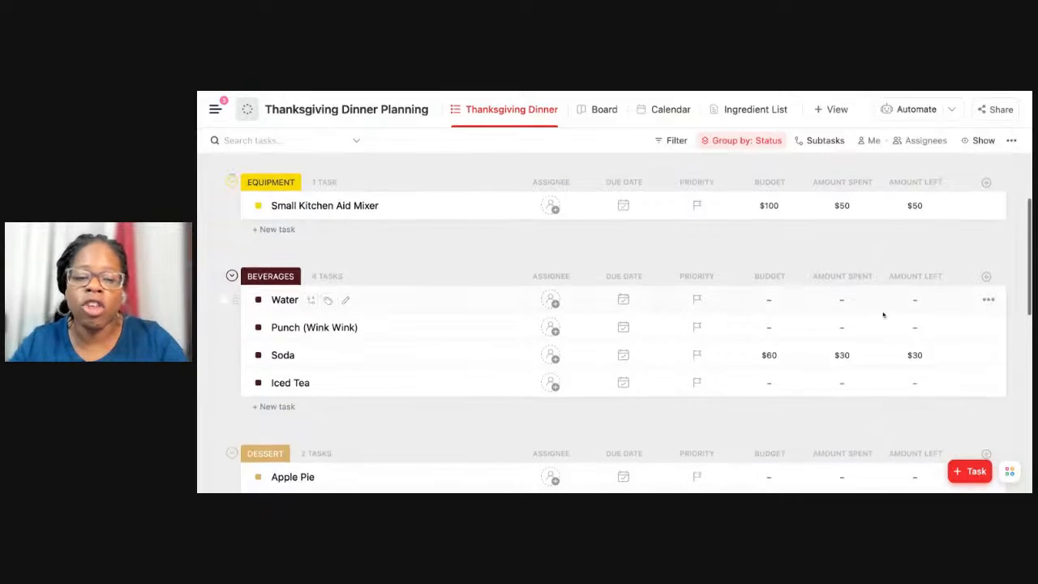
scroll(881, 303, down, 1)
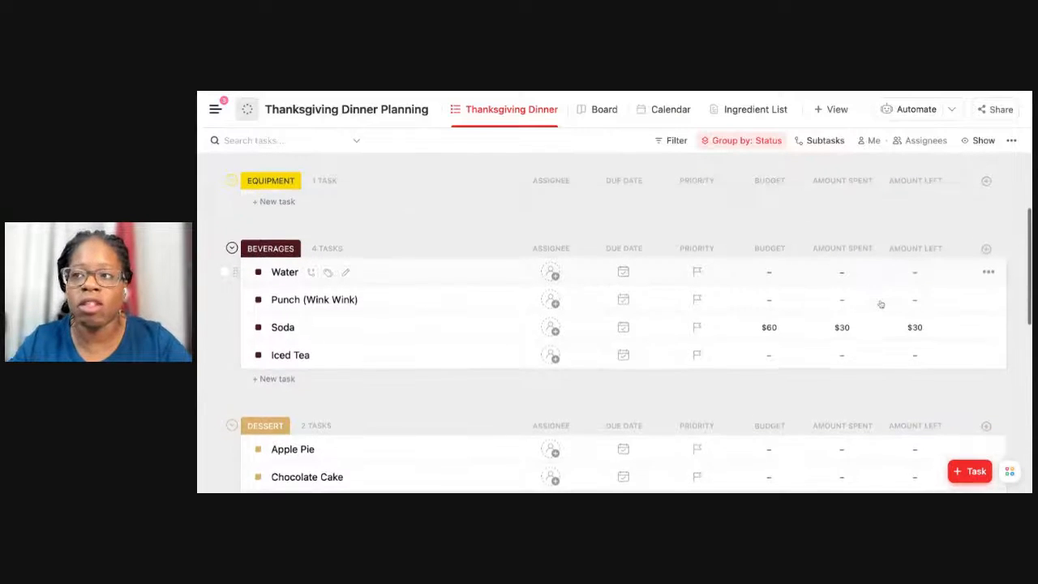
scroll(881, 303, down, 1)
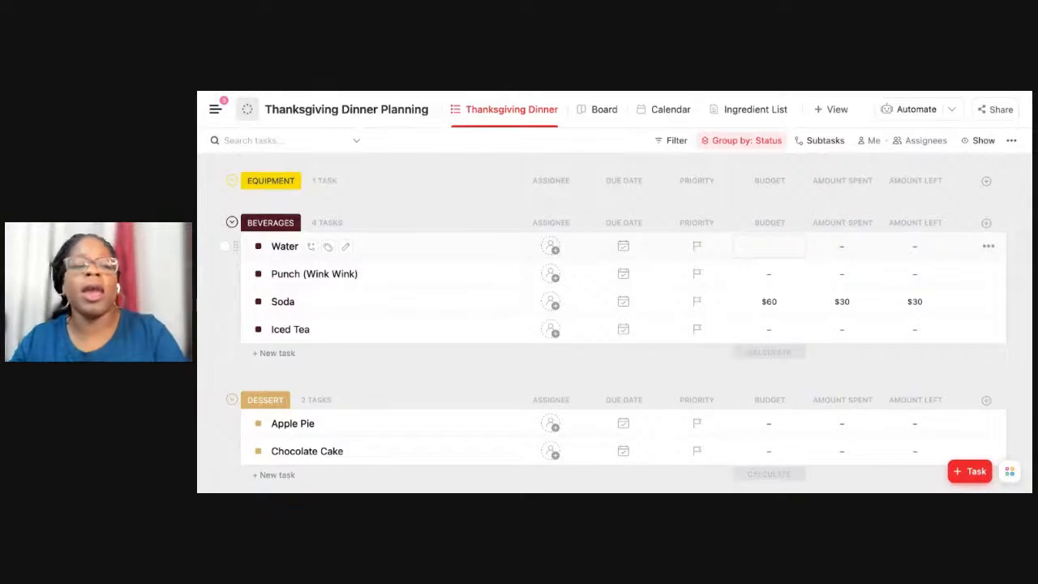
click(768, 245)
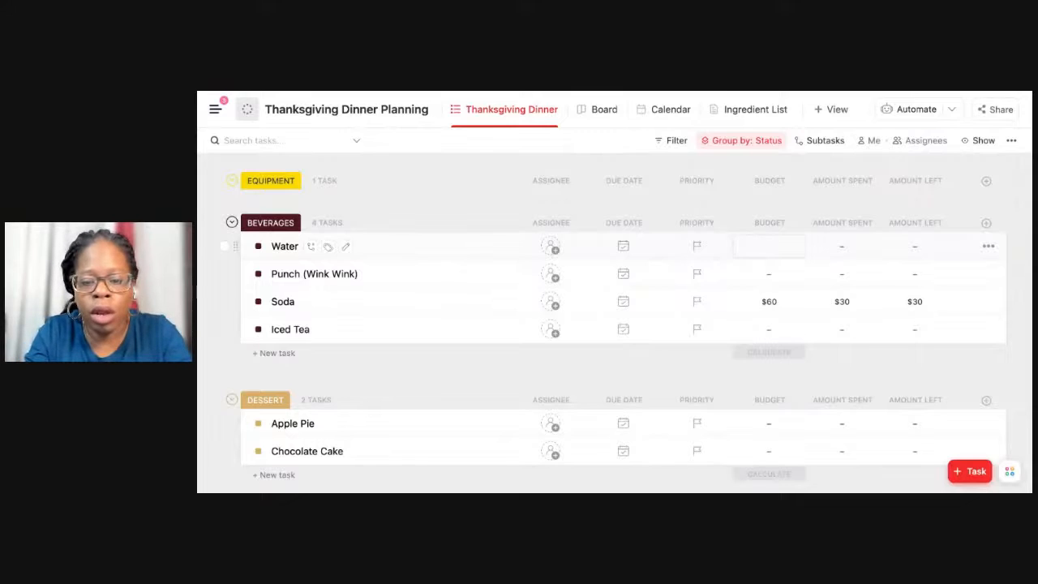
text($30)
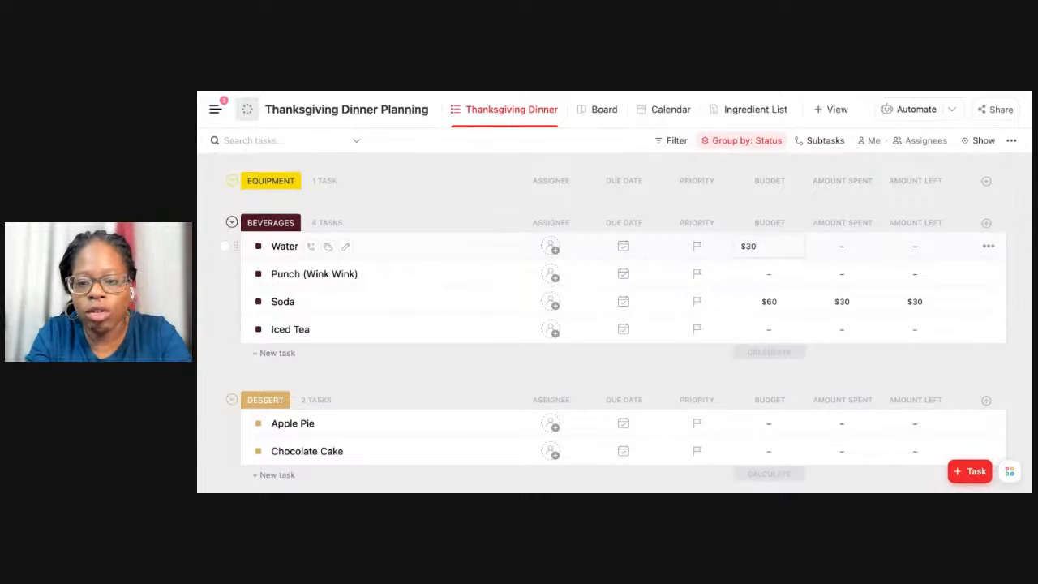
key(Return)
Shorten the Punch (Wink Wink) task's name to Punch and set its budget to $60.
click(773, 274)
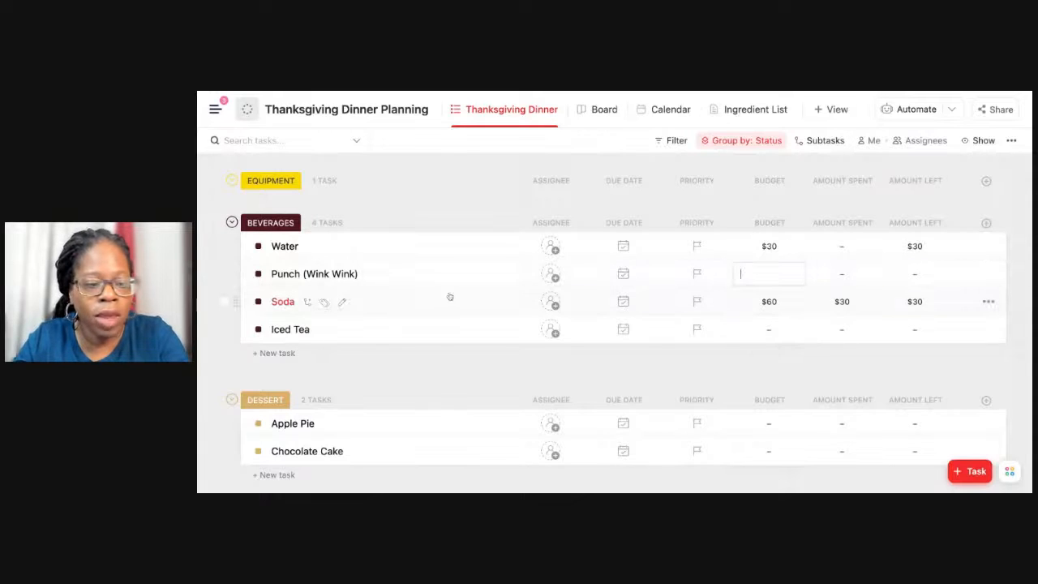
click(404, 274)
key(shift+Left)
key(shift+Left)
key(shift+Left)
key(shift+Left)
key(shift+Left)
key(shift+Left)
key(shift+Left)
key(shift+Left)
key(shift+Left)
key(shift+Left)
key(shift+Left)
key(shift+Left)
key(shift+Left)
key(shift+Left)
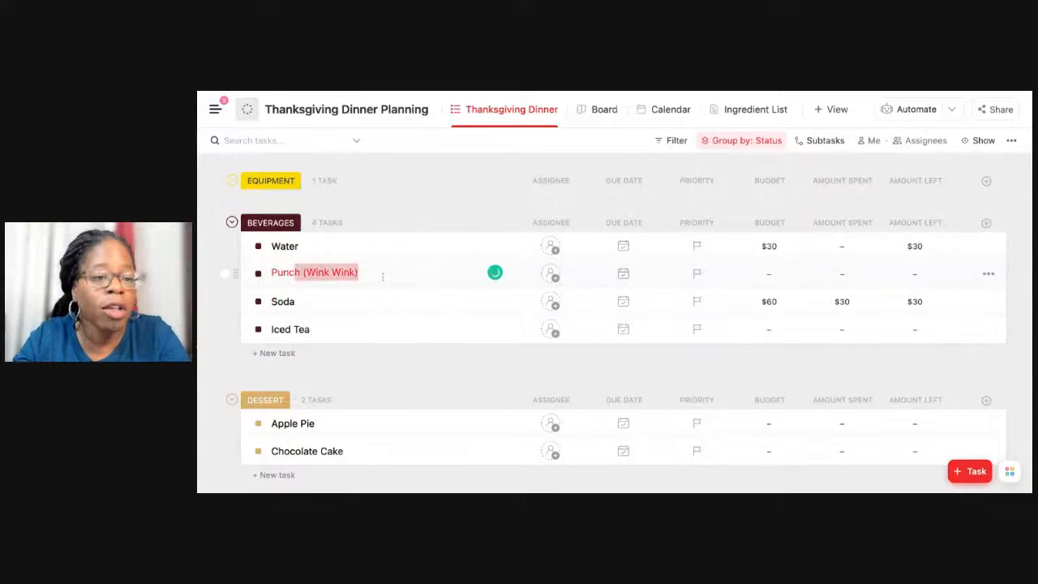
key(shift+Right)
key(shift+Right)
key(shift+Right)
key(BackSpace)
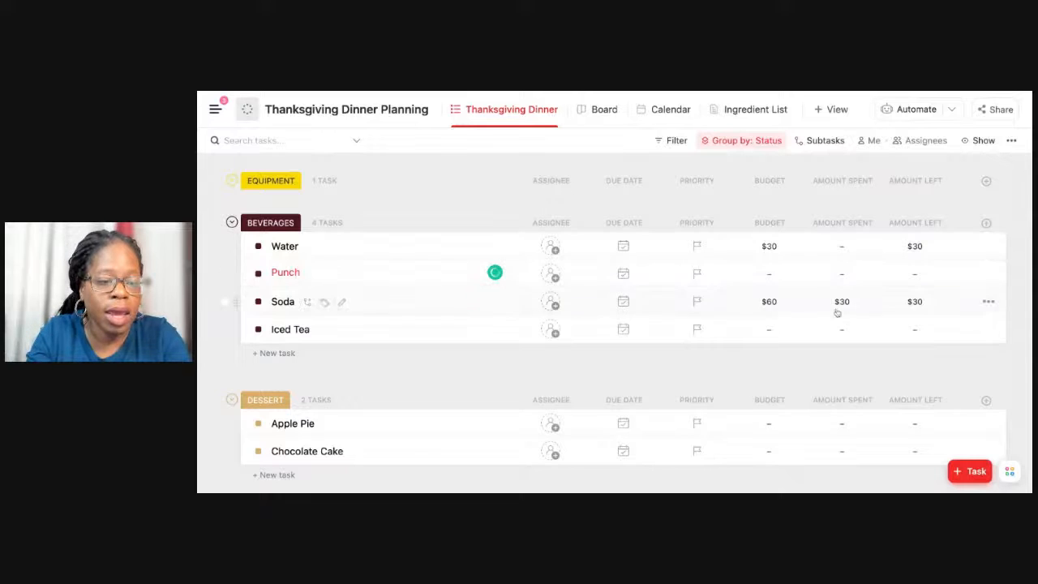
click(775, 281)
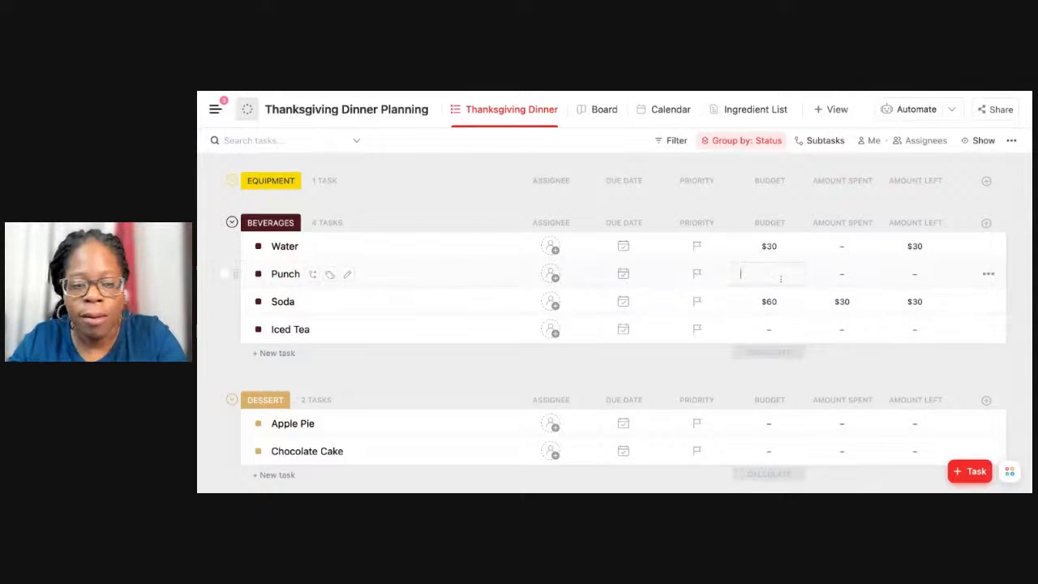
text(60)
key(Return)
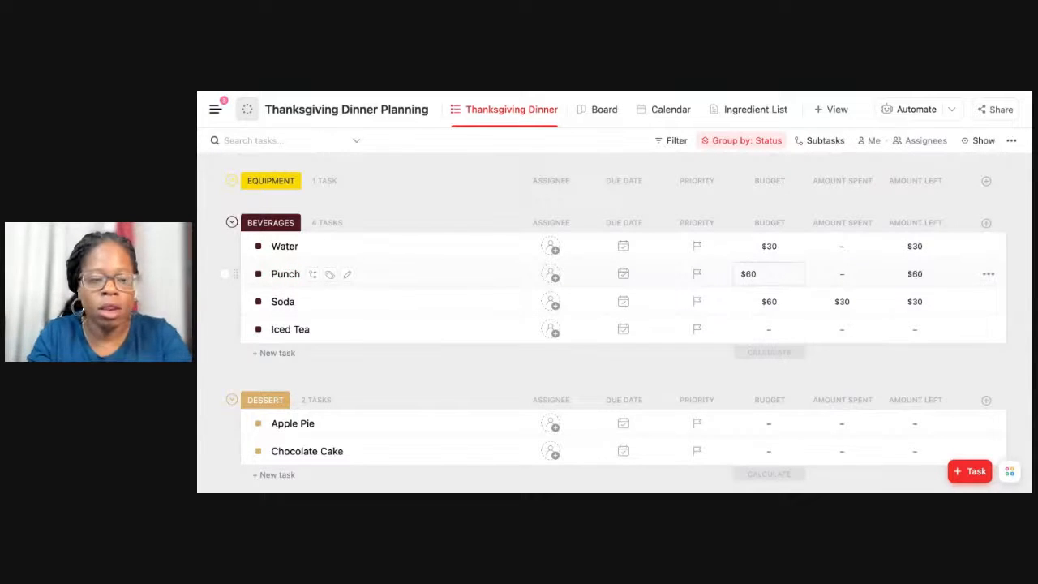
Change the budget of the Soda task to $40.
click(784, 305)
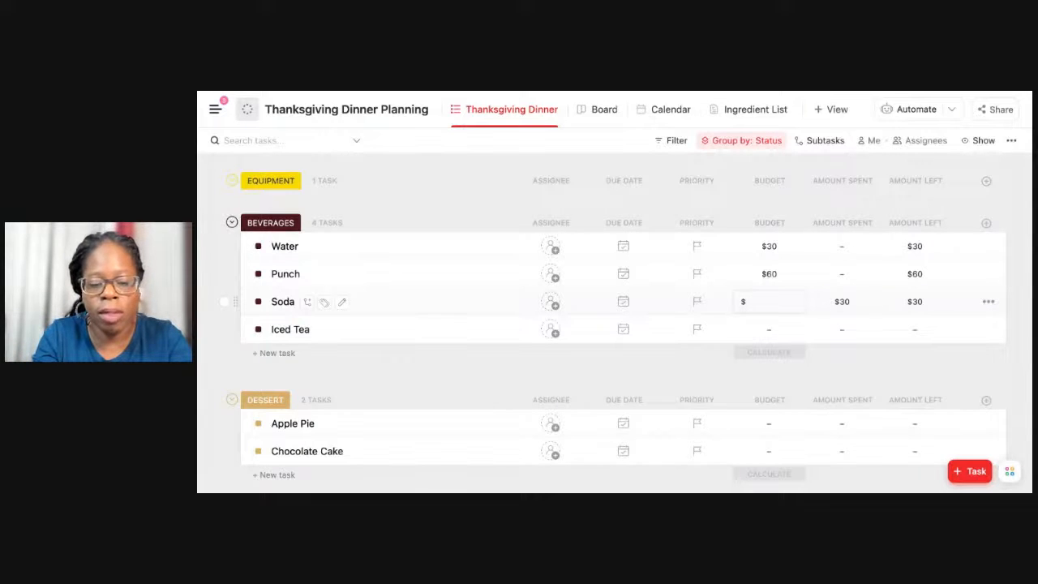
text(90)
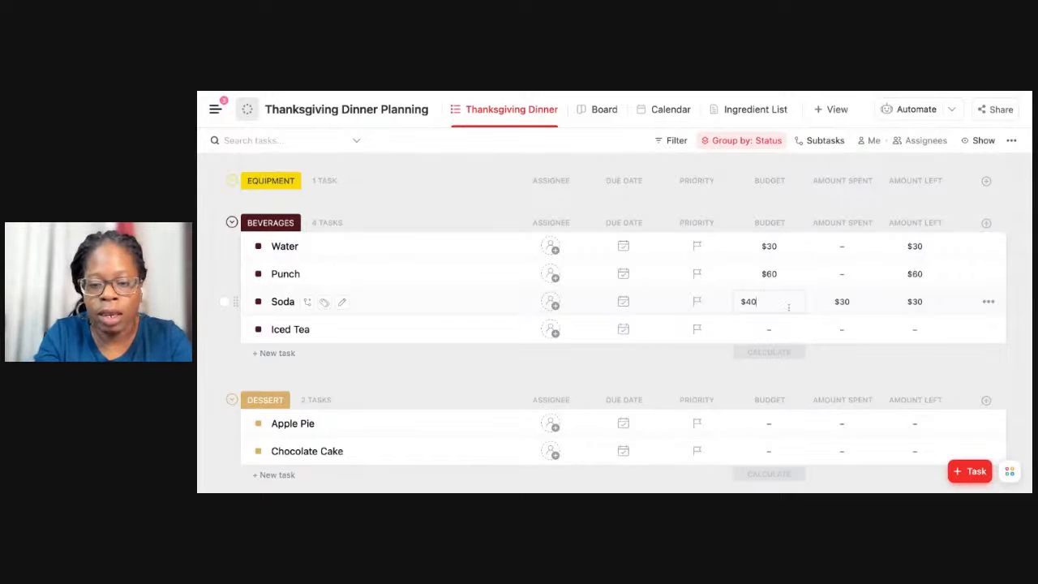
key(Return)
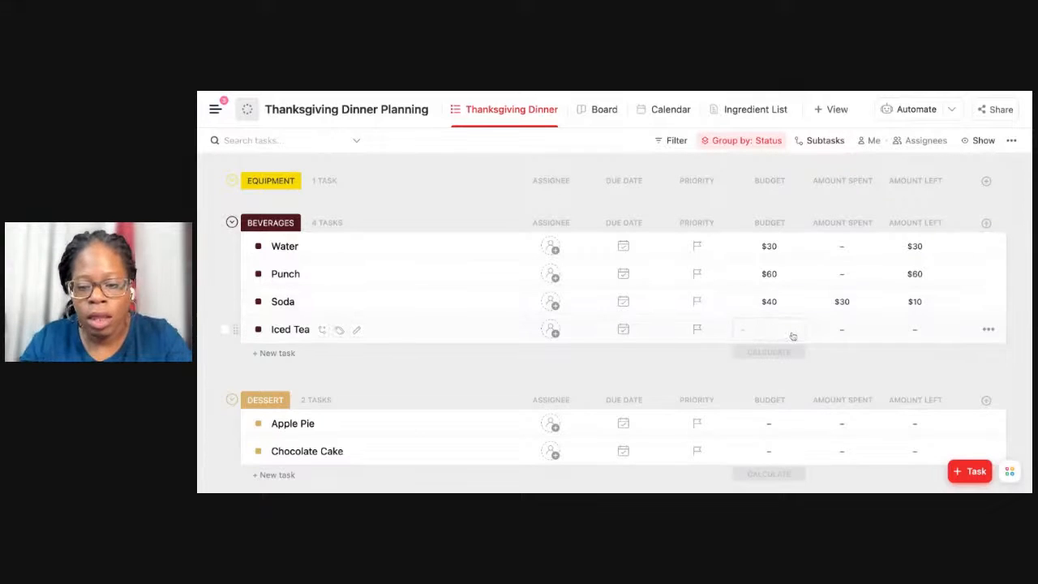
Set the Iced Tea task's budget to $30 and add a Sum calculation to the Budget column.
text(29)
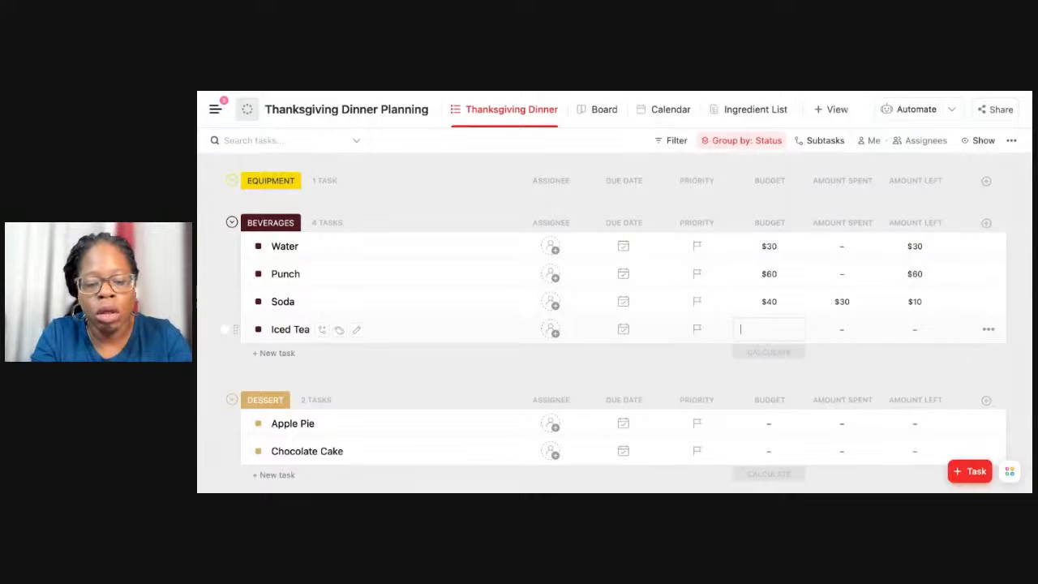
text(30)
key(Return)
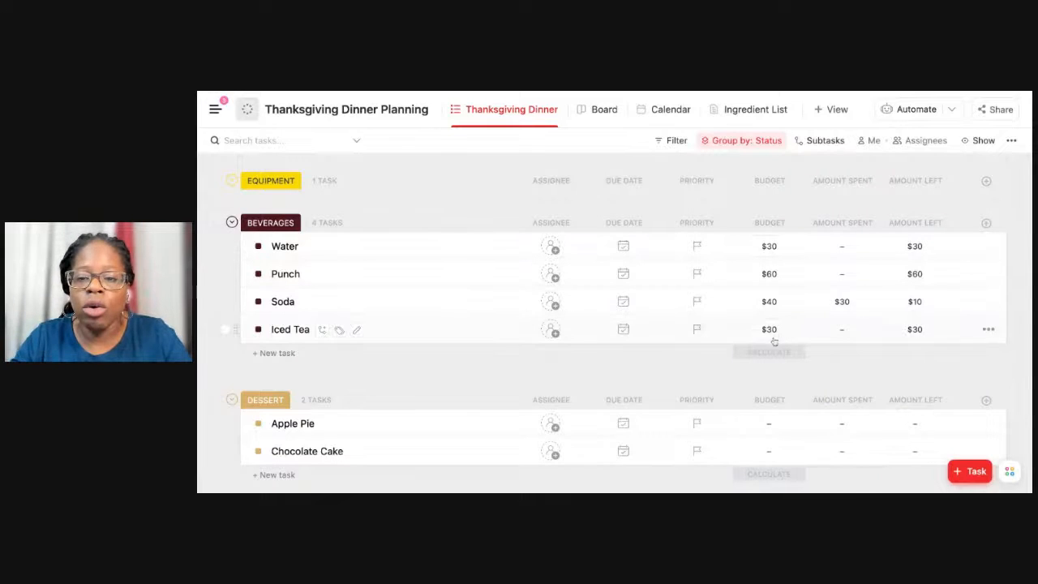
click(782, 359)
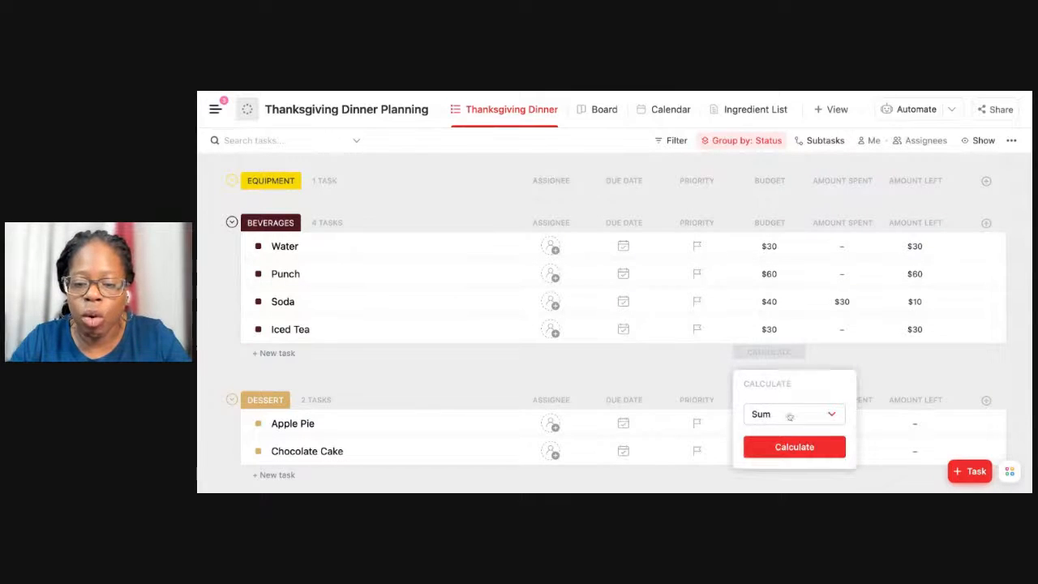
click(784, 444)
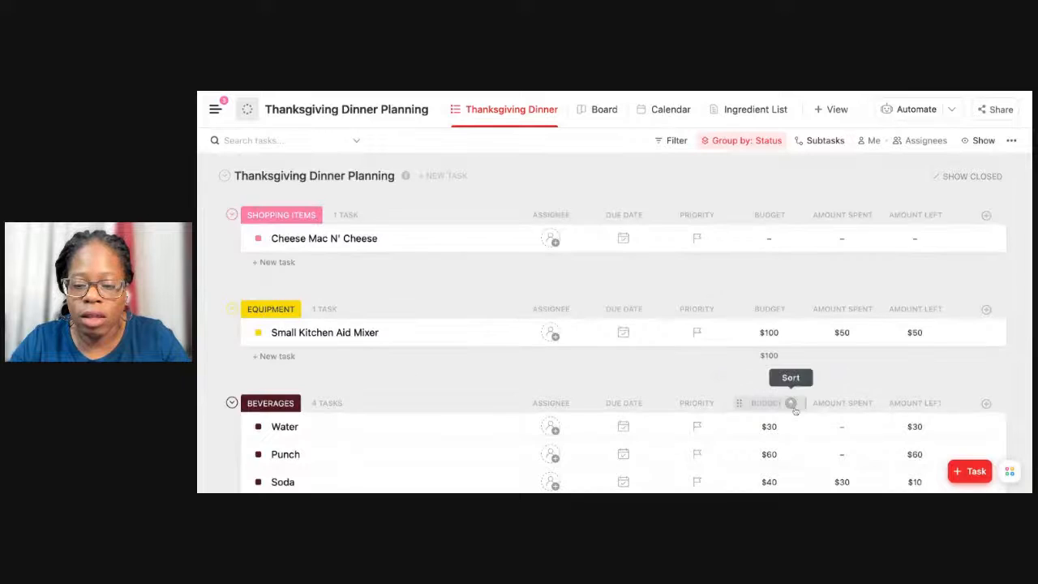
Enter the amounts spent on beverages: $10 for Water and $80 for Punch.
scroll(799, 384, down, 3)
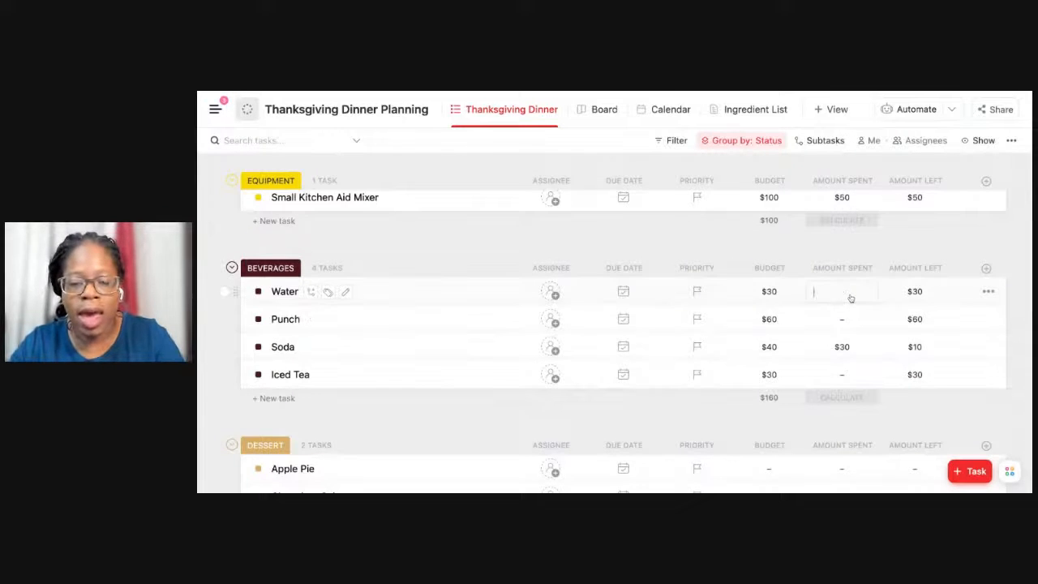
text(0)
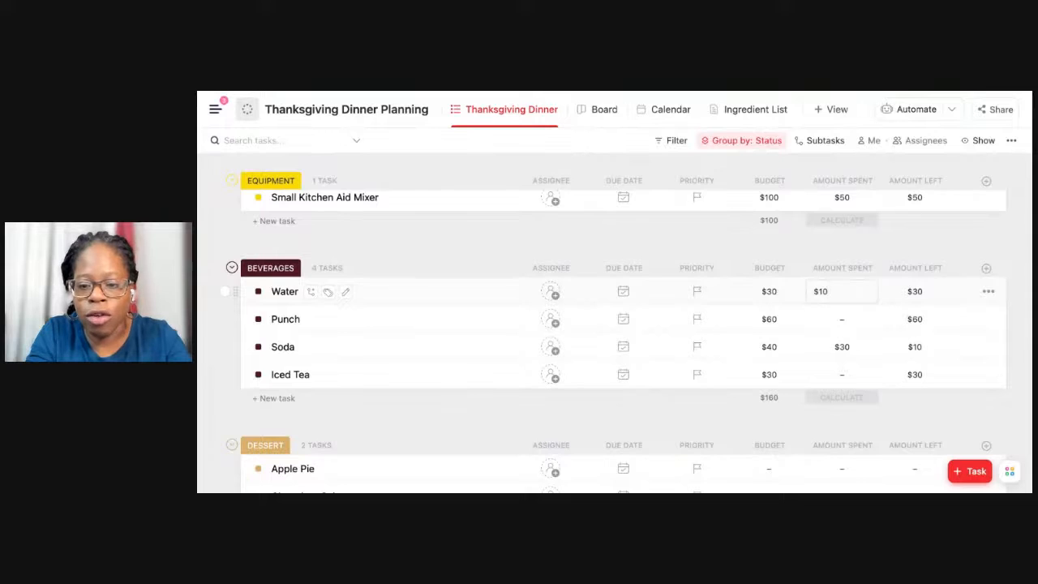
key(Return)
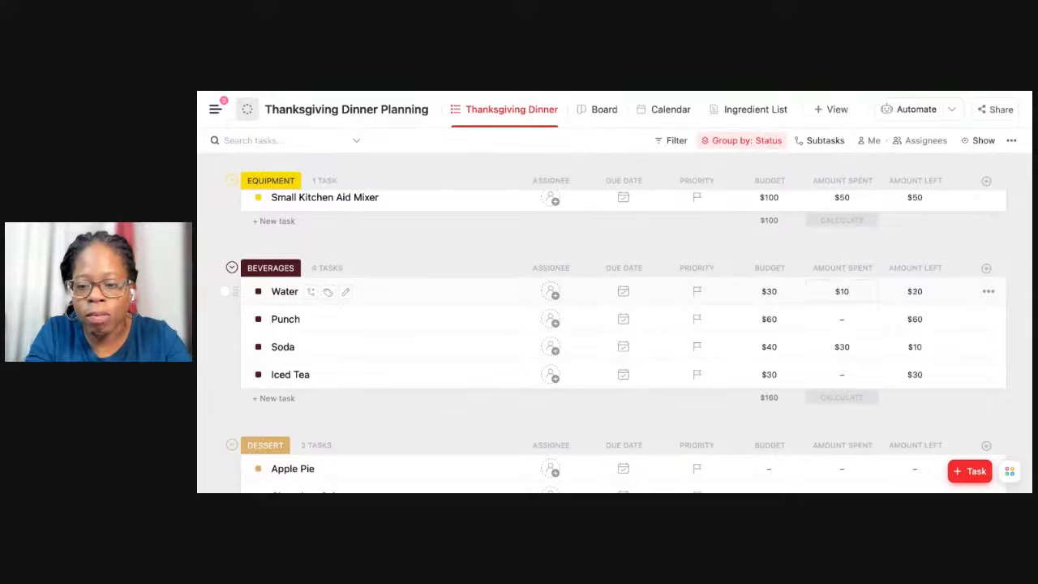
click(852, 319)
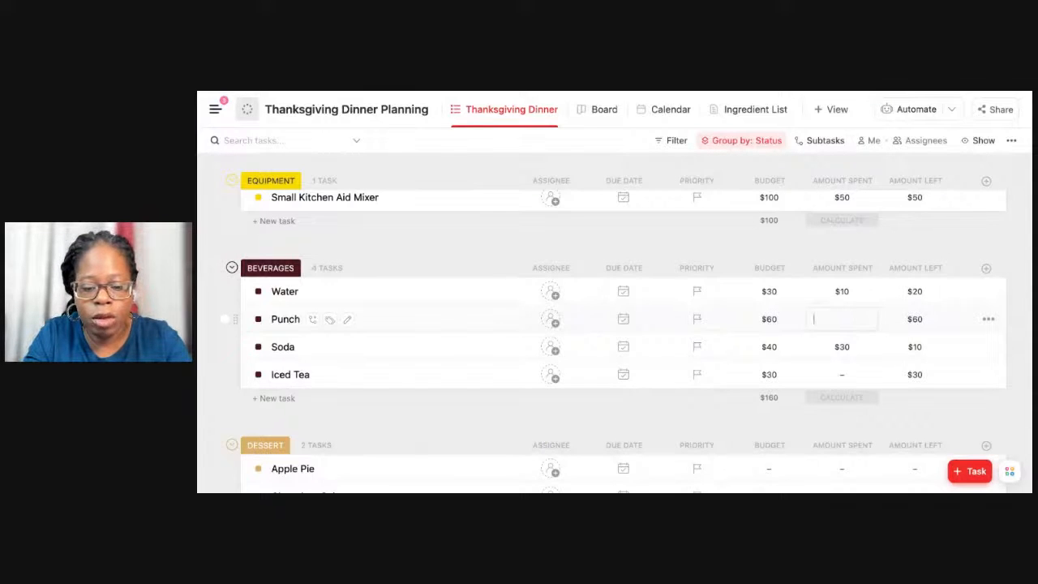
text(80)
key(Return)
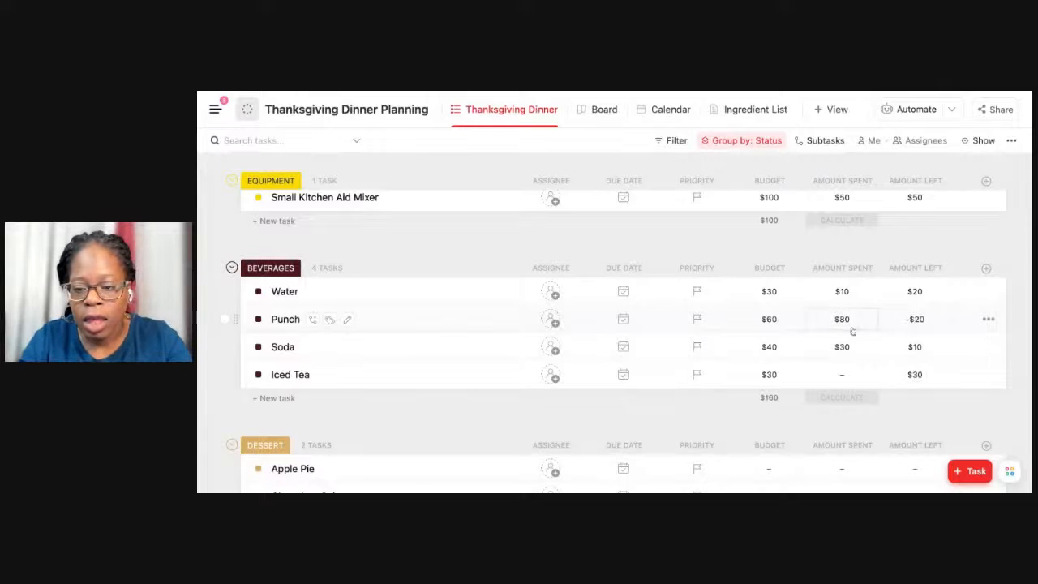
Enter $50 as the amount spent on Iced Tea and add a Sum calculation to the Amount Spent column.
click(848, 376)
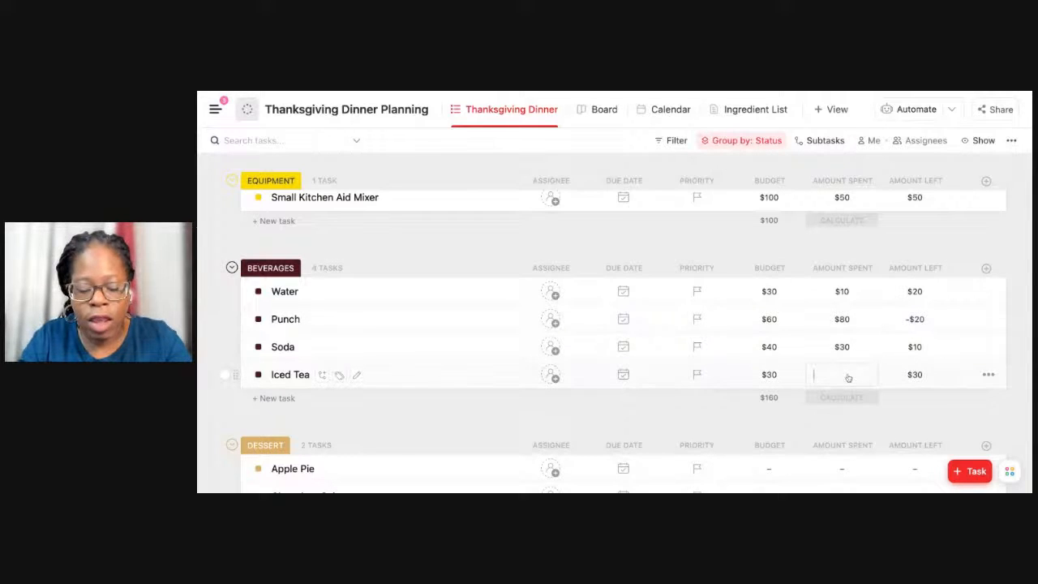
text(50)
key(Return)
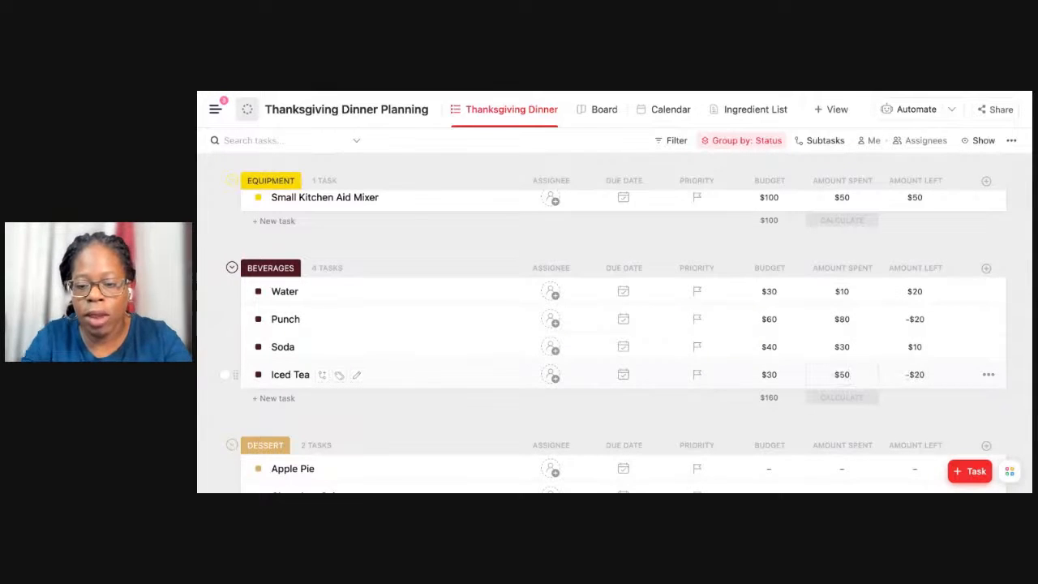
click(851, 396)
click(861, 389)
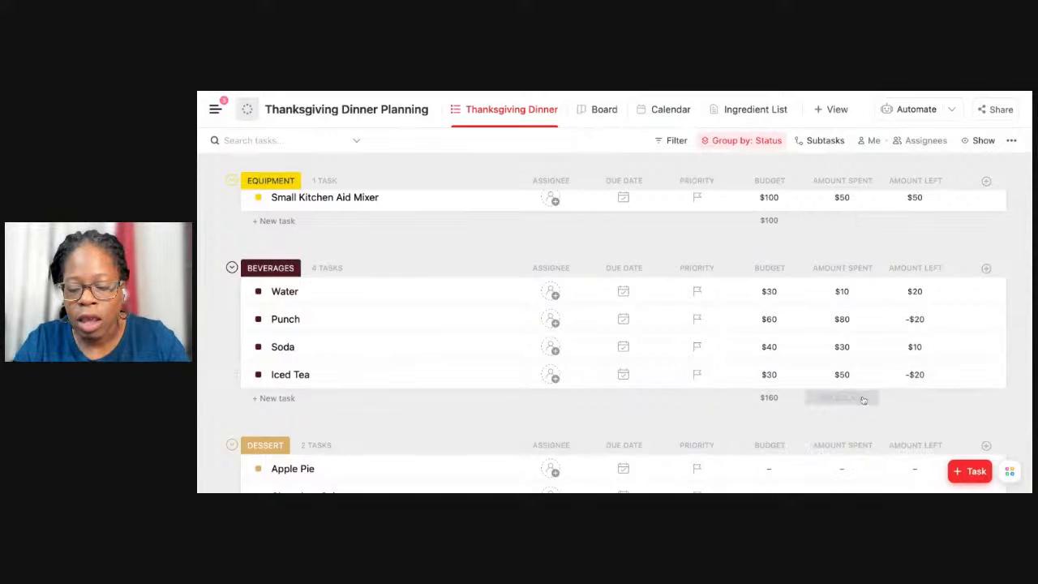
click(863, 398)
click(864, 475)
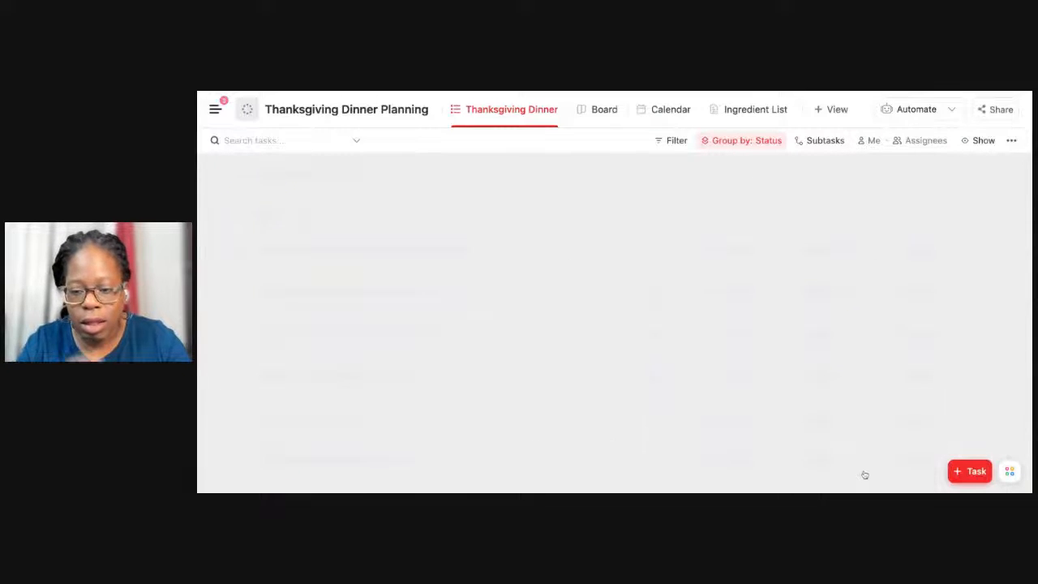
Set the budget of the Apple Pie task in the Dessert group to $50.
scroll(838, 402, down, 3)
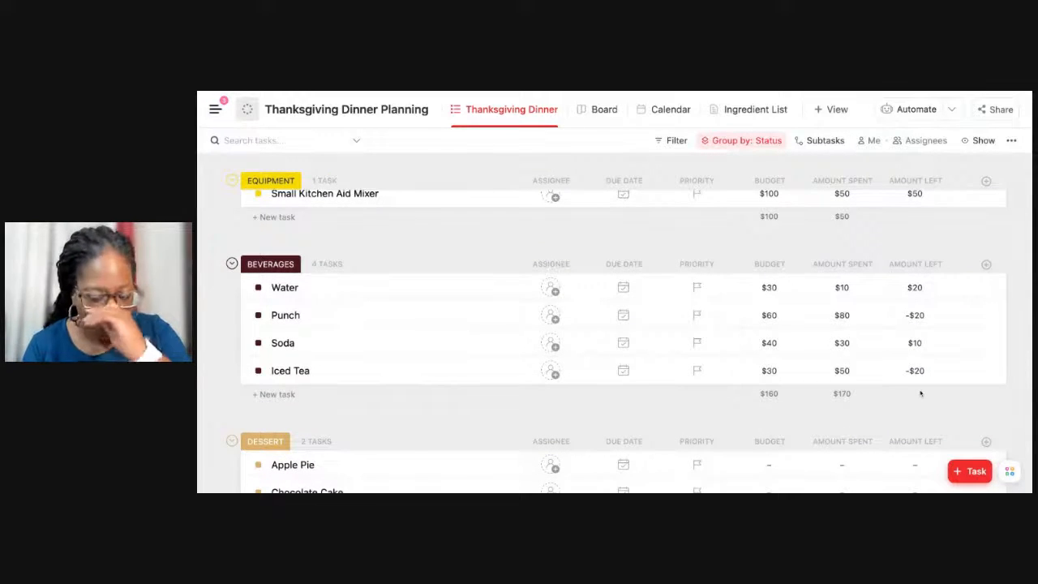
scroll(920, 393, down, 2)
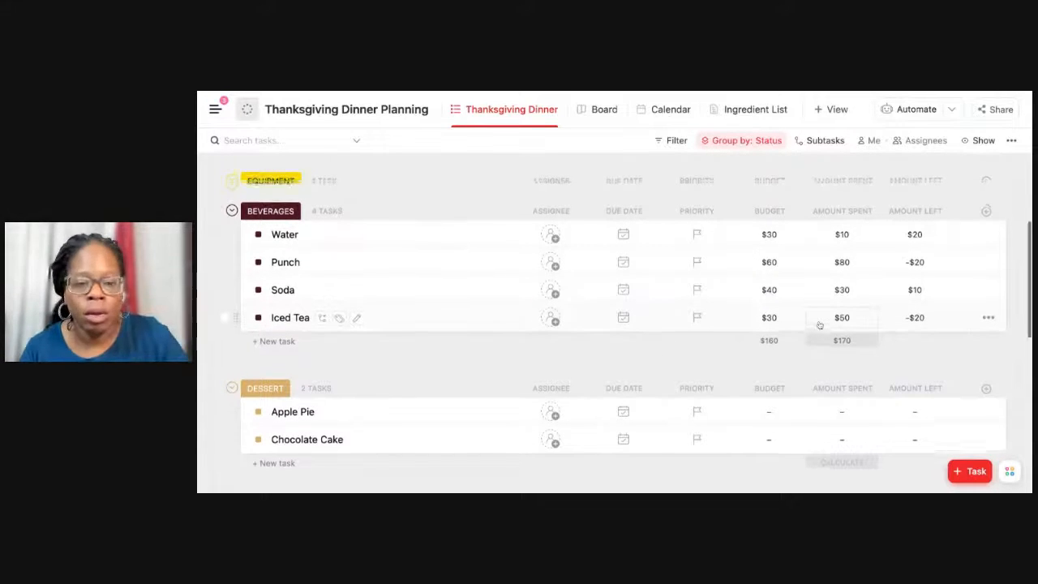
scroll(819, 324, down, 2)
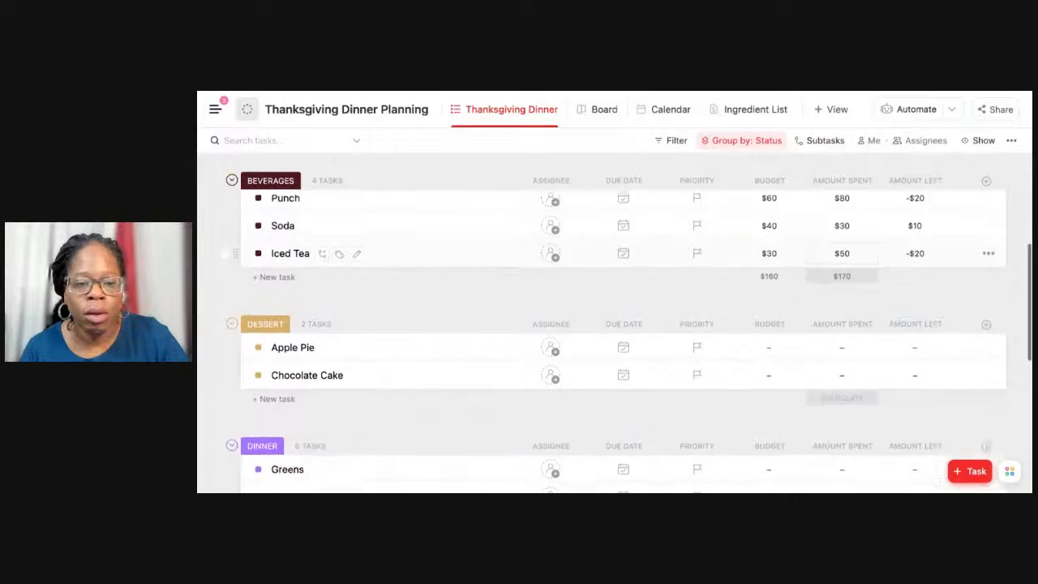
click(765, 346)
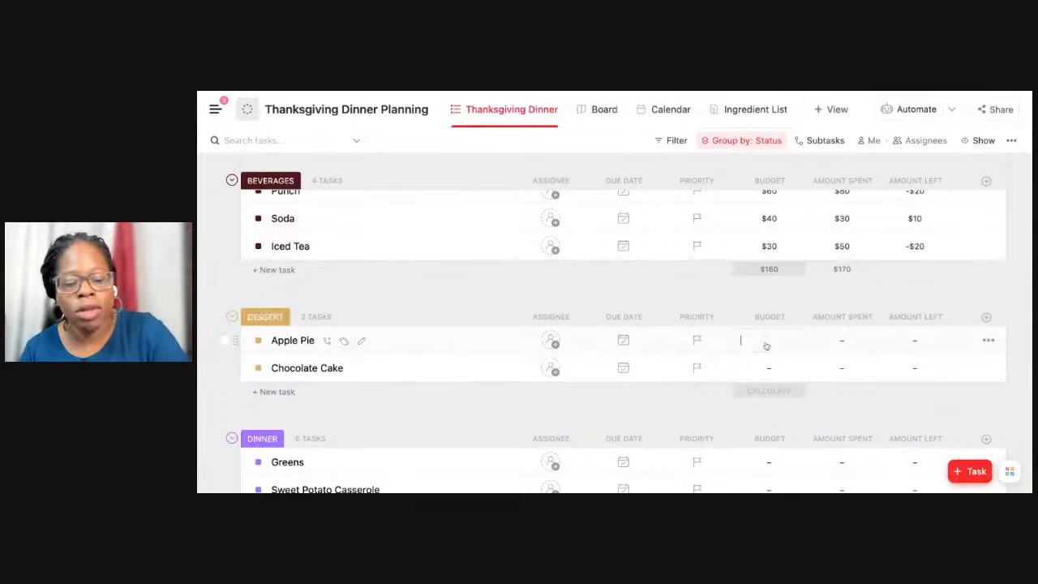
text(5)
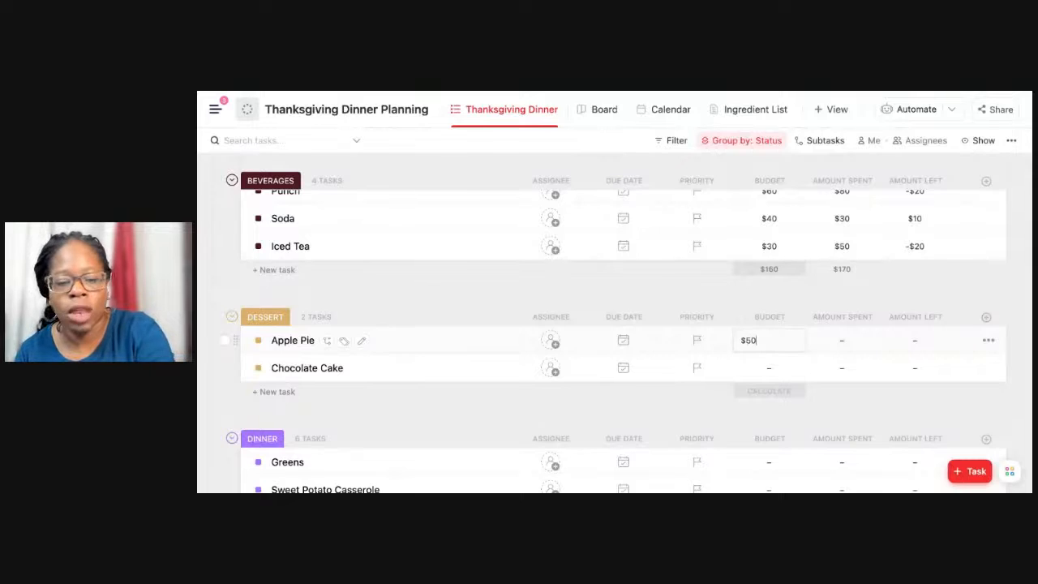
text(0)
key(Return)
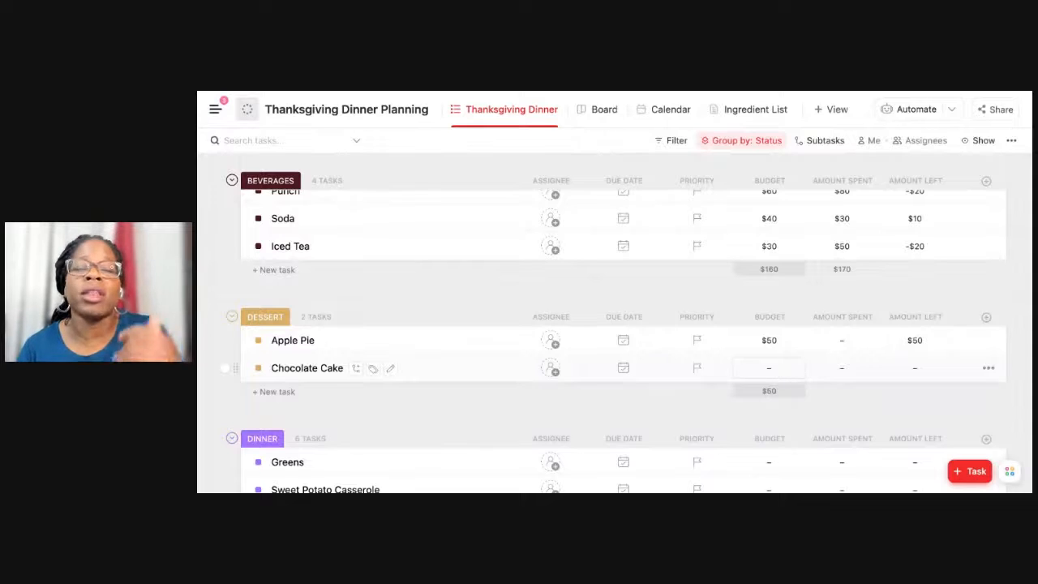
Set the dessert budgets to $70 for Apple Pie and $80 for Chocolate Cake, keeping the Budget column's calculation as is.
click(776, 342)
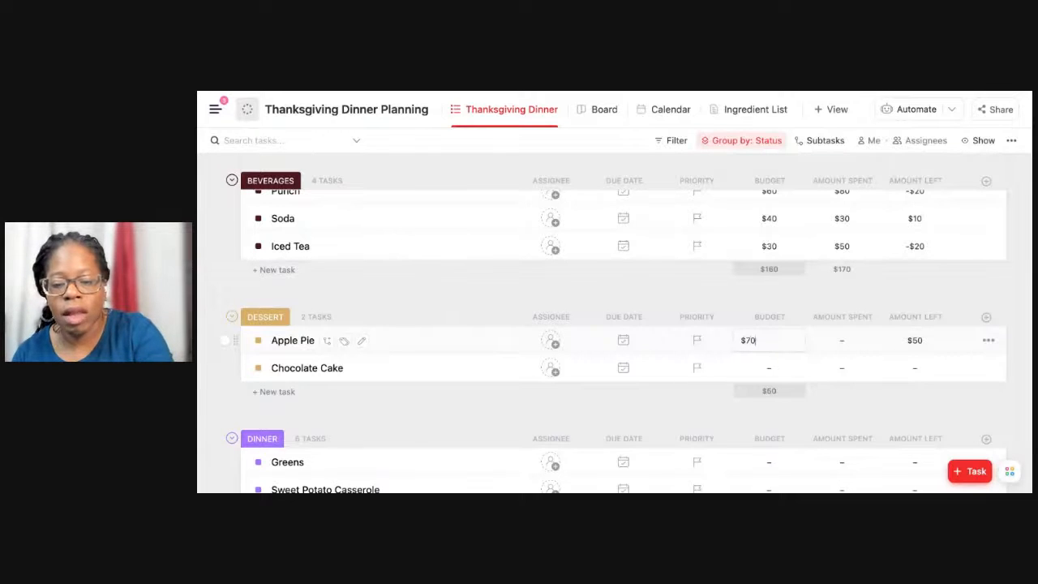
key(Return)
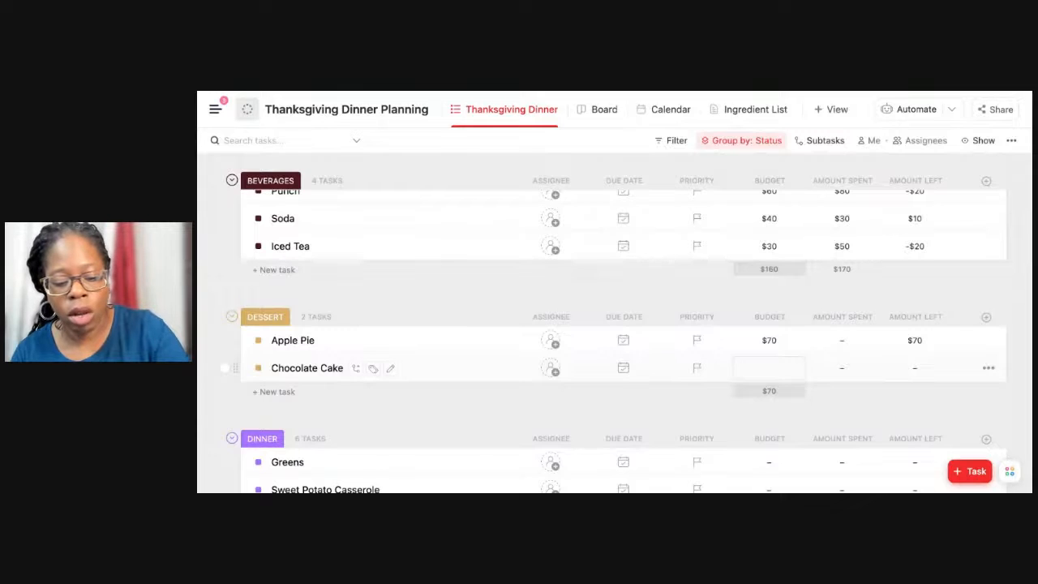
text(80)
key(Return)
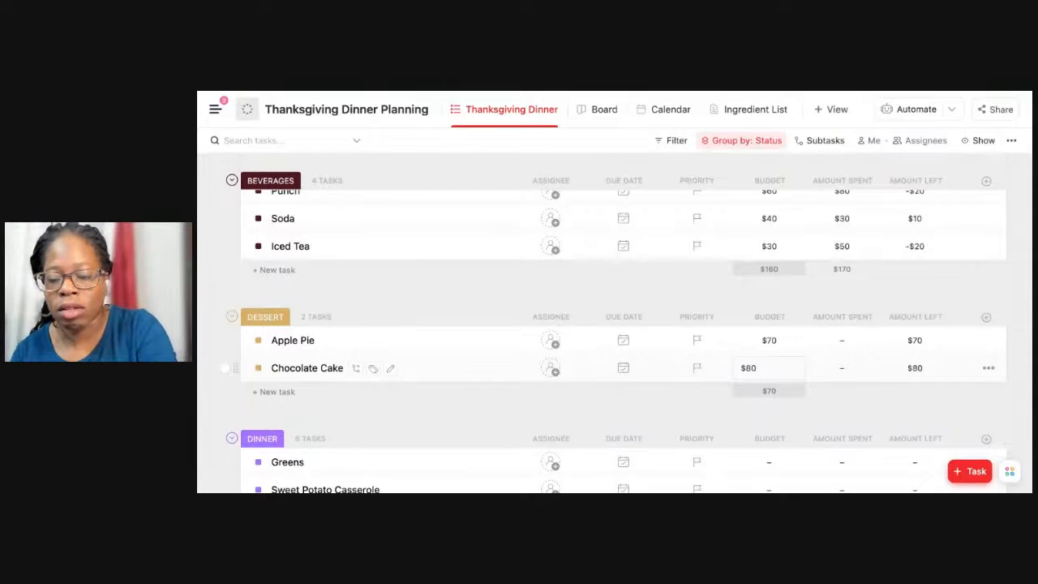
click(788, 397)
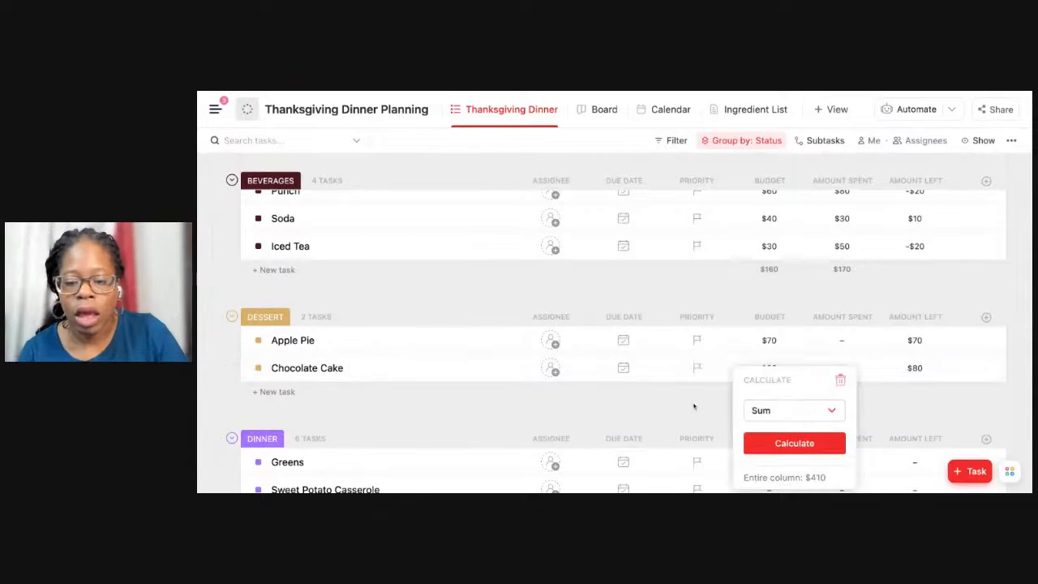
click(695, 409)
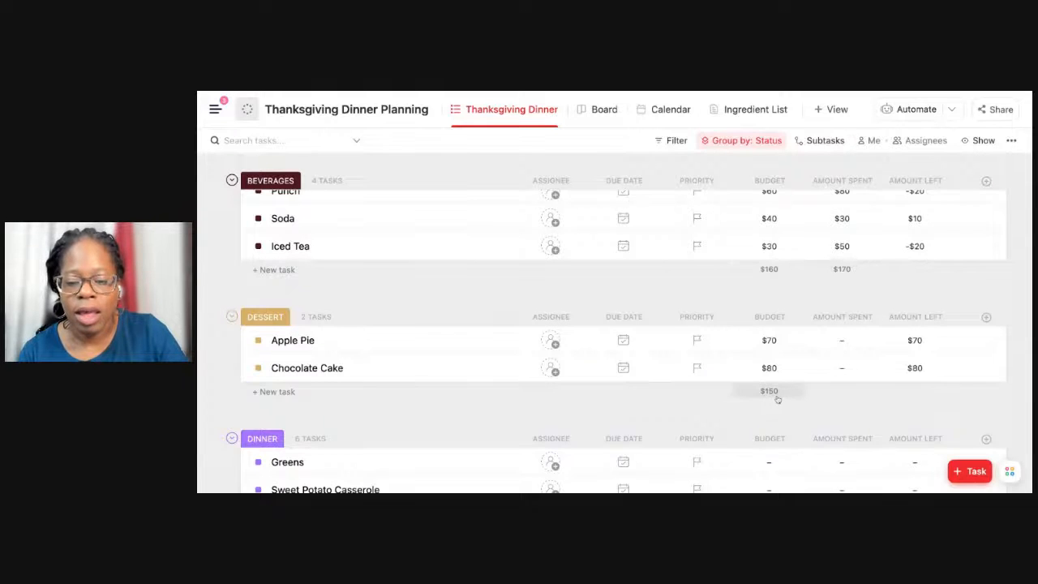
Open the Apple Pie task, find the Food Meal Template and apply it to the task with everything imported.
scroll(776, 399, down, 3)
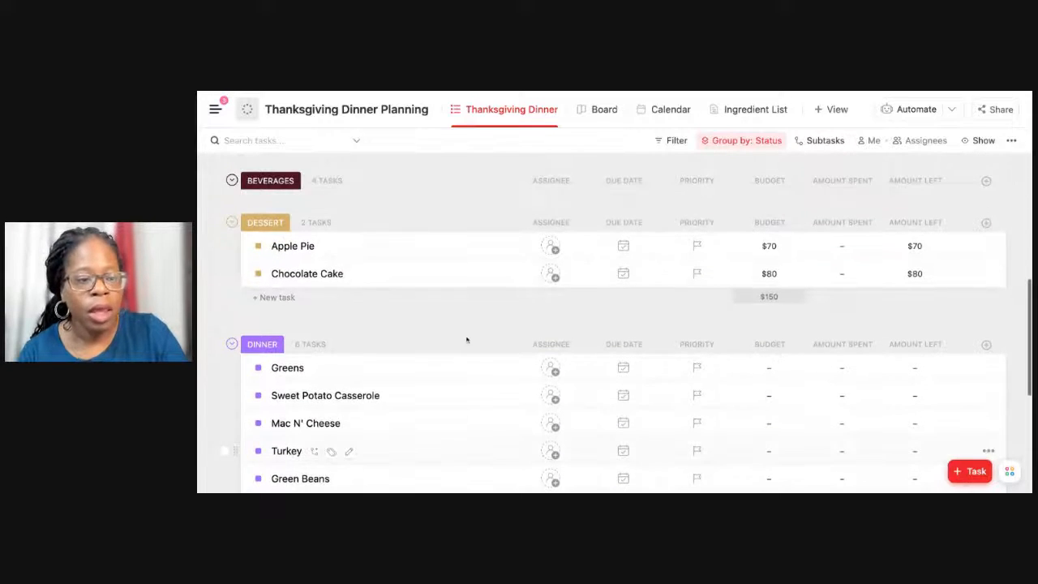
click(290, 245)
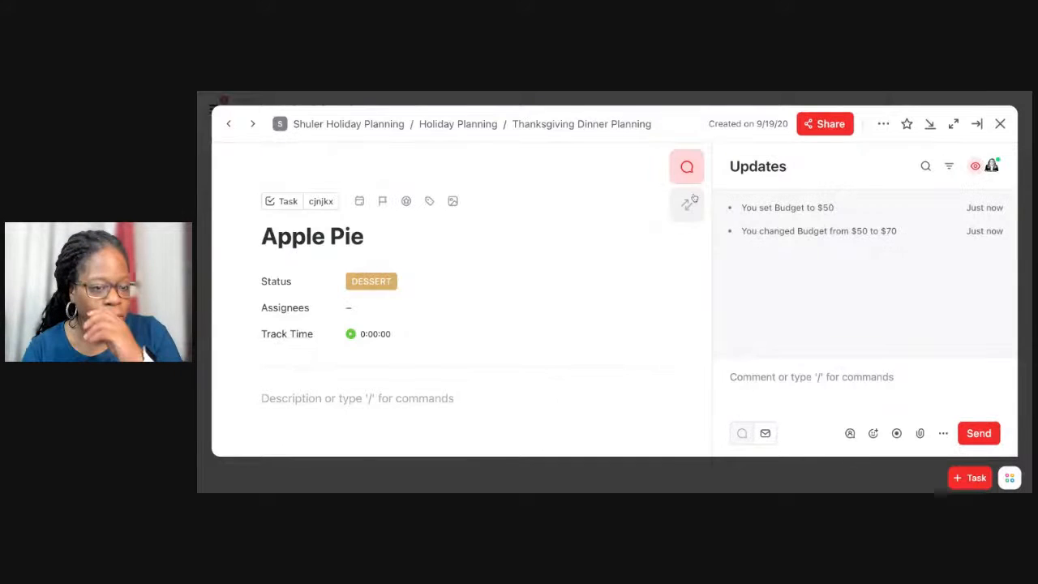
click(883, 125)
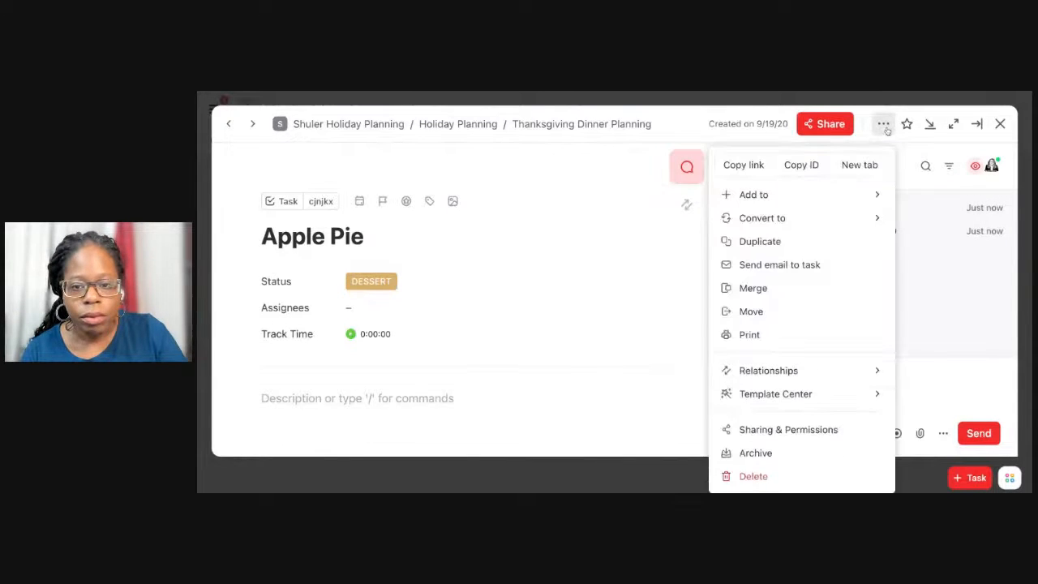
mouse_move(843, 400)
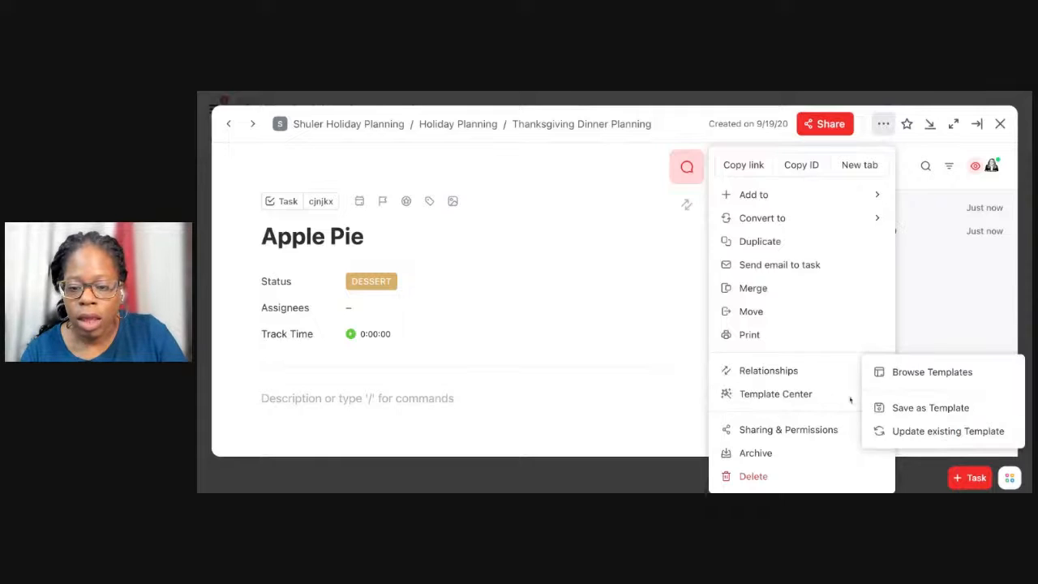
click(906, 373)
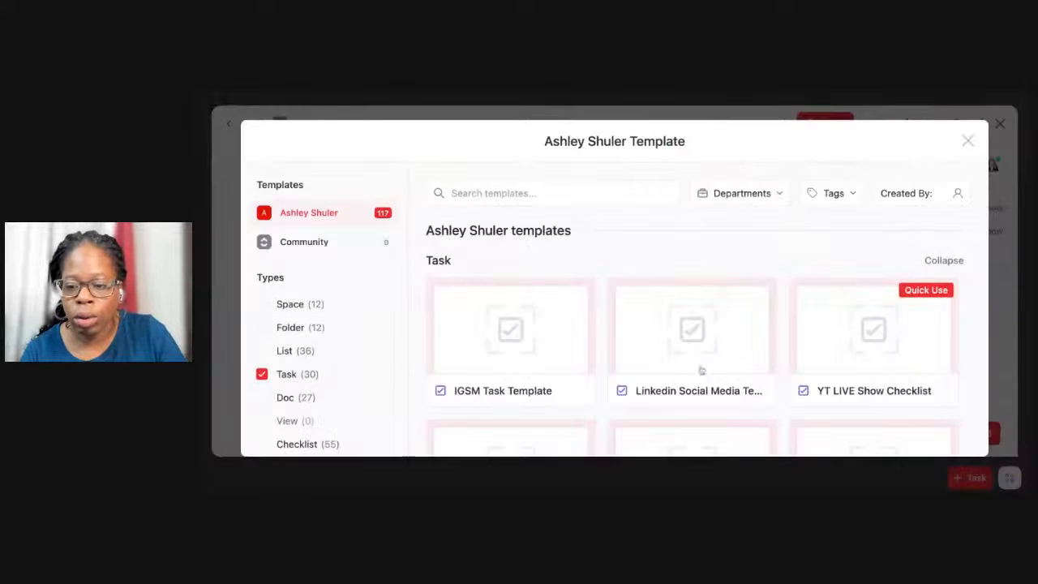
click(561, 192)
text(Foo)
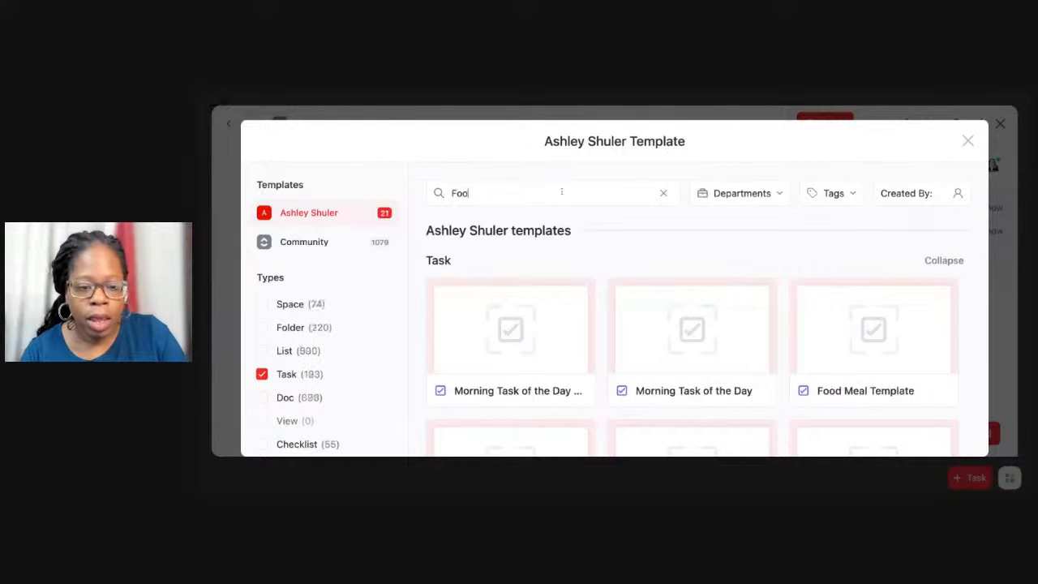
text(d)
click(529, 337)
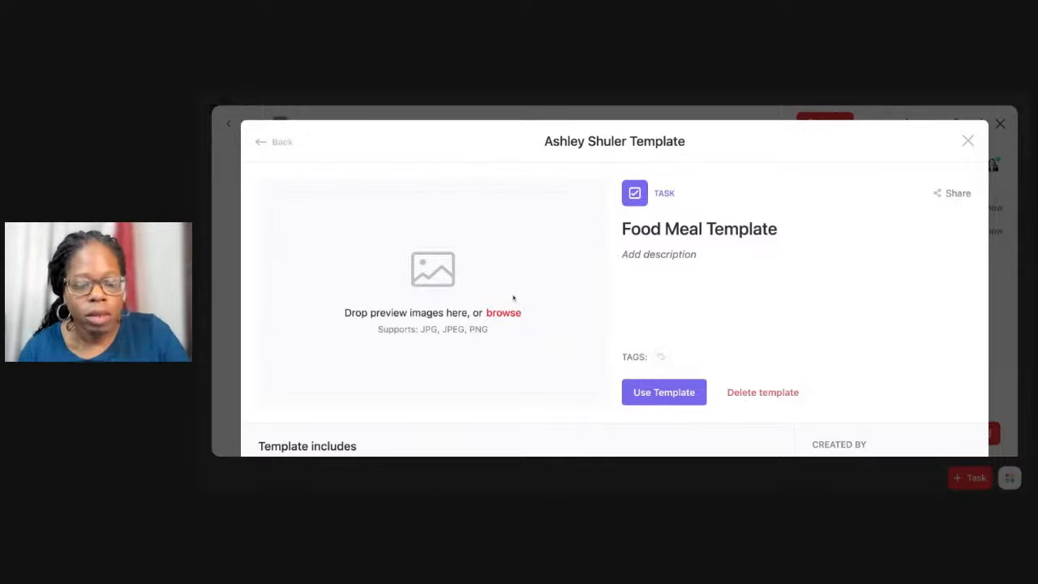
click(661, 394)
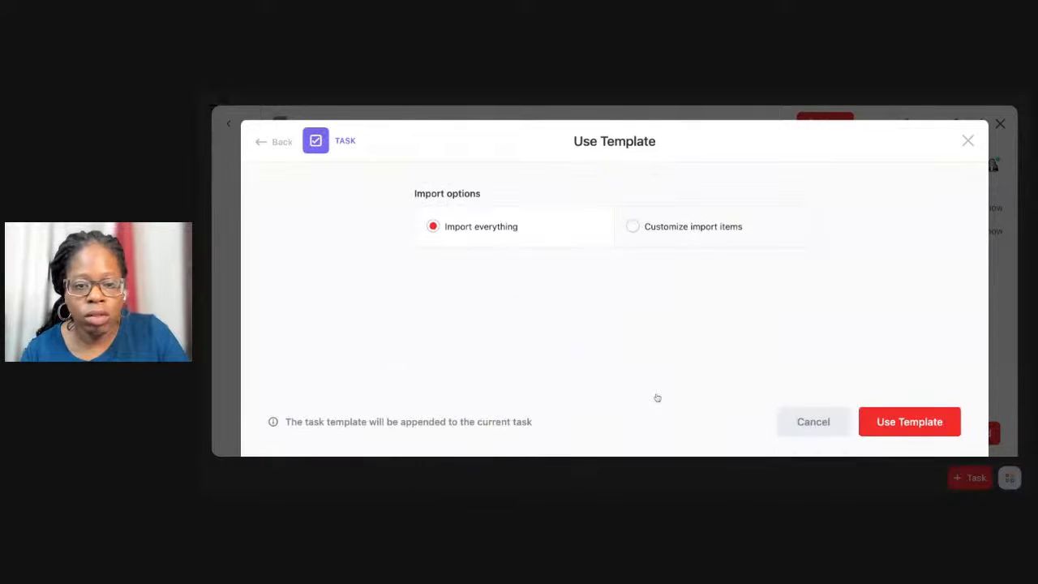
click(907, 436)
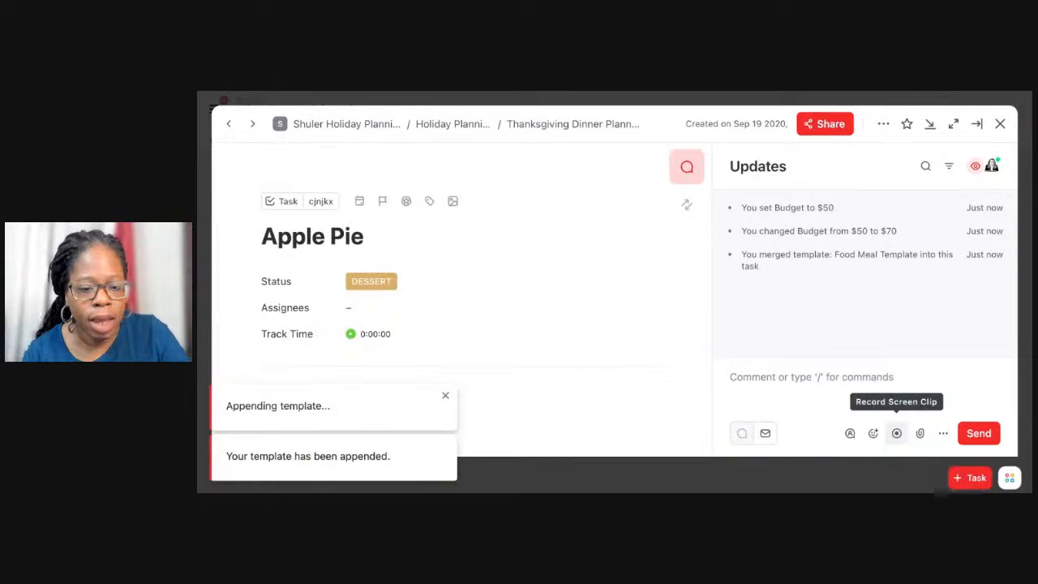
Check the Apple Pie task's description, custom fields, subtasks and checklists for the template content, and reload the page.
scroll(580, 327, down, 4)
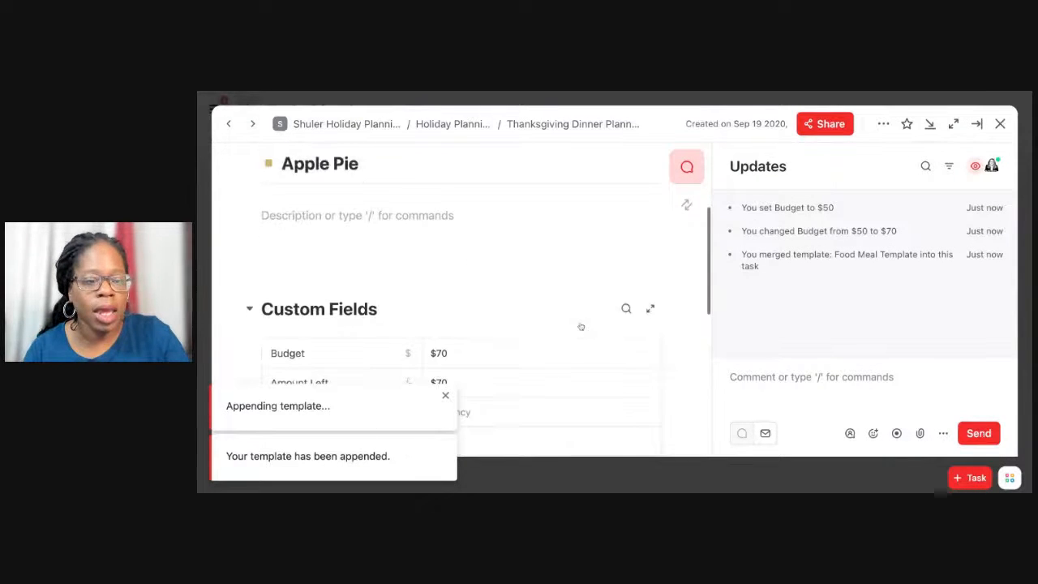
scroll(580, 326, up, 5)
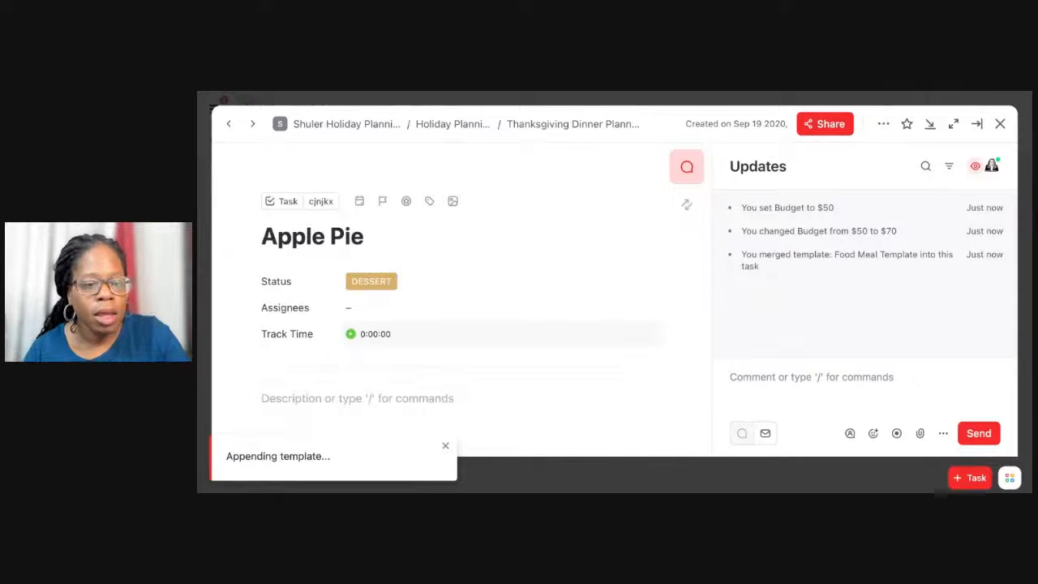
scroll(462, 300, down, 4)
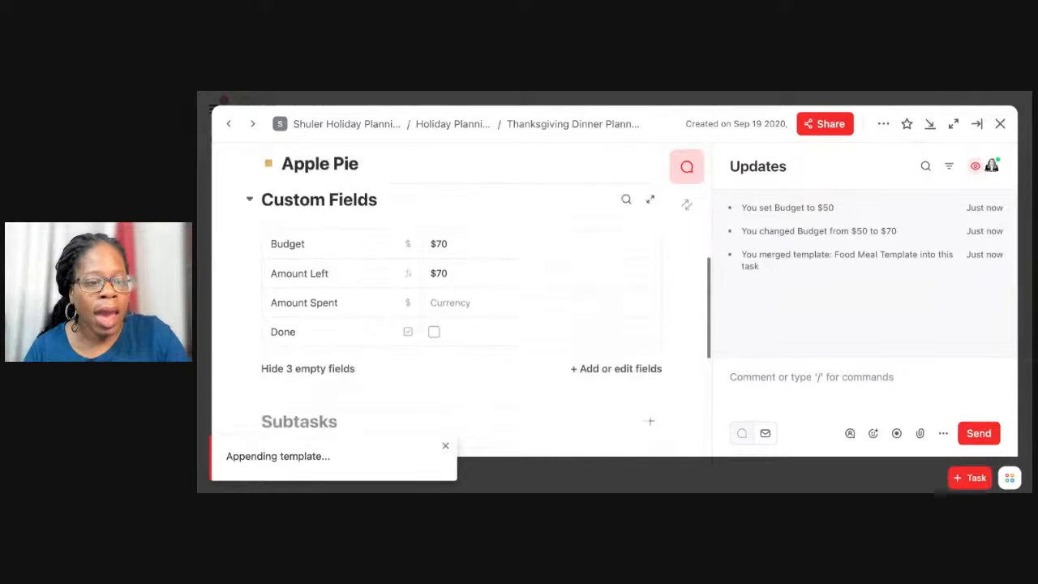
scroll(462, 300, down, 1)
scroll(462, 300, down, 2)
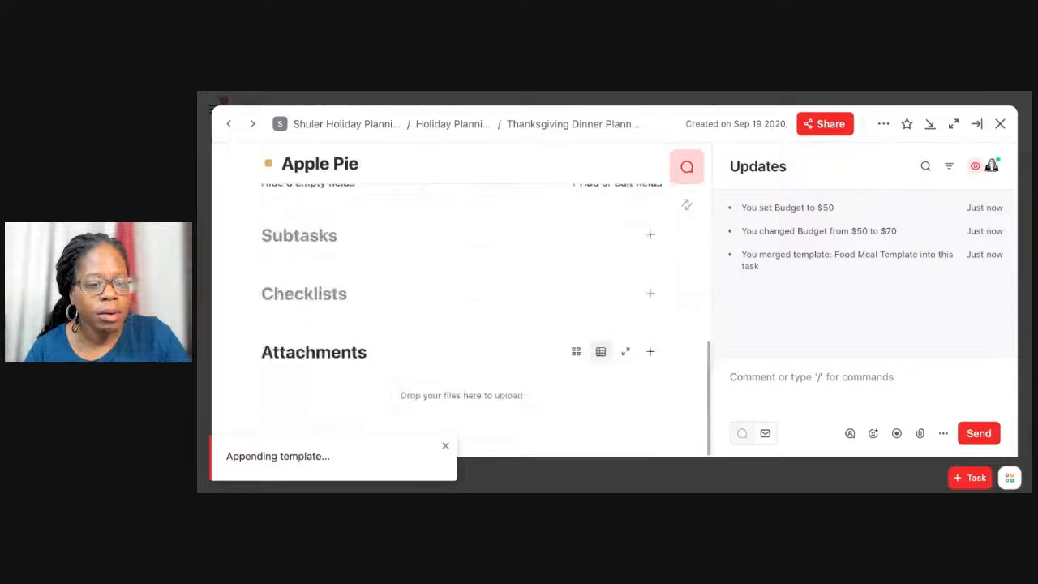
scroll(462, 300, up, 6)
scroll(309, 180, down, 3)
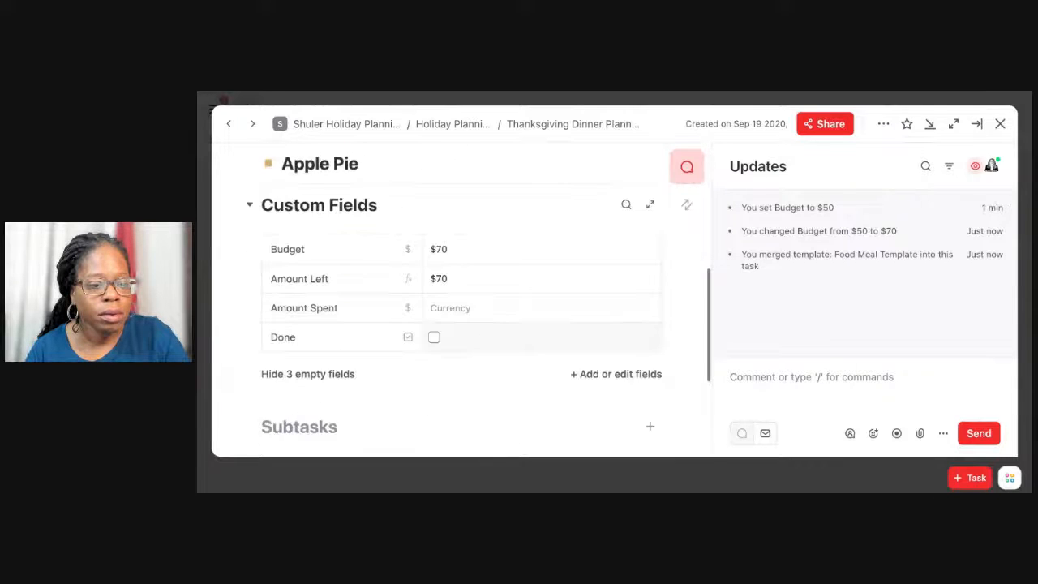
scroll(309, 180, up, 4)
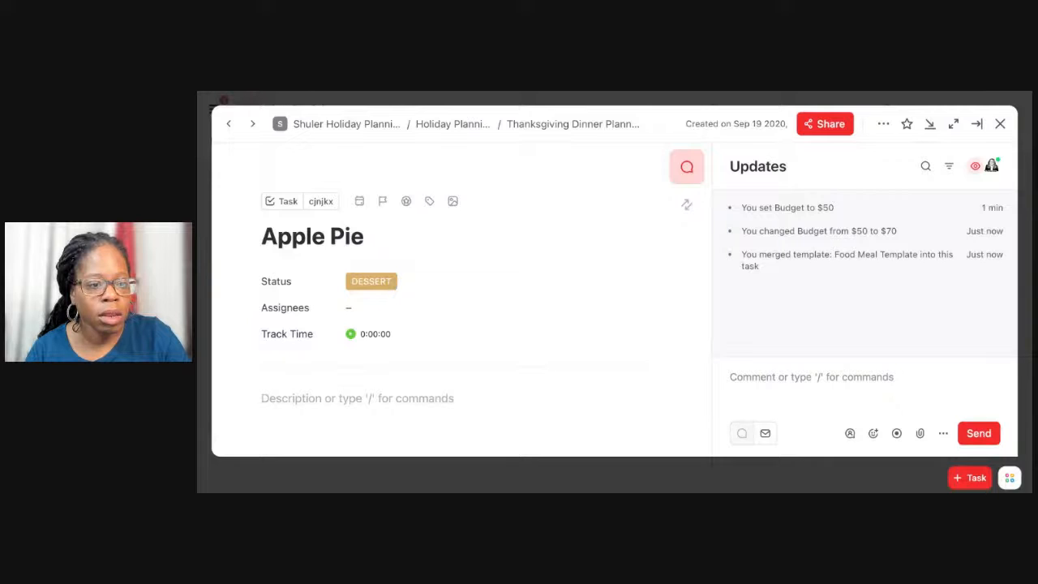
key(super+r)
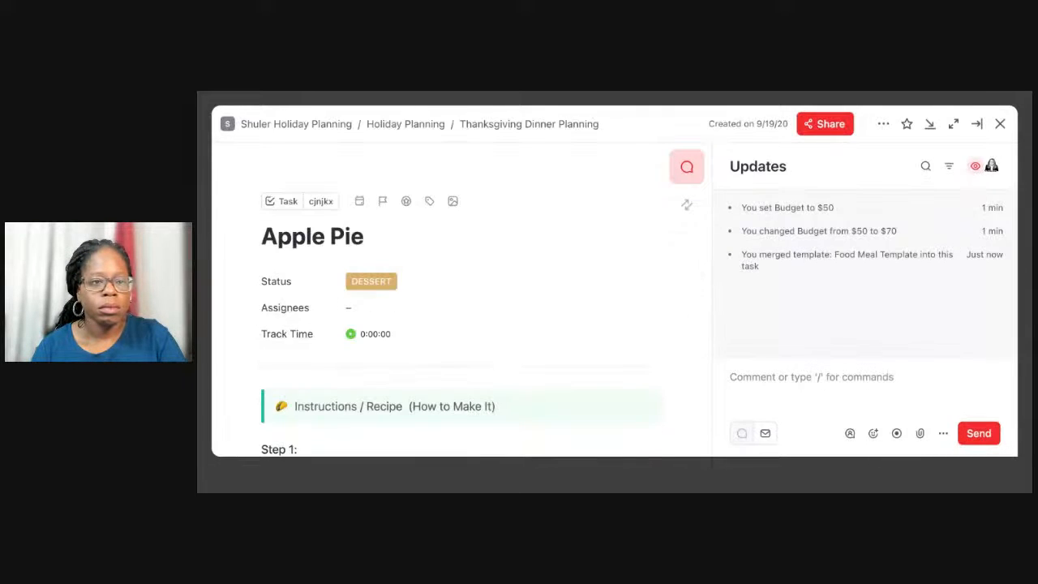
Change the emoji in the Instructions / Recipe banner of the Apple Pie description to a red apple.
scroll(448, 297, down, 1)
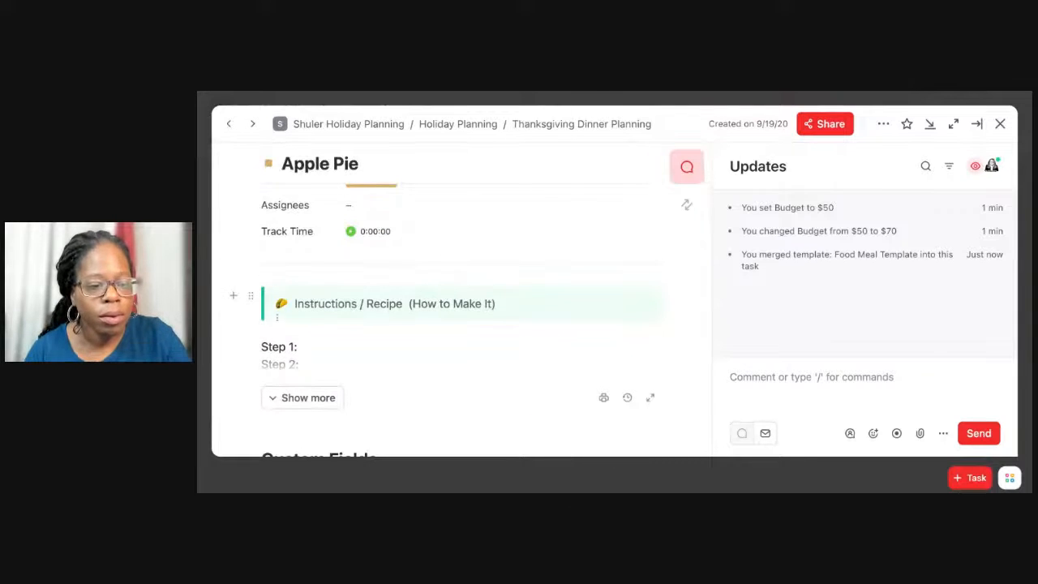
click(283, 310)
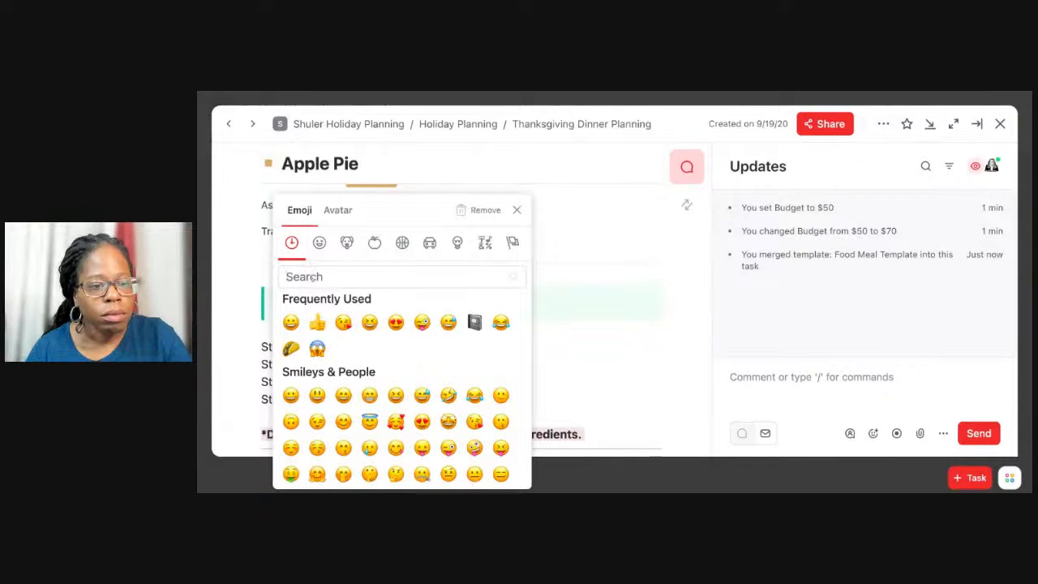
text(app)
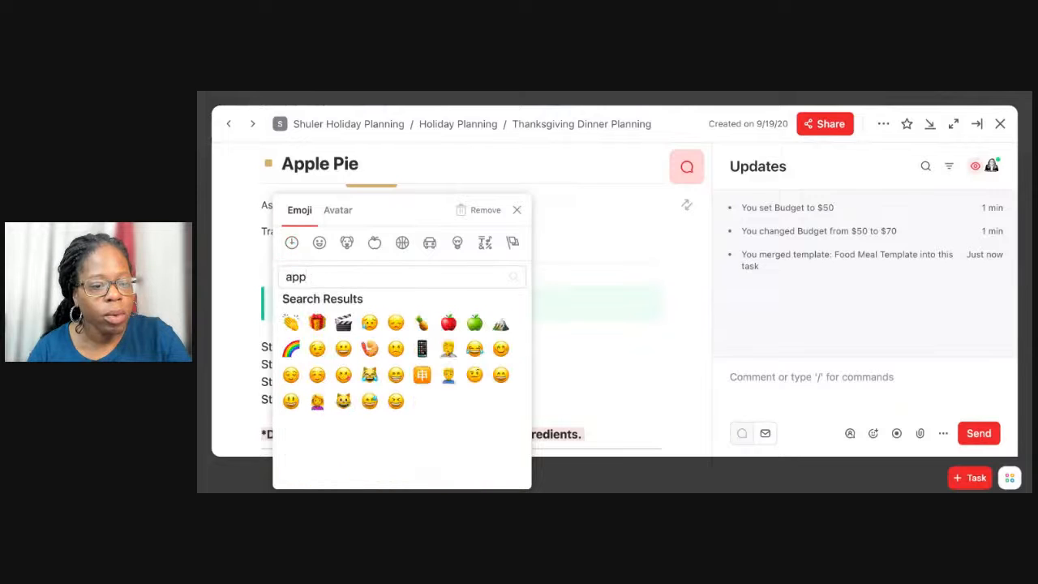
click(451, 324)
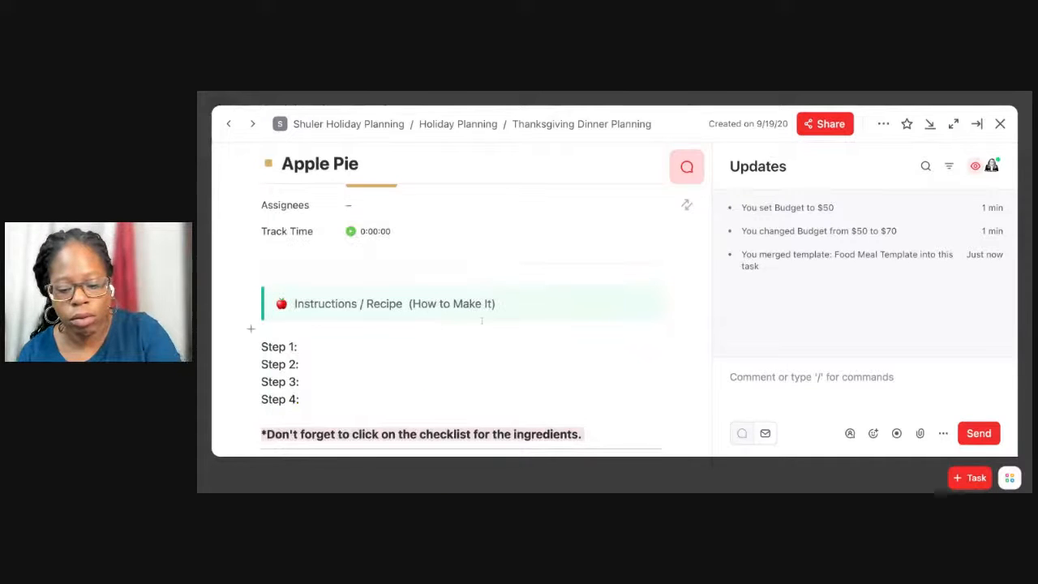
Review the Apple Pie task's recipe description, subtasks, checklists and attachments, and close the task.
scroll(479, 321, down, 1)
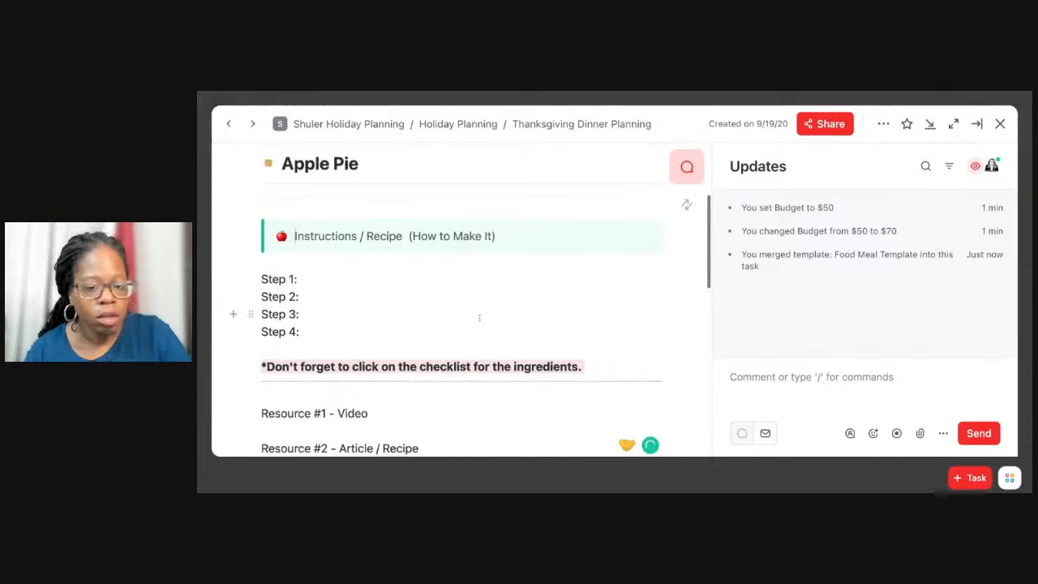
scroll(454, 324, down, 1)
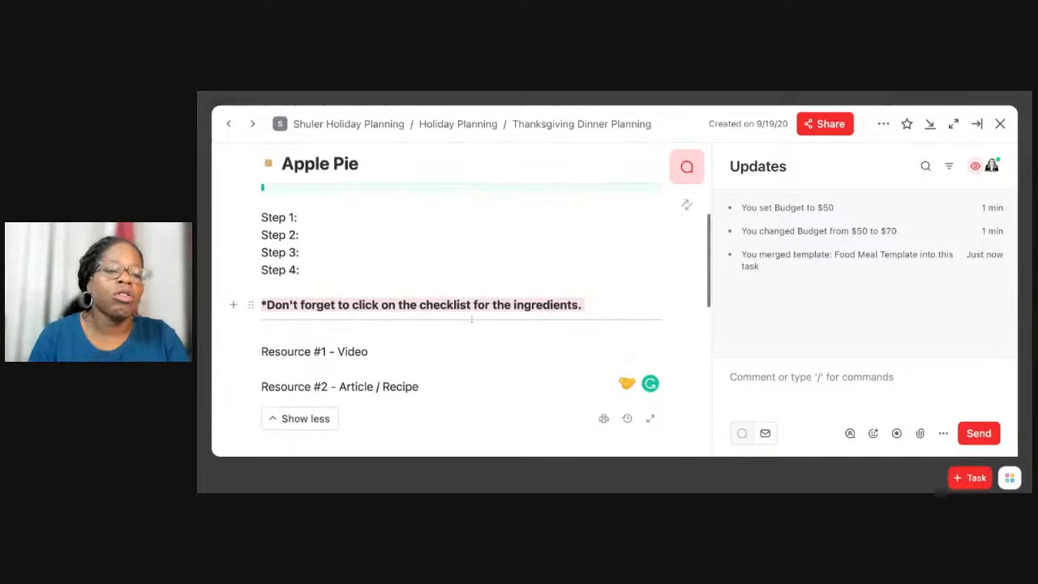
scroll(454, 324, down, 5)
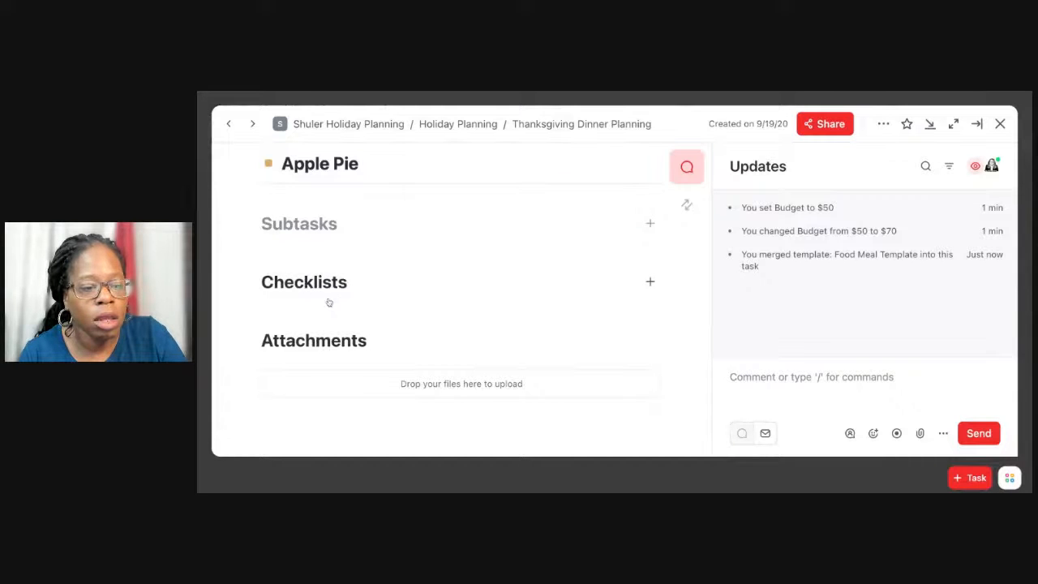
click(1000, 123)
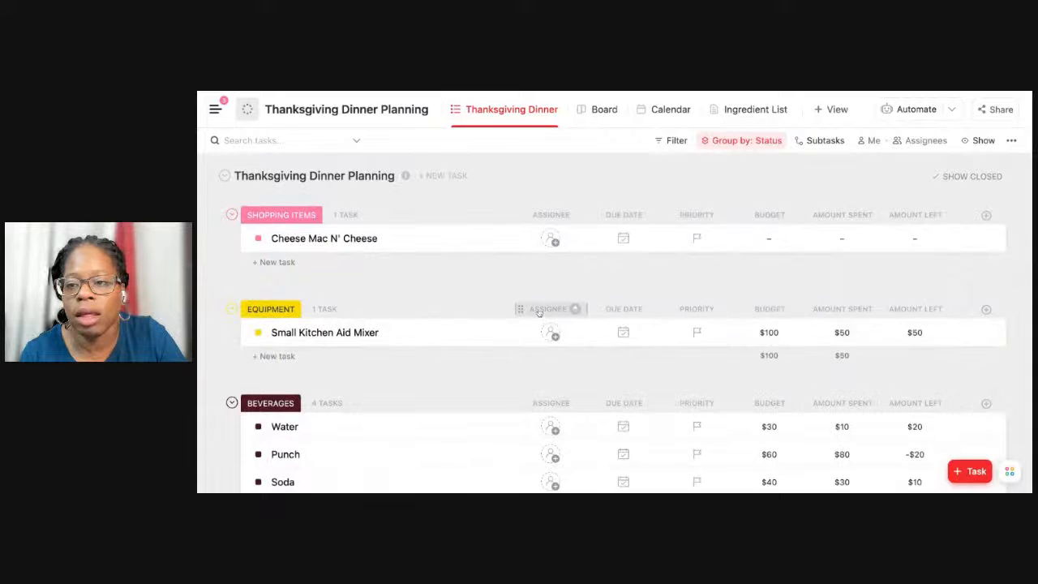
Look over the Dessert and Dinner groups in the task list and return to the Shopping Items group.
scroll(494, 320, down, 8)
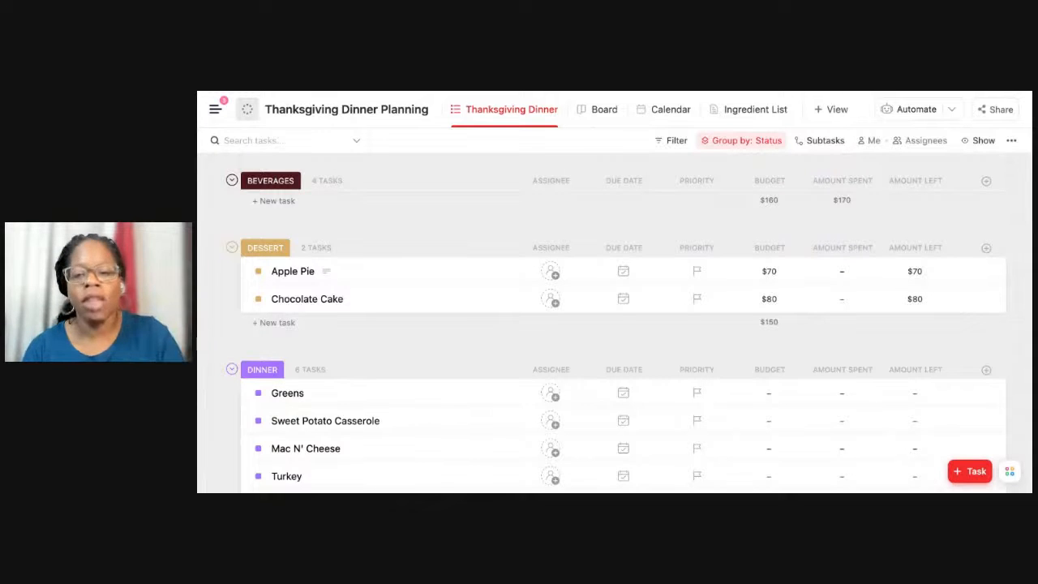
scroll(494, 319, down, 3)
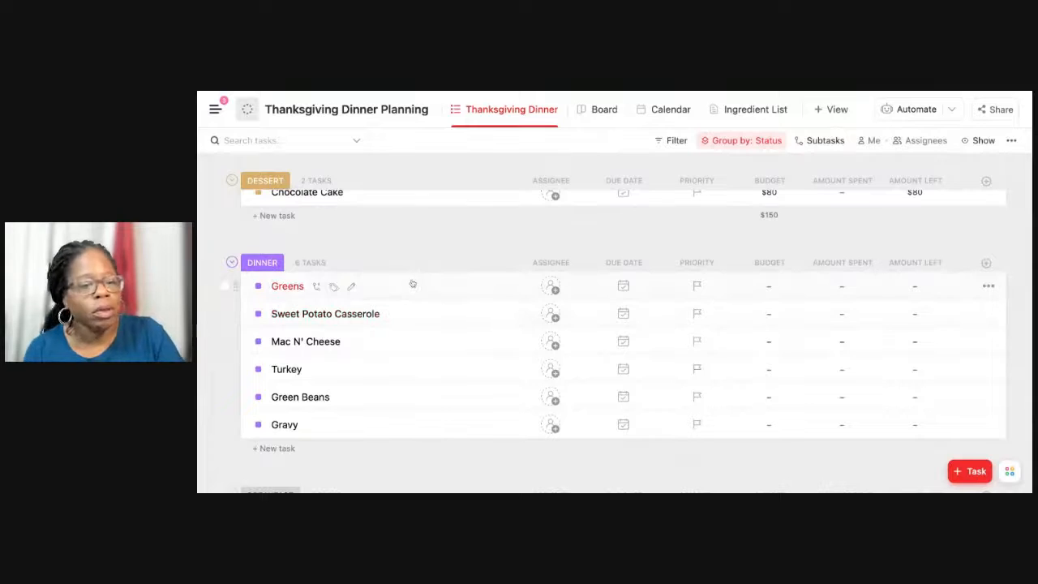
click(354, 286)
click(366, 258)
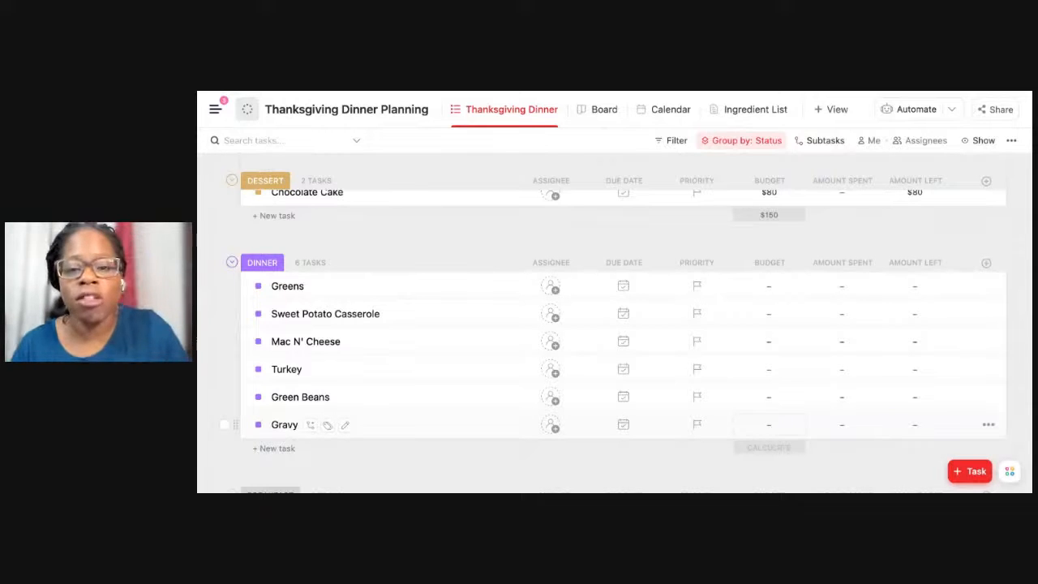
scroll(592, 243, up, 10)
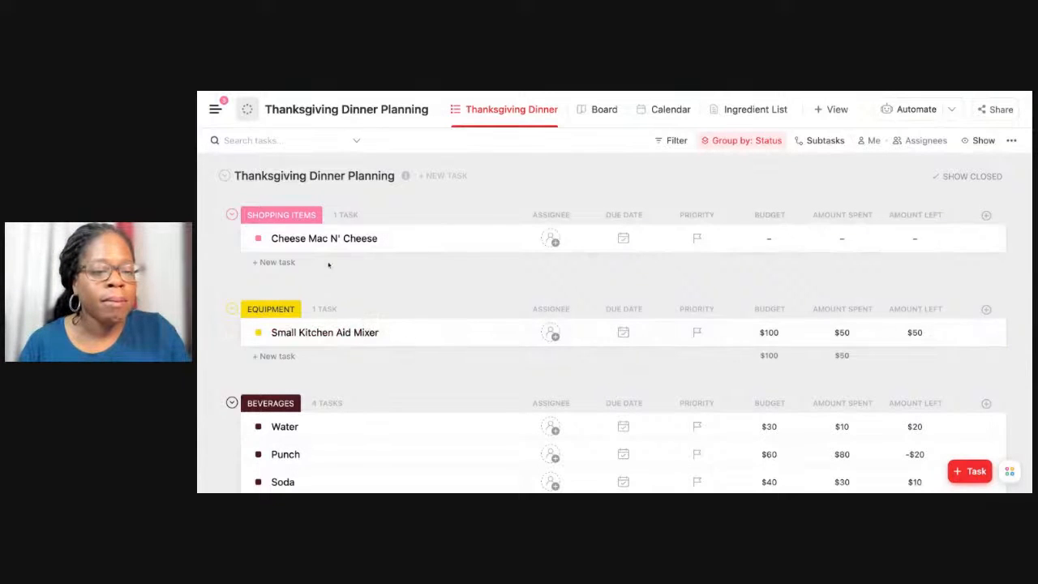
scroll(332, 276, down, 10)
scroll(328, 265, up, 10)
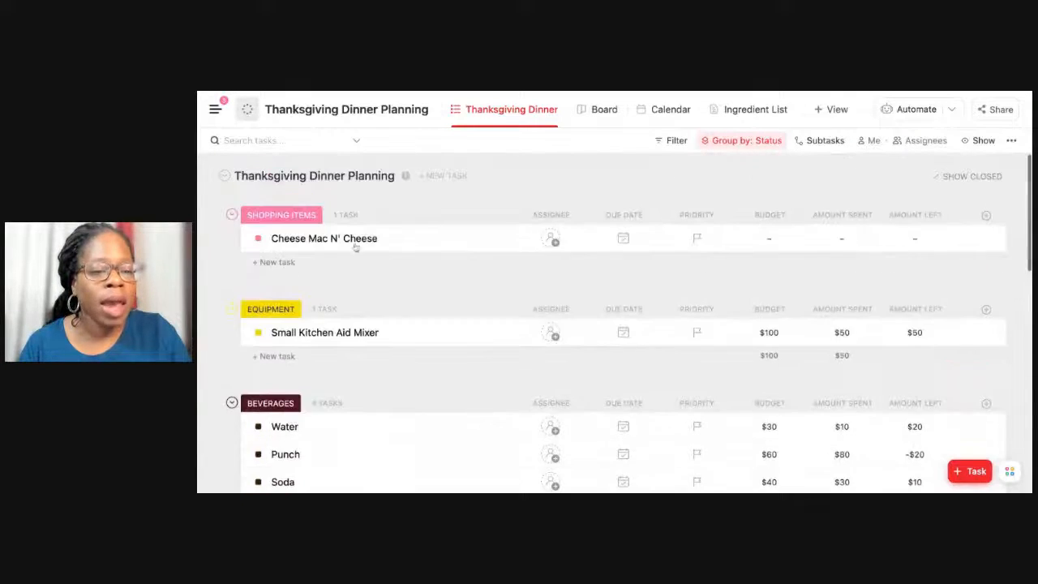
Open the Ingredient List view and review the dishes, ingredients and locations in the Thanksgiving Ingredients table.
click(734, 122)
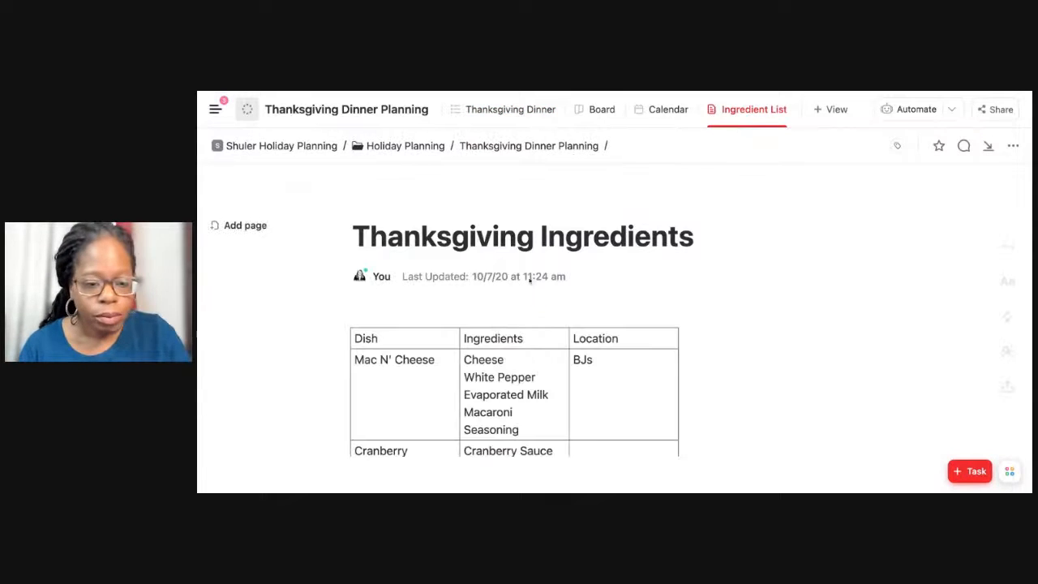
scroll(526, 340, down, 2)
scroll(527, 341, down, 1)
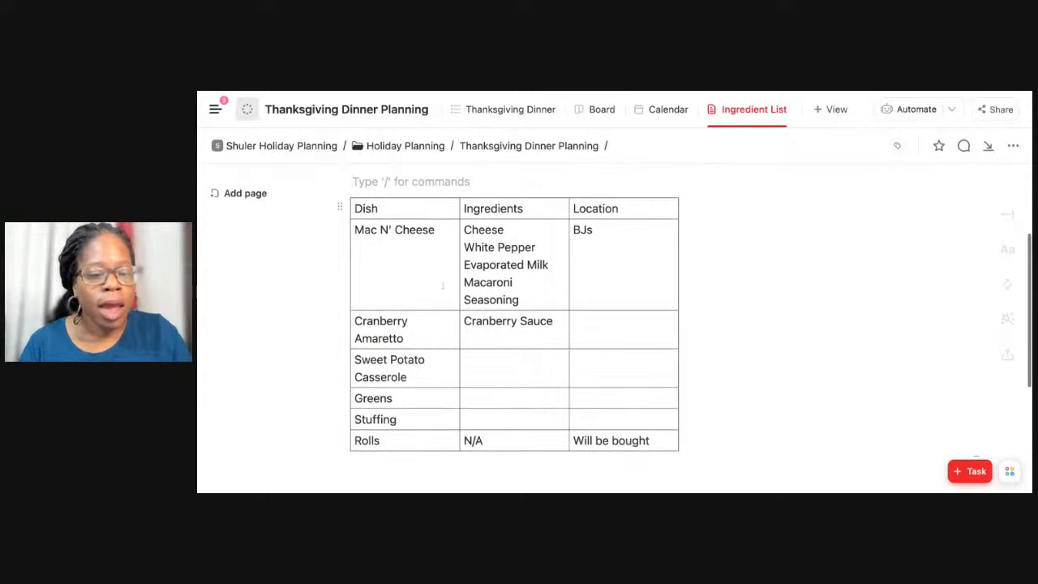
click(437, 258)
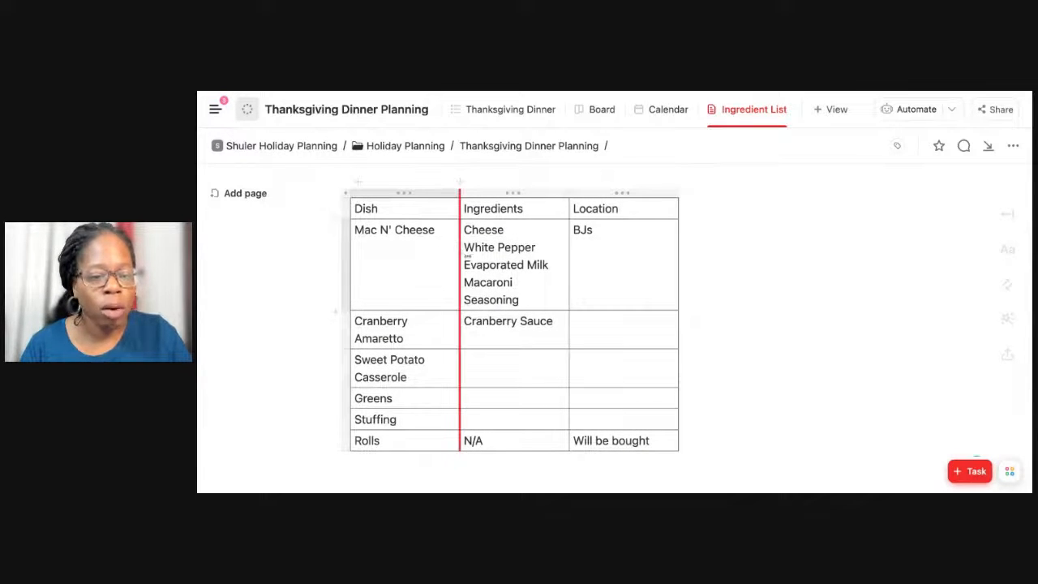
click(598, 229)
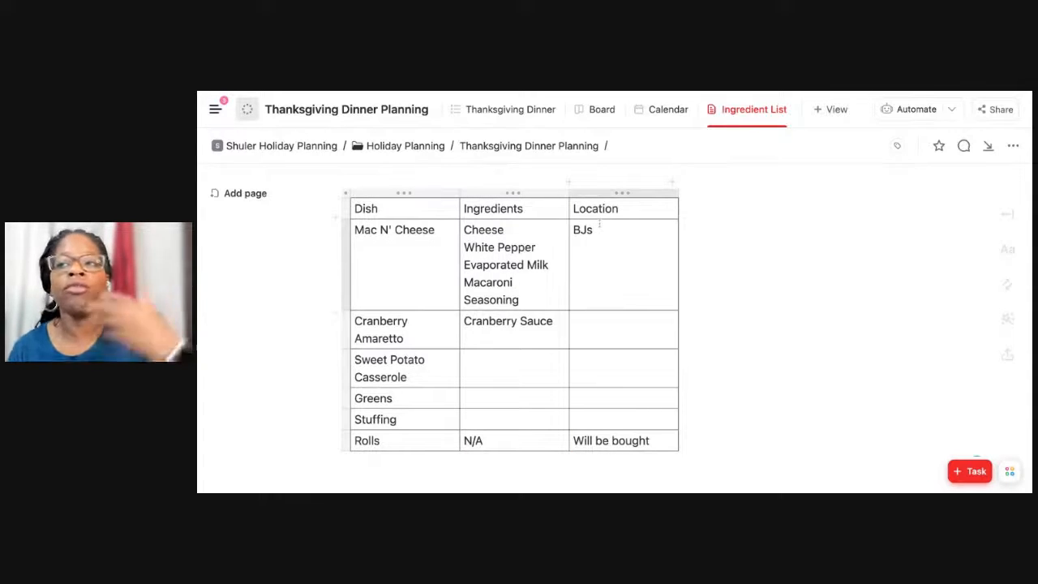
scroll(588, 269, down, 3)
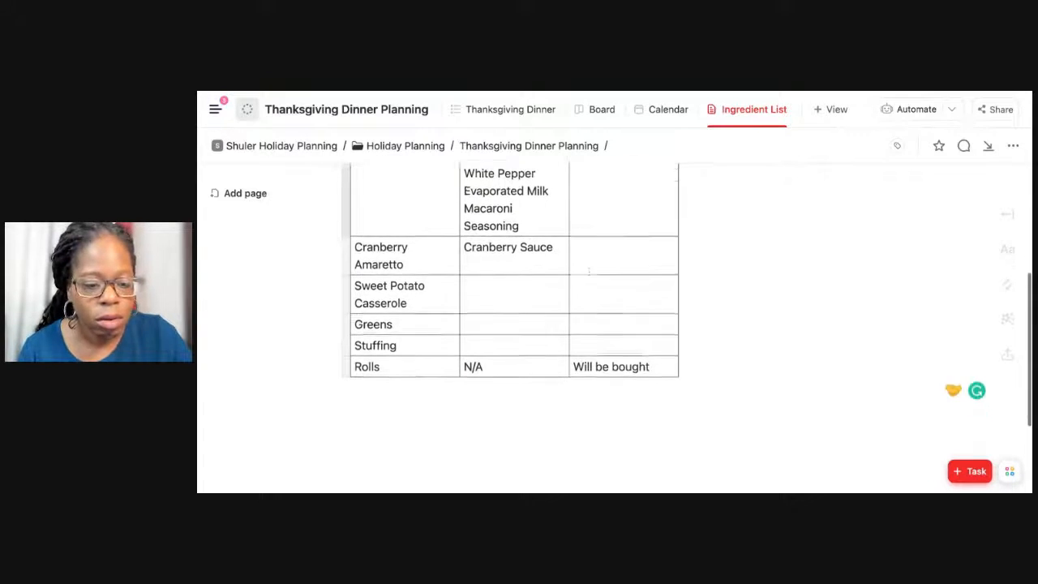
scroll(588, 269, up, 4)
scroll(588, 268, up, 2)
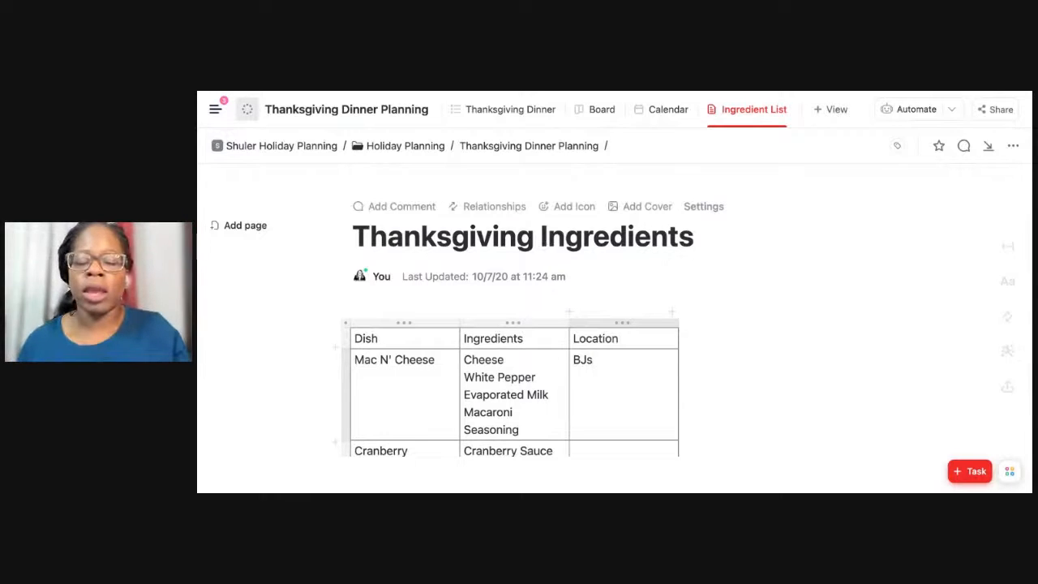
Return to the Thanksgiving Dinner view and open the status settings of the Thanksgiving Dinner Planning list.
click(514, 120)
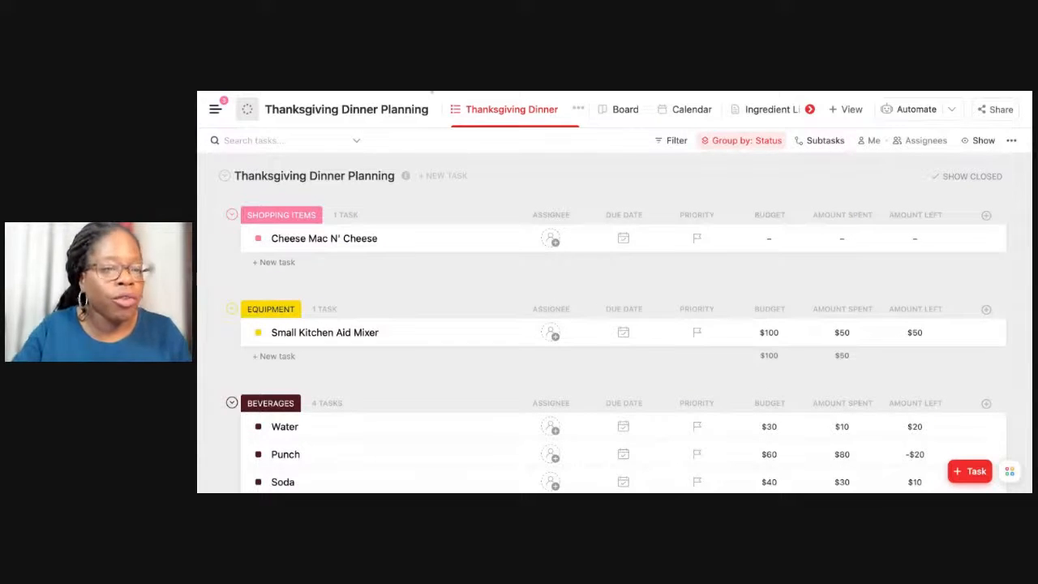
click(215, 109)
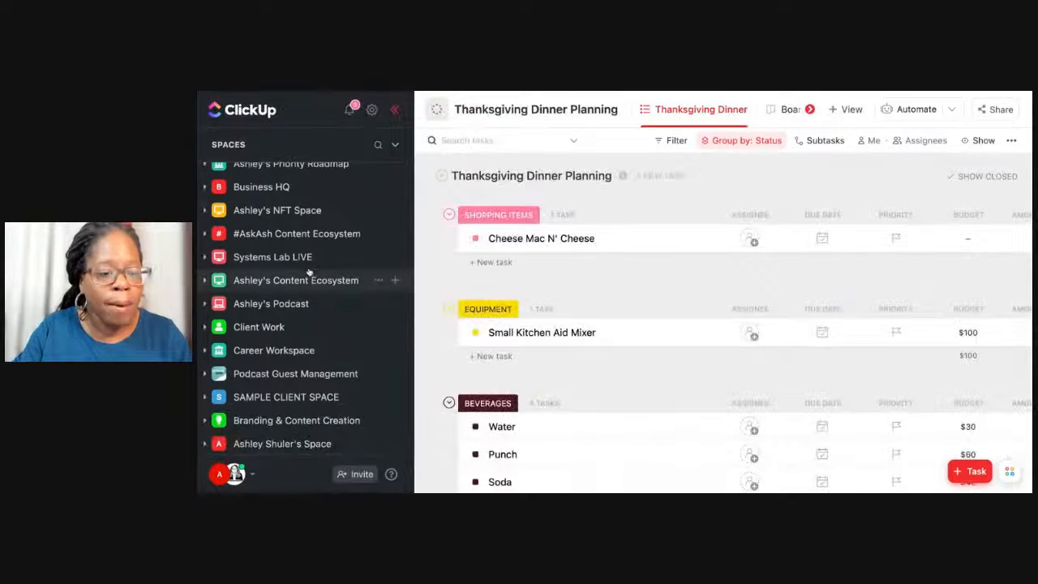
scroll(308, 273, down, 6)
scroll(305, 267, up, 3)
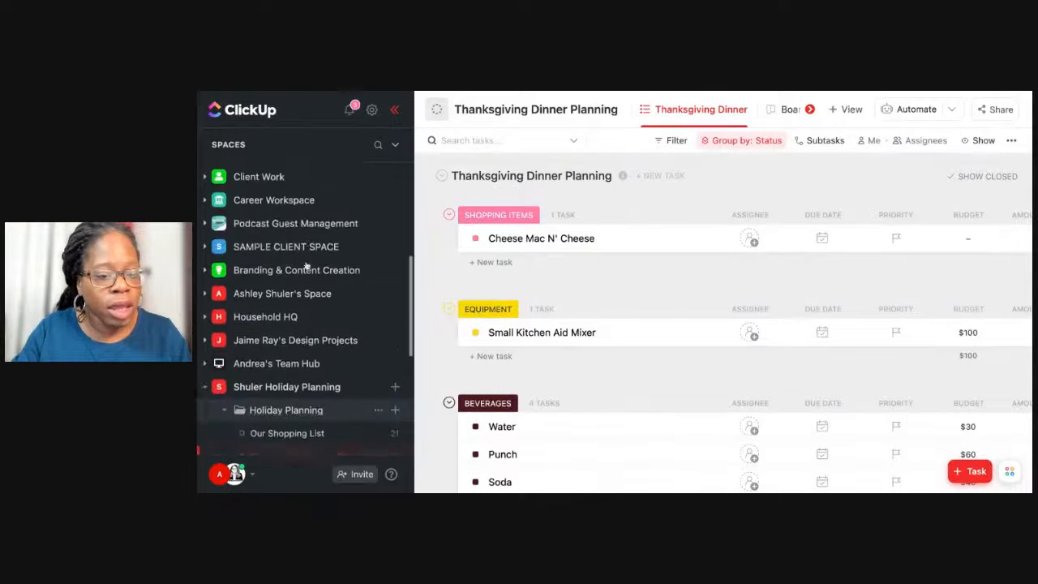
scroll(306, 266, down, 3)
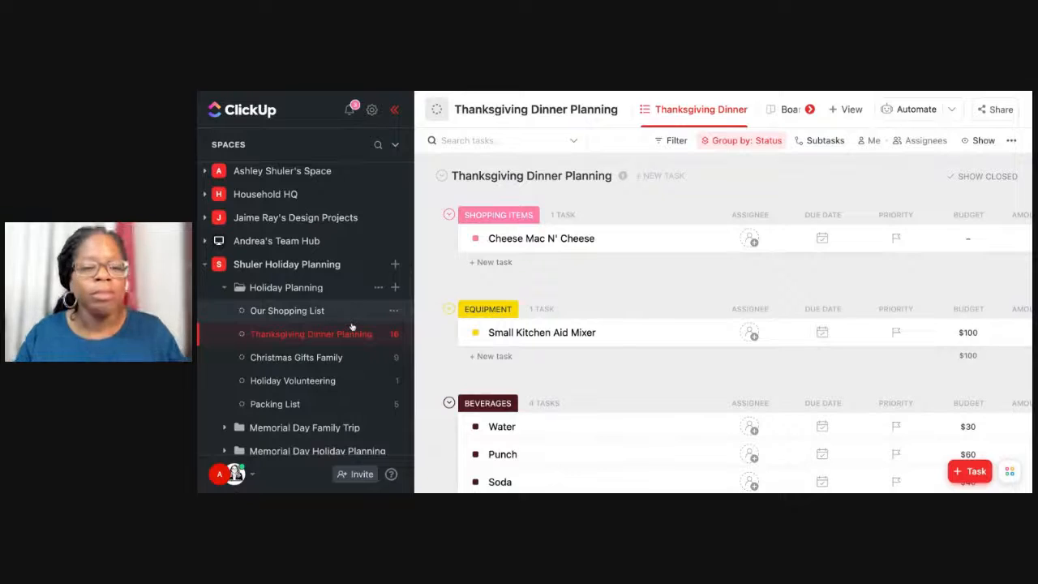
click(393, 334)
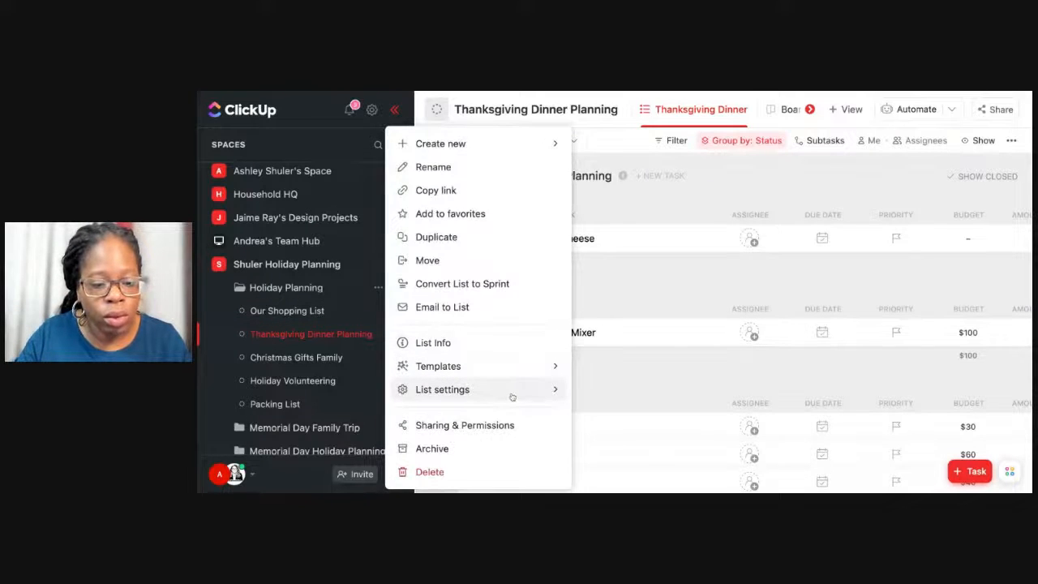
mouse_move(512, 397)
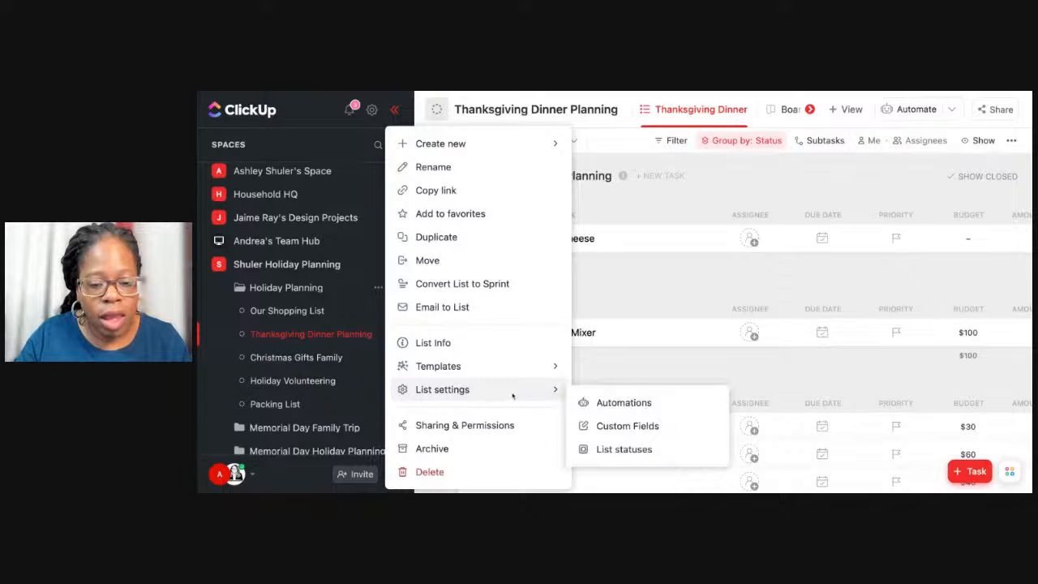
click(595, 451)
scroll(673, 355, down, 3)
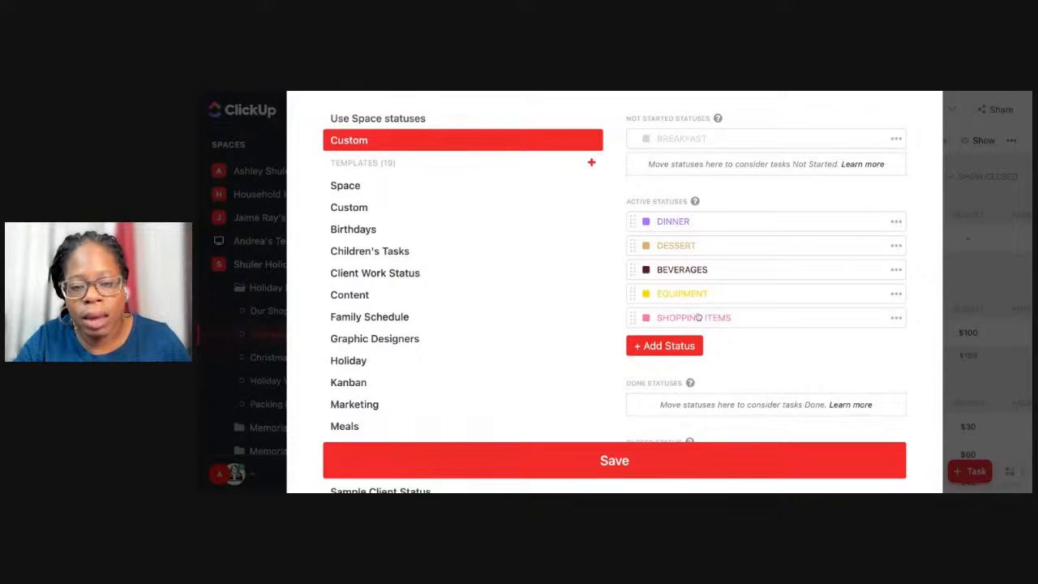
scroll(698, 317, up, 1)
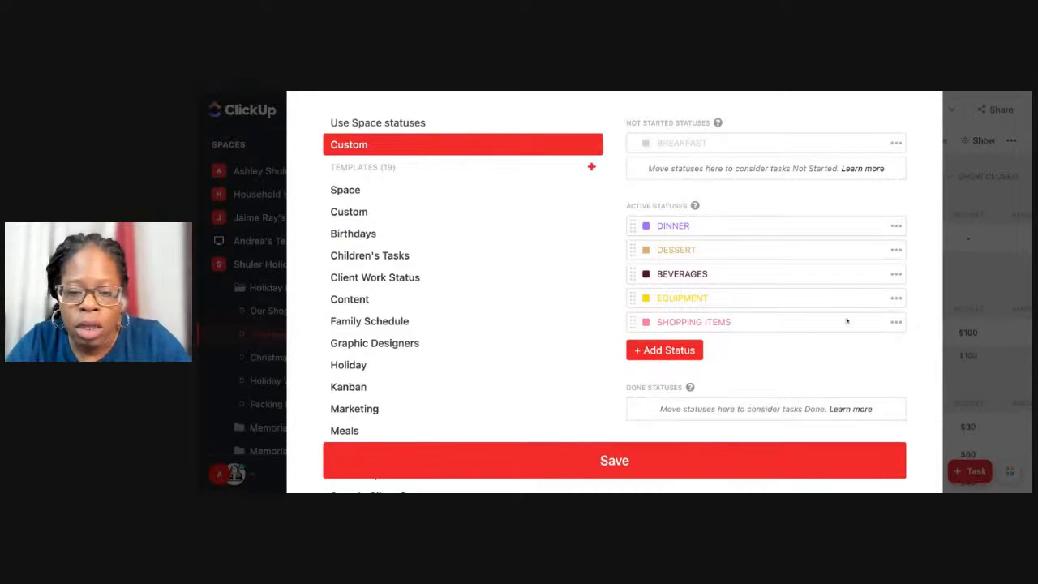
Add an active status named B-FAST and give it the dark orange colour.
click(665, 350)
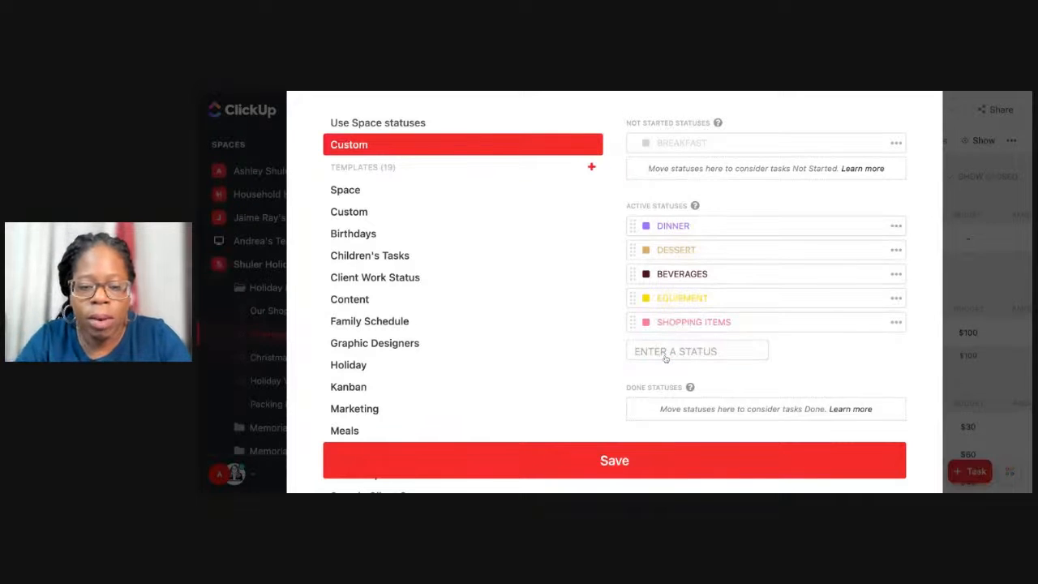
text(B-FAST)
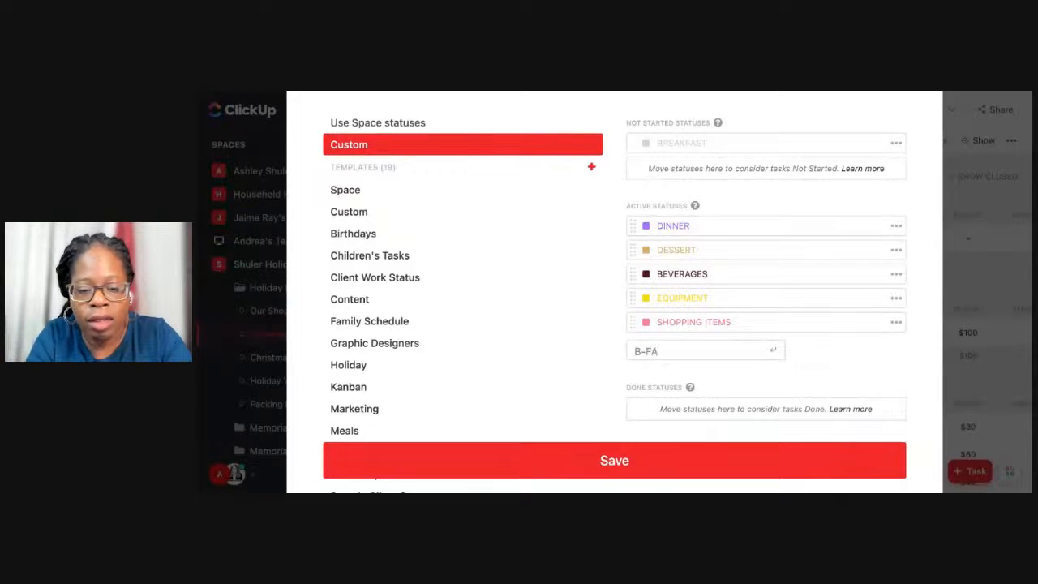
key(Return)
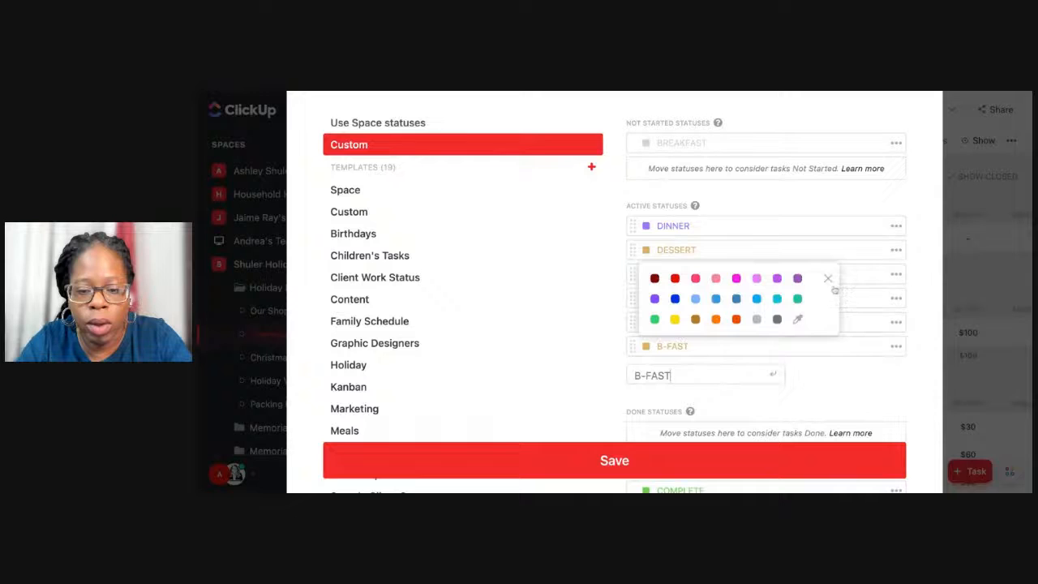
click(735, 319)
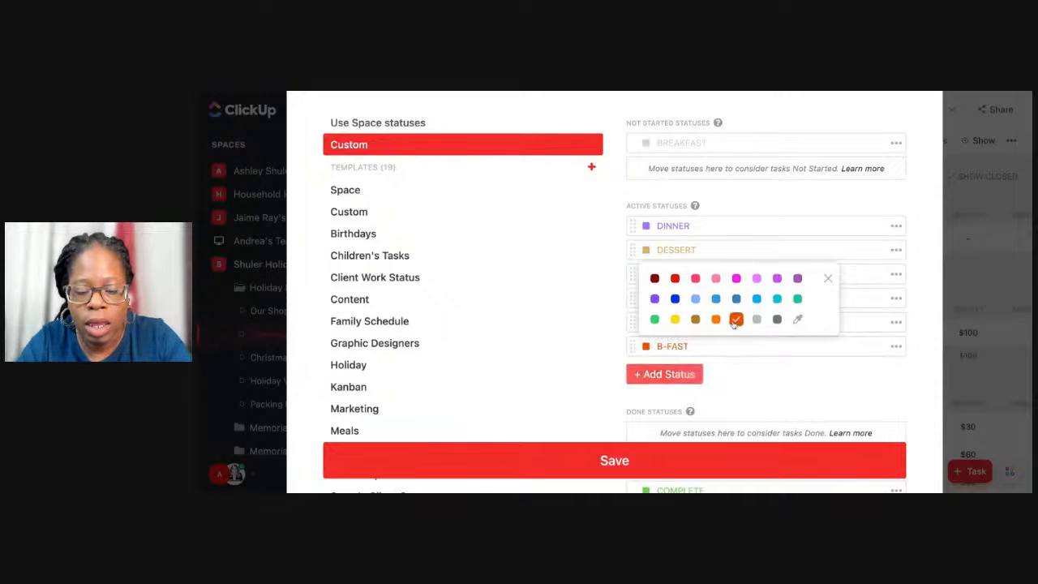
Clear the name of the BREAKFAST status in the Not Started group.
click(718, 141)
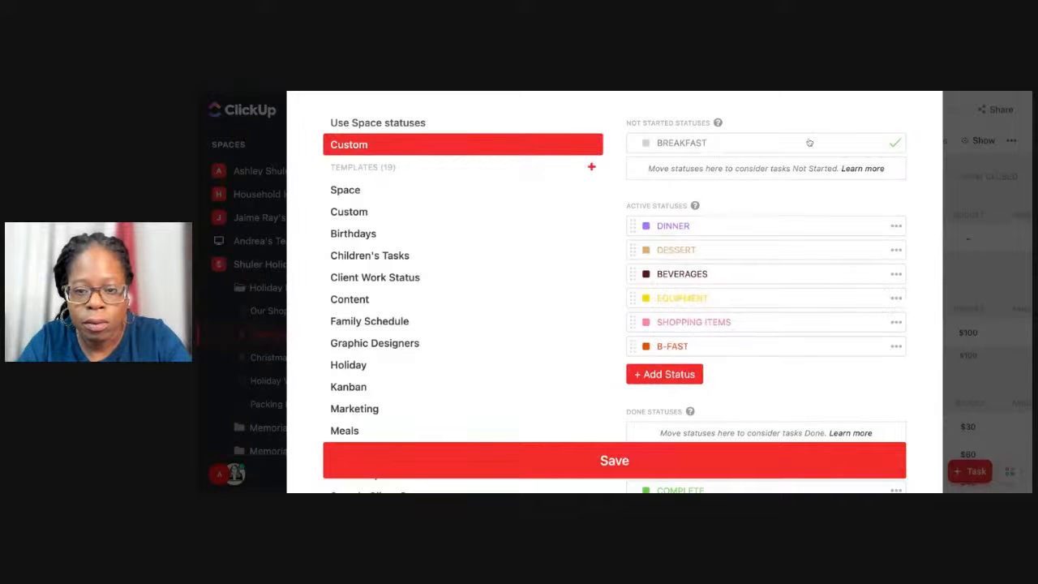
key(ctrl+a)
text(SH)
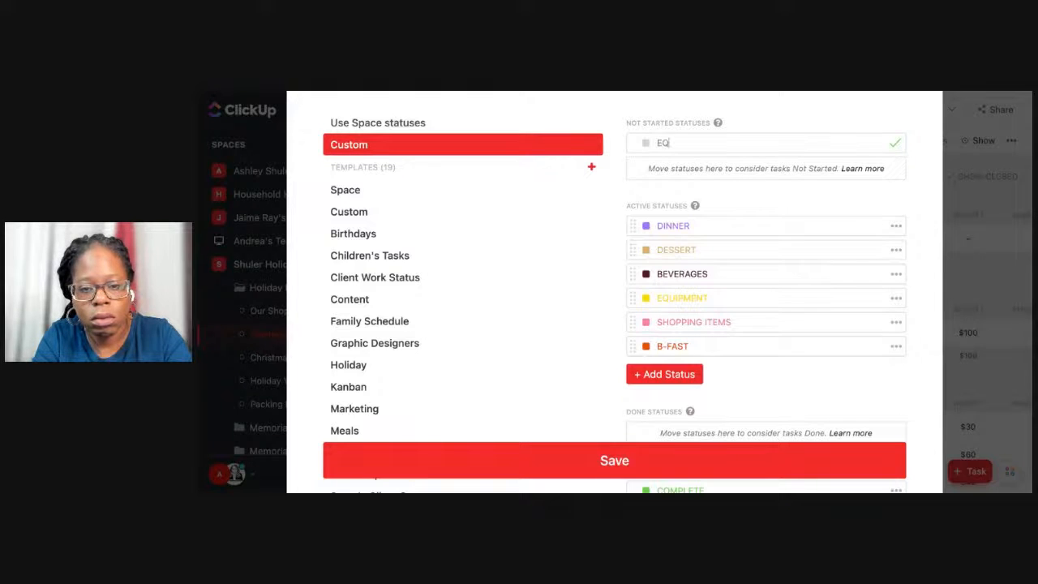
key(BackSpace)
key(BackSpace)
key(BackSpace)
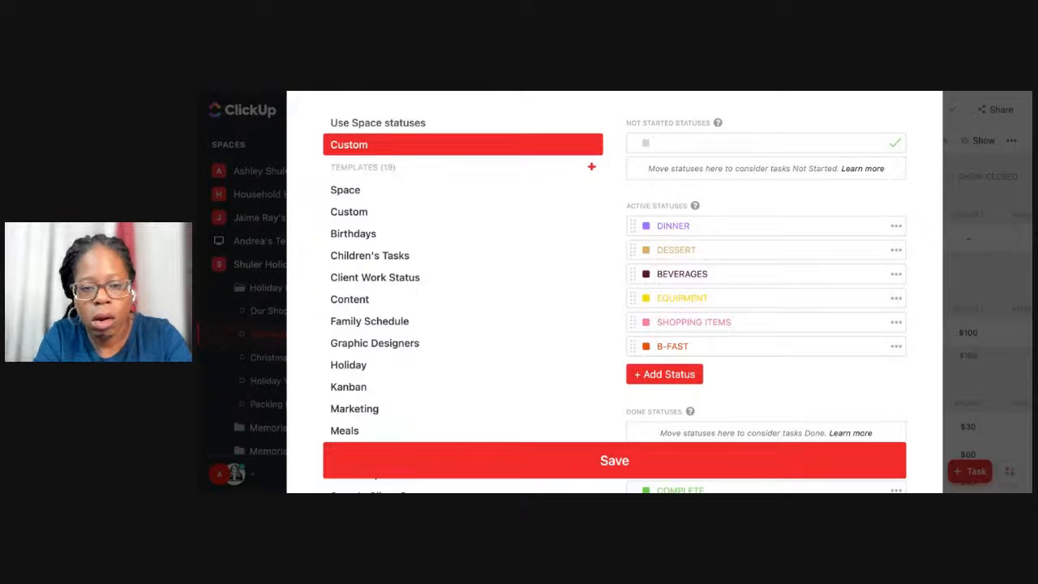
click(726, 361)
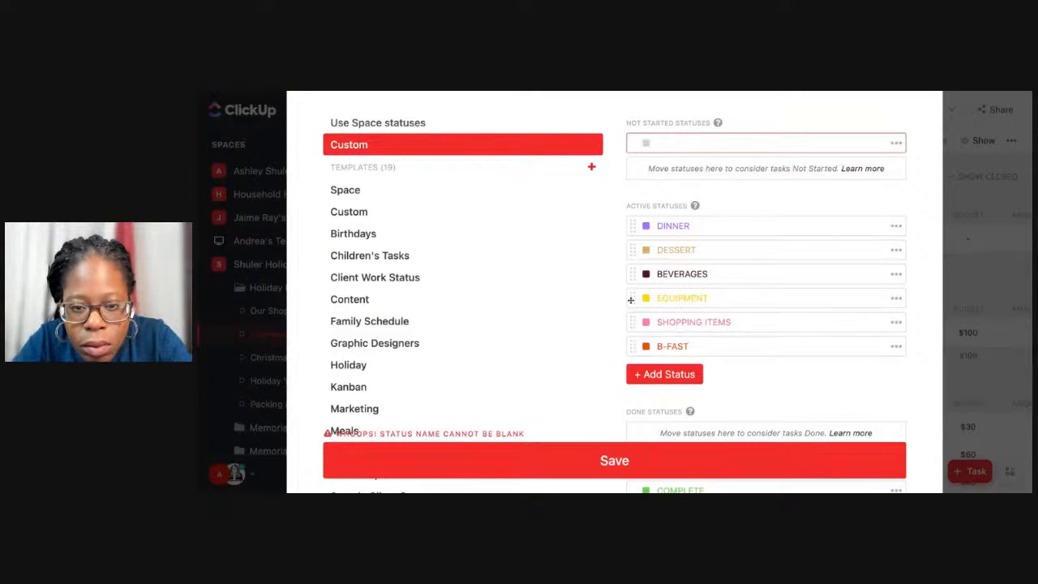
Move the EQUIPMENT status into the Not Started group and check the options available for the blank status.
drag(630, 300, 882, 154)
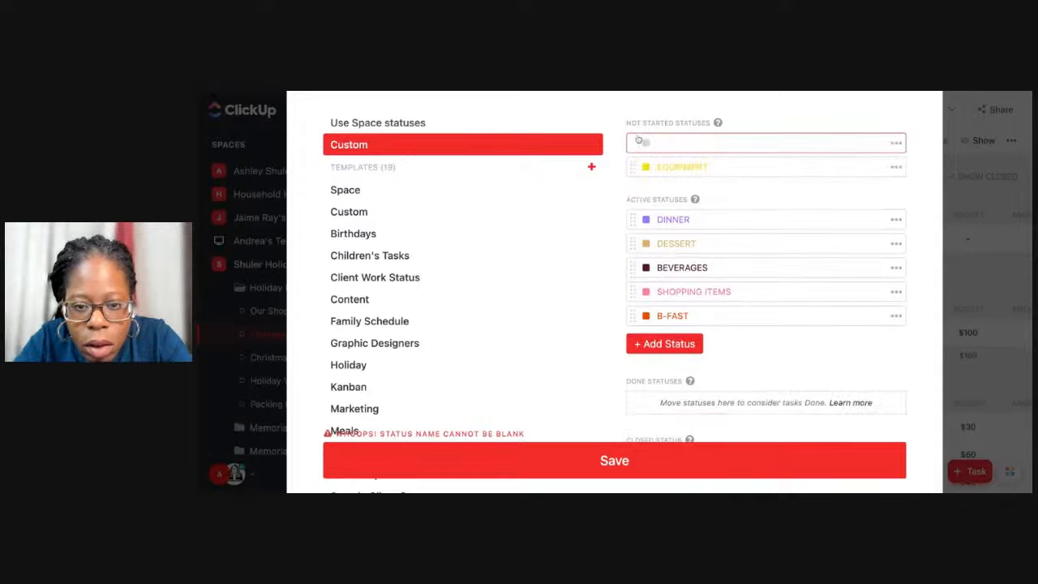
click(895, 143)
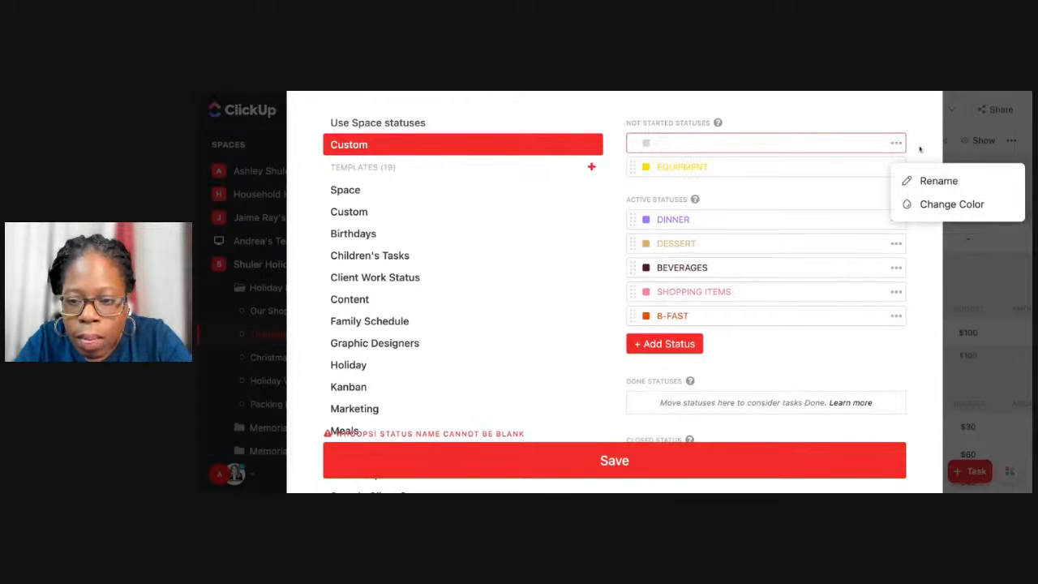
click(921, 149)
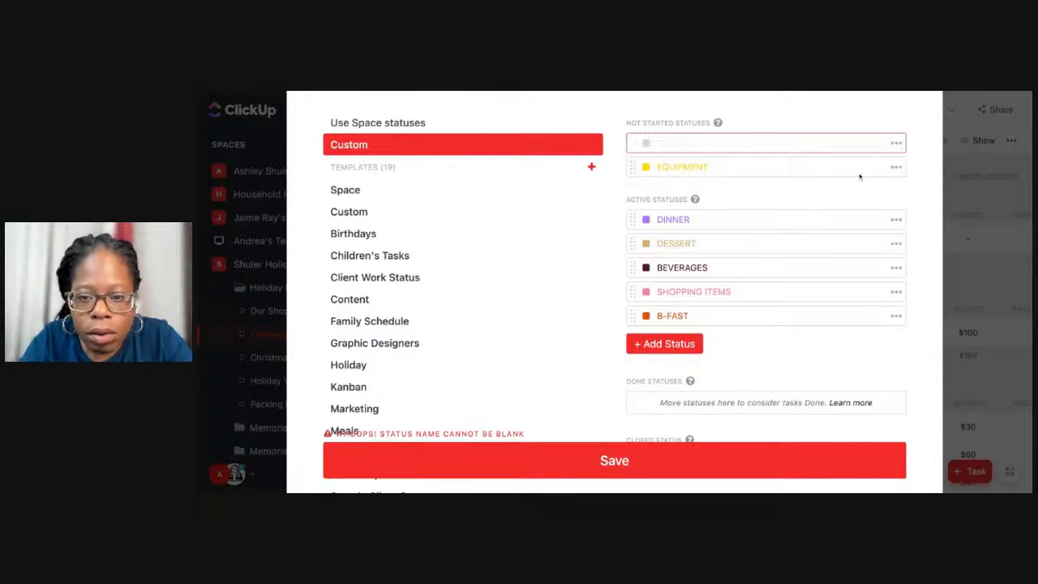
click(895, 142)
click(913, 147)
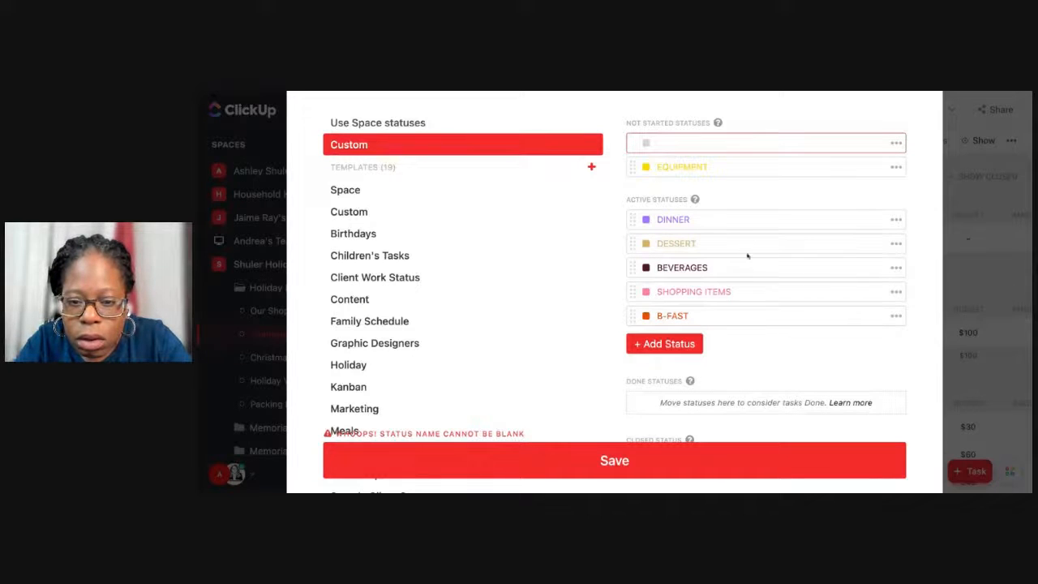
Name the blank Not Started status OTHER IDEAS? and give it the dark blue colour.
click(718, 144)
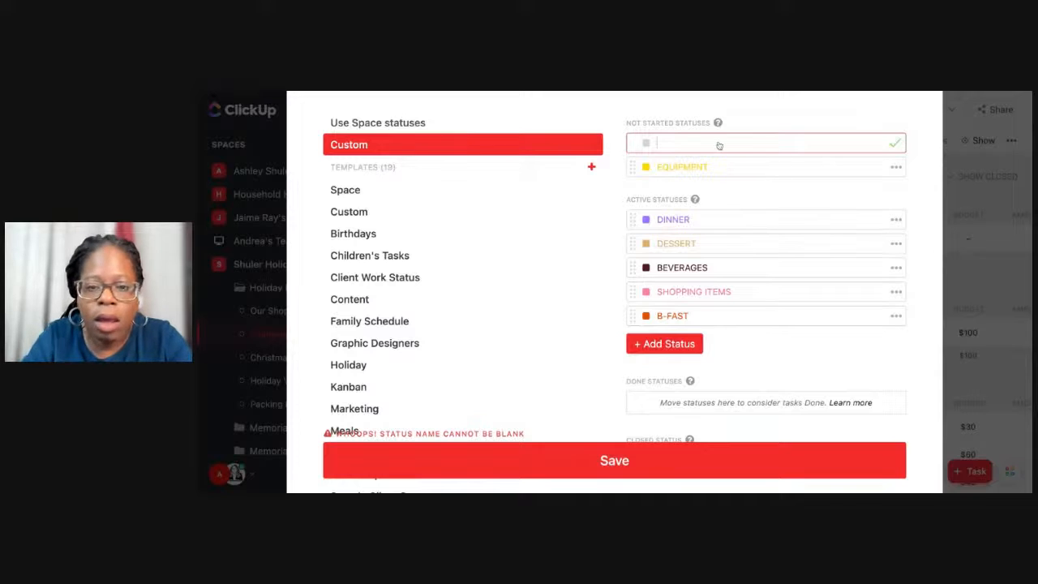
text(OTHER IDEAS)
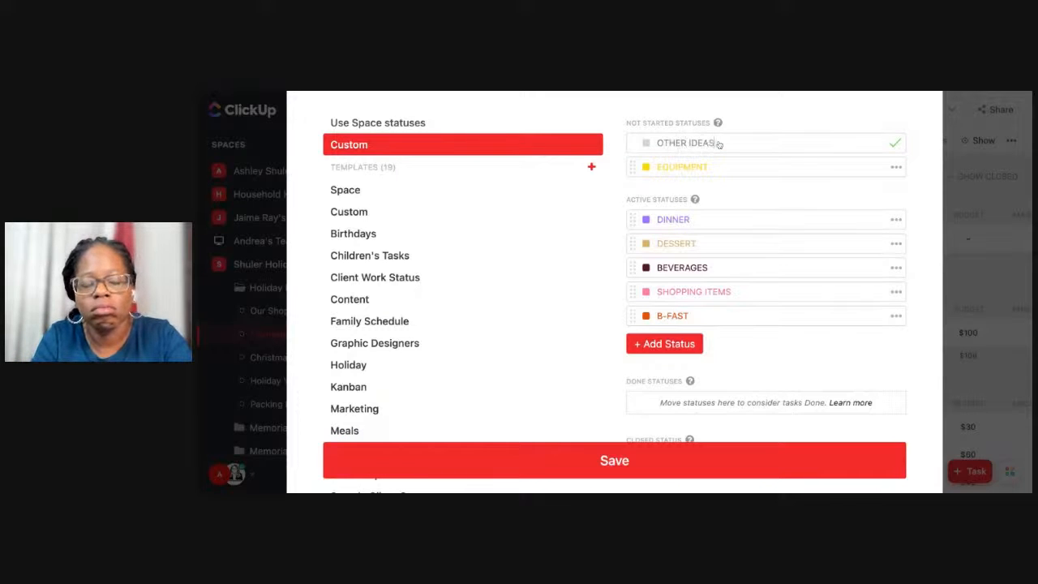
key(Return)
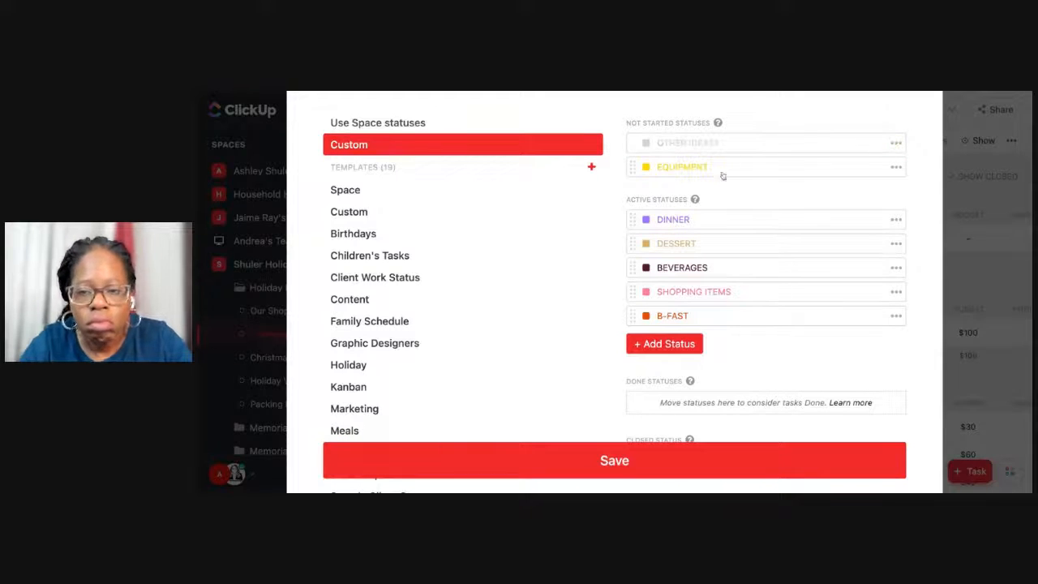
click(645, 142)
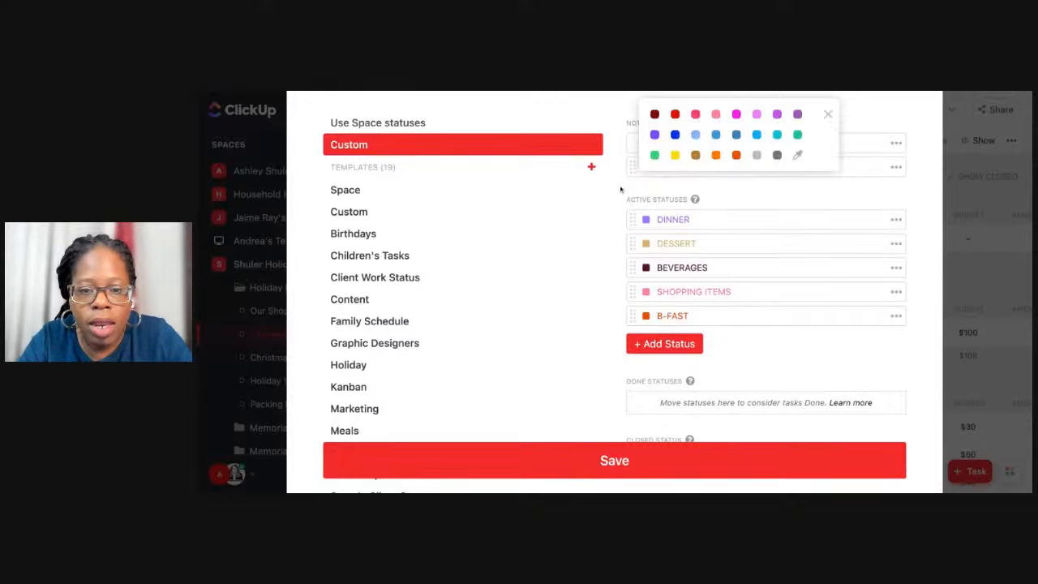
click(674, 135)
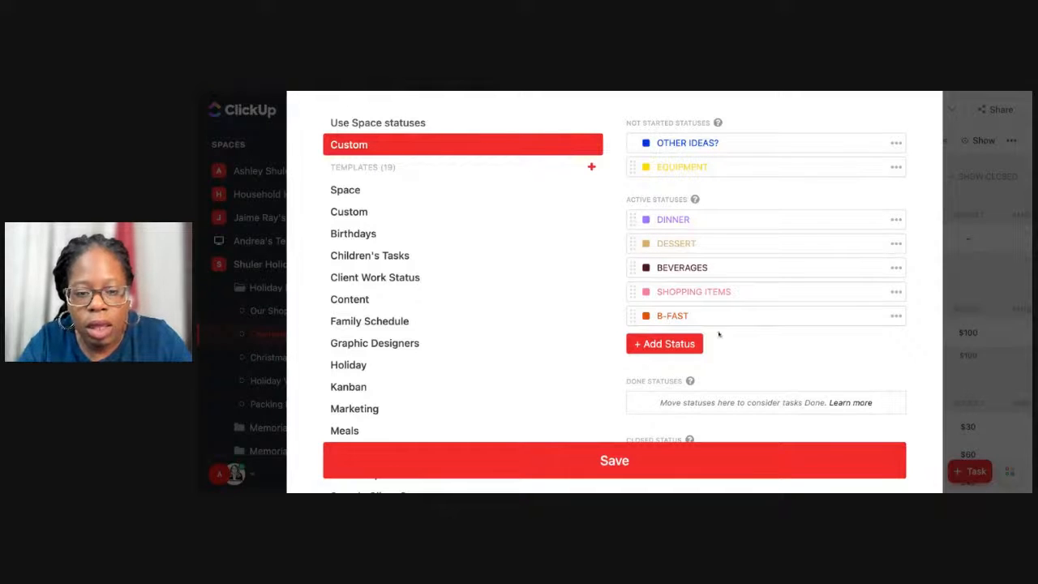
Rename the B-FAST status to THANKSGIVING BREAKFAST.
click(896, 315)
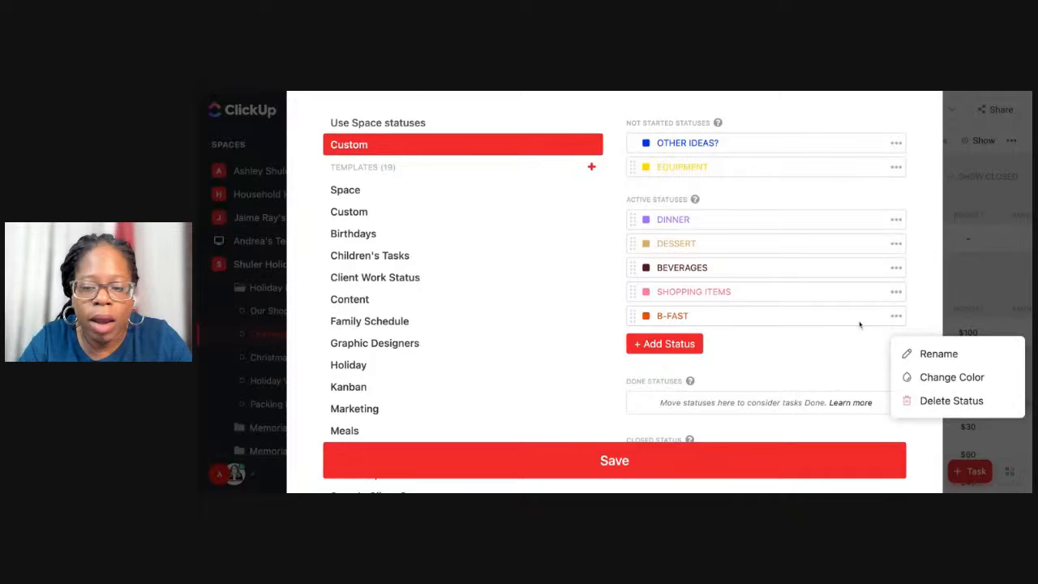
click(911, 354)
text(THANK)
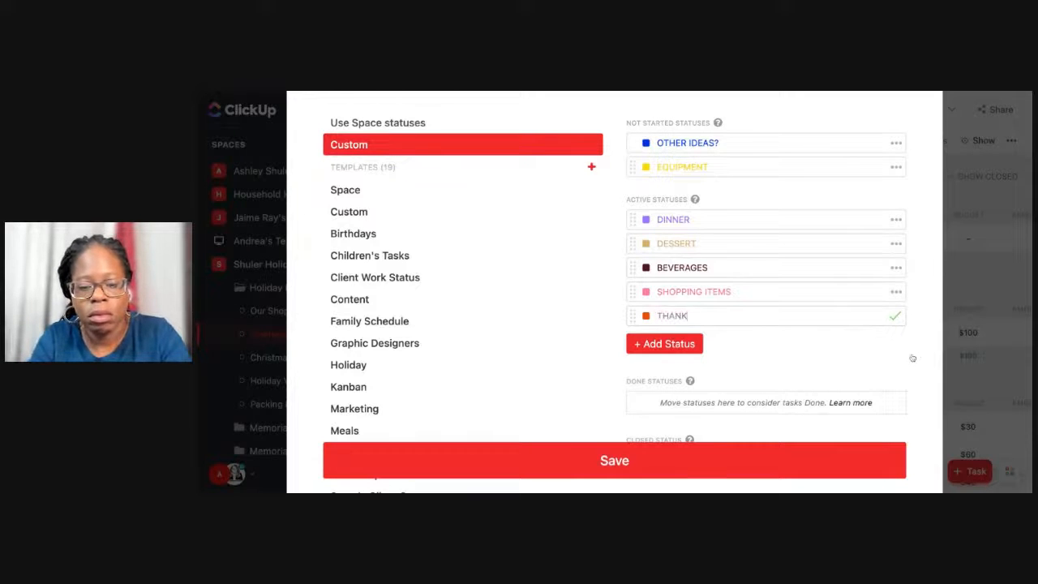
key(BackSpace)
key(BackSpace)
key(BackSpace)
key(BackSpace)
key(BackSpace)
key(BackSpace)
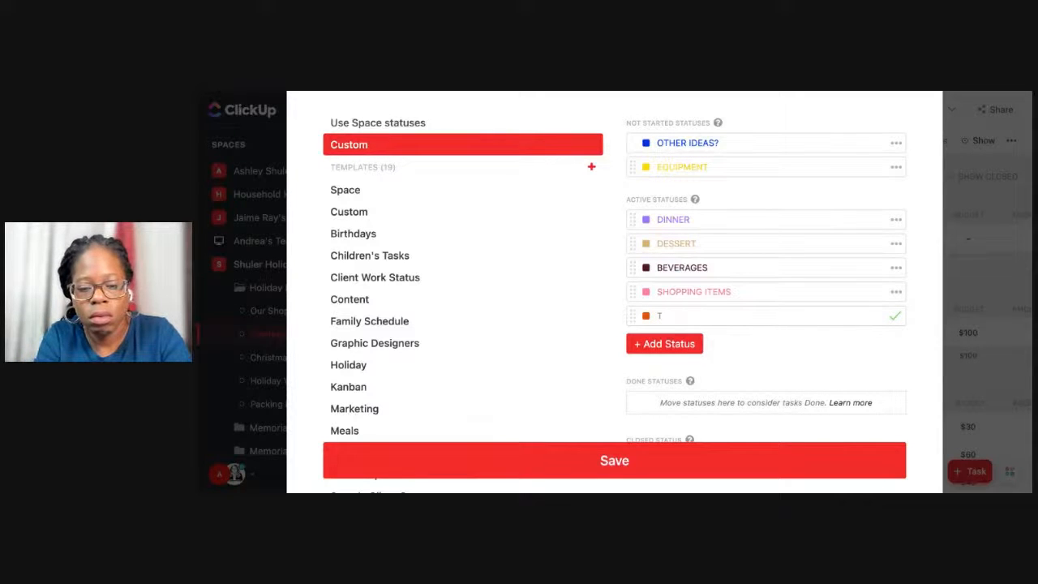
key(BackSpace)
key(BackSpace)
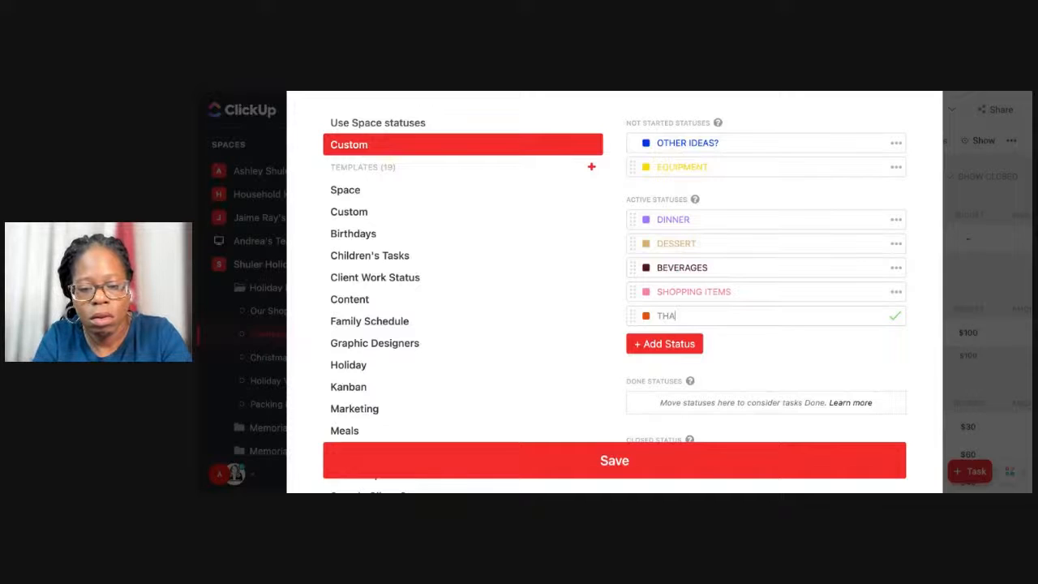
key(BackSpace)
key(BackSpace)
key(BackSpace)
text(THANKSGIV)
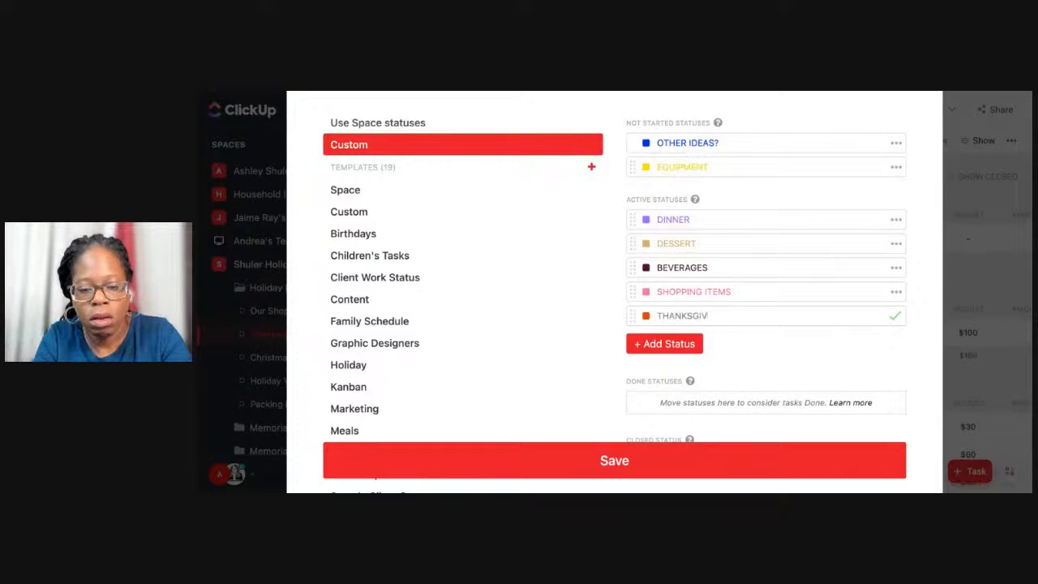
text(ING BREAK)
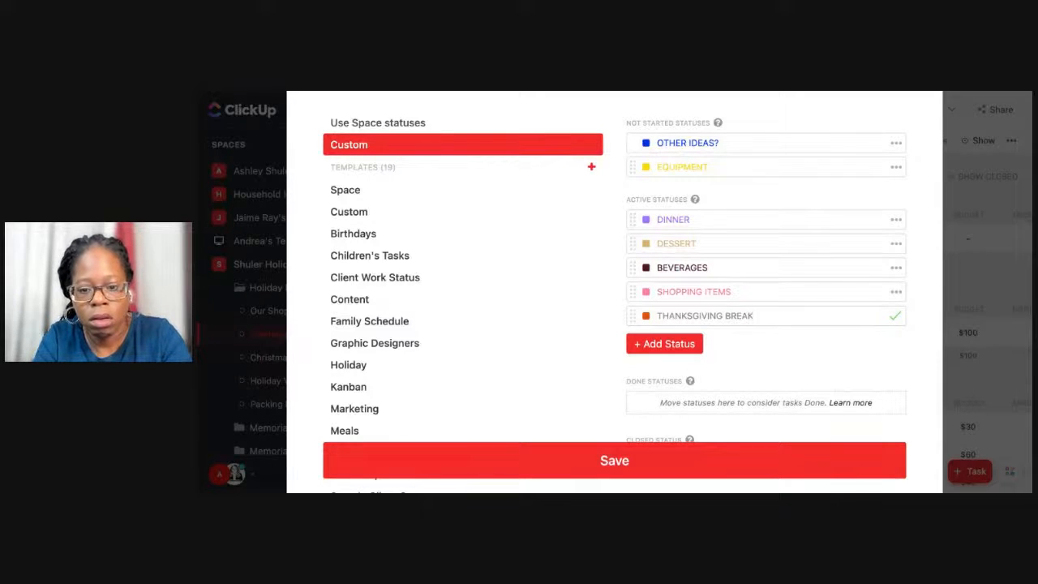
text(FAST)
key(Return)
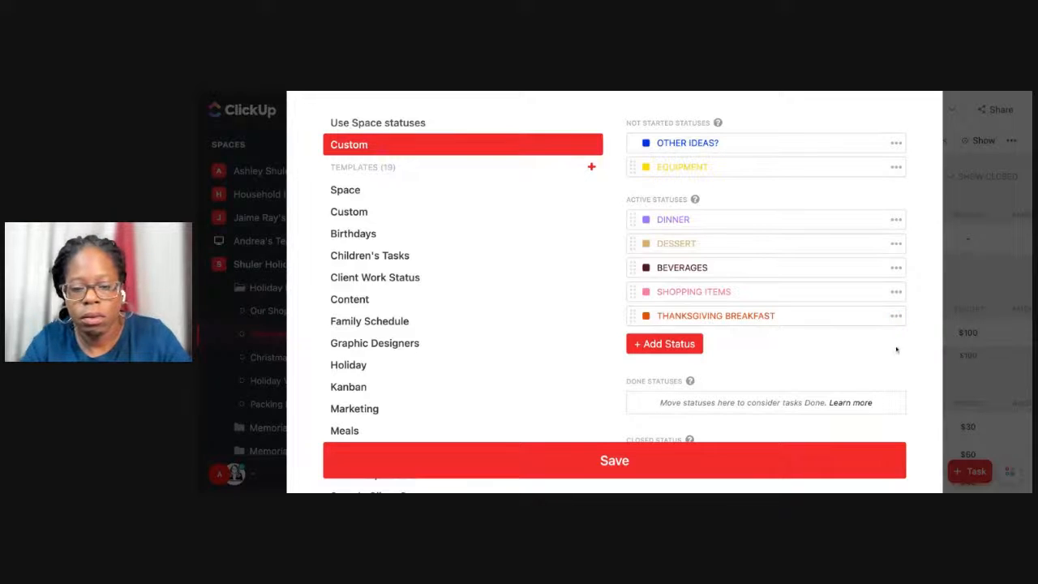
Reorder the active statuses to SHOPPING ITEMS, BEVERAGES, DESSERT, DINNER and THANKSGIVING BREAKFAST.
drag(632, 219, 630, 280)
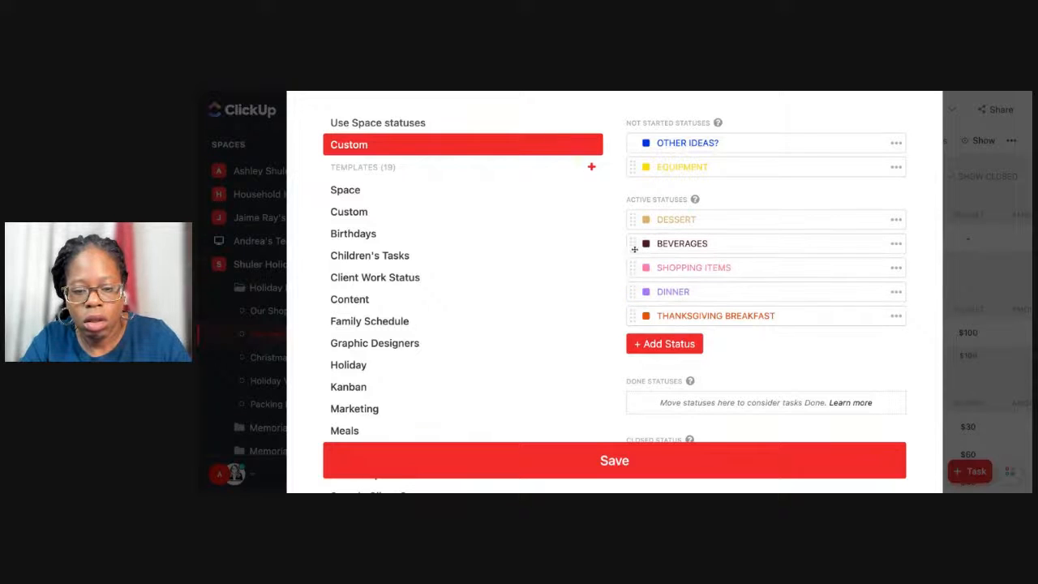
drag(635, 224, 629, 267)
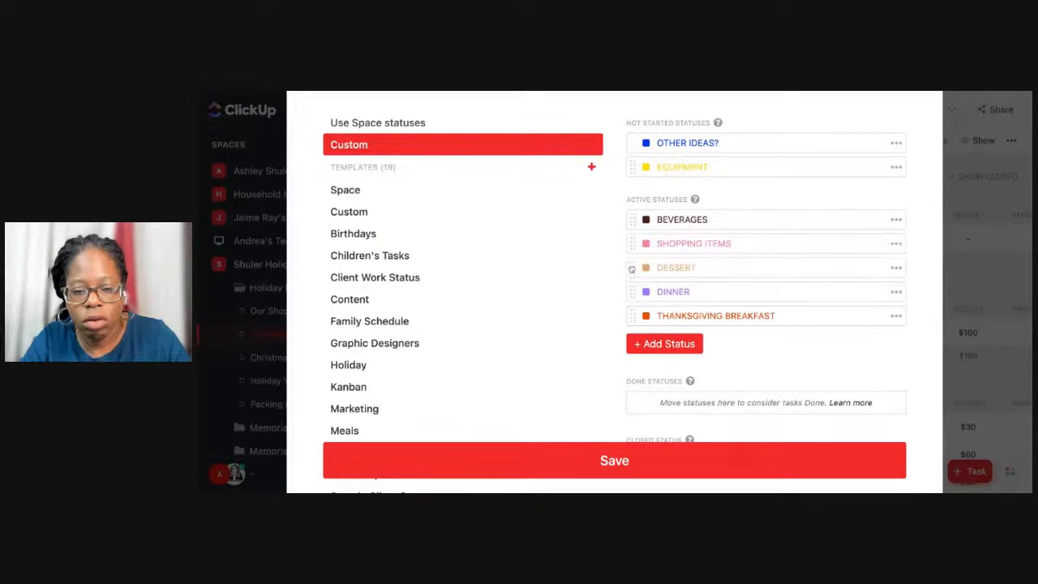
drag(629, 221, 633, 252)
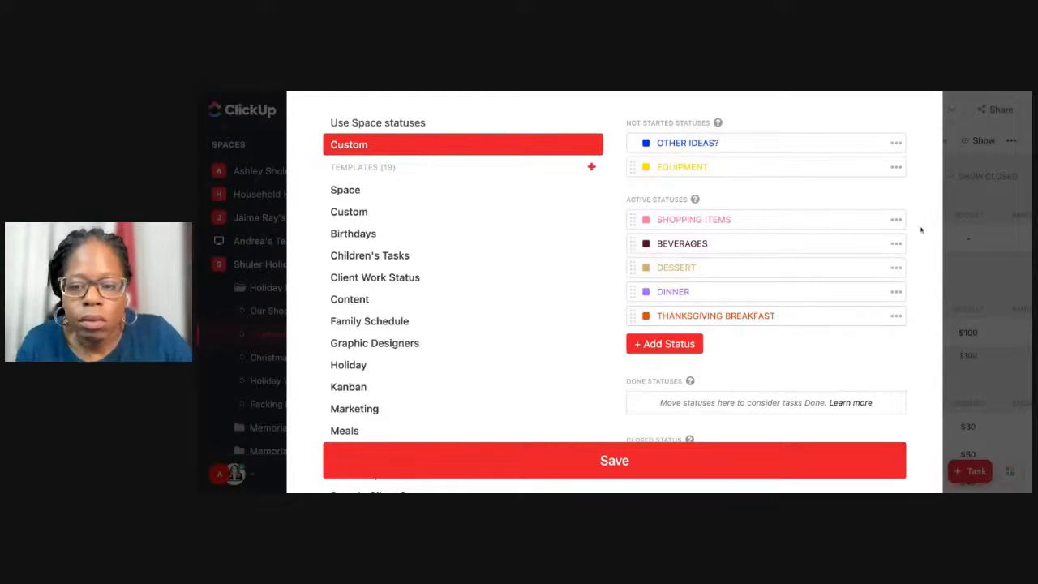
Delete the SHOPPING ITEMS status and save the list's status changes.
click(895, 220)
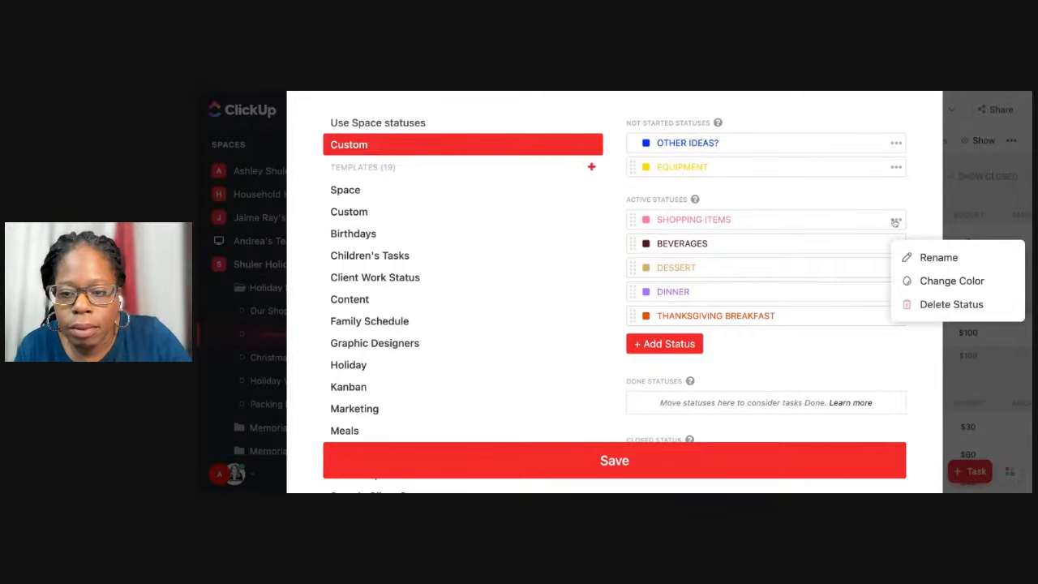
click(925, 304)
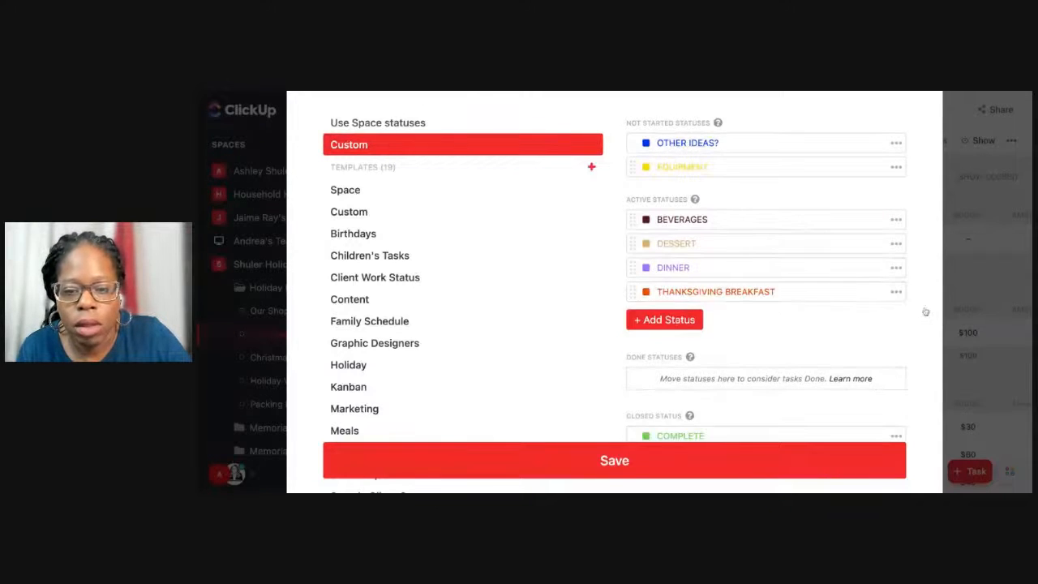
click(659, 469)
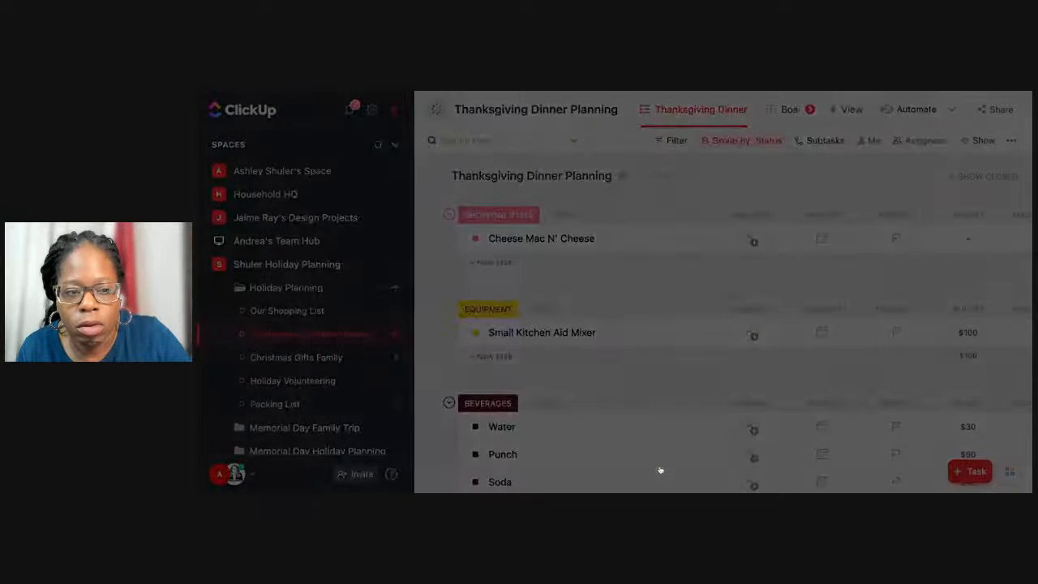
Map the old BREAKFAST status to THANKSGIVING BREAKFAST and SHOPPING ITEMS to OTHER IDEAS?, and apply the mapping.
scroll(502, 382, down, 3)
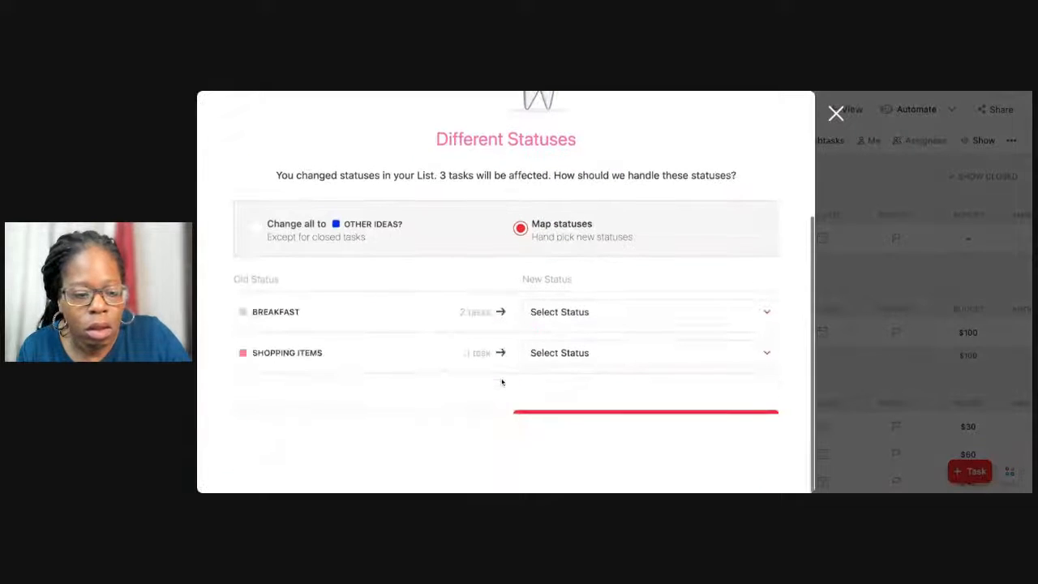
click(563, 312)
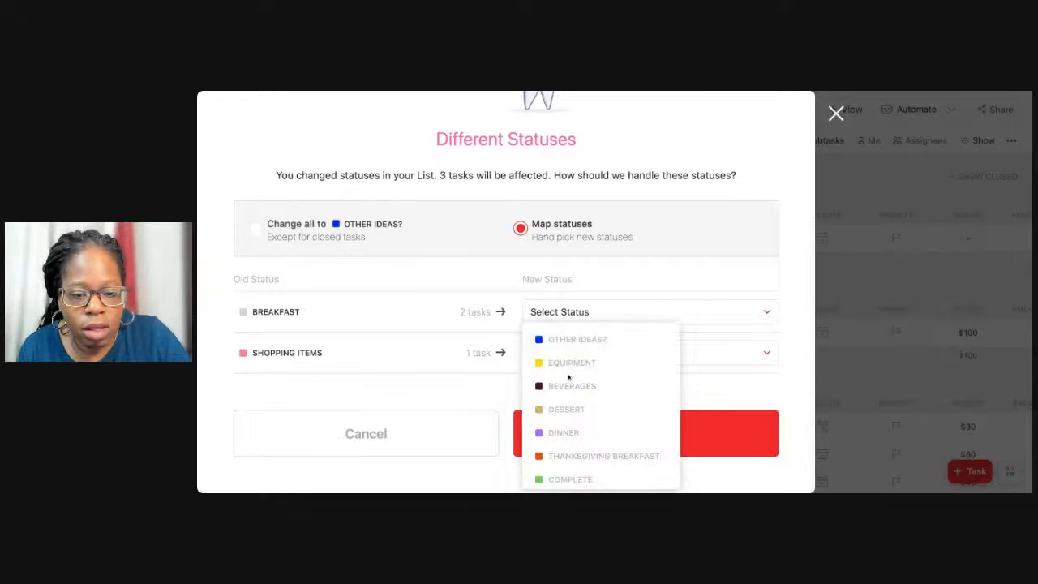
click(574, 459)
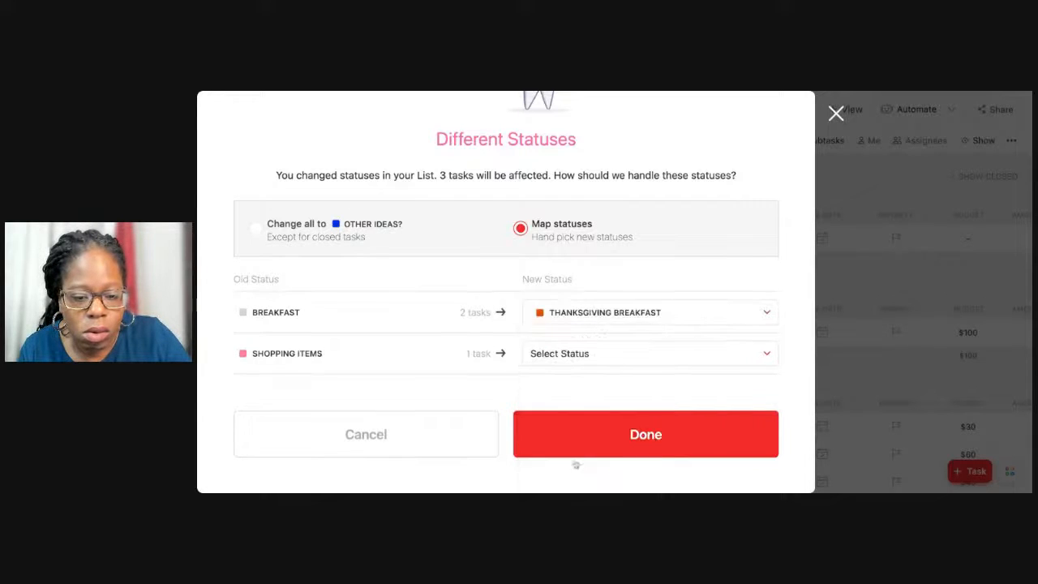
click(585, 355)
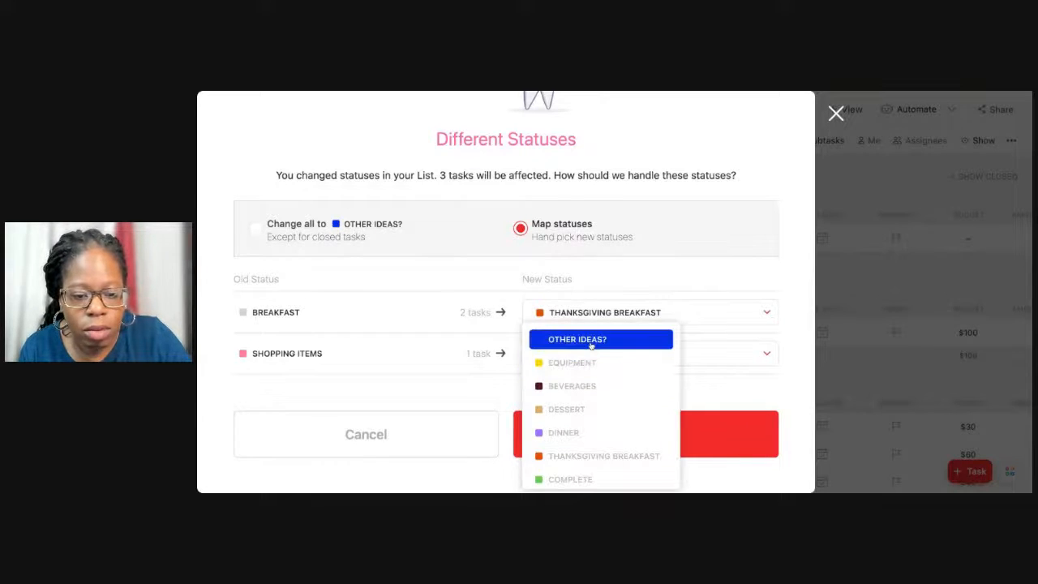
click(587, 339)
click(591, 350)
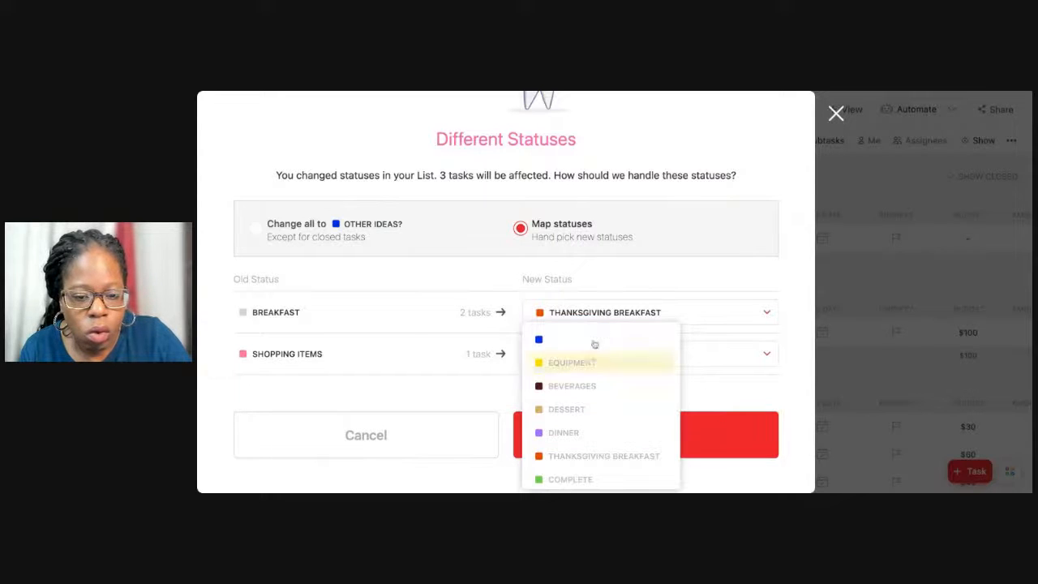
click(592, 341)
click(595, 453)
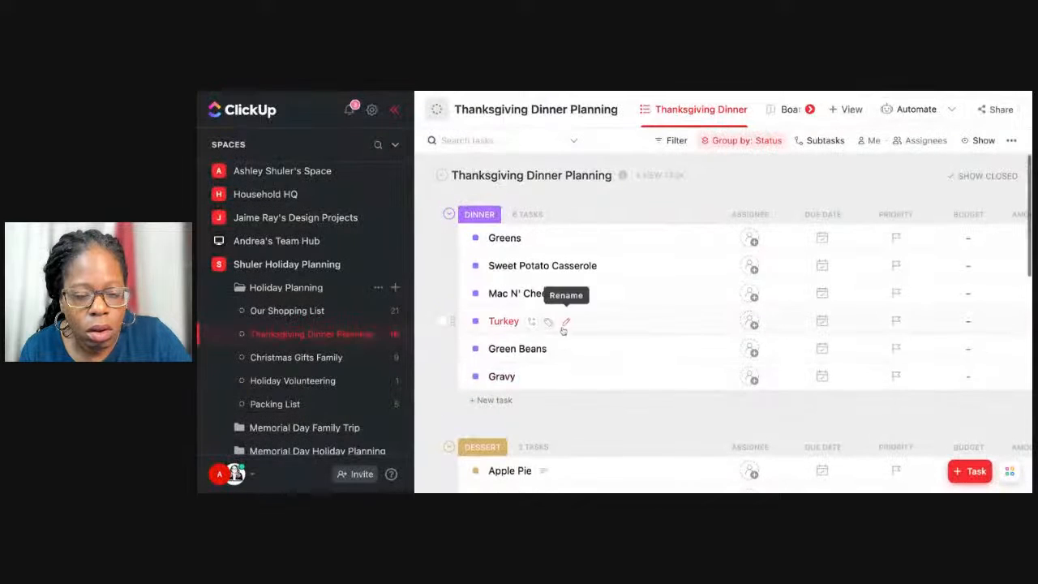
Select the Breakfast Casserole task in the OTHER IDEAS? group and try the bulk status change.
scroll(562, 328, down, 3)
scroll(563, 330, down, 5)
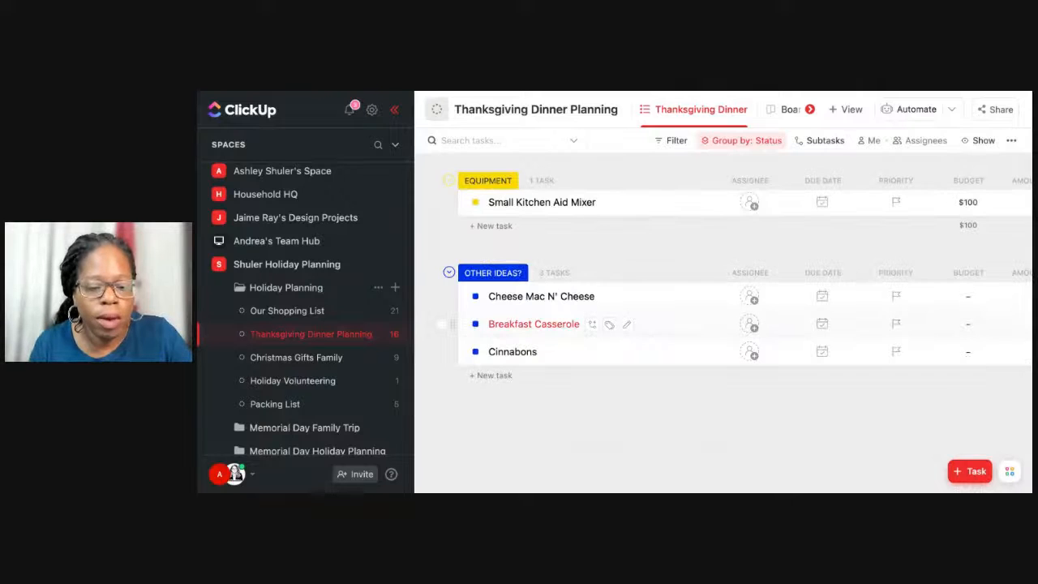
scroll(563, 328, up, 1)
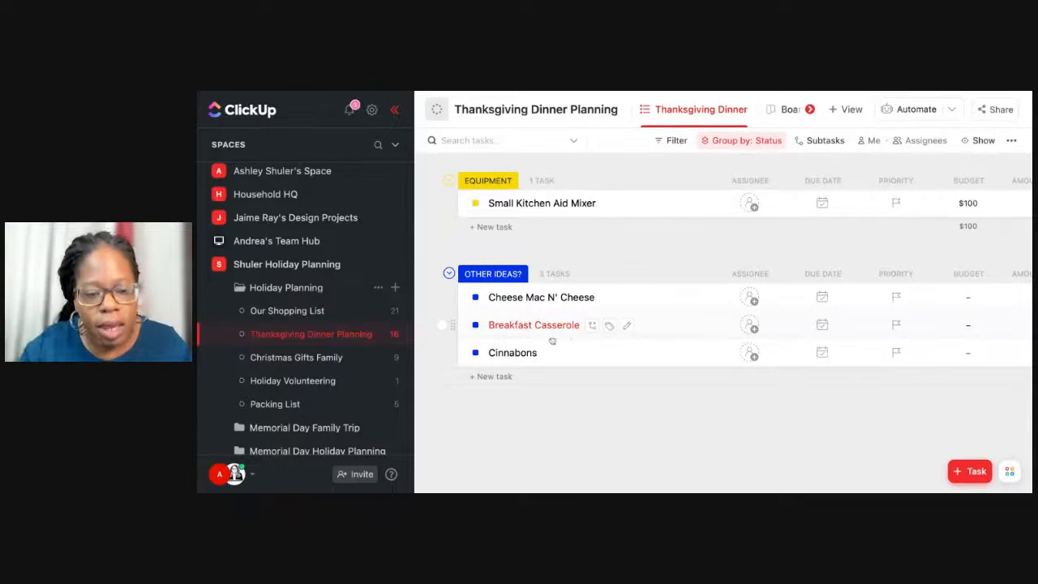
click(442, 324)
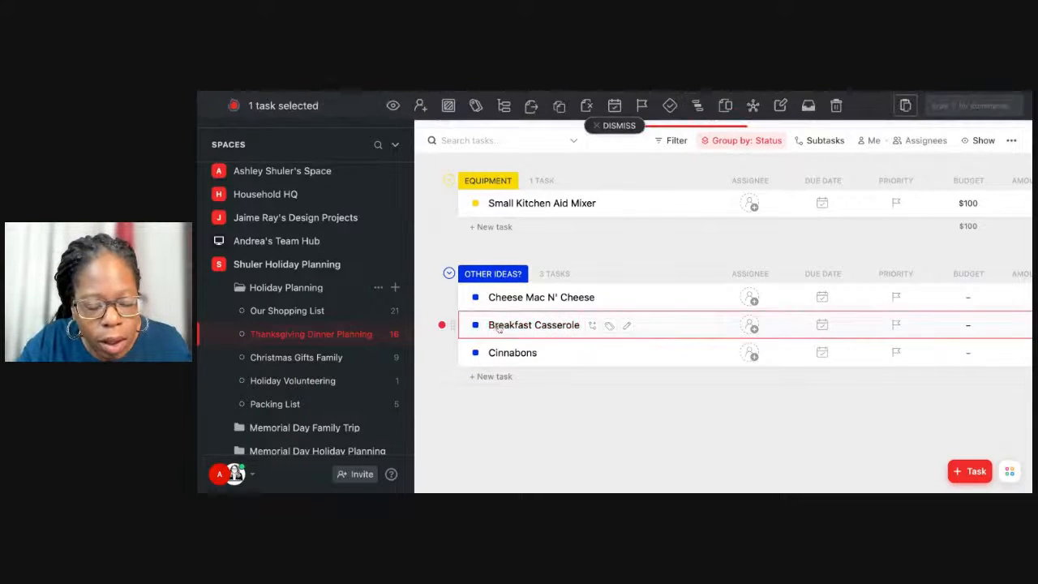
scroll(498, 326, up, 10)
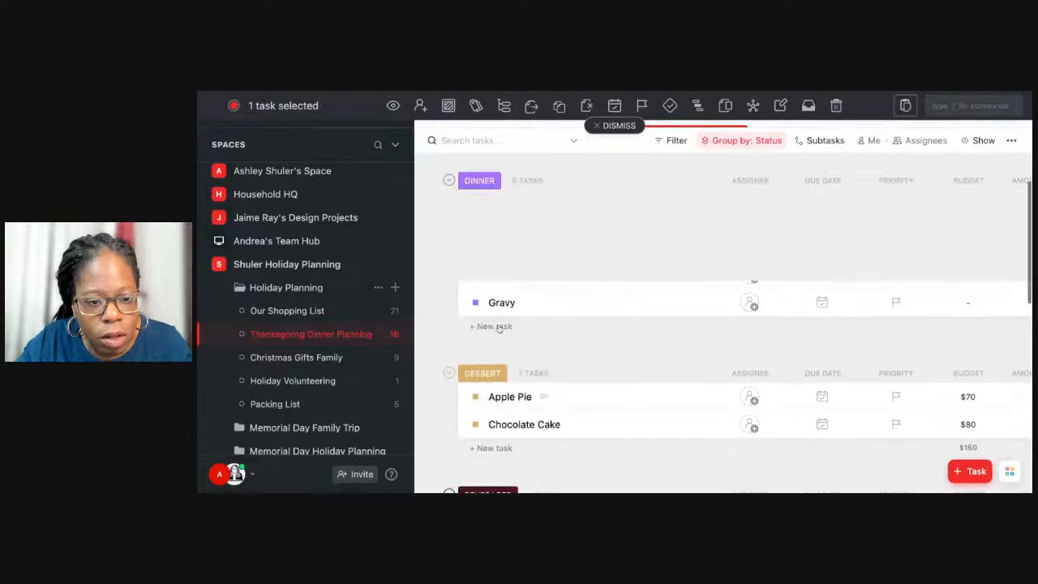
scroll(498, 326, down, 6)
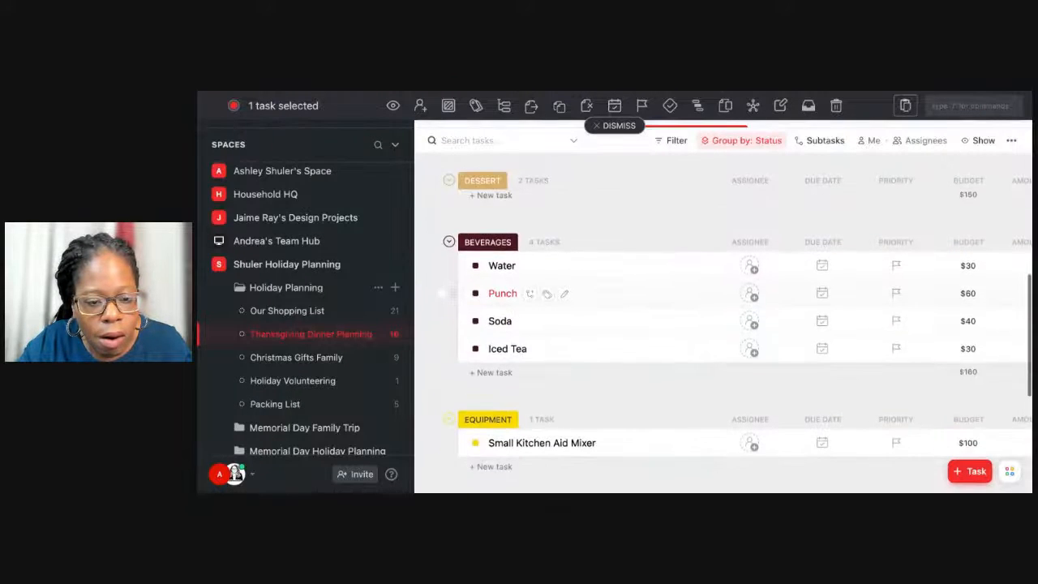
scroll(441, 308, down, 3)
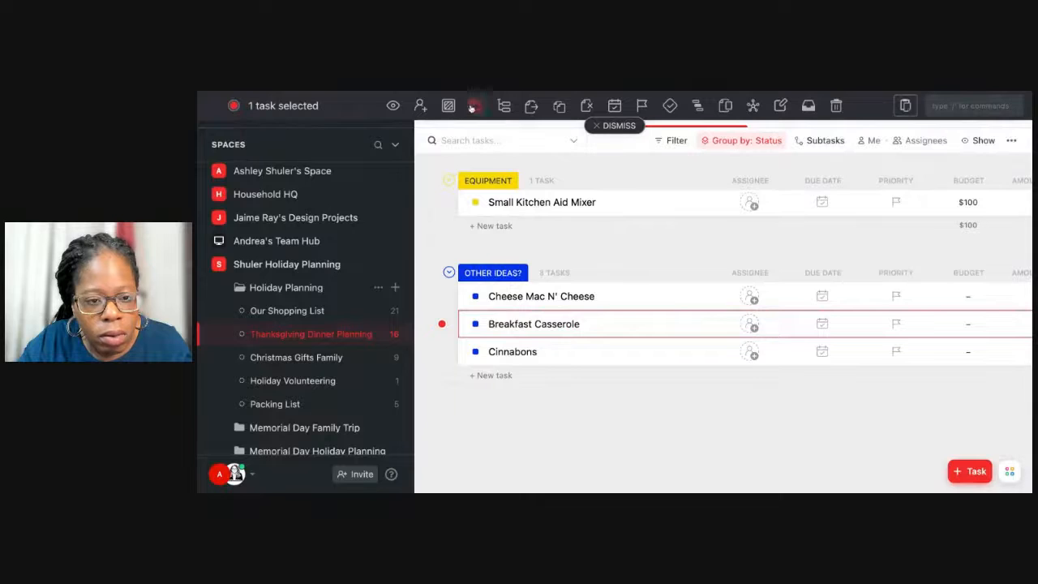
click(449, 109)
click(459, 112)
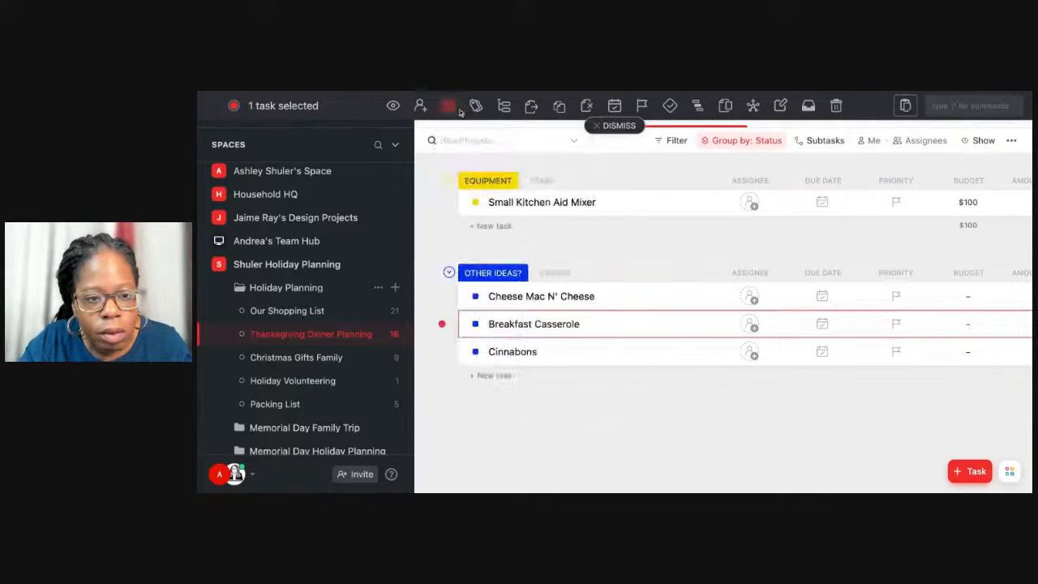
Collapse the Thanksgiving Dinner Planning list and expand it again.
scroll(532, 307, up, 12)
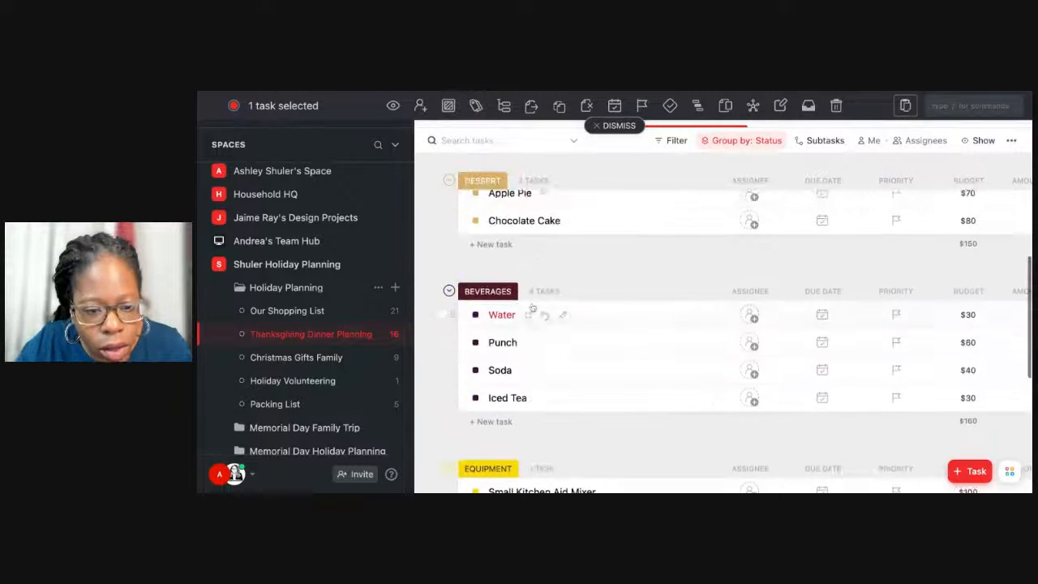
scroll(531, 307, up, 1)
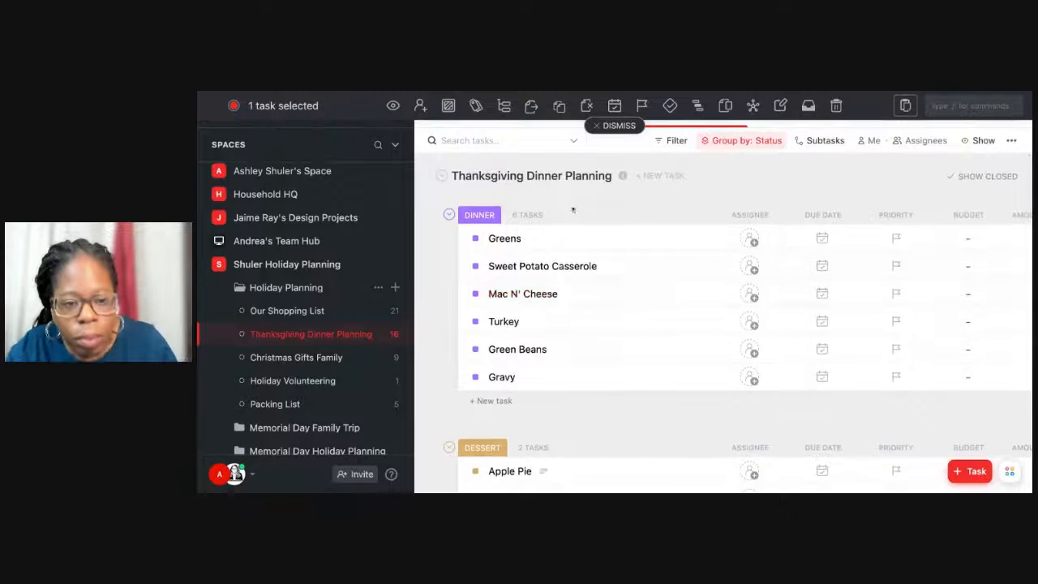
click(442, 178)
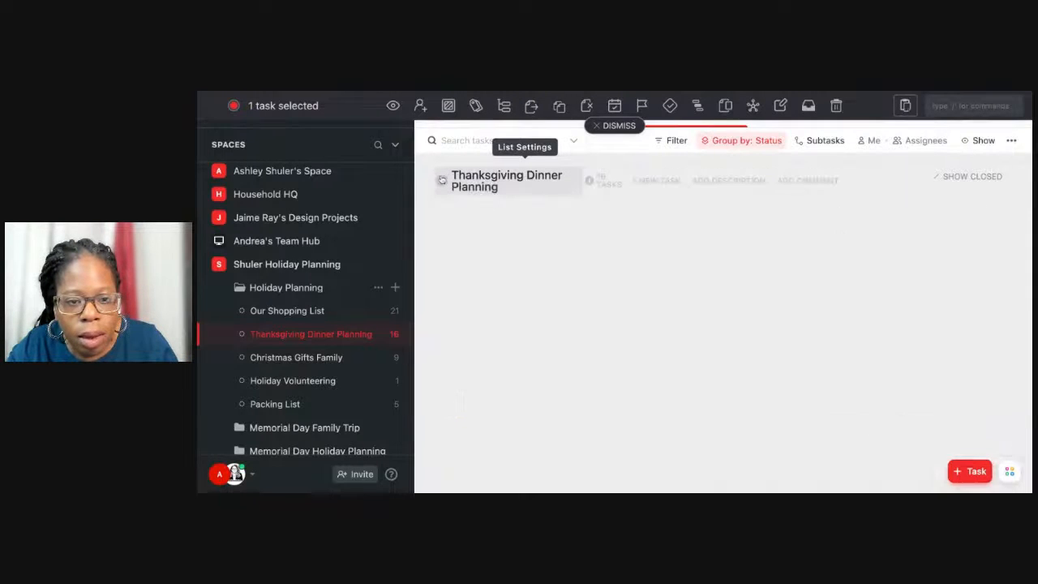
click(442, 178)
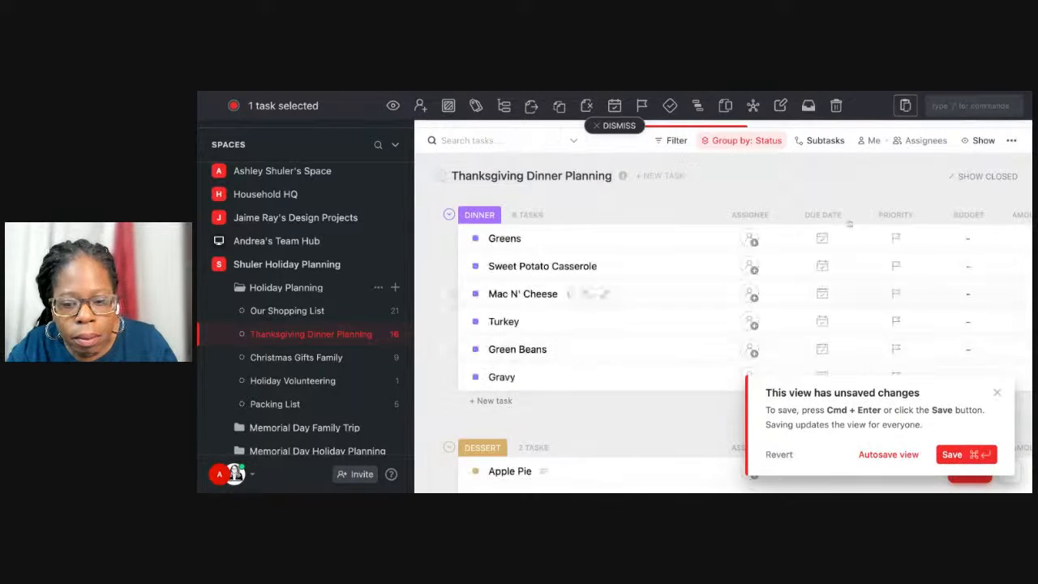
Reverse the status group order in the Thanksgiving Dinner list view, and deselect the Breakfast Casserole task.
click(773, 142)
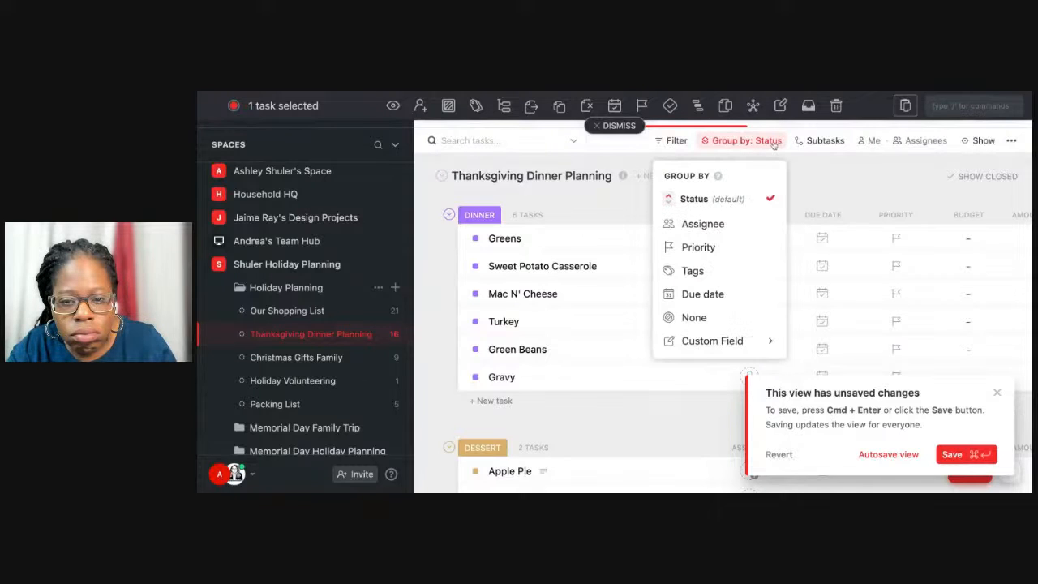
click(727, 199)
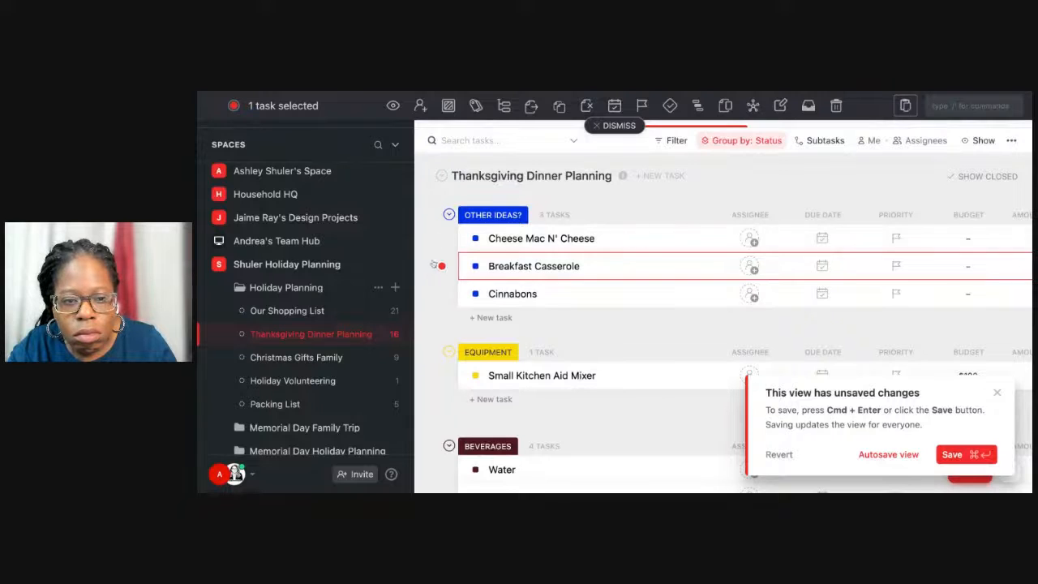
click(436, 265)
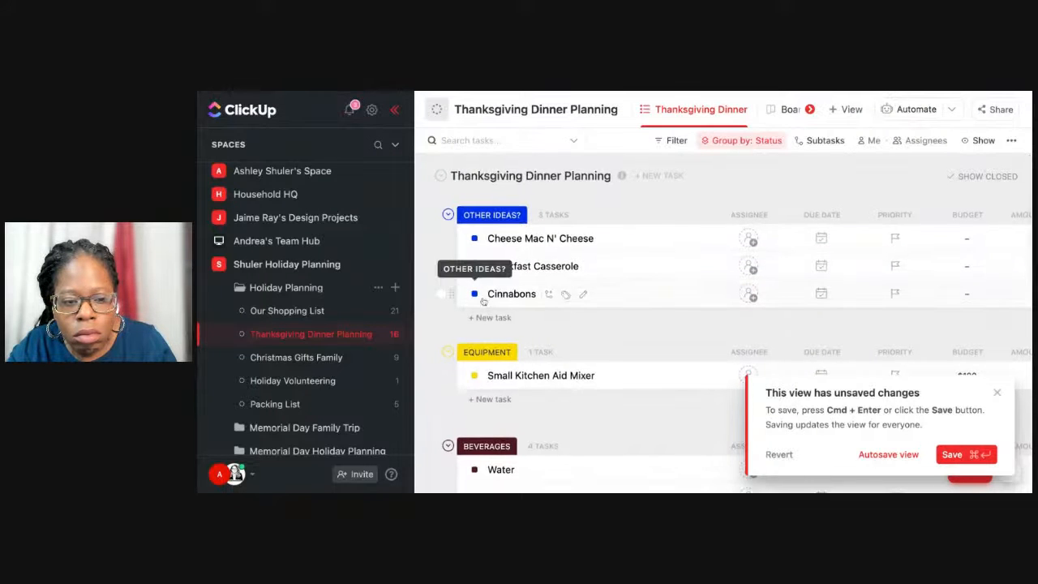
scroll(483, 301, down, 7)
scroll(483, 300, up, 6)
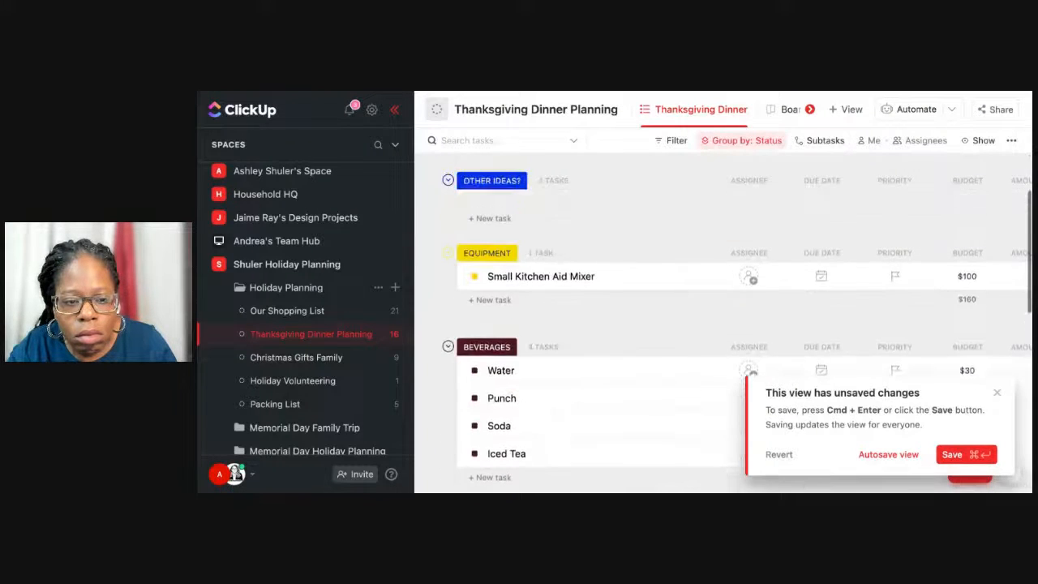
scroll(444, 252, up, 3)
scroll(444, 267, down, 8)
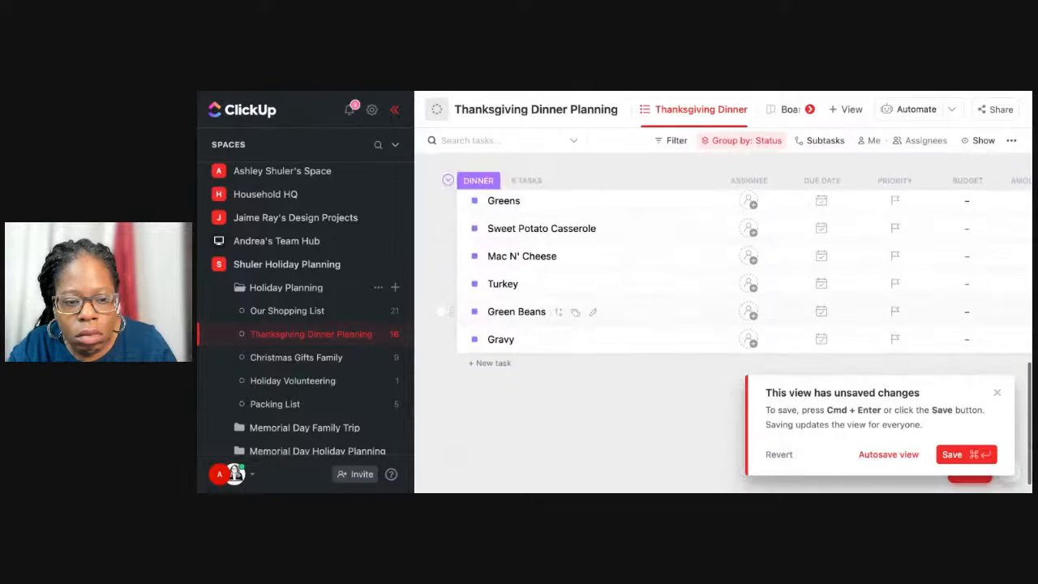
scroll(441, 312, up, 10)
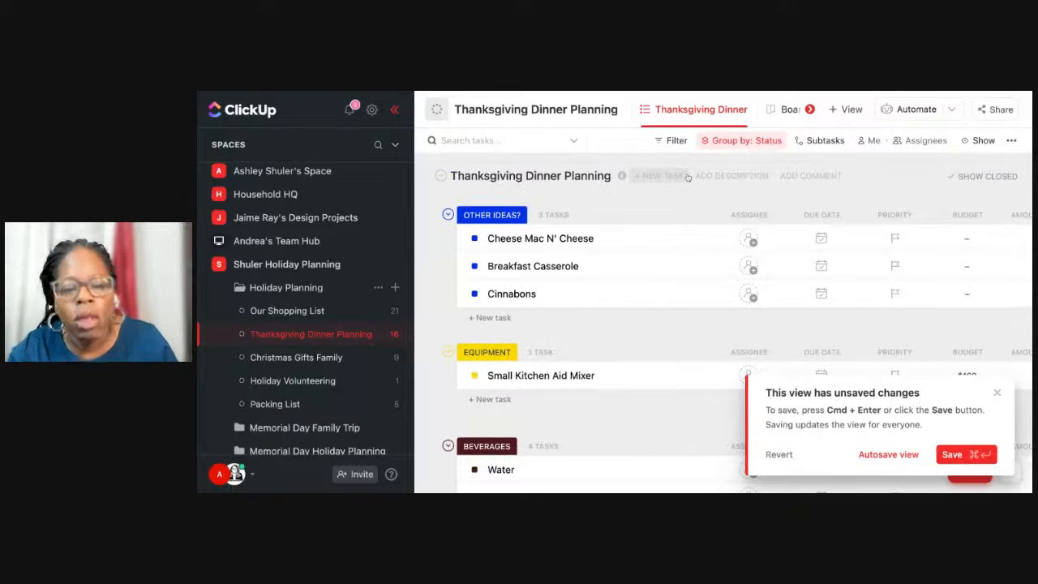
Switch to the Board view and delete the Cheese Mac N' Cheese task from the OTHER IDEAS? column.
click(773, 115)
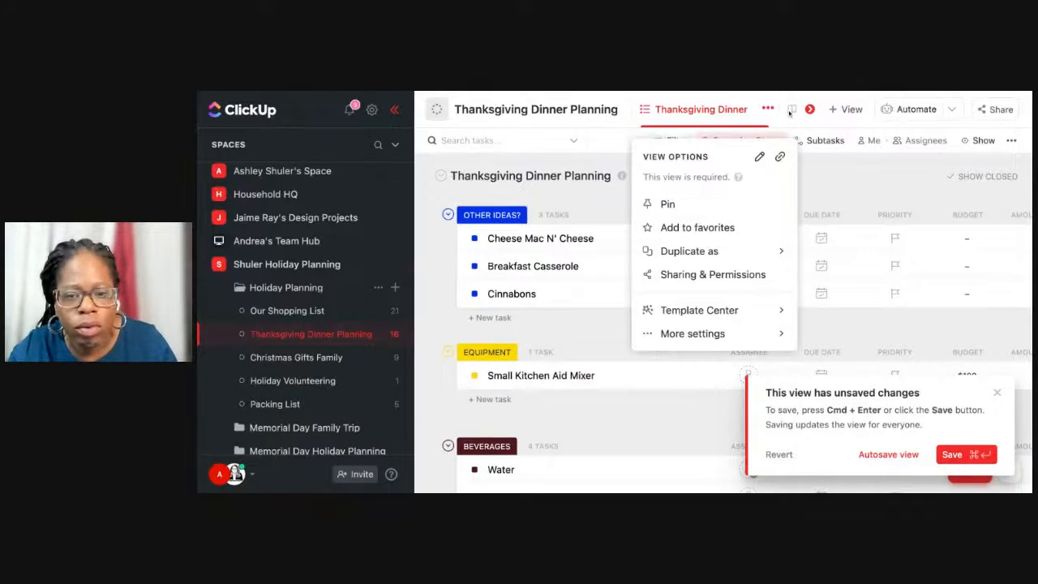
click(789, 112)
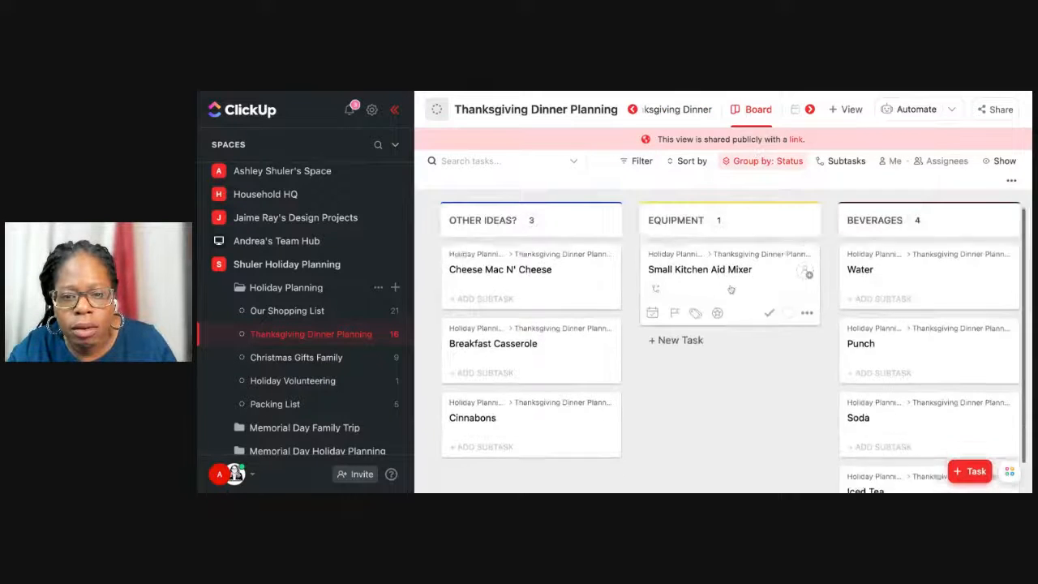
scroll(730, 289, right, 10)
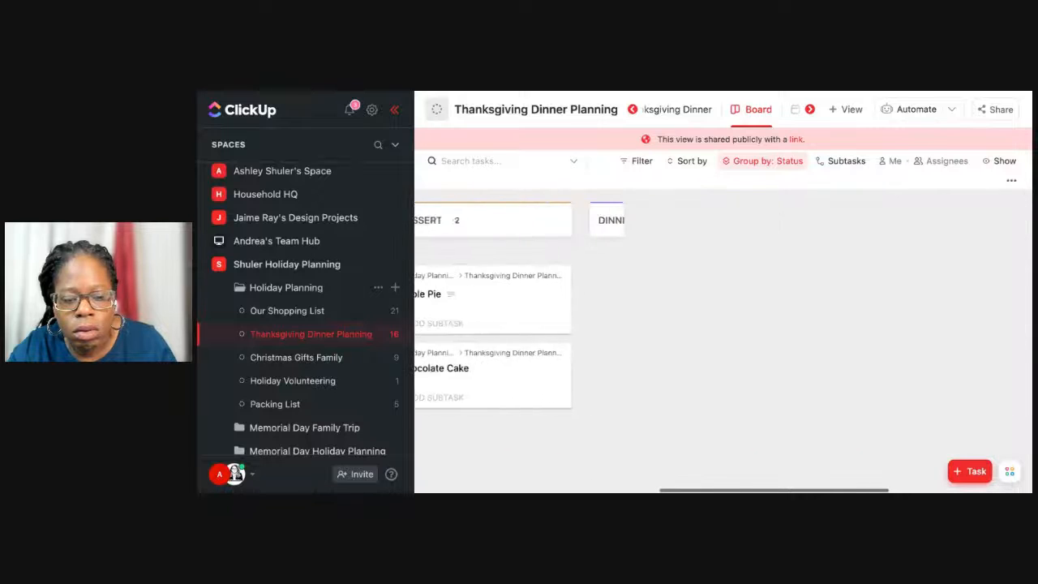
scroll(721, 340, left, 15)
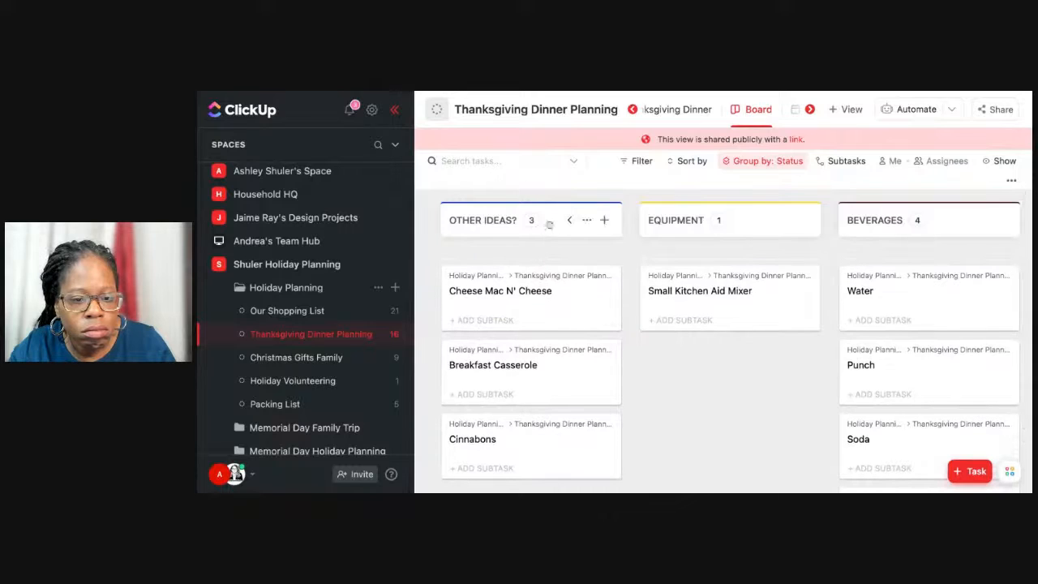
click(588, 221)
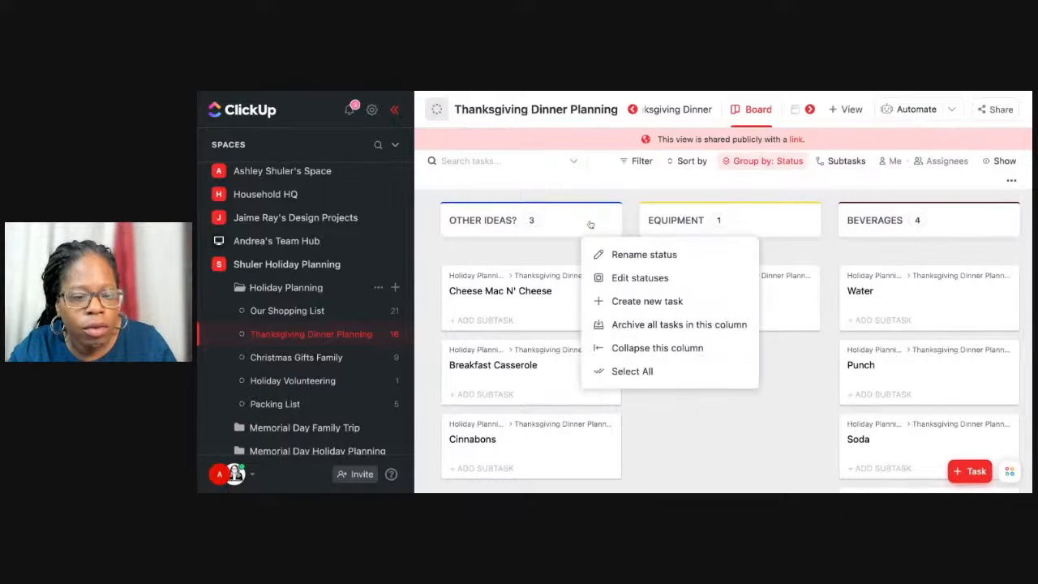
click(540, 299)
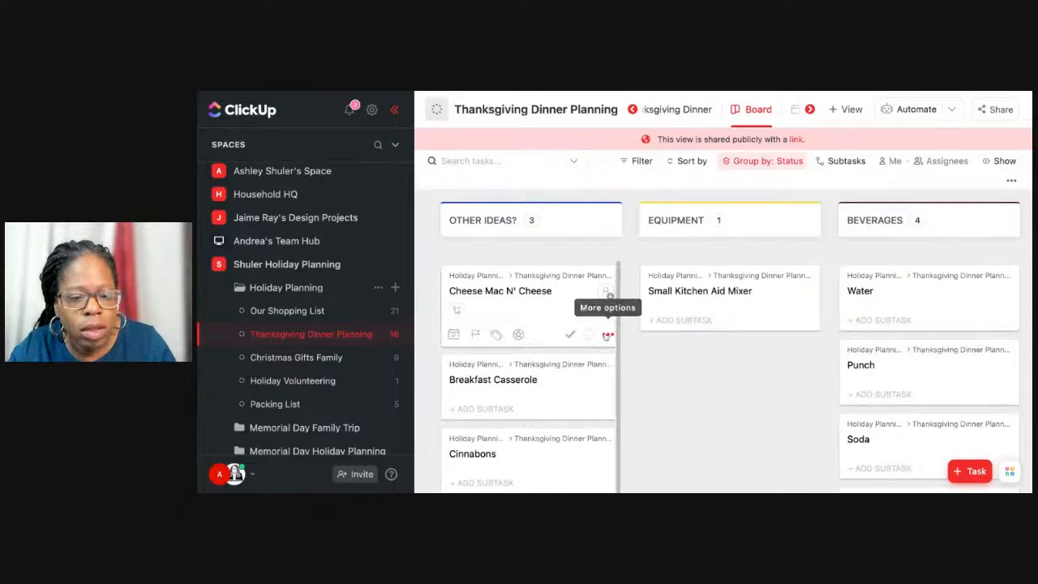
click(606, 313)
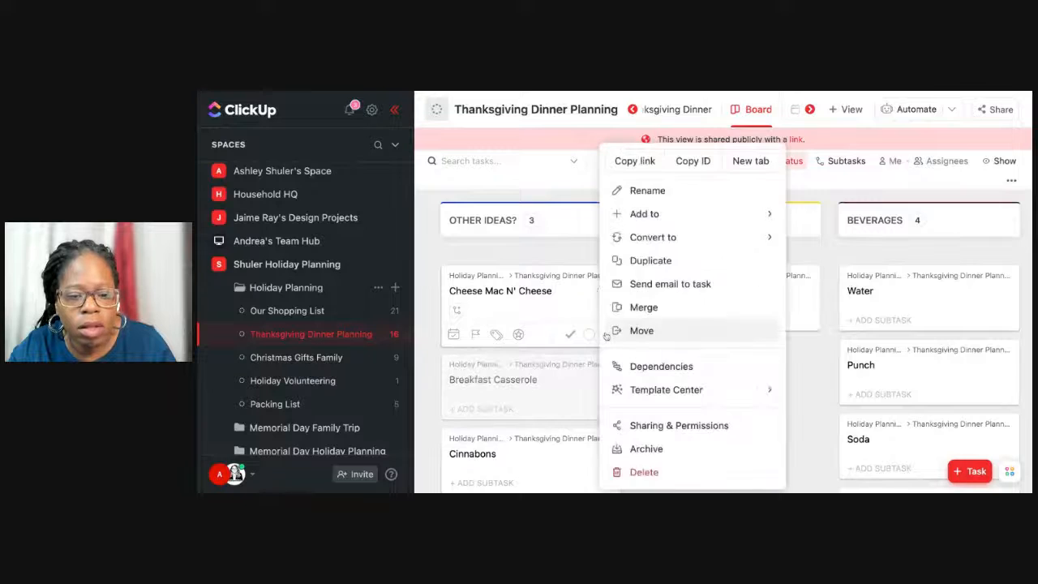
click(640, 472)
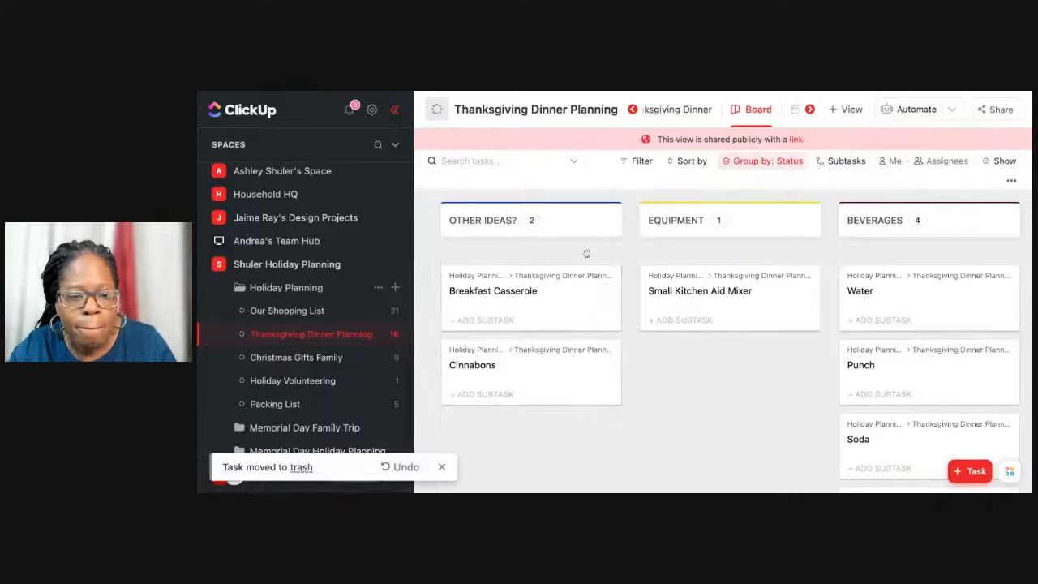
Try to rename the OTHER IDEAS? status to BREAKFAST from its board column.
click(586, 222)
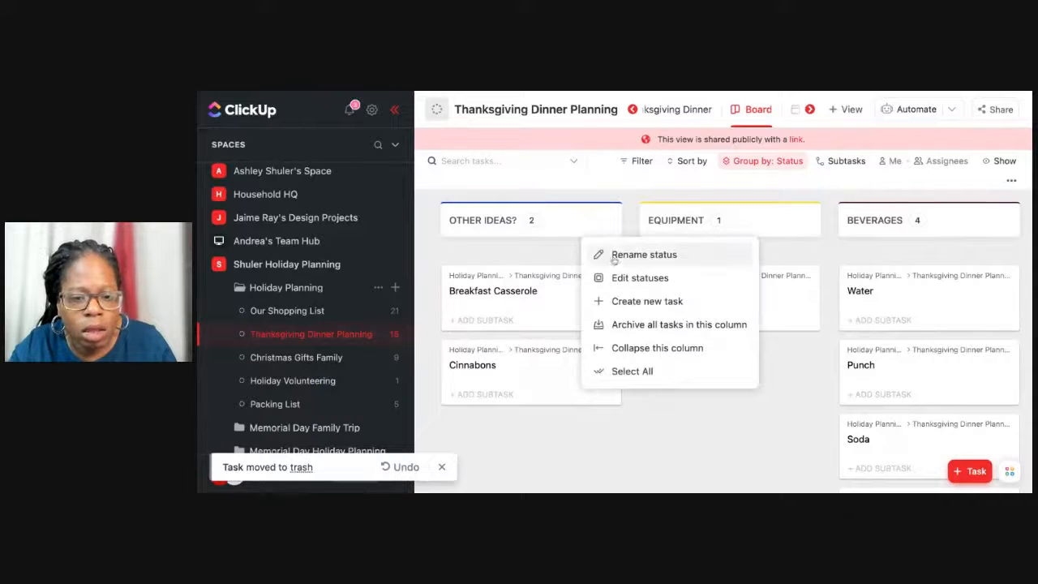
click(614, 253)
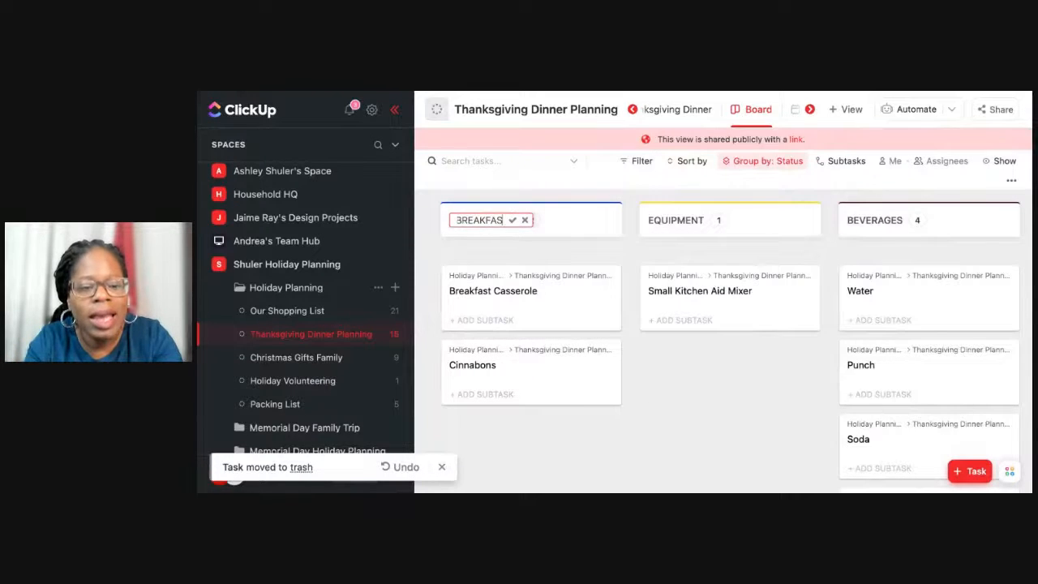
key(Escape)
scroll(738, 227, right, 5)
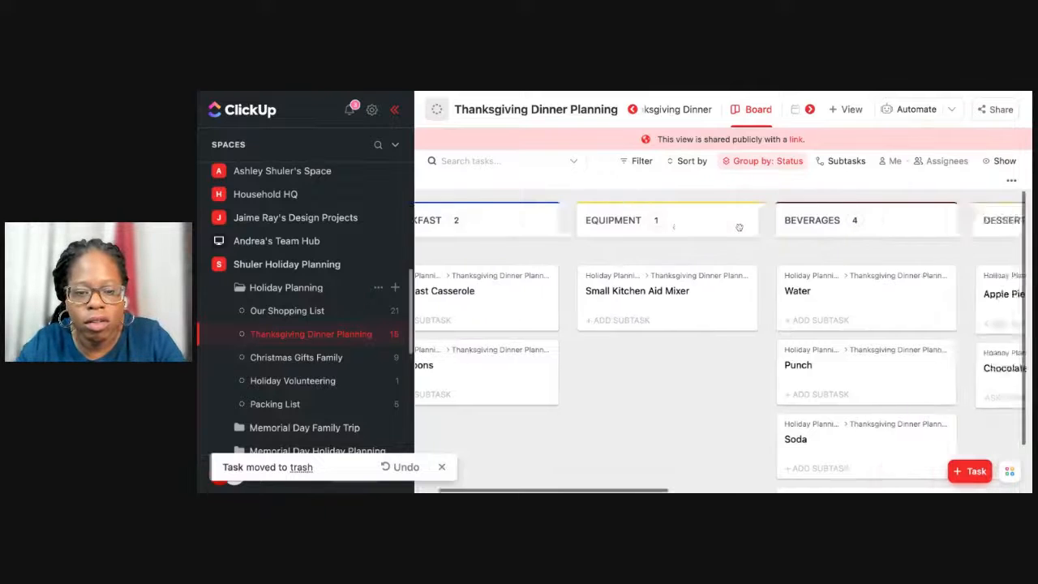
scroll(738, 228, left, 5)
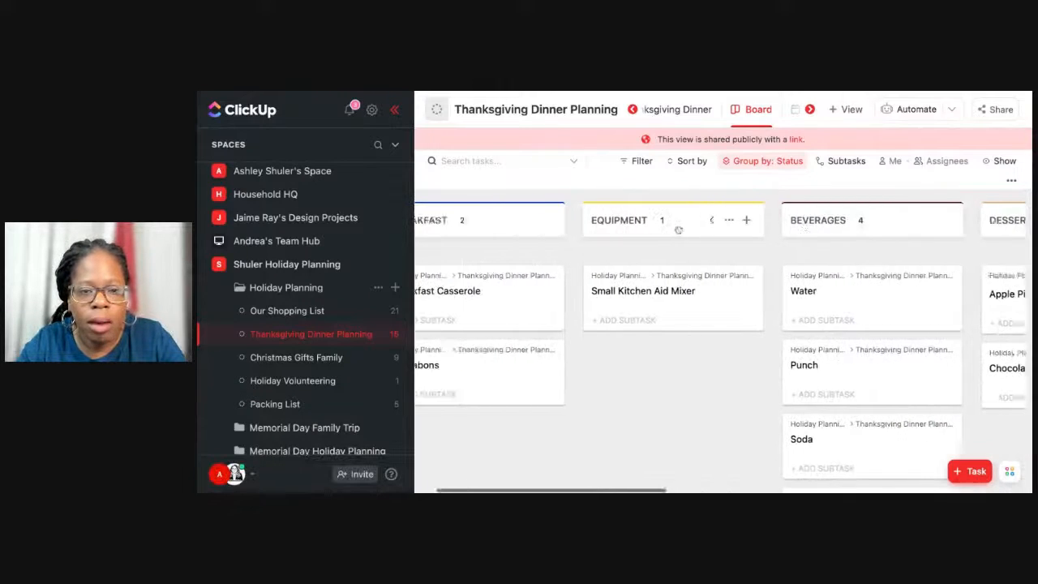
Check the status groups in the Thanksgiving Dinner list view and return to the Board view.
click(685, 112)
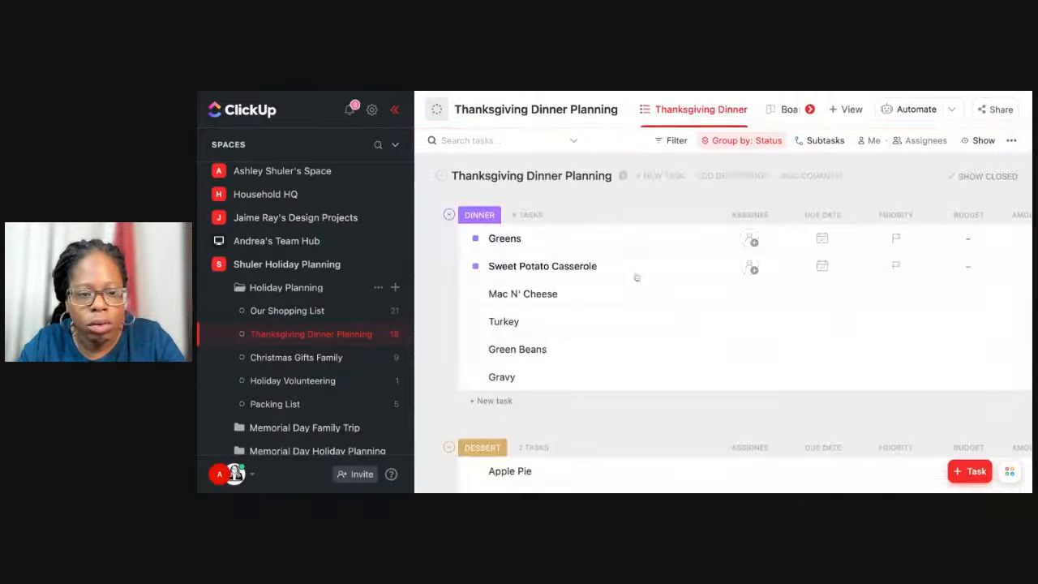
scroll(633, 280, down, 10)
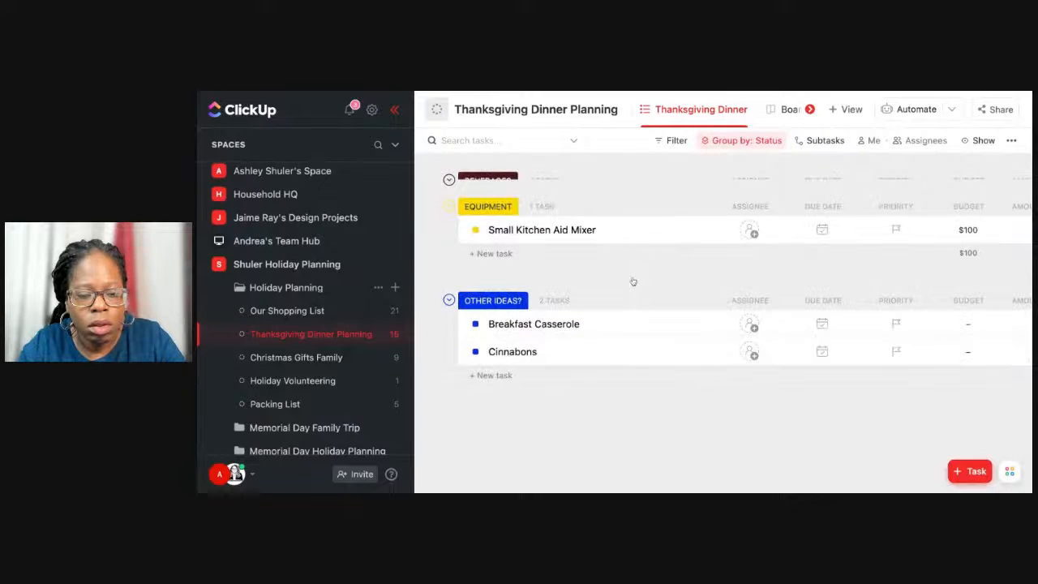
scroll(730, 324, up, 10)
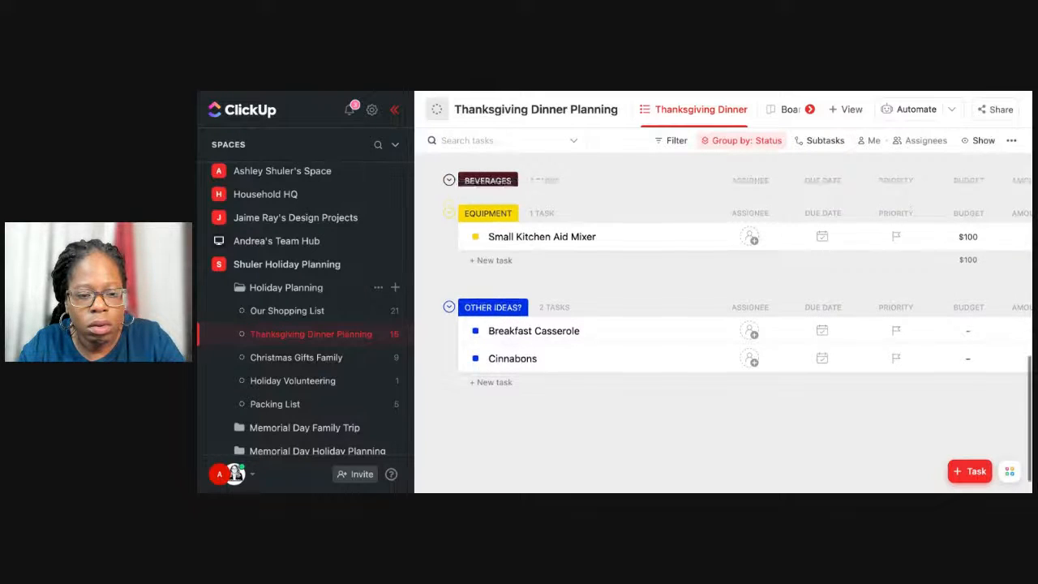
click(742, 112)
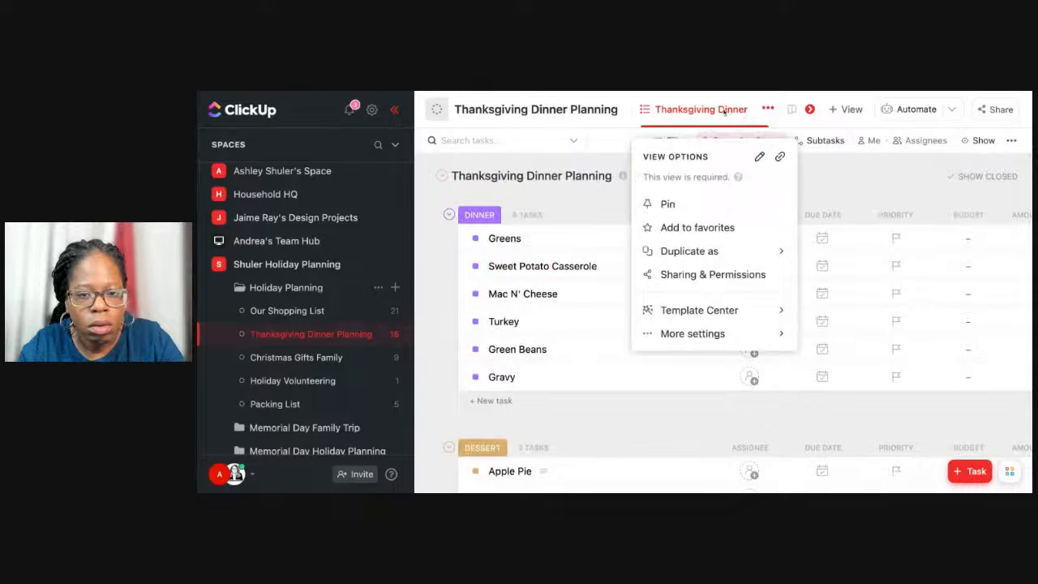
click(723, 111)
click(807, 111)
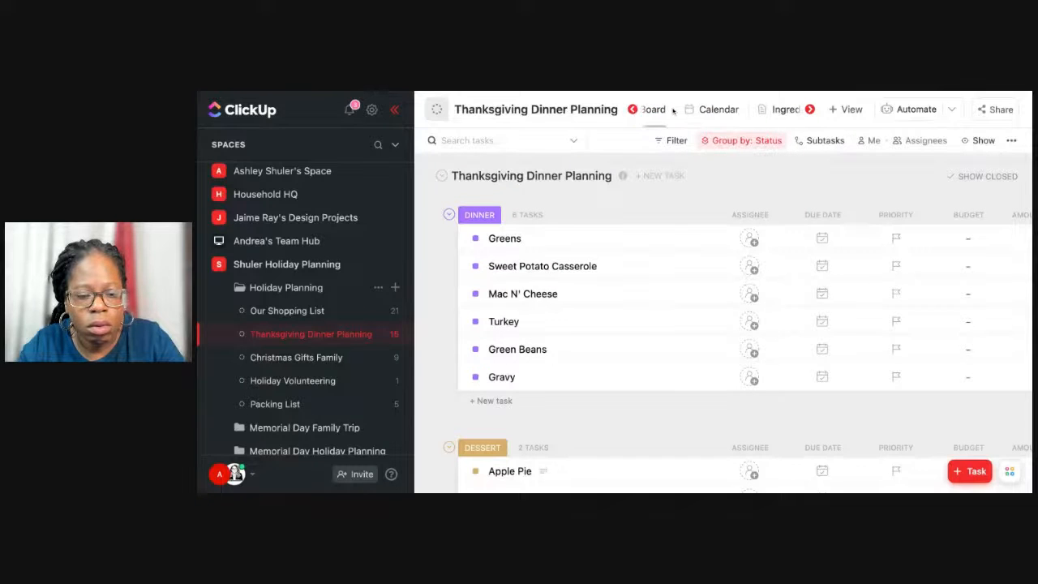
click(654, 111)
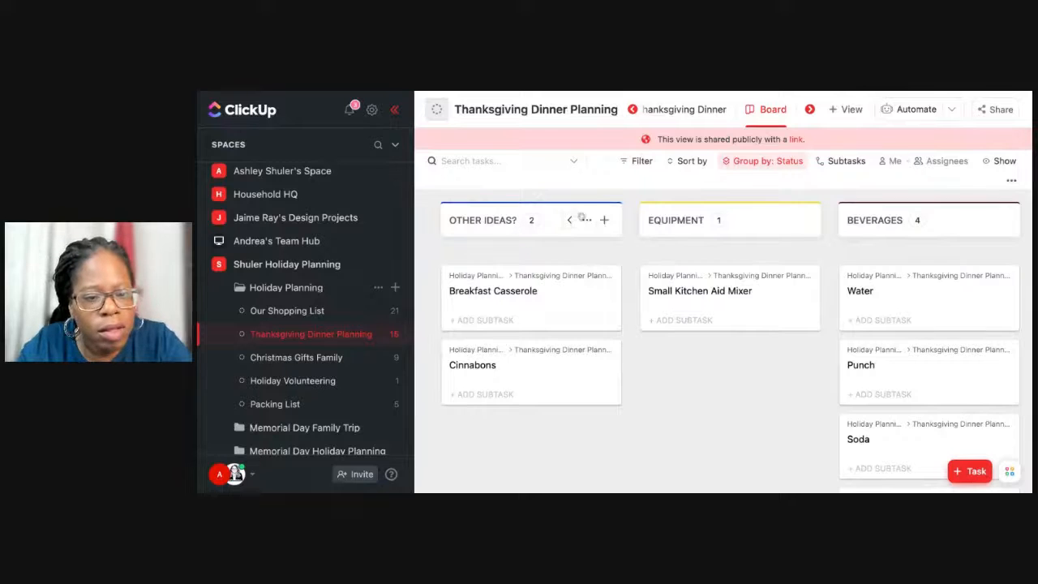
Collapse and re-expand the OTHER IDEAS? column, and review the list's status settings without changing them.
click(569, 219)
click(454, 220)
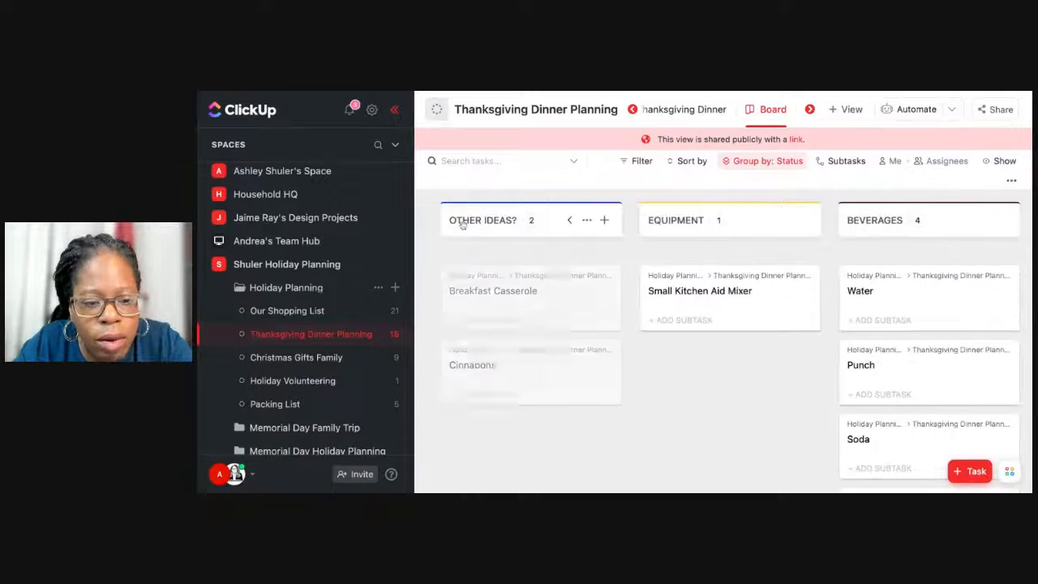
click(590, 228)
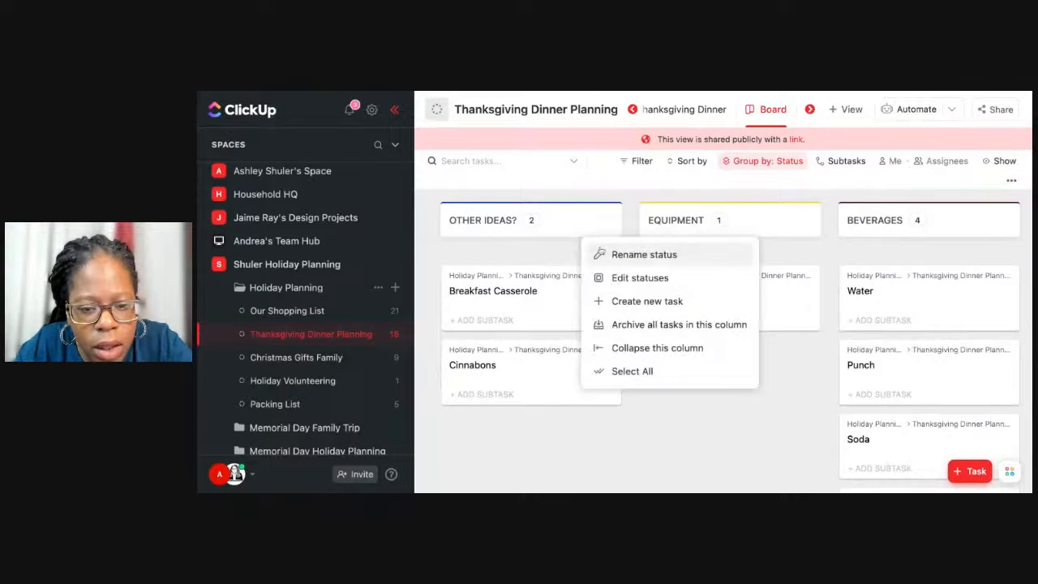
click(605, 278)
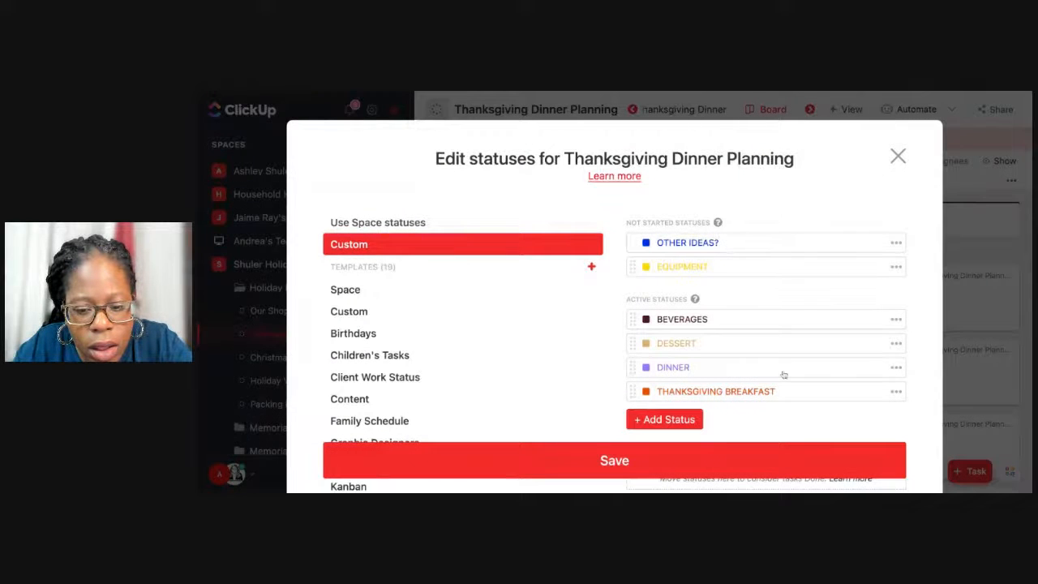
click(896, 157)
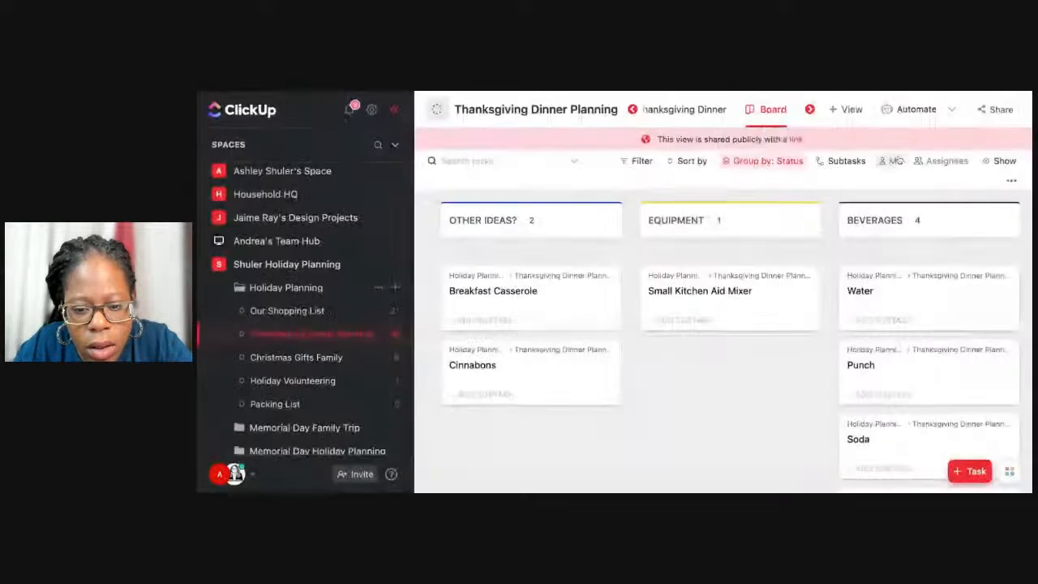
Move the Breakfast Casserole and Cinnabons tasks from OTHER IDEAS? to the THANKSGIVING BREAKFAST column.
scroll(645, 322, right, 5)
scroll(776, 292, right, 4)
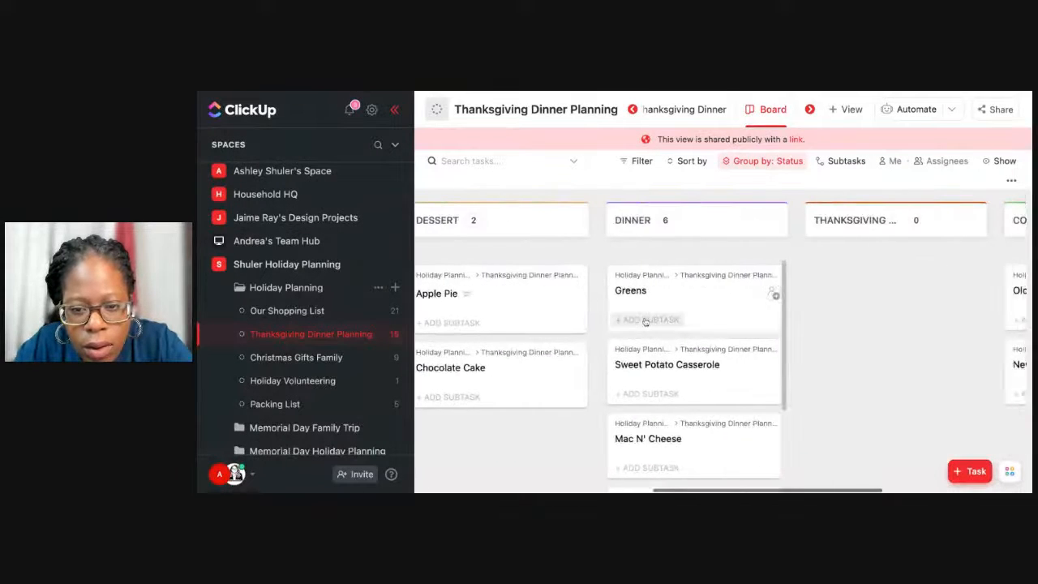
scroll(760, 292, left, 8)
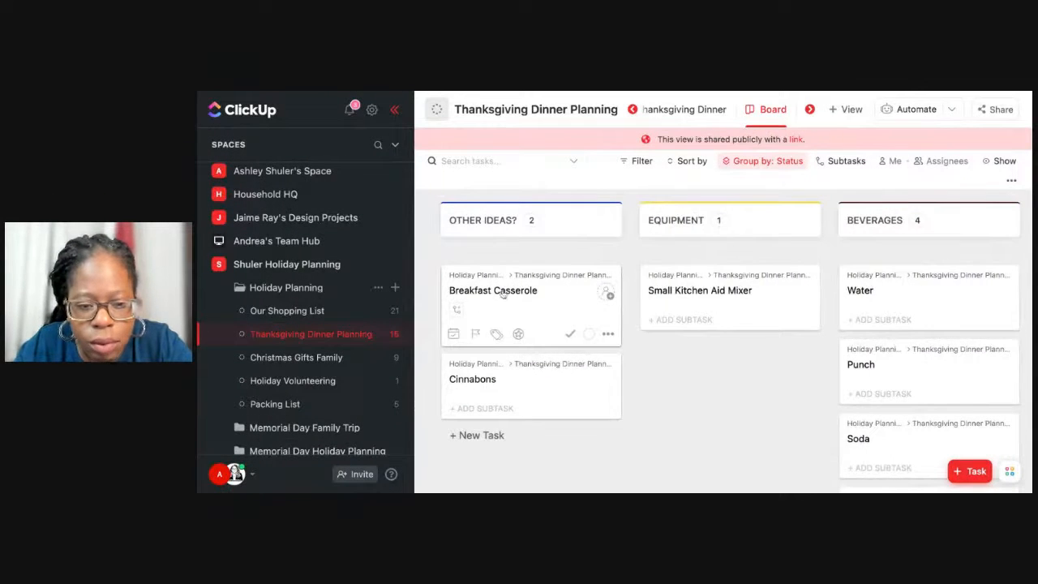
drag(480, 306, 648, 357)
scroll(491, 284, left, 10)
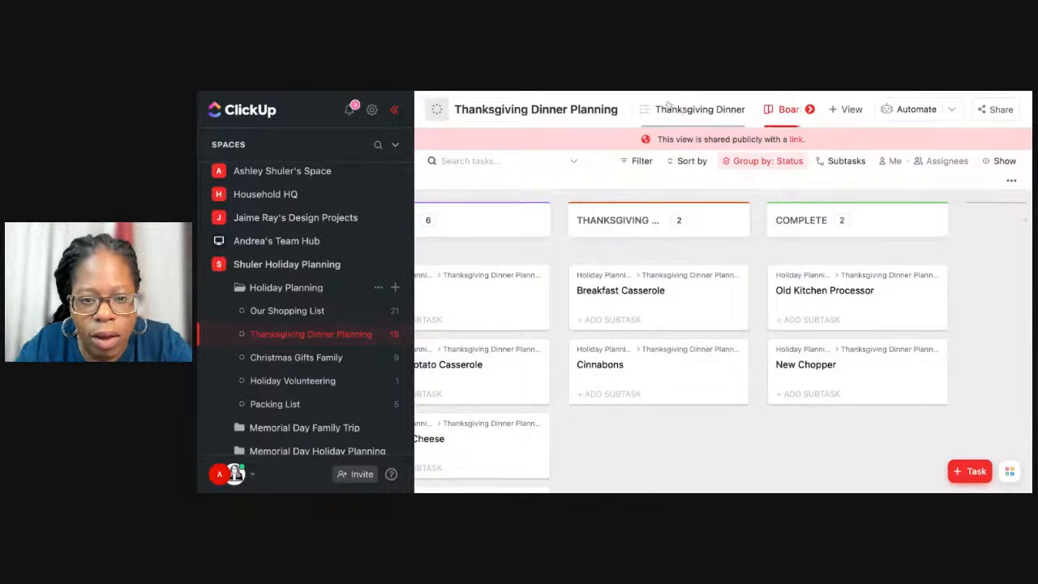
Review the status groups in the Thanksgiving Dinner list view, and open the Christmas Gifts Family list.
click(667, 107)
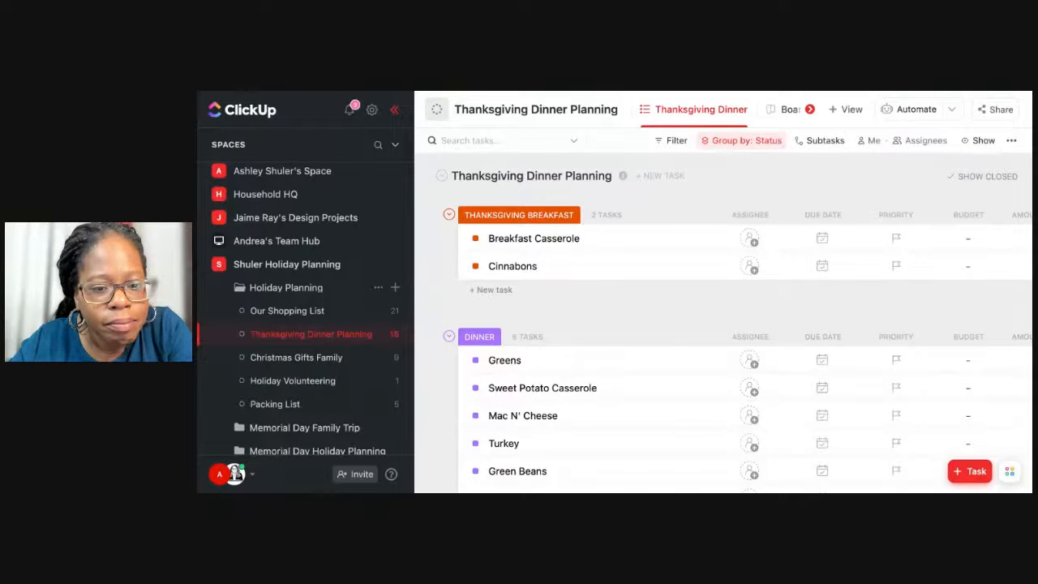
scroll(492, 260, down, 6)
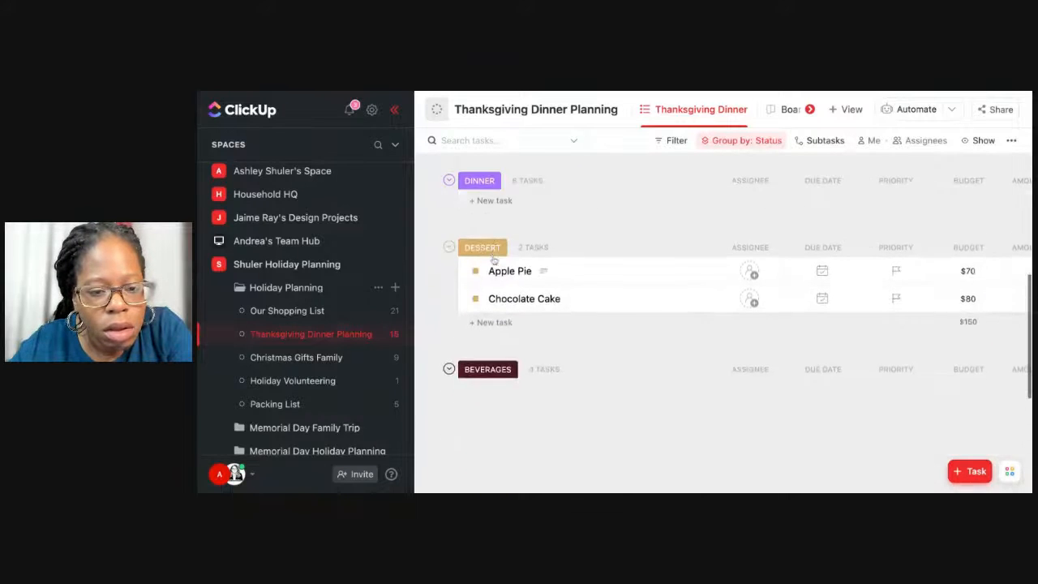
scroll(494, 243, down, 2)
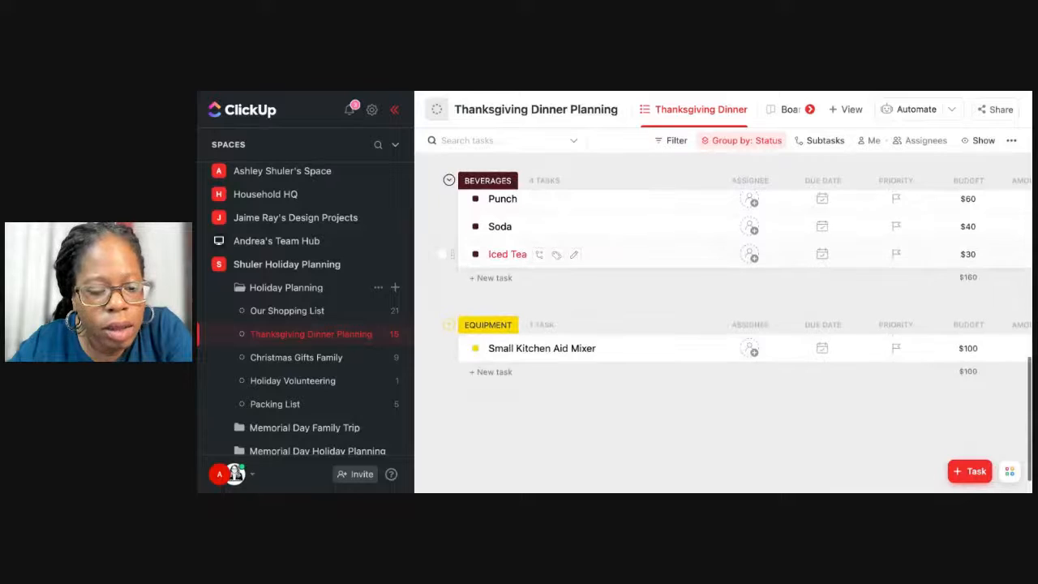
click(294, 367)
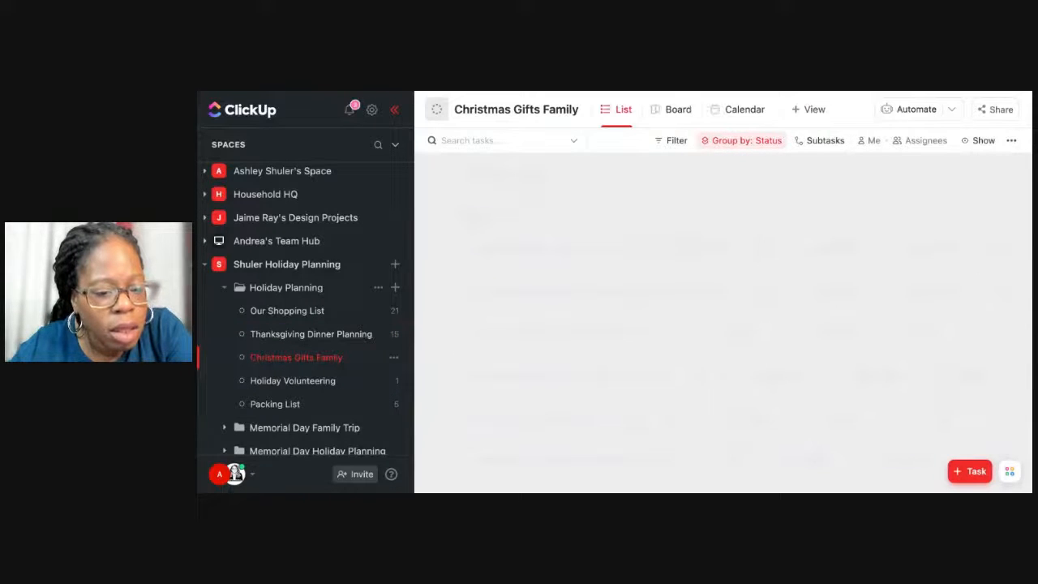
Look over the family members in the Christmas Gifts Family list and reopen the Thanksgiving Dinner Planning list.
scroll(471, 360, down, 1)
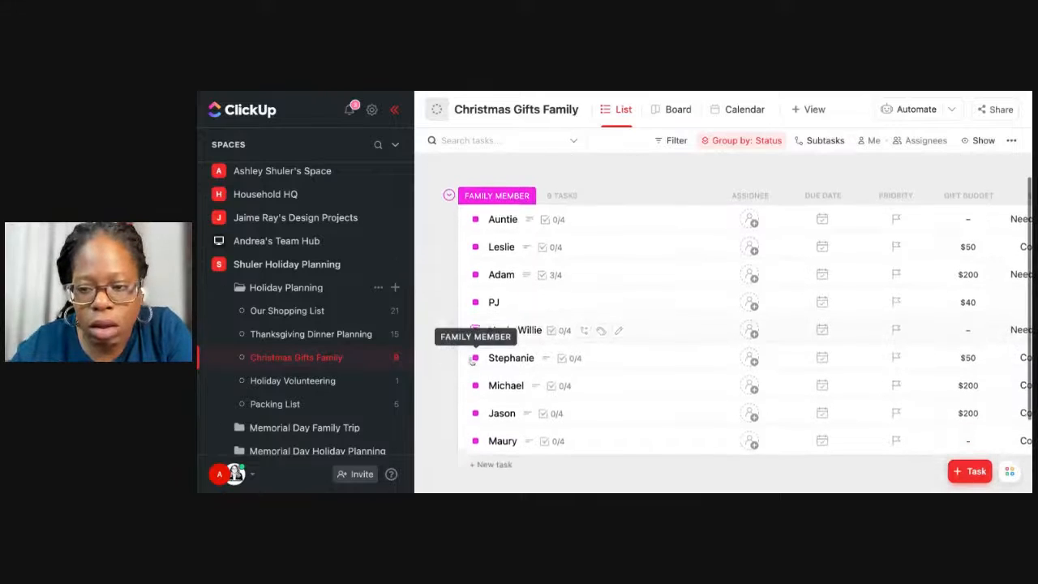
scroll(471, 360, down, 1)
click(331, 335)
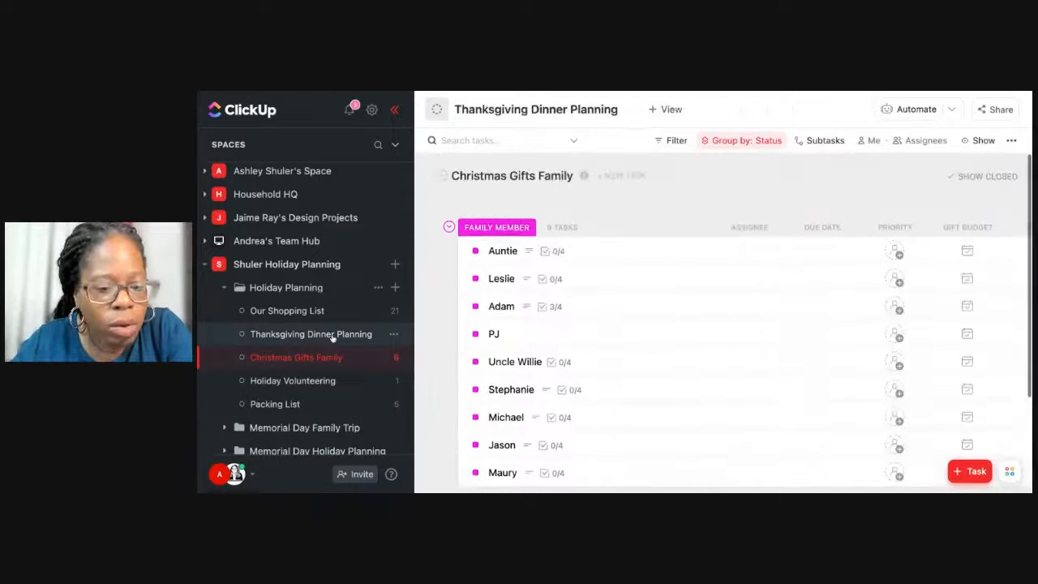
Expand the Memorial Day Holiday Planning and Memorial Day Family Trip folders and look through their lists.
scroll(326, 381, down, 2)
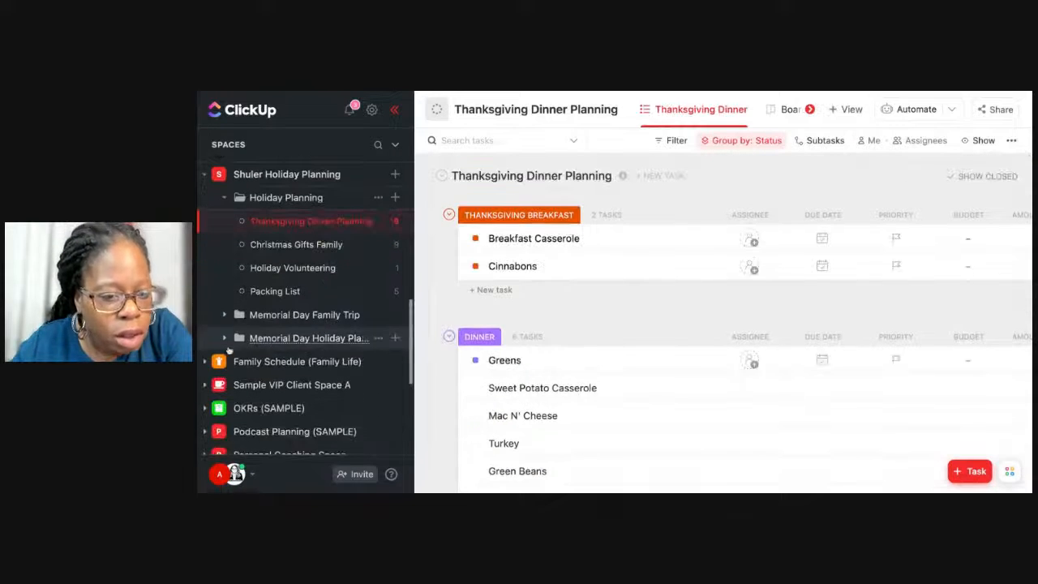
click(224, 339)
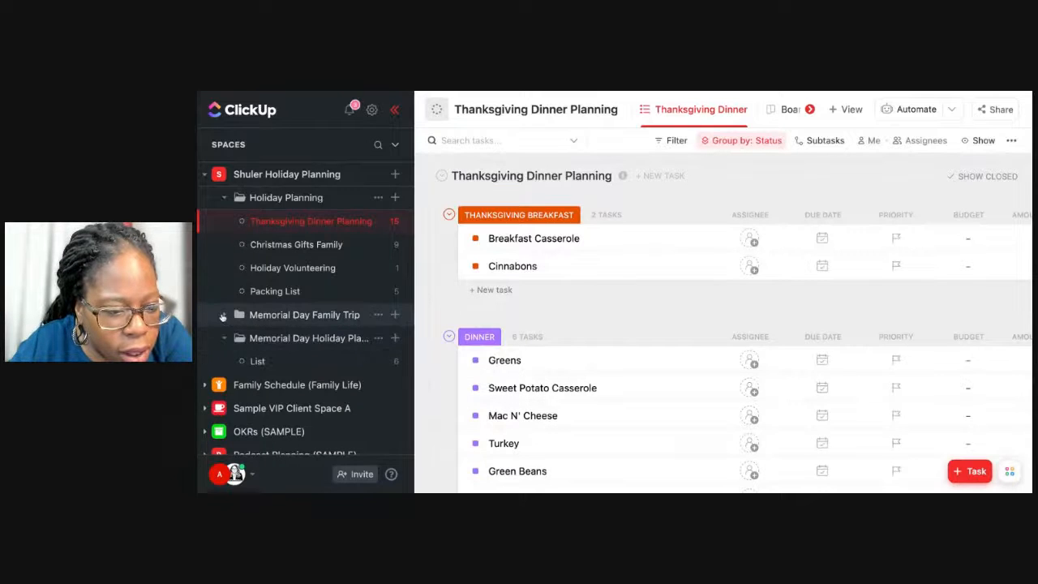
click(225, 316)
scroll(250, 335, down, 3)
scroll(252, 336, up, 4)
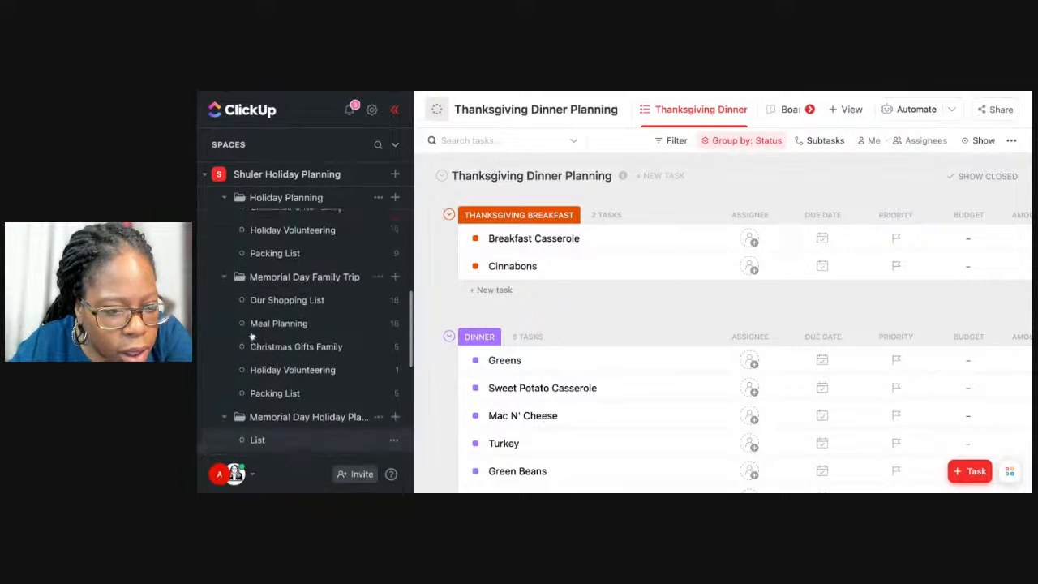
scroll(255, 344, down, 1)
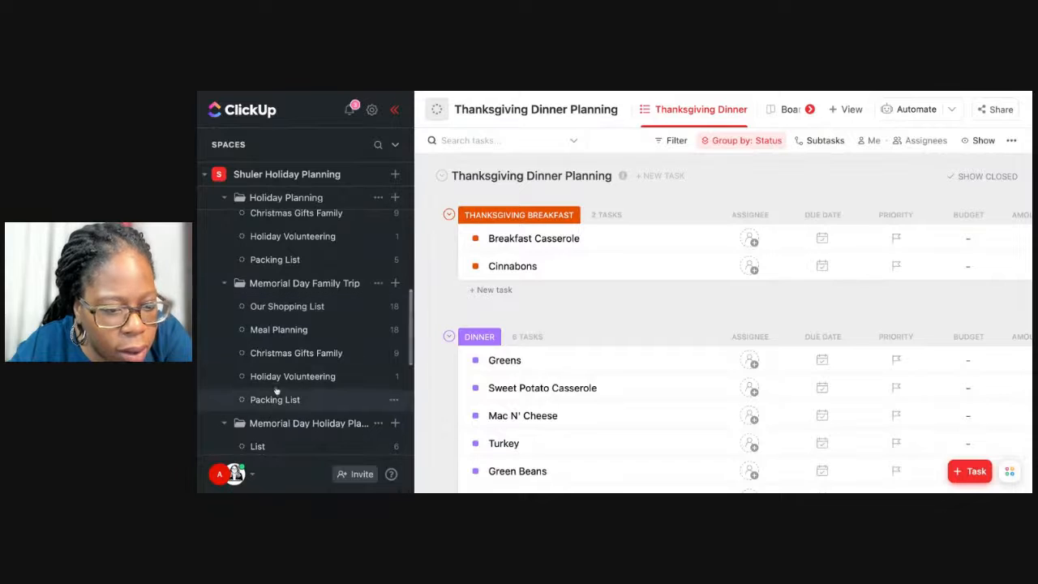
Browse the Holiday Volunteering, Packing List and Christmas Gifts Family lists in the Memorial Day Family Trip folder.
click(276, 376)
scroll(277, 377, down, 3)
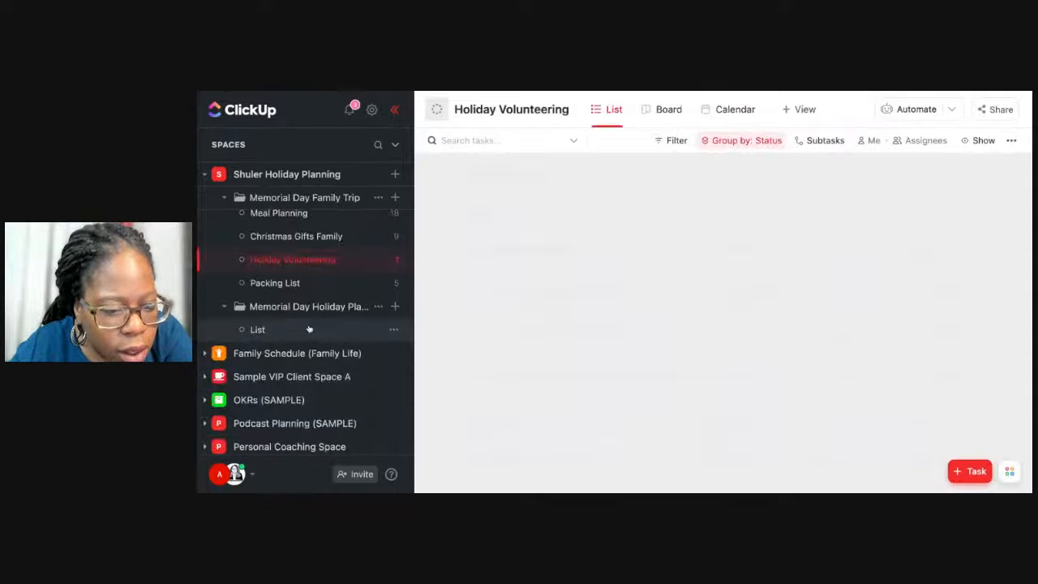
scroll(321, 296, up, 1)
click(320, 295)
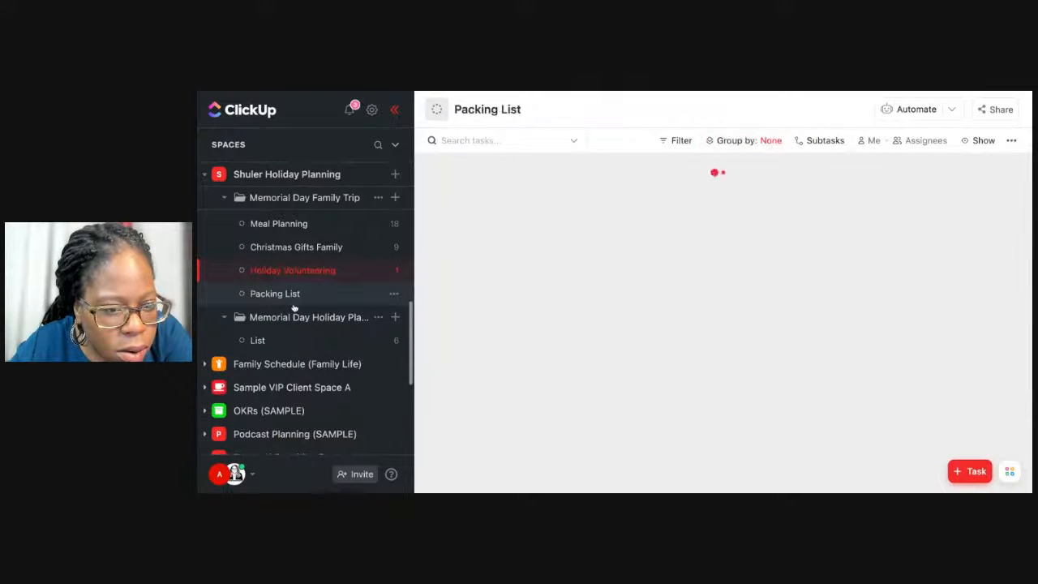
click(317, 253)
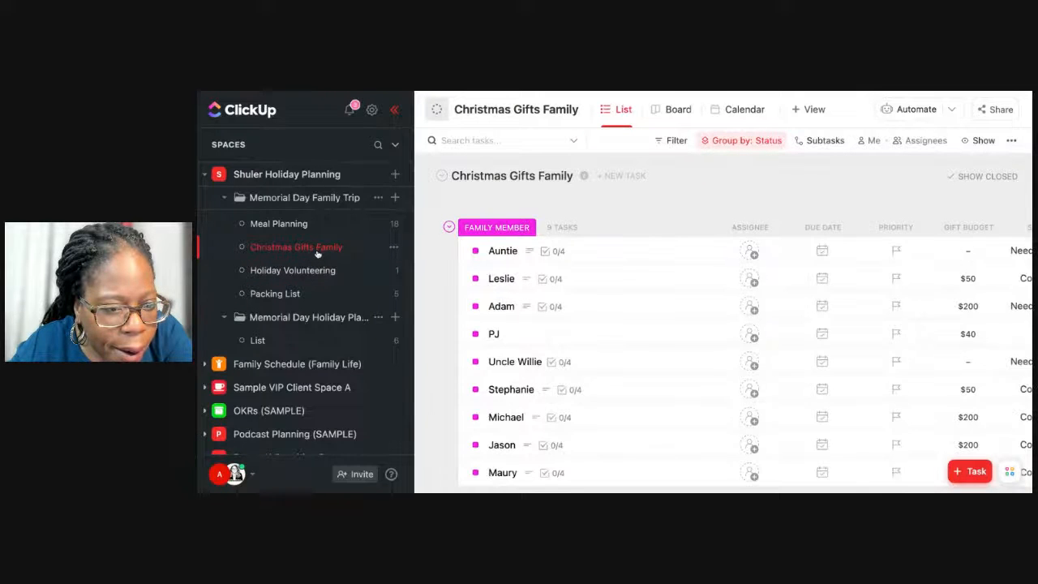
Expand the Holiday Planning folder and open its Christmas Gifts Family list to review the family member tasks.
scroll(317, 253, up, 3)
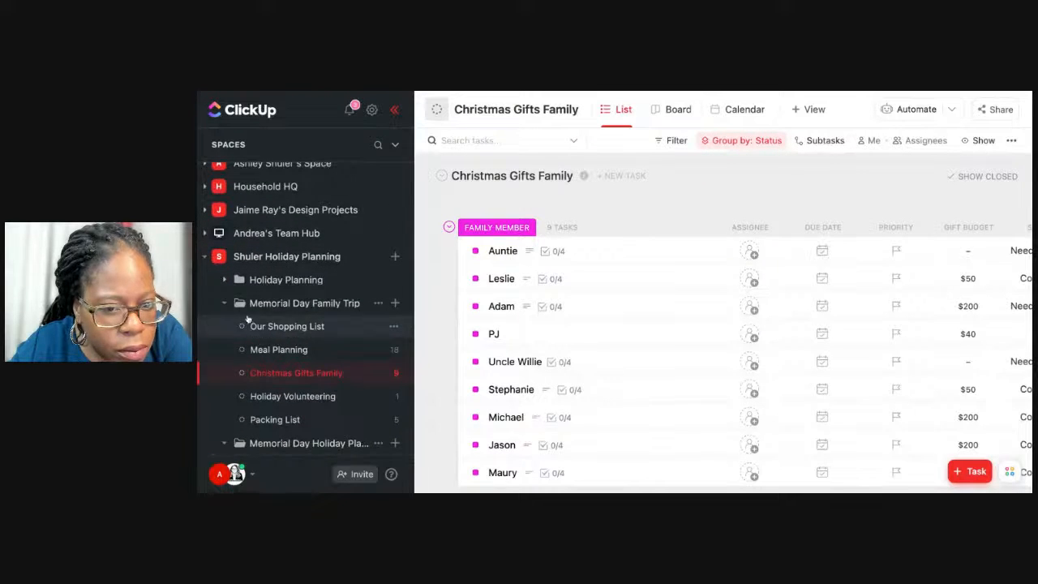
click(248, 280)
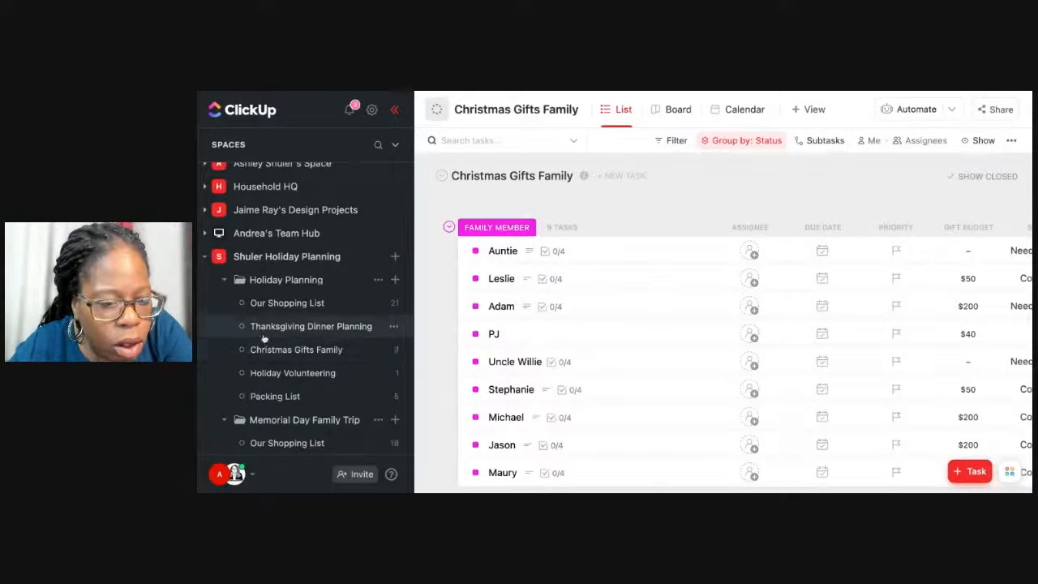
click(261, 351)
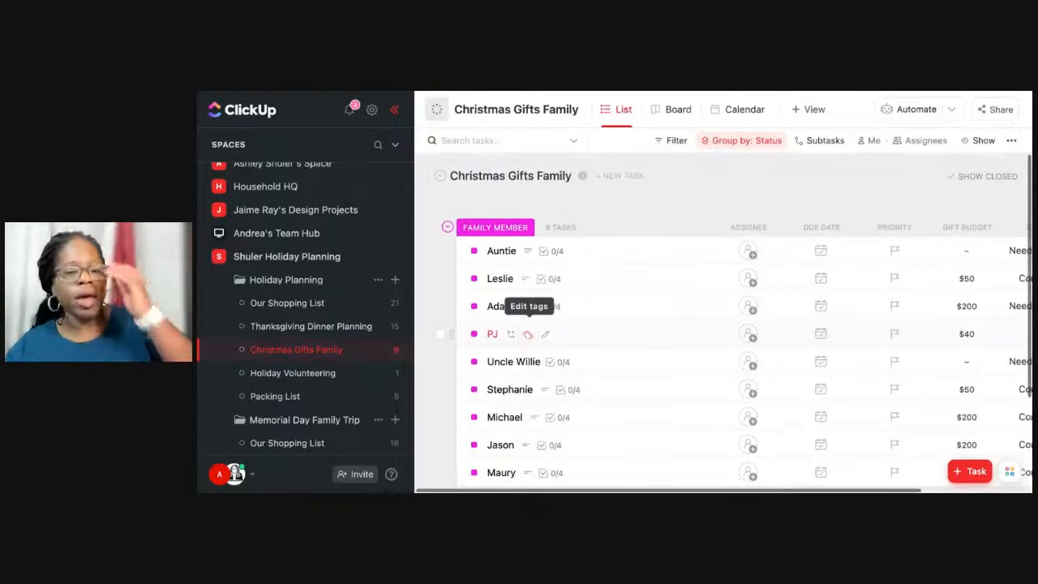
scroll(681, 341, down, 1)
scroll(681, 319, down, 1)
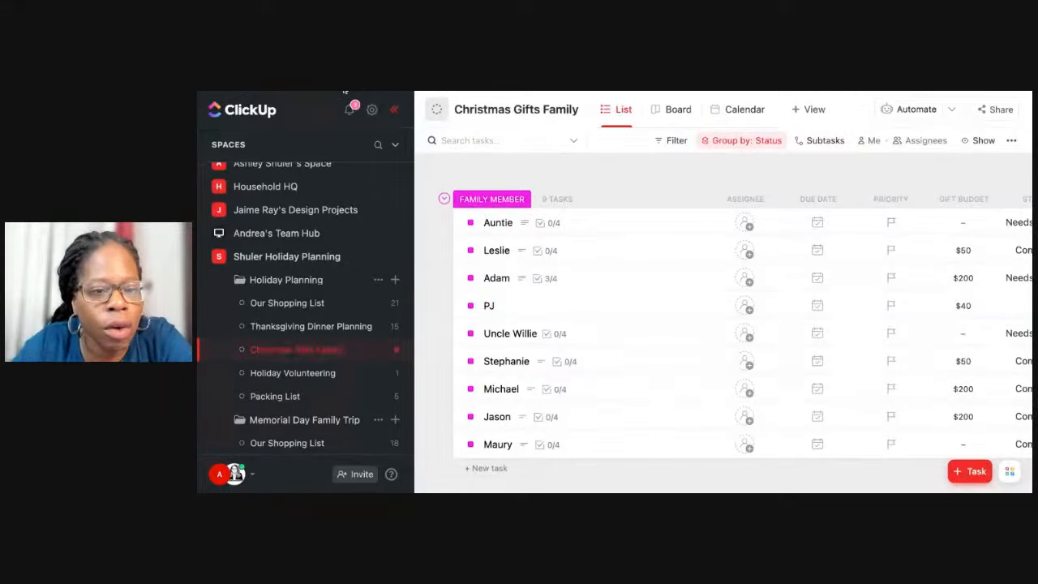
Hide the sidebar and enlarge the page so the gift list is easier to read.
click(394, 109)
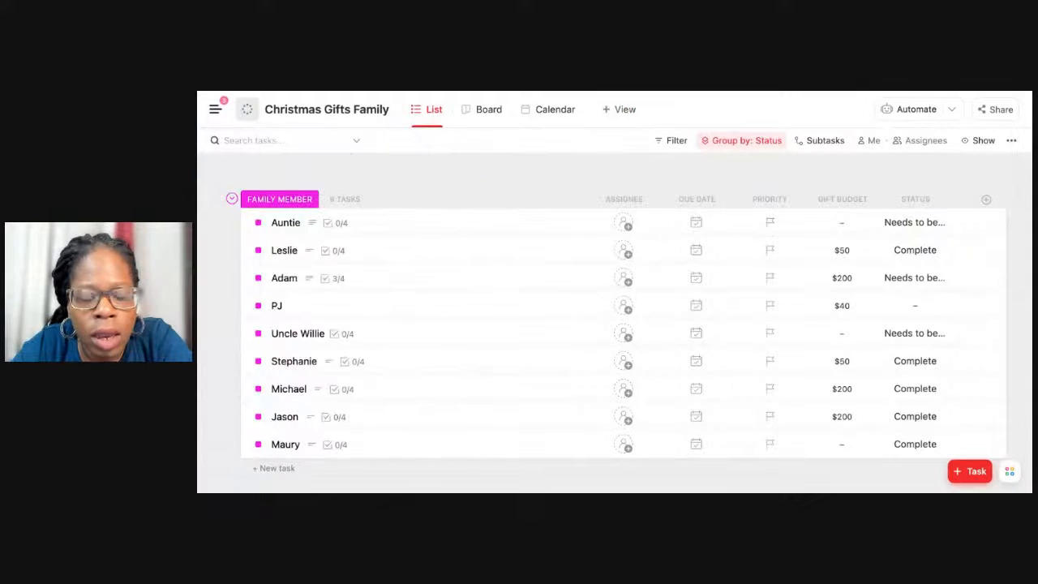
key(super+plus)
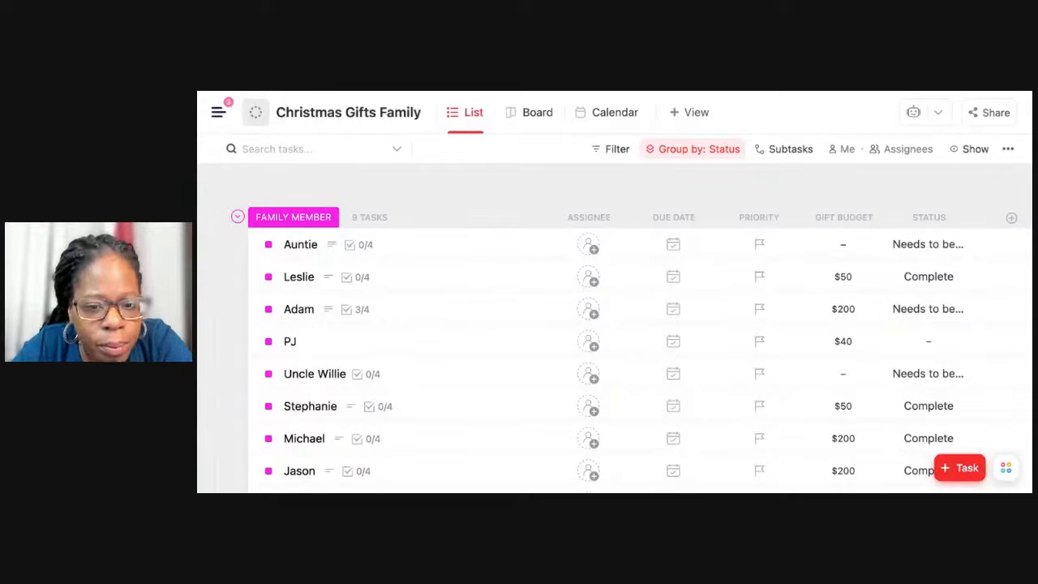
scroll(424, 215, down, 1)
Widen the Status column of the gift list so its full labels fit.
scroll(423, 214, up, 1)
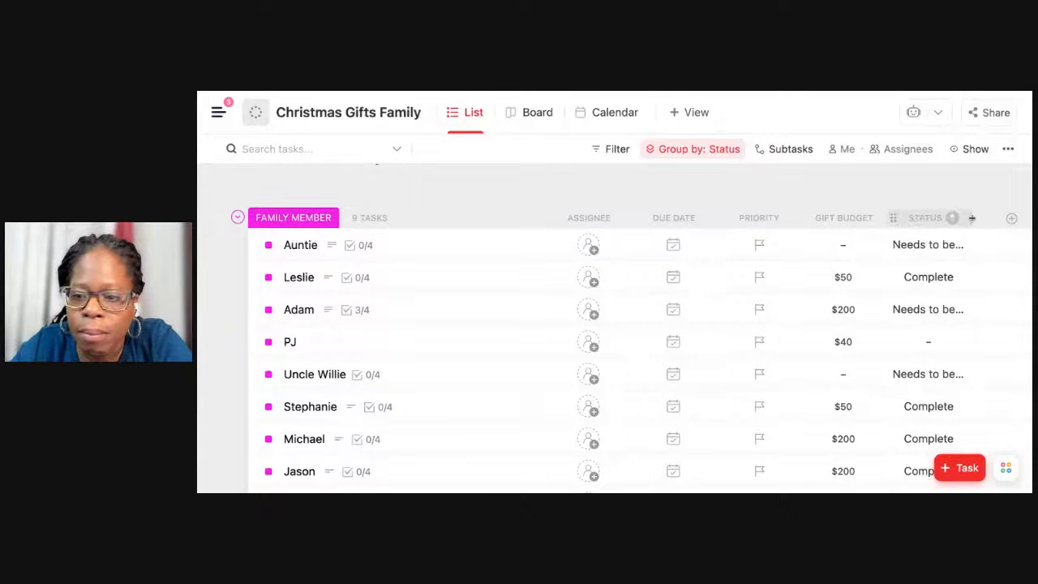
mouse_move(971, 217)
mouse_down()
mouse_move(913, 223)
mouse_move(952, 218)
mouse_up()
scroll(960, 253, down, 1)
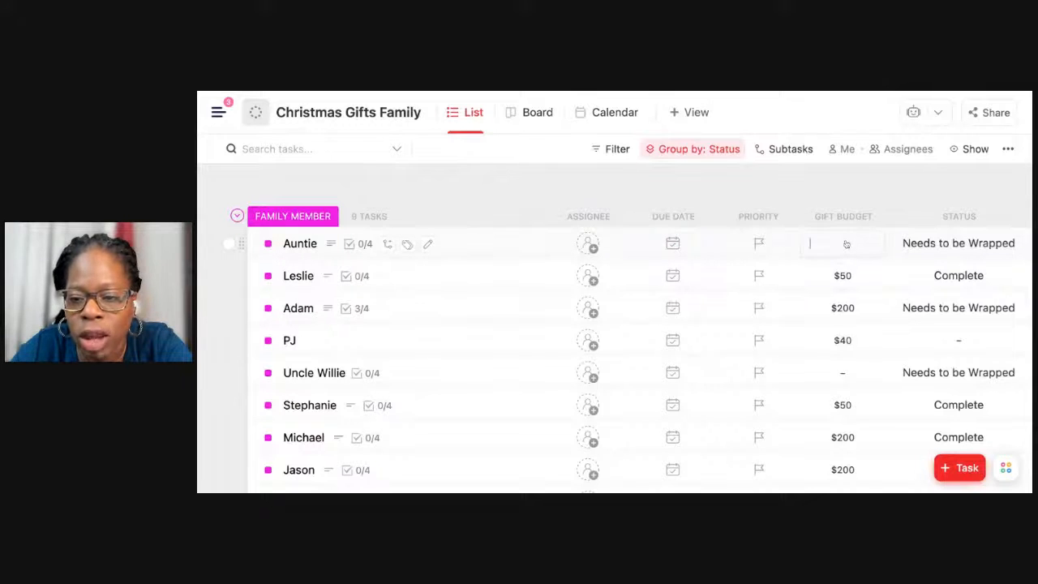
Try sorting the gift list by Gift Budget and clear the sort again.
click(873, 218)
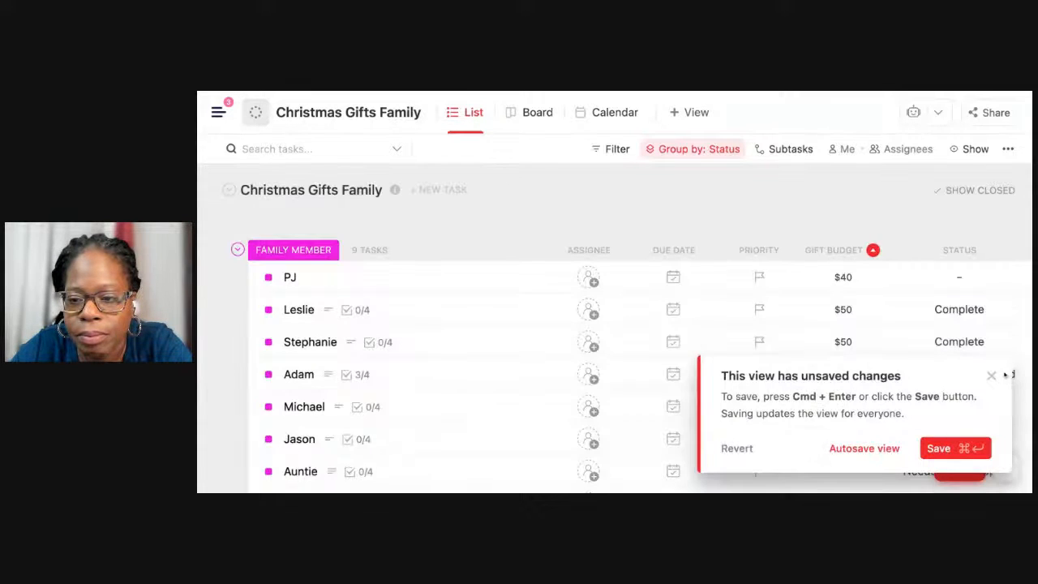
click(873, 249)
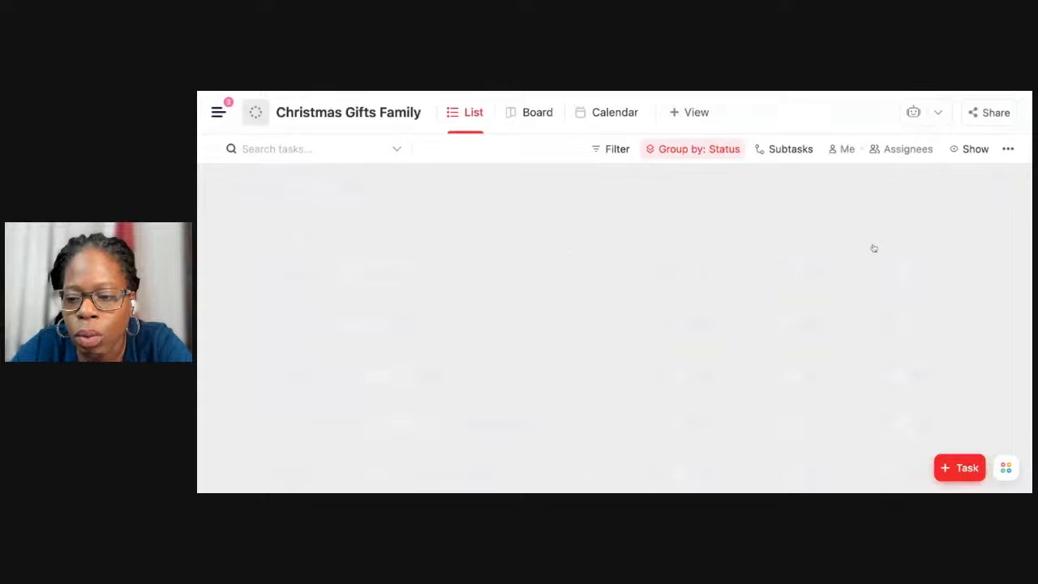
scroll(896, 276, right, 2)
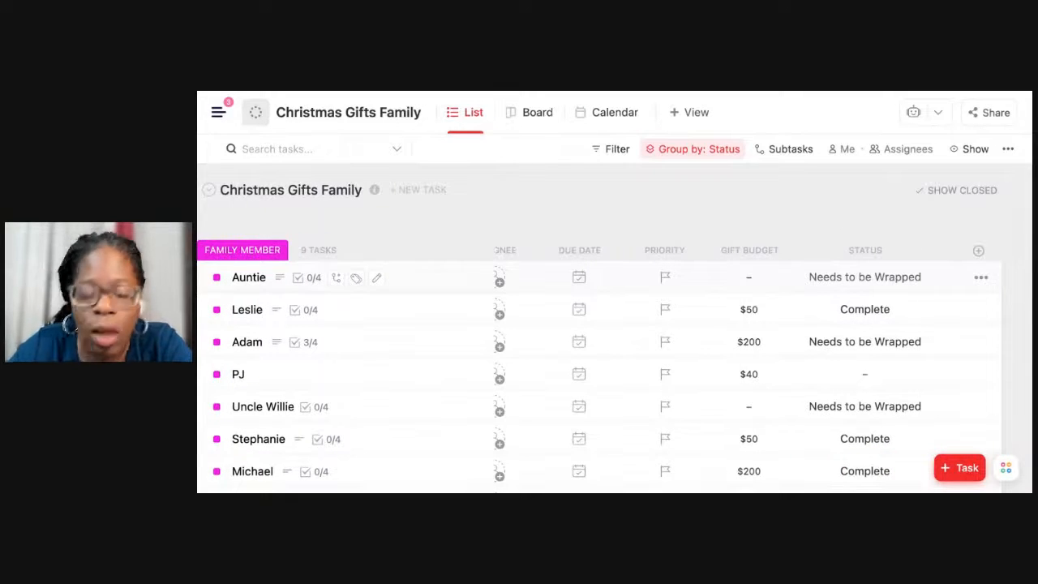
scroll(896, 275, left, 2)
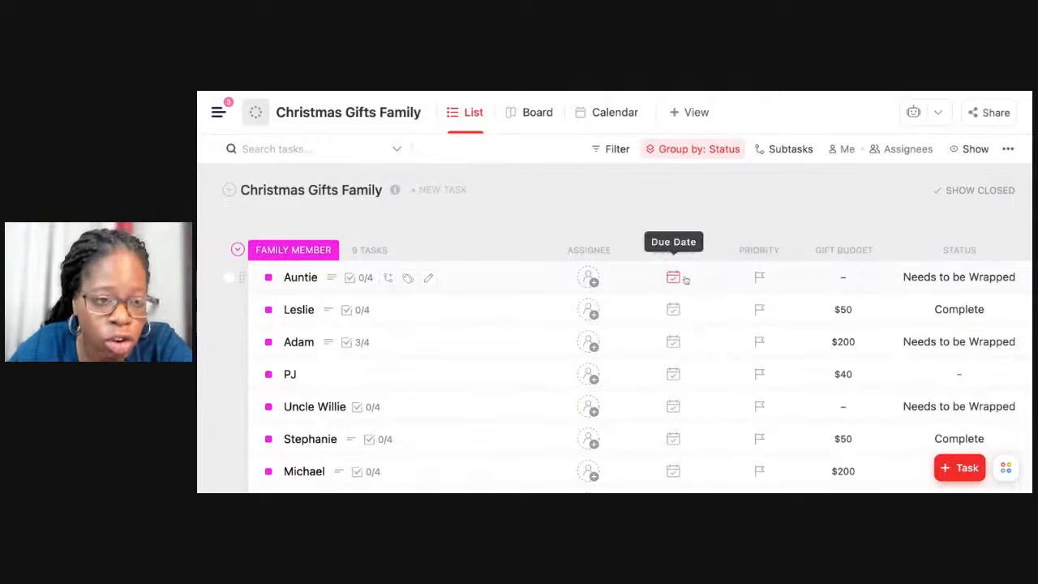
Add a Number column named Amount Spent to the Christmas Gifts Family list.
scroll(685, 279, right, 2)
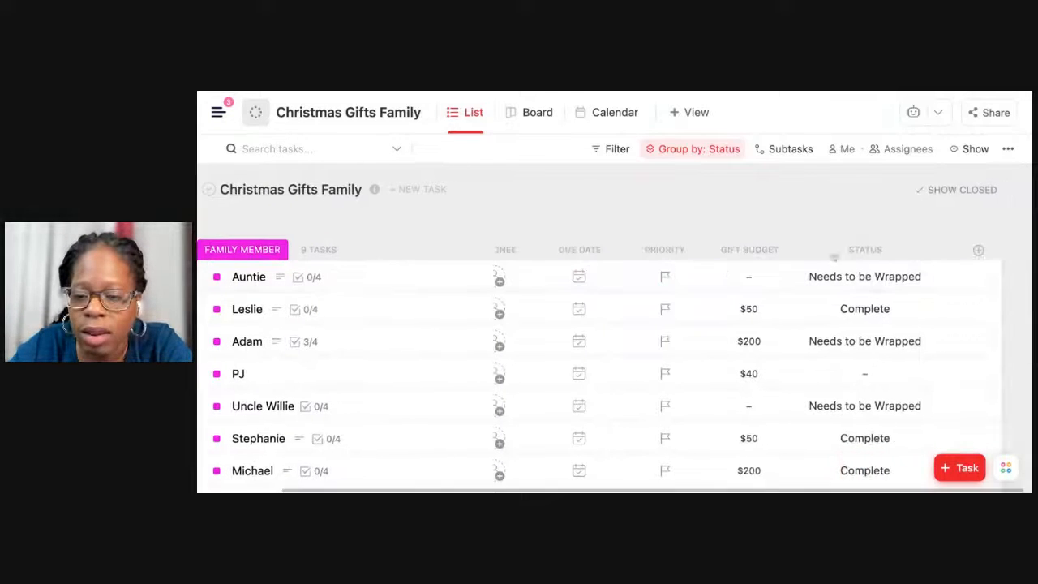
click(978, 251)
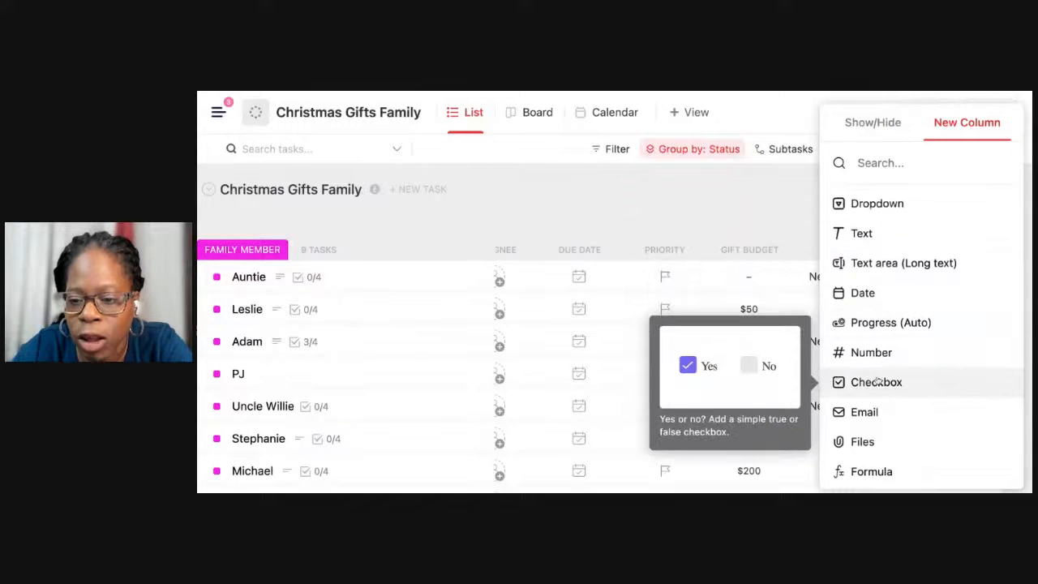
scroll(877, 377, down, 1)
scroll(877, 379, up, 1)
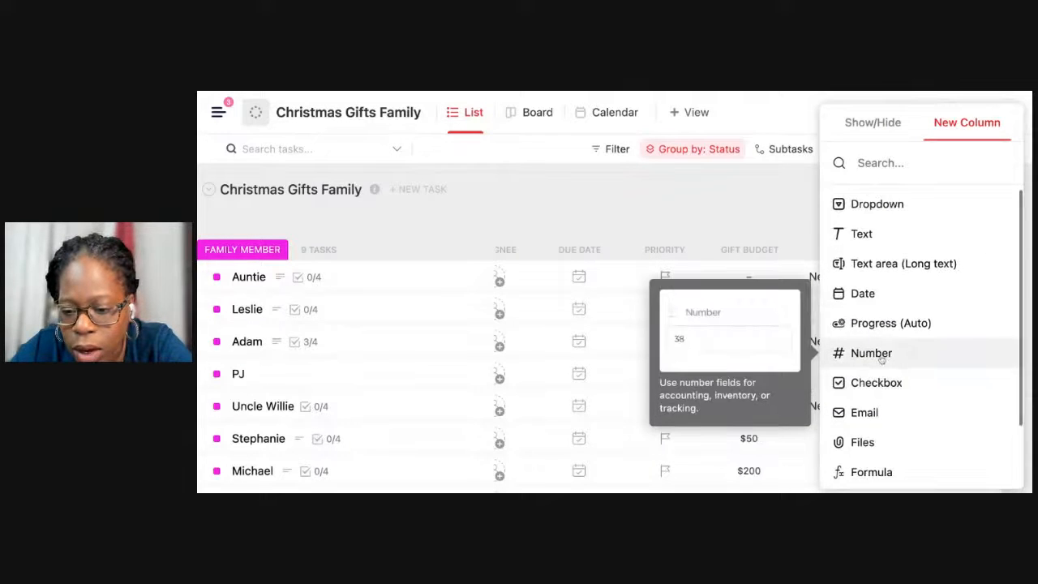
click(881, 355)
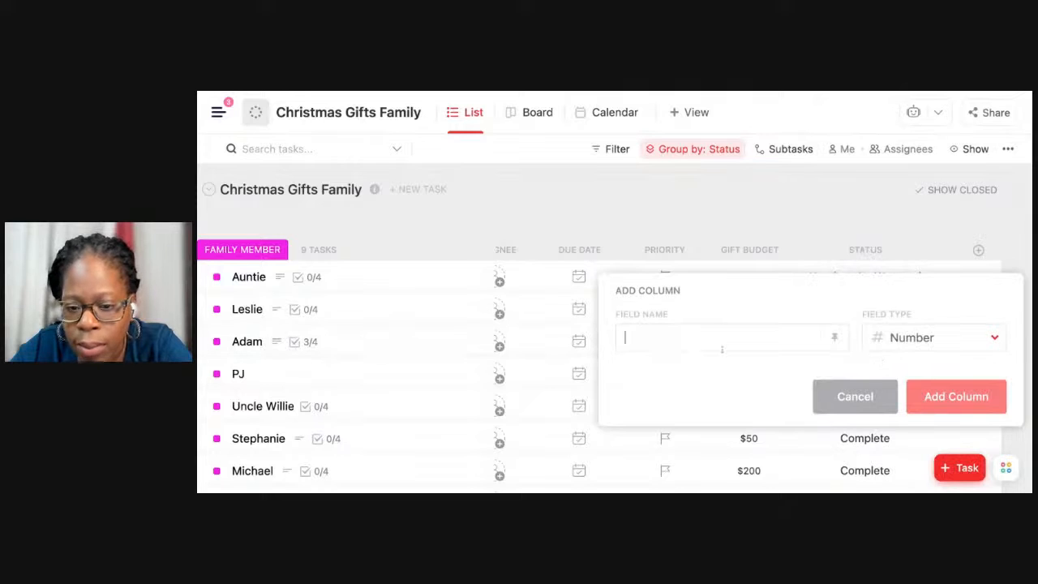
text(Amount Spent)
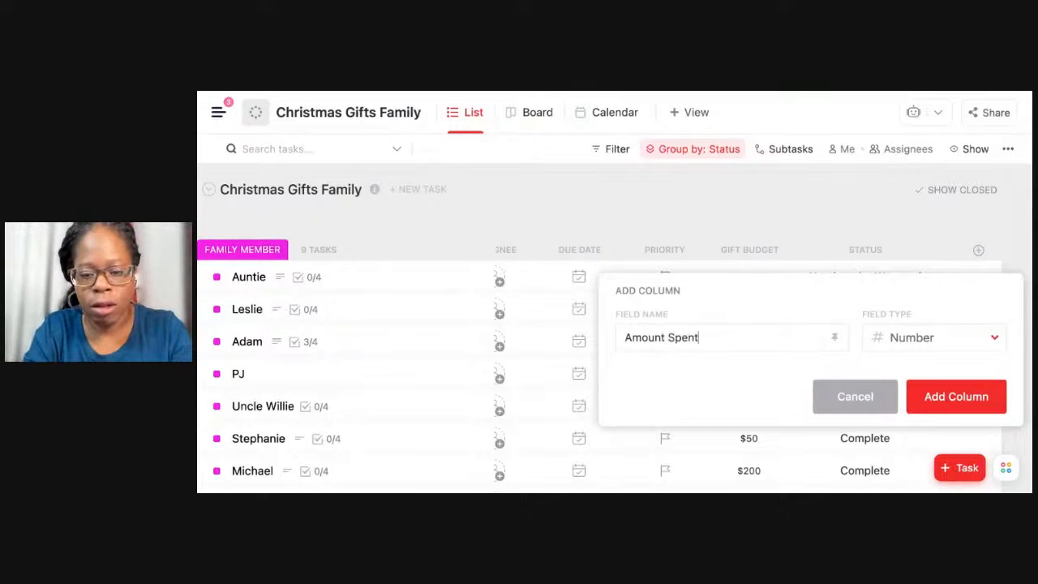
key(Return)
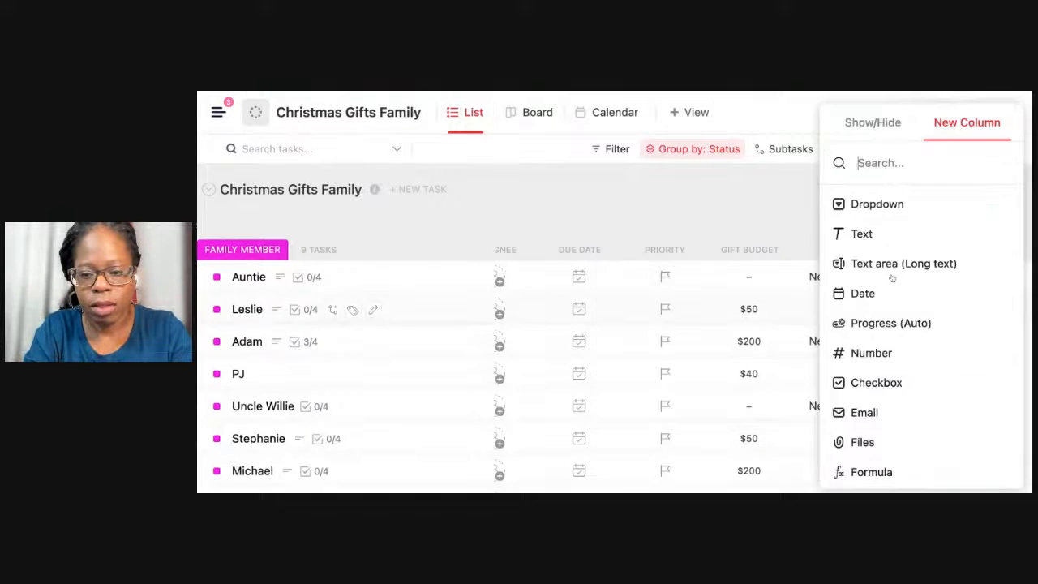
Check the field settings of the Gift Budget and Amount Spent columns, leaving both without changes.
click(751, 251)
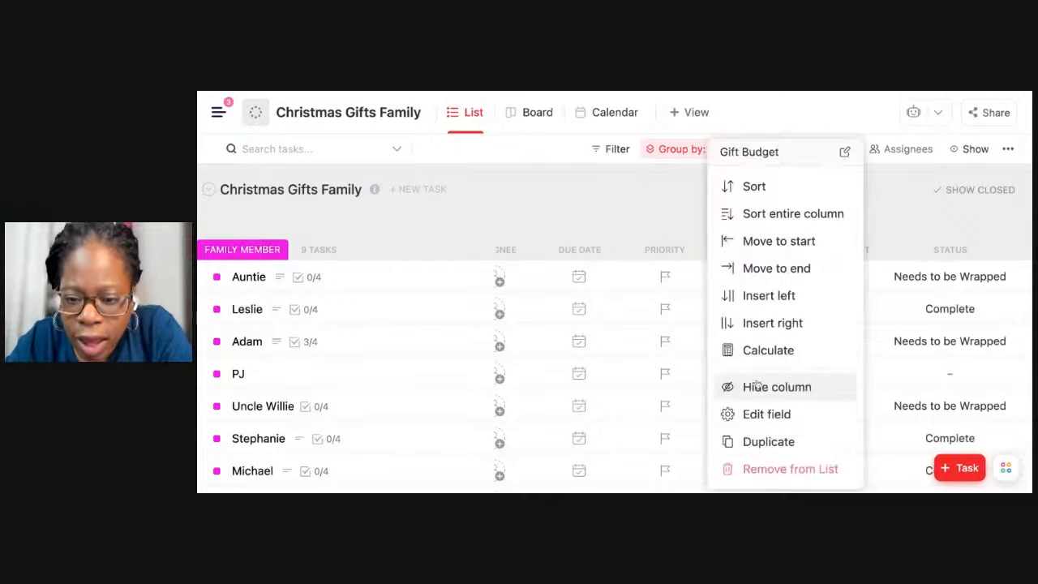
click(756, 410)
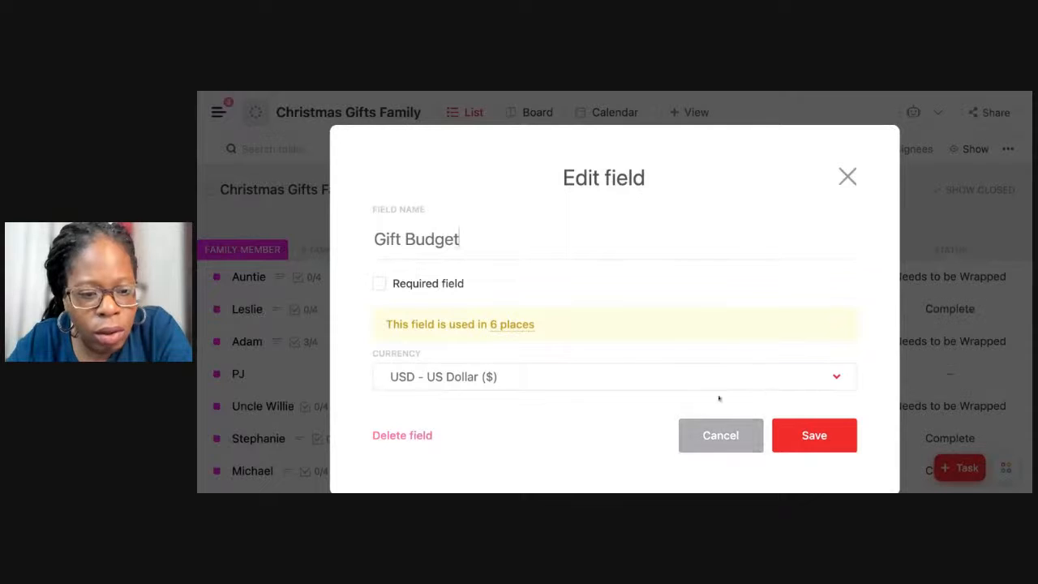
click(728, 434)
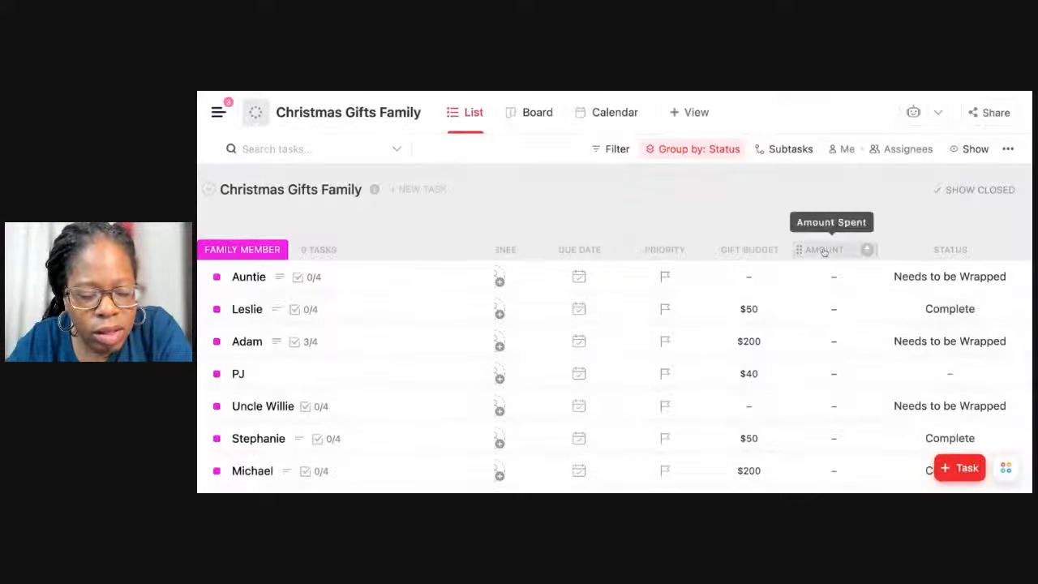
click(865, 249)
click(851, 414)
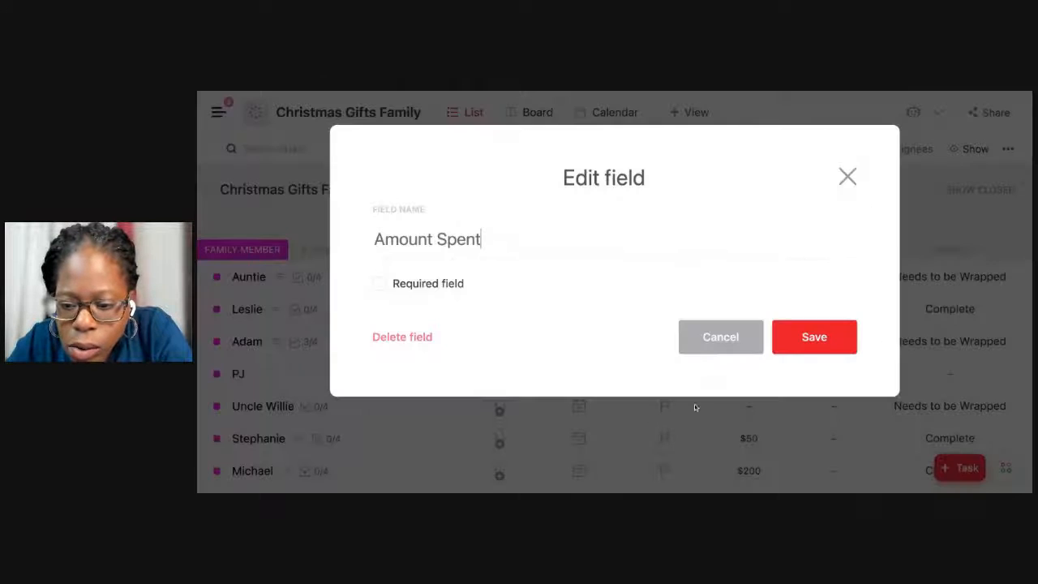
click(691, 336)
Apply a Sum calculation to the Amount Spent column of the Christmas Gifts Family list.
click(865, 249)
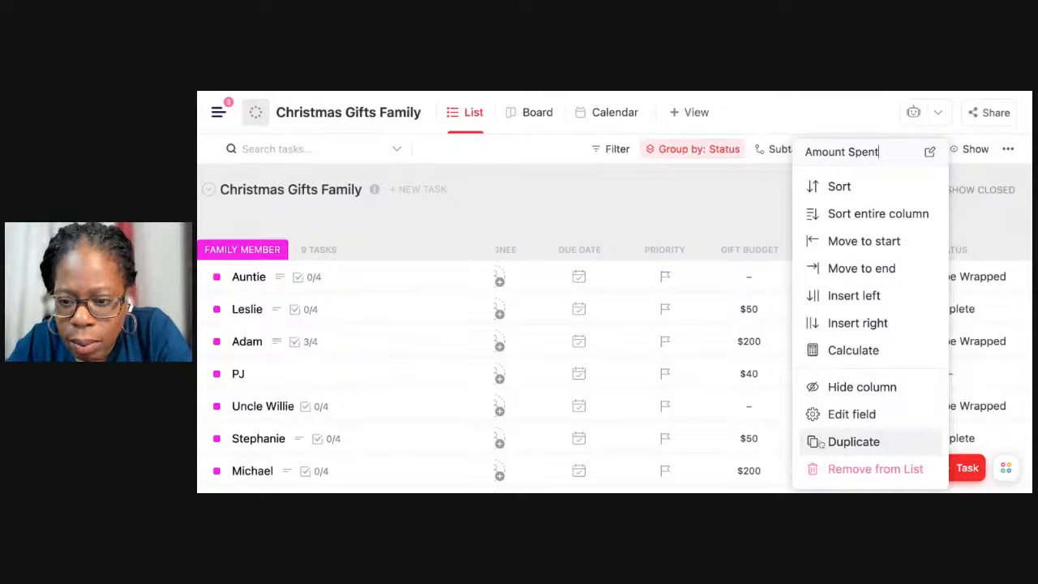
click(831, 354)
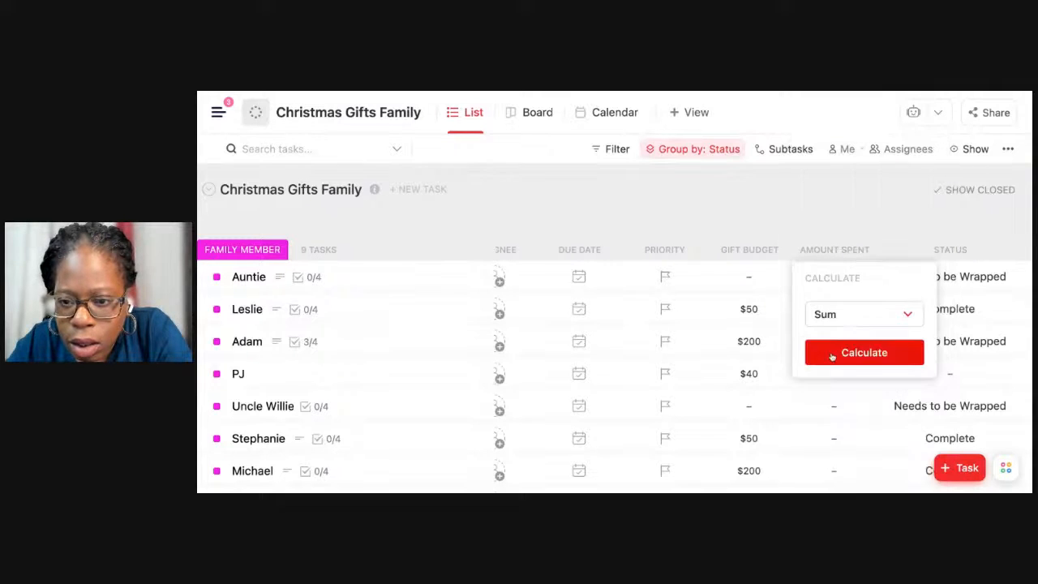
click(860, 319)
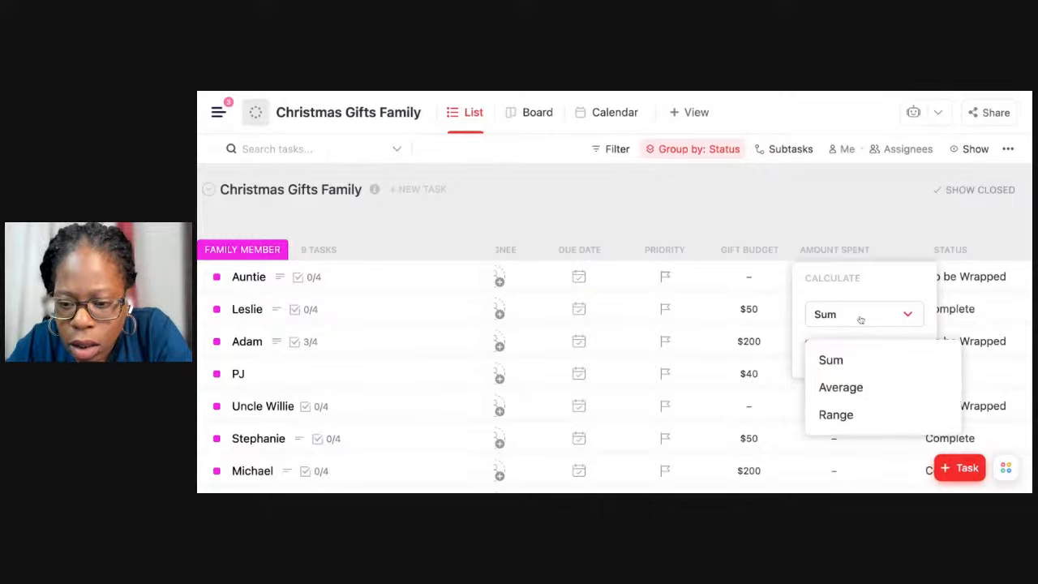
click(860, 319)
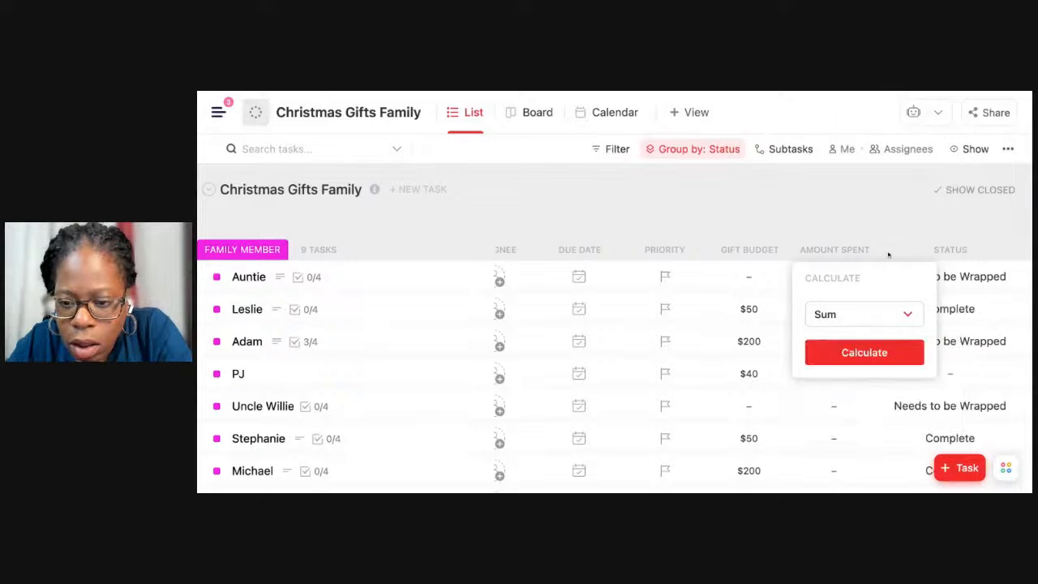
click(863, 352)
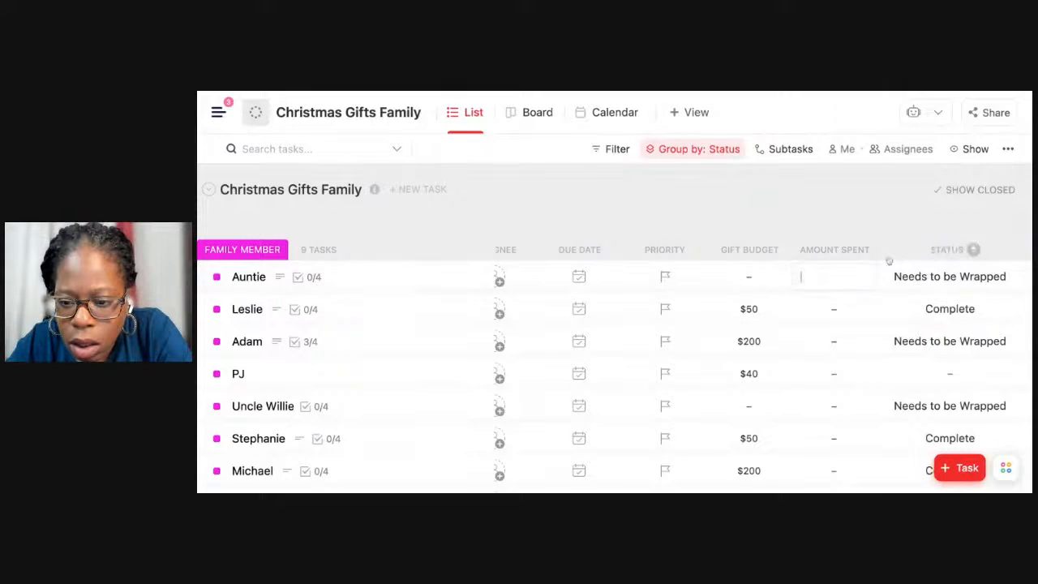
Add a second Amount Spent column to the gift list, using the Money type in US Dollar.
scroll(958, 249, right, 2)
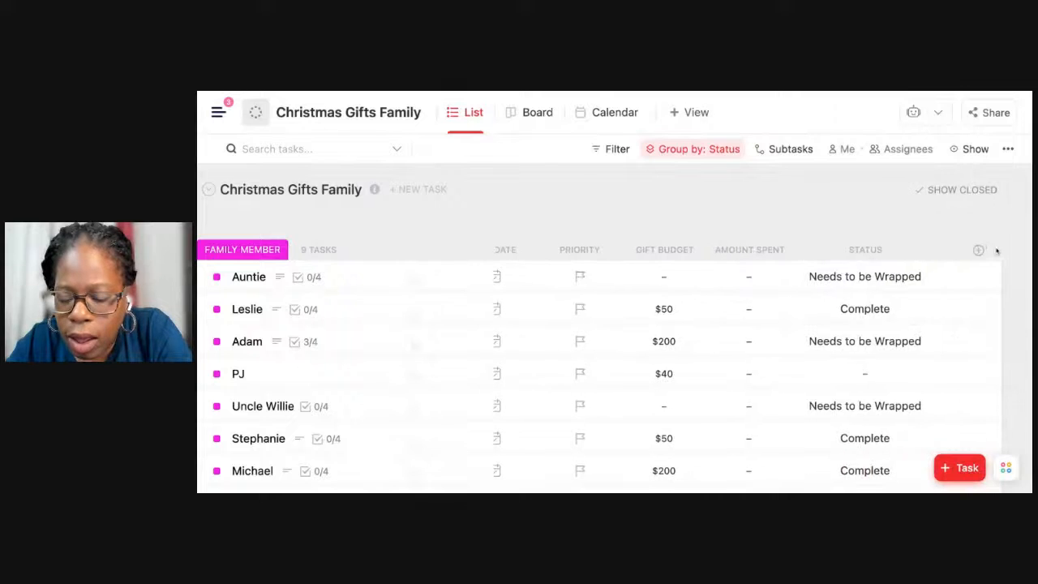
click(978, 250)
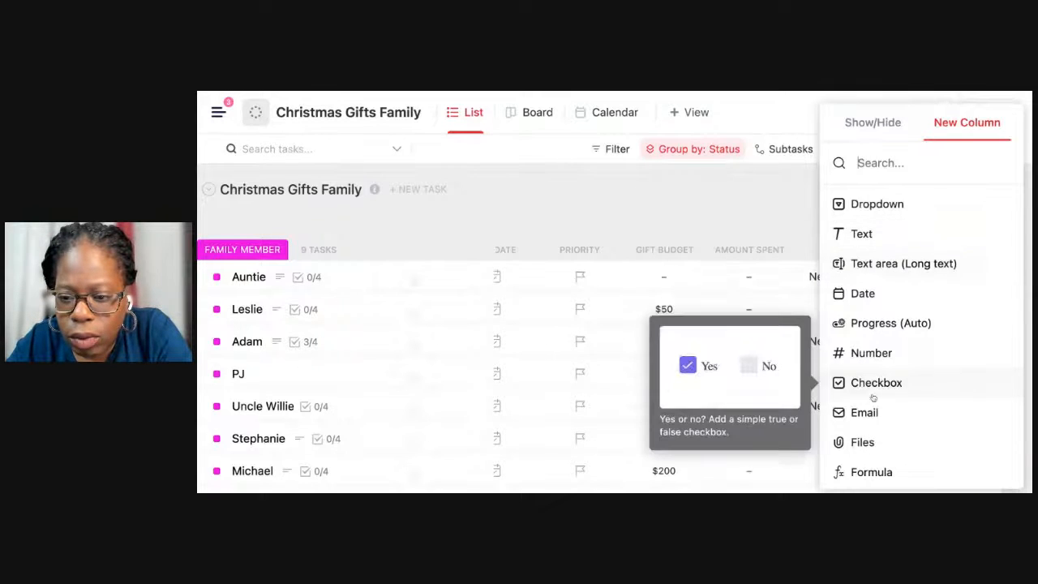
scroll(871, 396, down, 3)
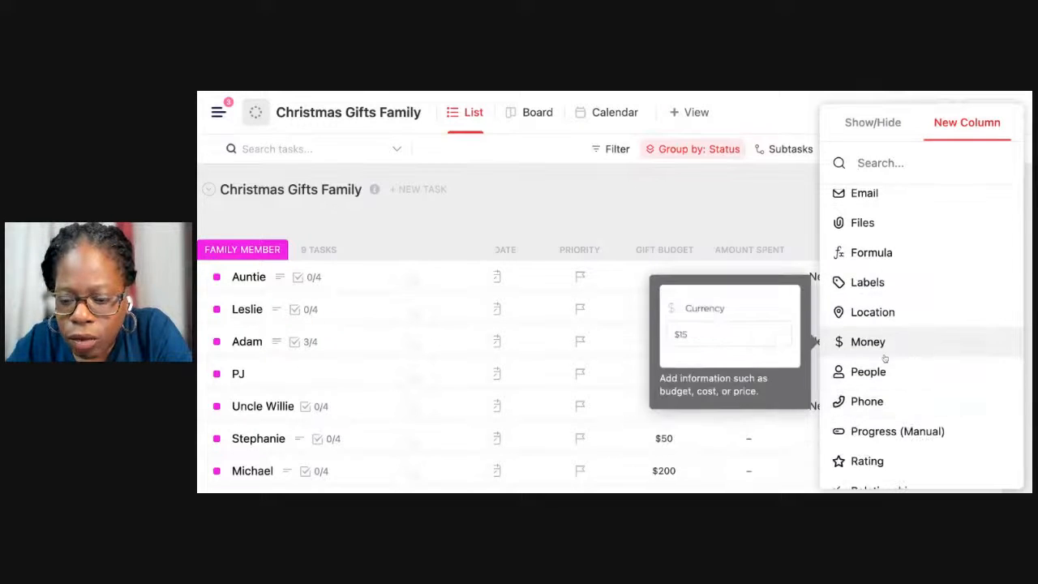
click(882, 343)
text(AMo)
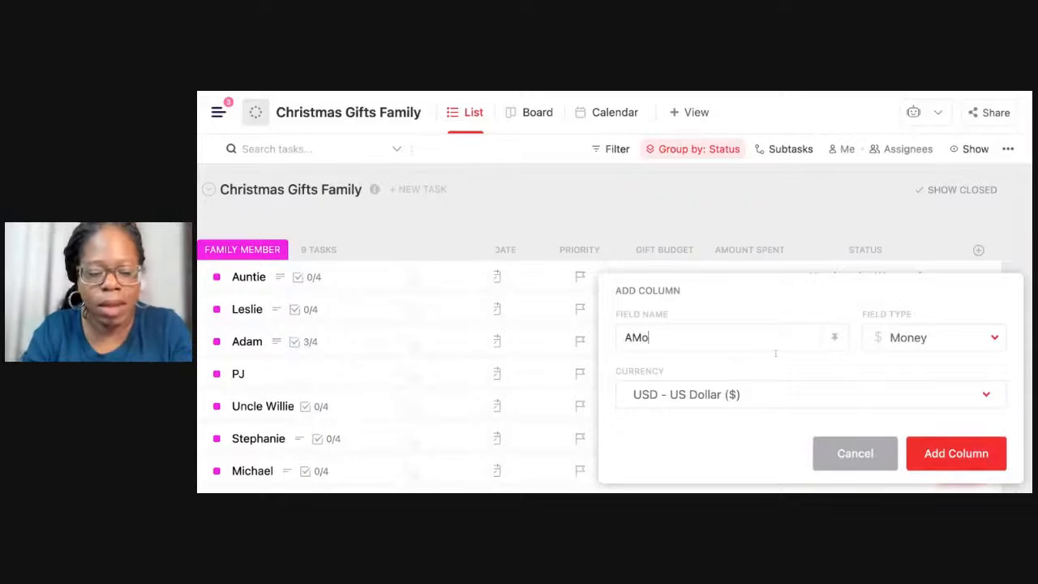
key(BackSpace)
key(BackSpace)
text(m)
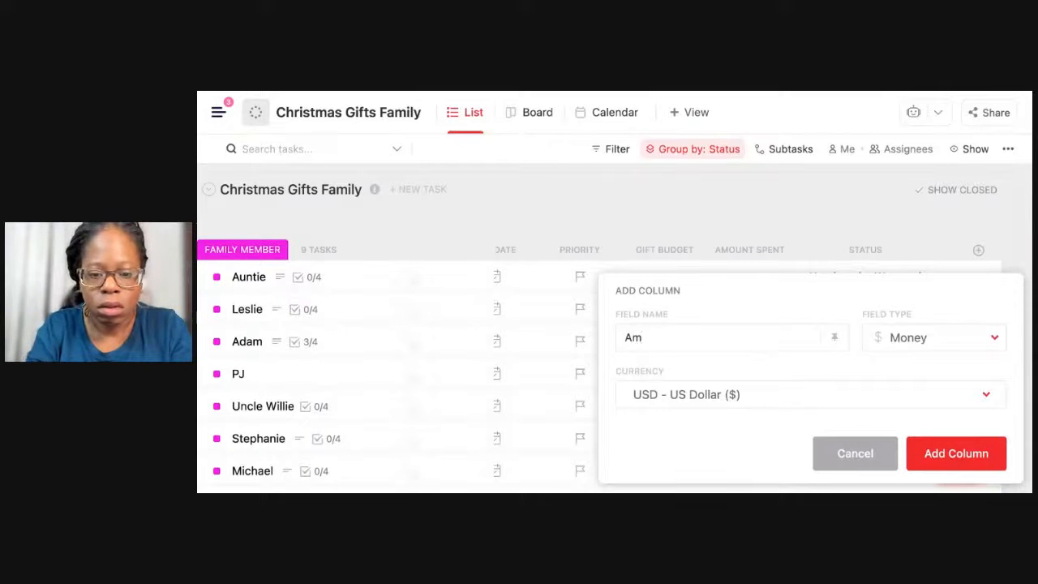
text(ount Spent)
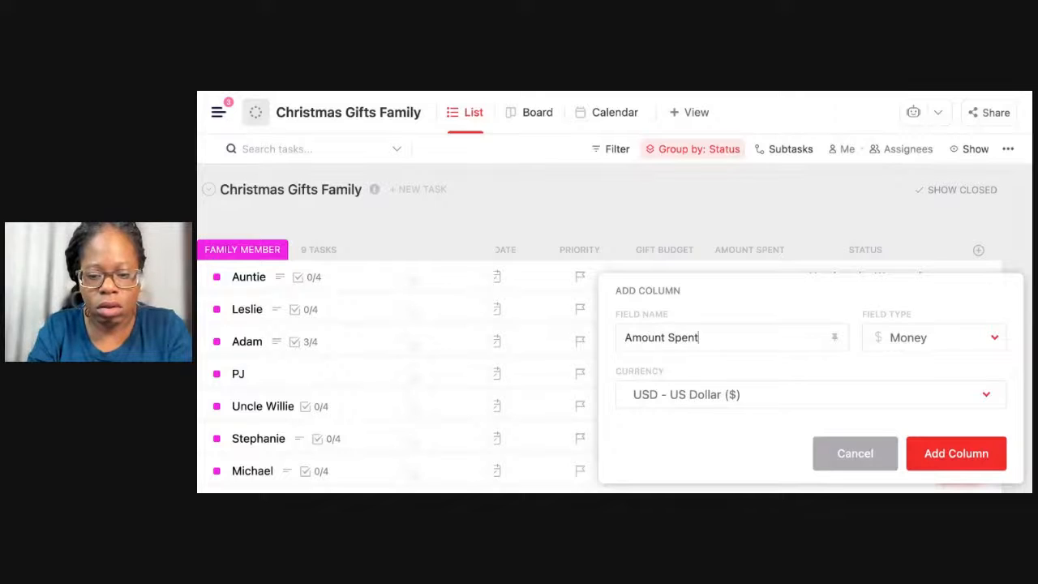
key(Return)
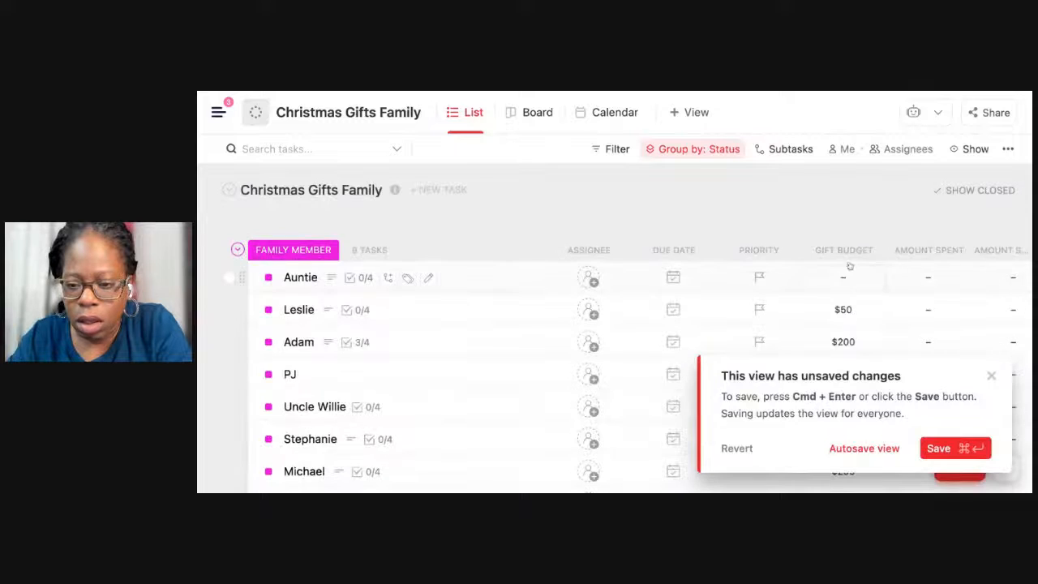
Move the new money column so it sits between the original Amount Spent column and Status.
scroll(848, 252, right, 3)
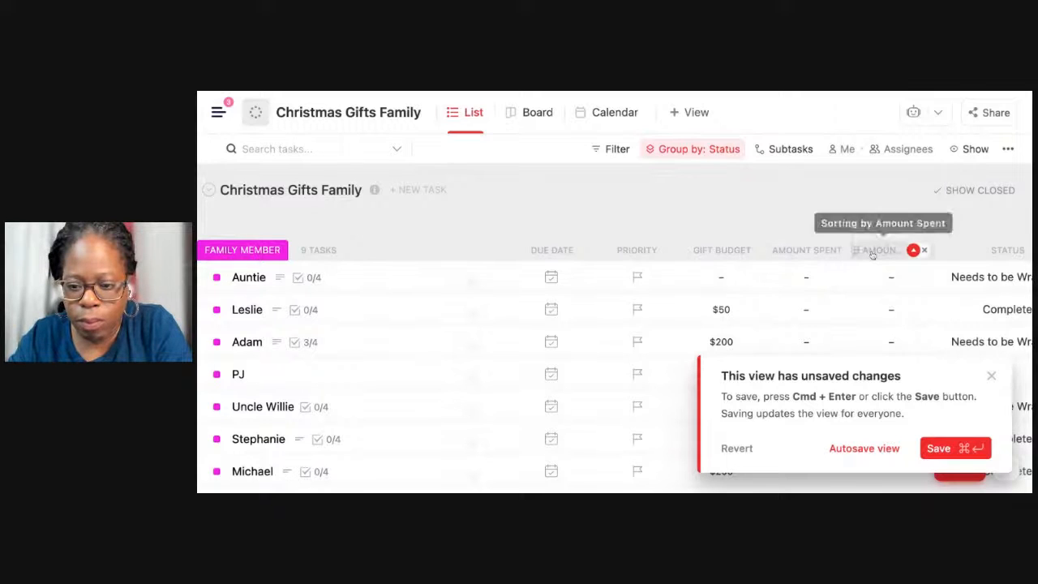
click(921, 250)
click(900, 287)
scroll(874, 278, right, 2)
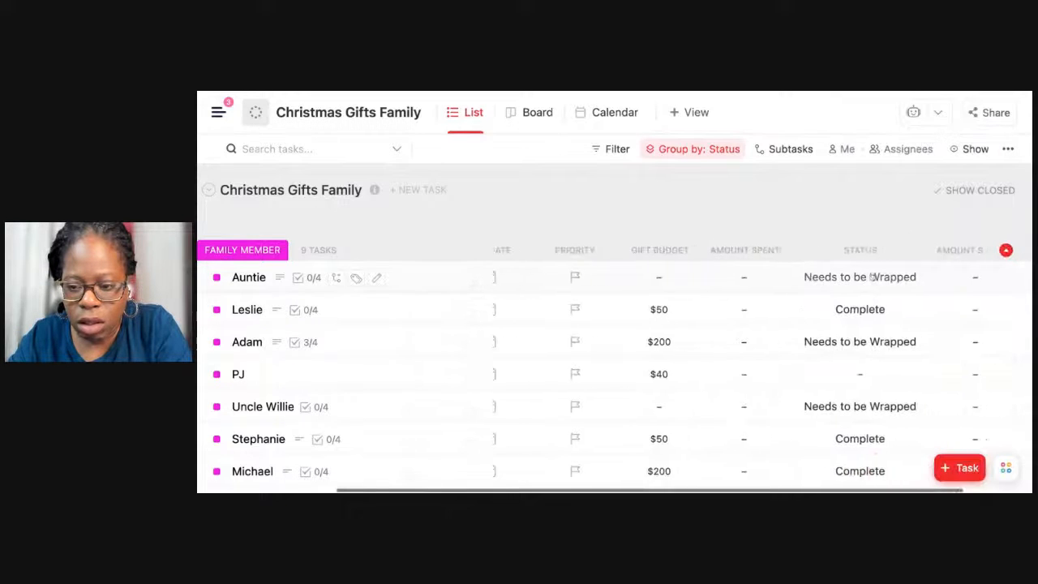
drag(952, 255, 953, 256)
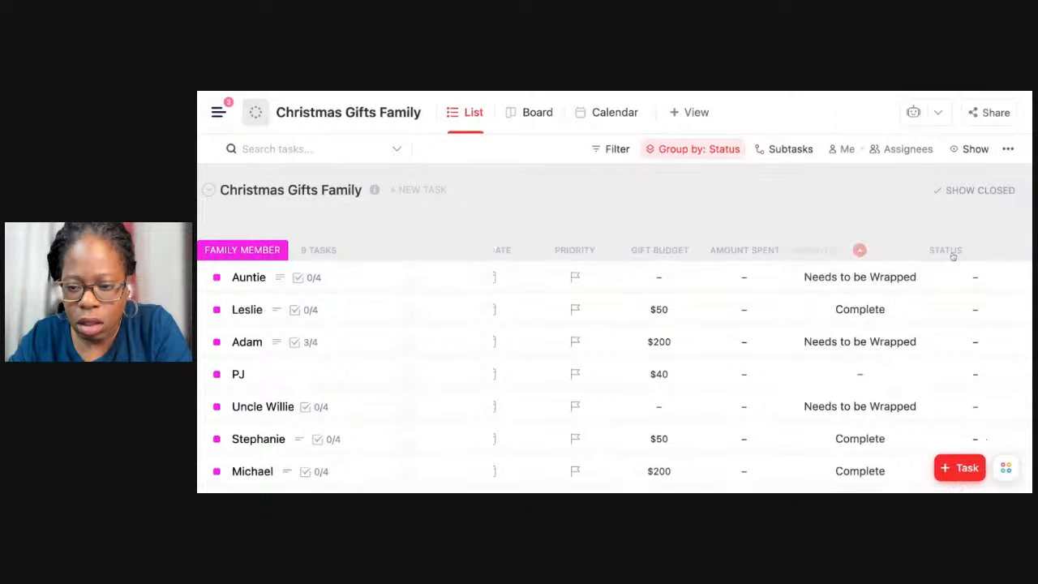
Remove both Amount Spent columns from the gift list.
click(762, 251)
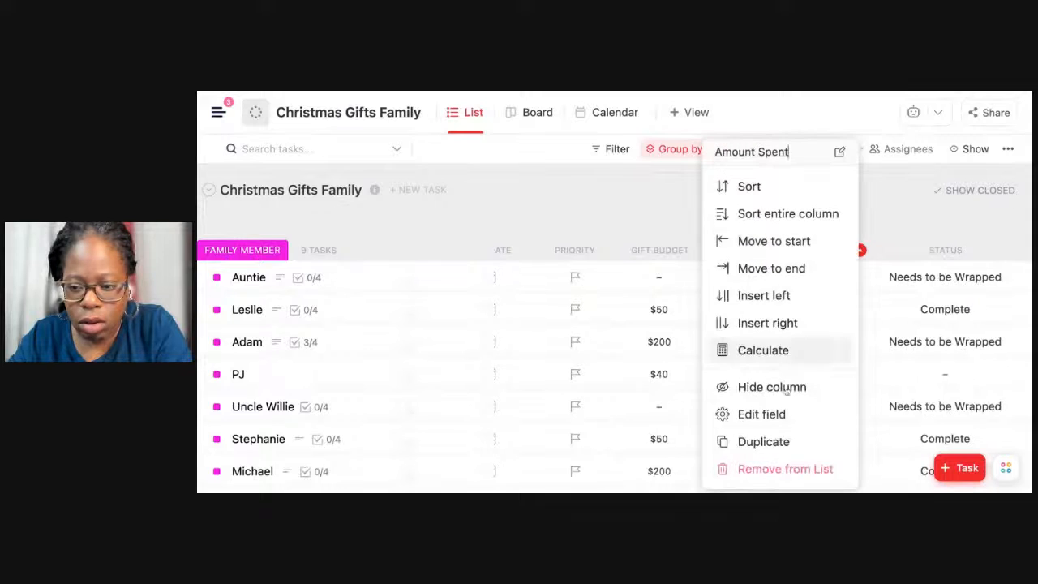
click(760, 468)
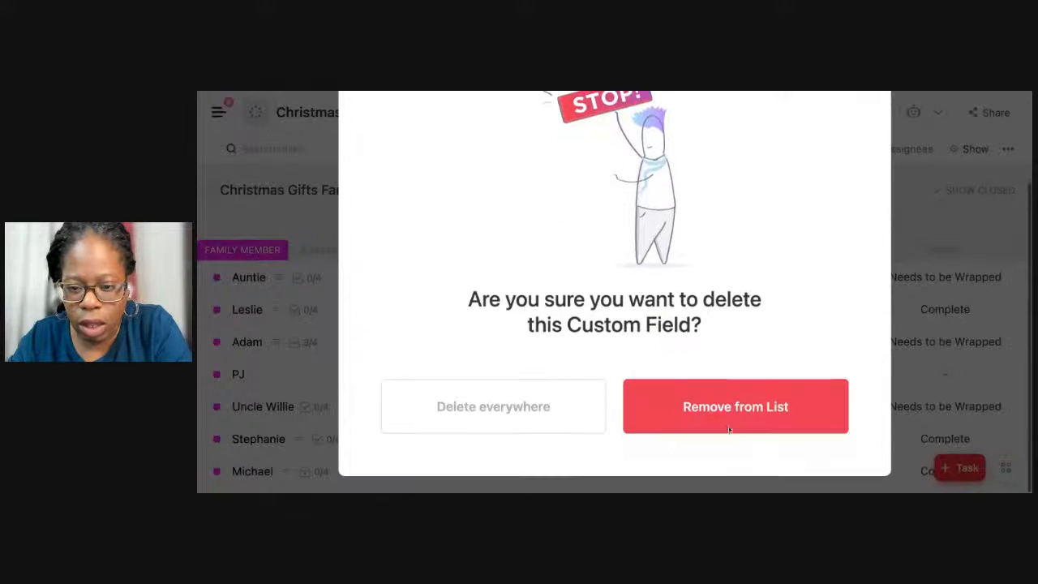
click(760, 399)
click(762, 250)
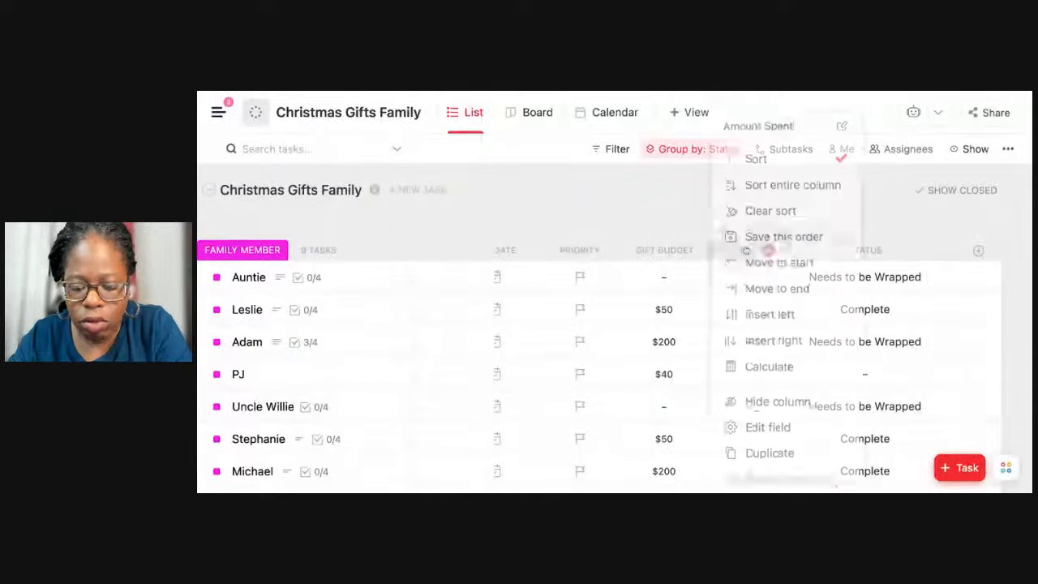
click(746, 469)
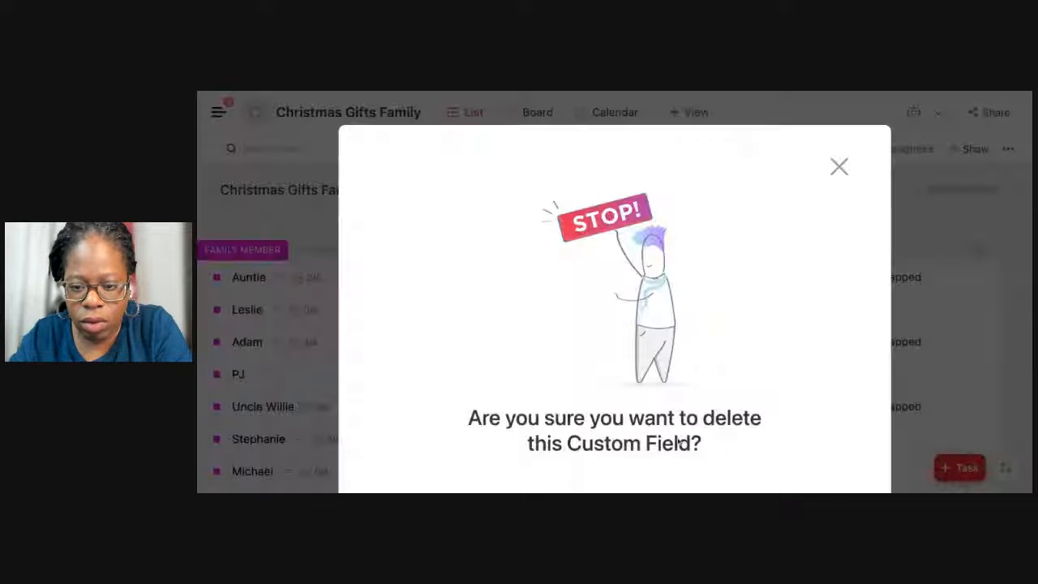
click(704, 428)
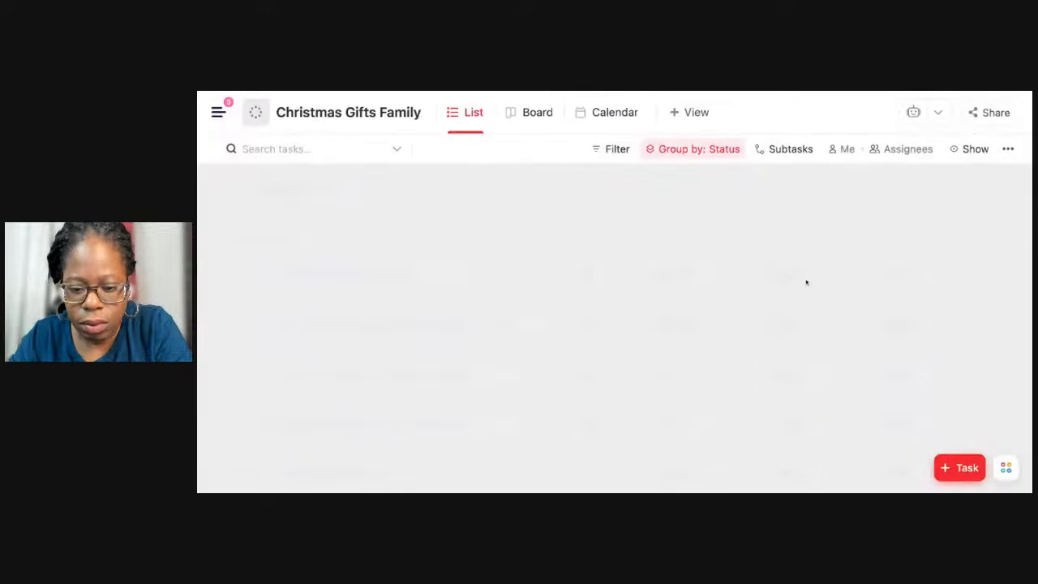
Set the Gift Budget for Auntie to $150.
scroll(833, 260, right, 2)
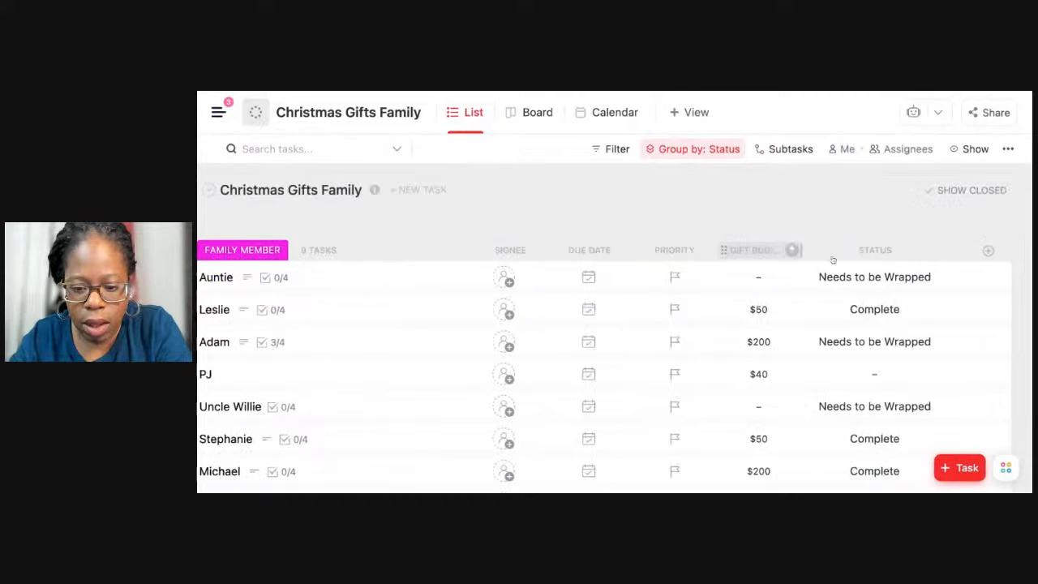
click(763, 277)
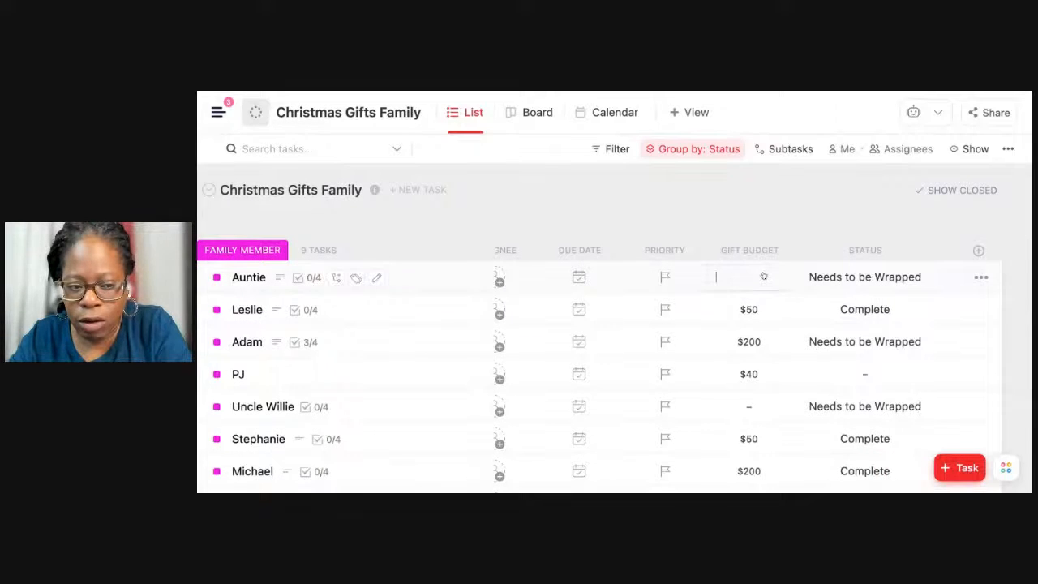
text(150)
key(Return)
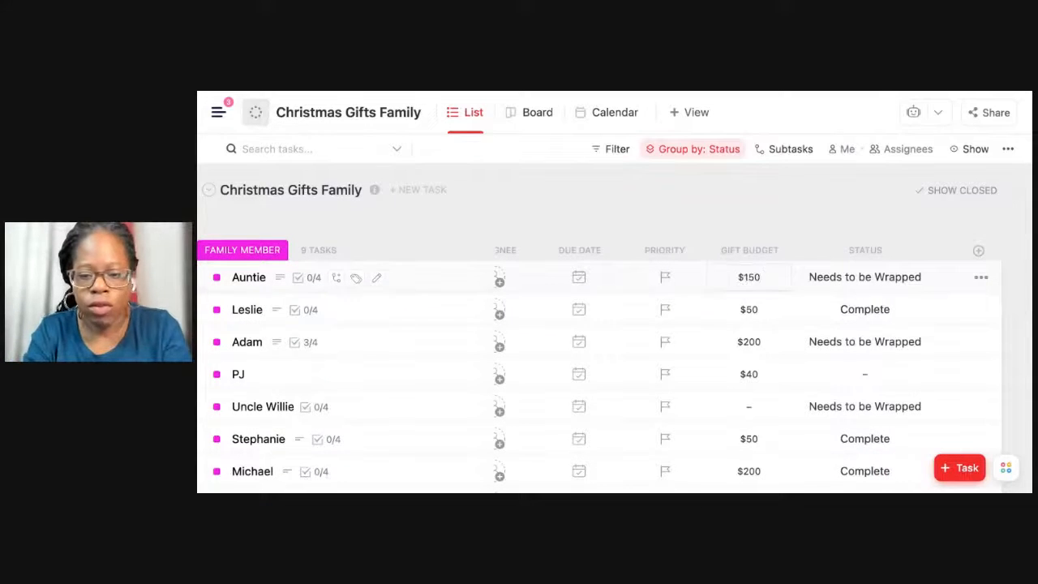
Add a Money column in US Dollar named Amount Spent and place it between Gift Budget and Status.
click(977, 254)
scroll(916, 340, down, 3)
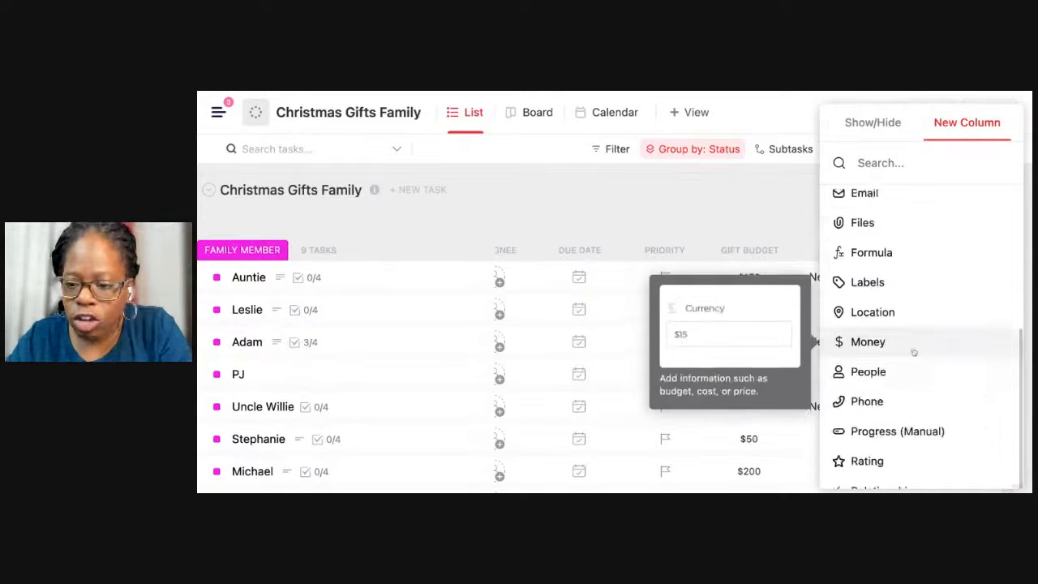
click(914, 349)
text(Amoun)
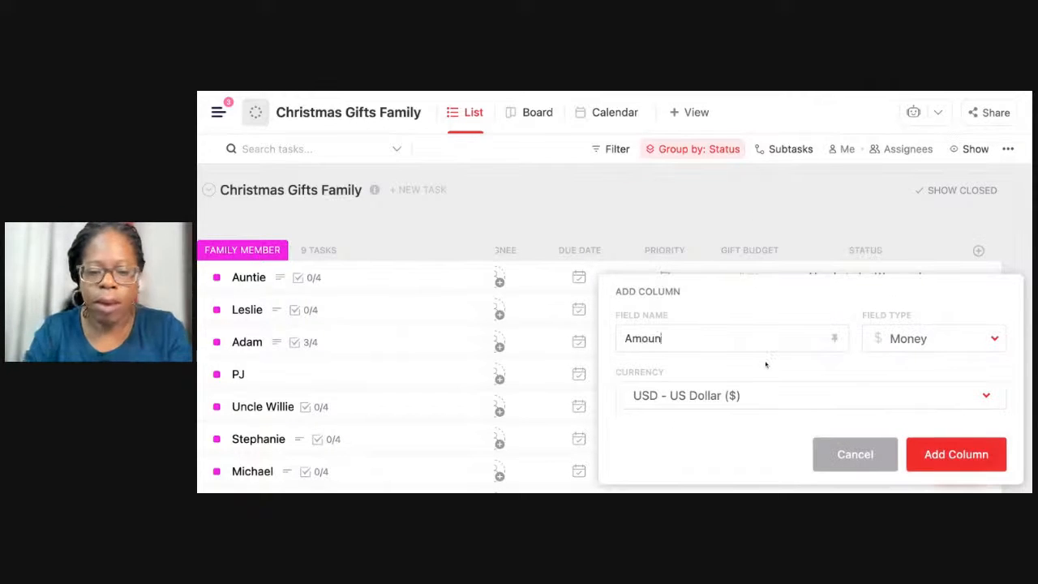
text(t Spent)
key(Return)
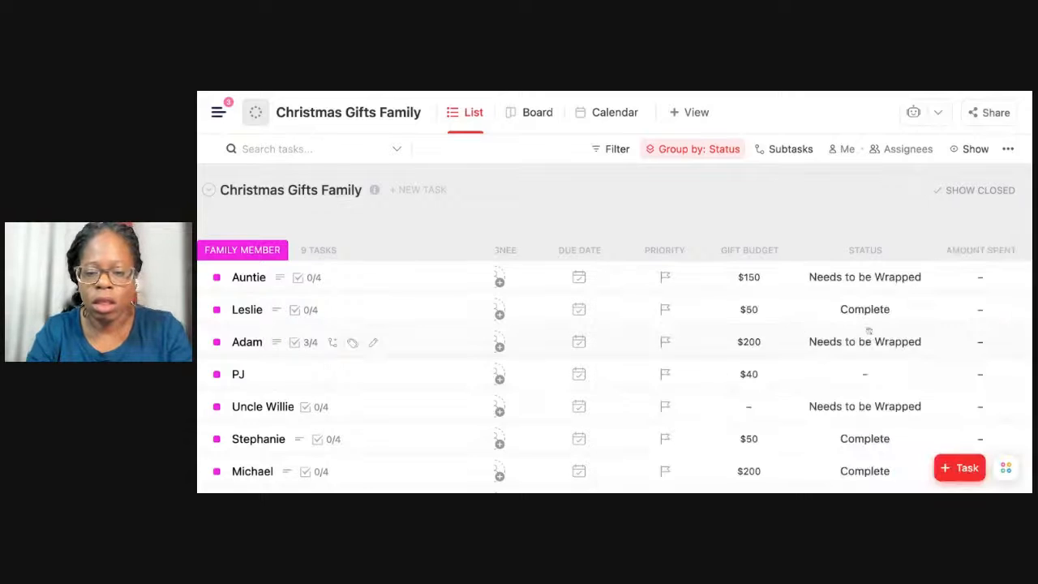
drag(971, 266, 813, 261)
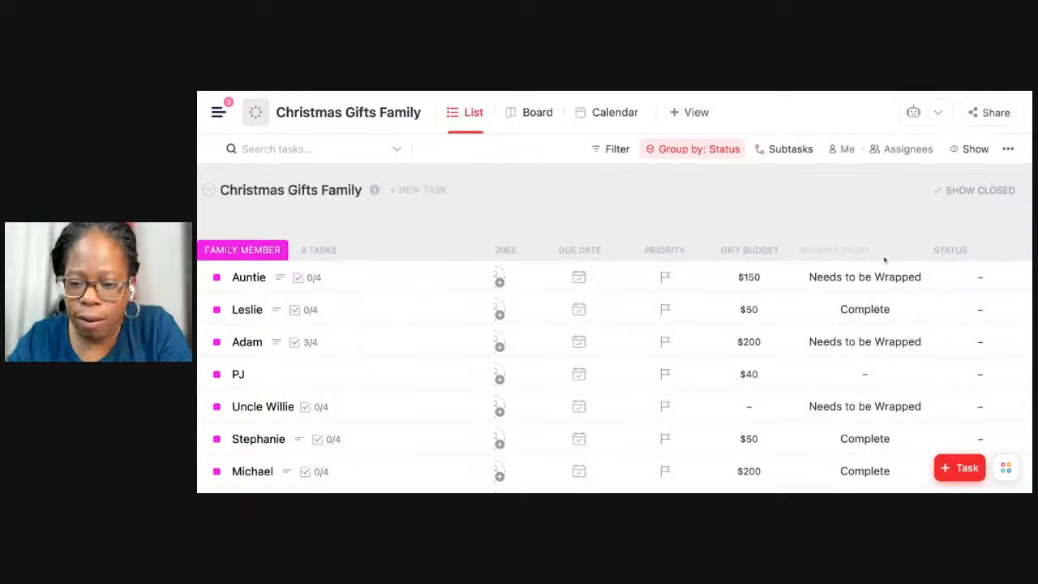
drag(883, 259, 882, 251)
Start a new Formula column for the gift list and name it What's Left?
scroll(882, 250, right, 2)
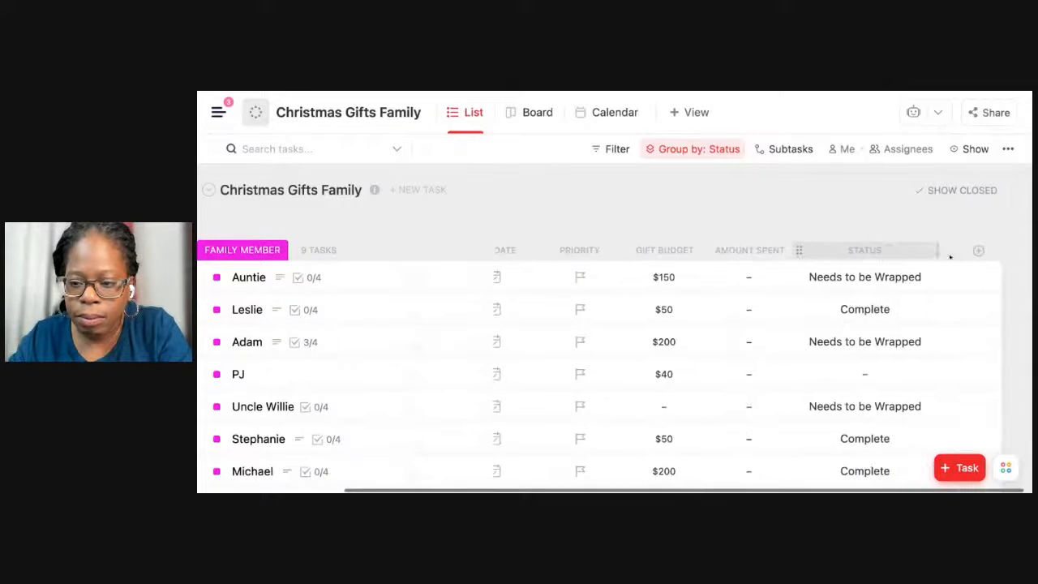
click(978, 250)
scroll(982, 340, down, 1)
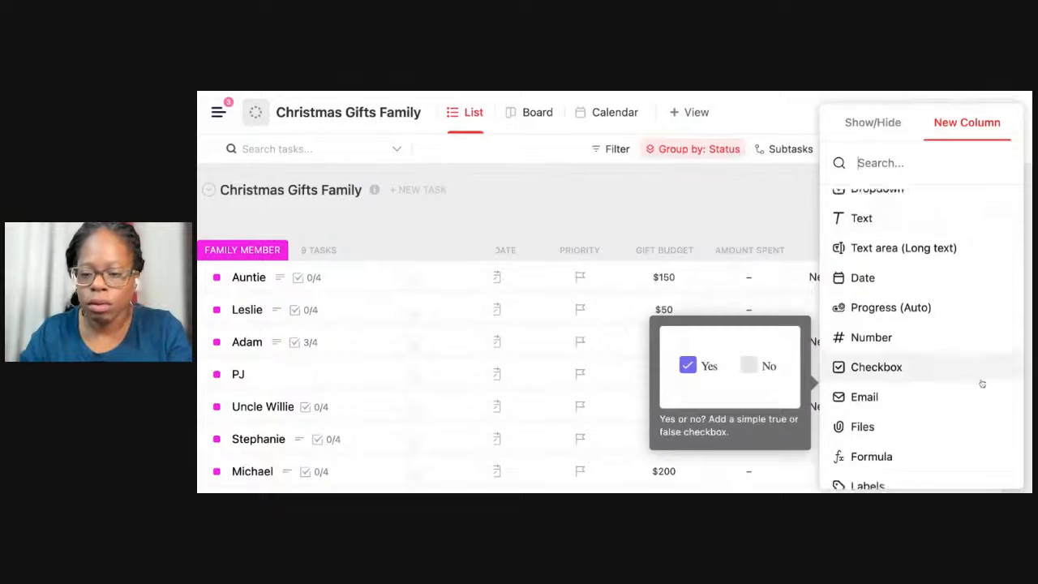
scroll(982, 383, down, 3)
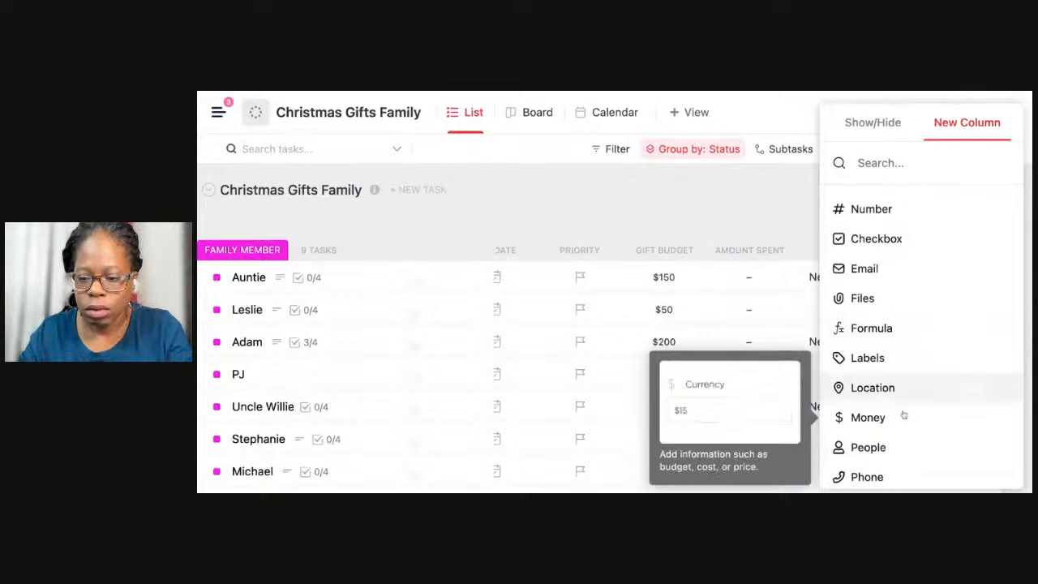
click(922, 328)
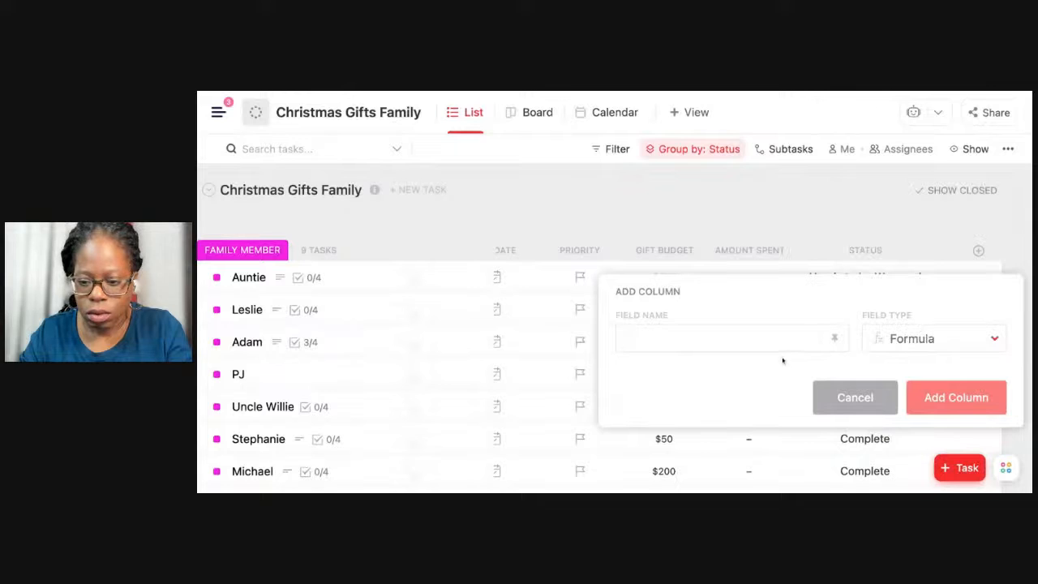
text(What's Left?)
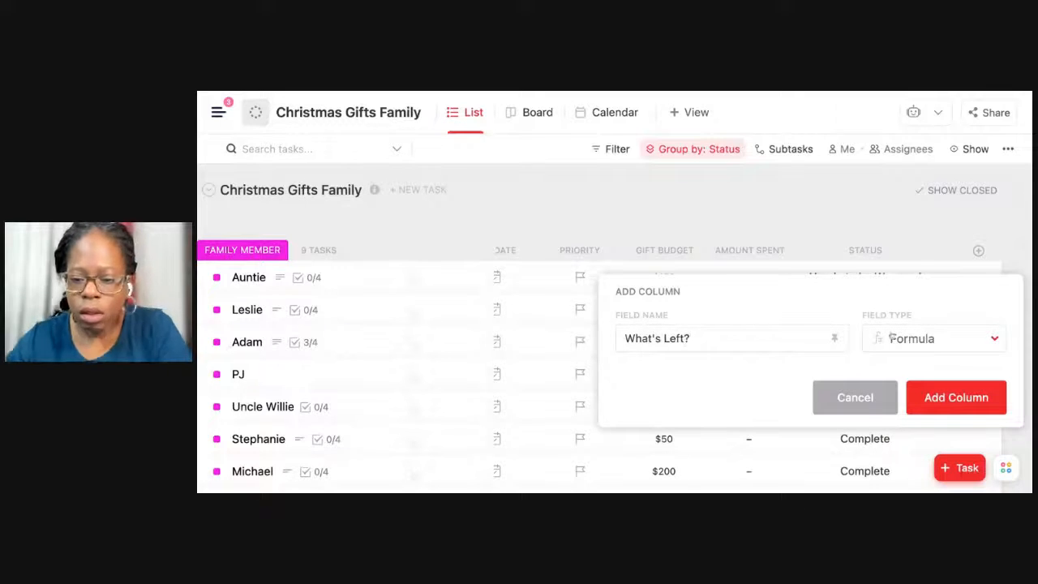
Switch the new What's Left? column to Money in US Dollar, add it, and place it between Amount Spent and Status.
click(891, 338)
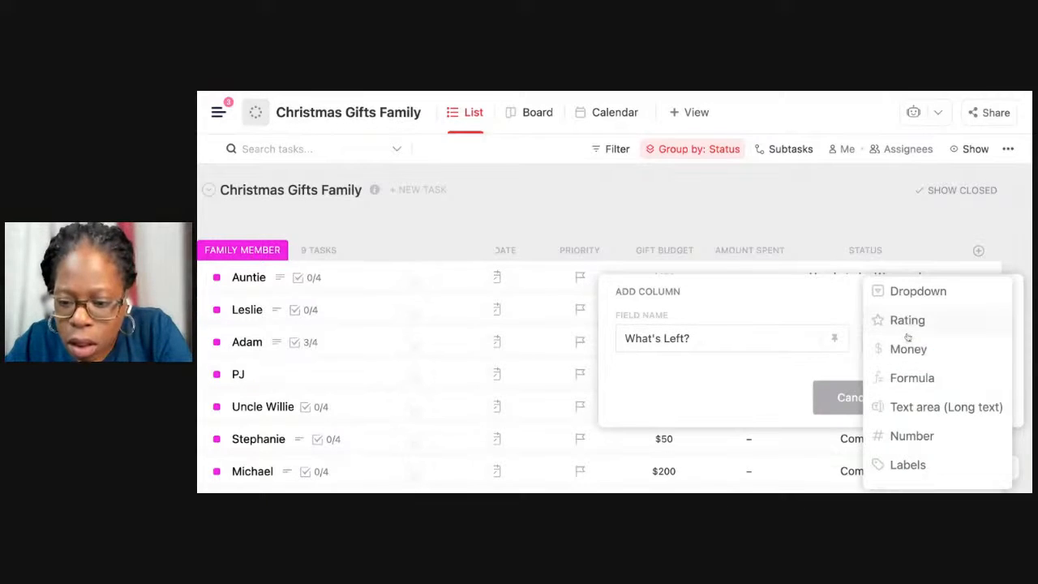
click(907, 357)
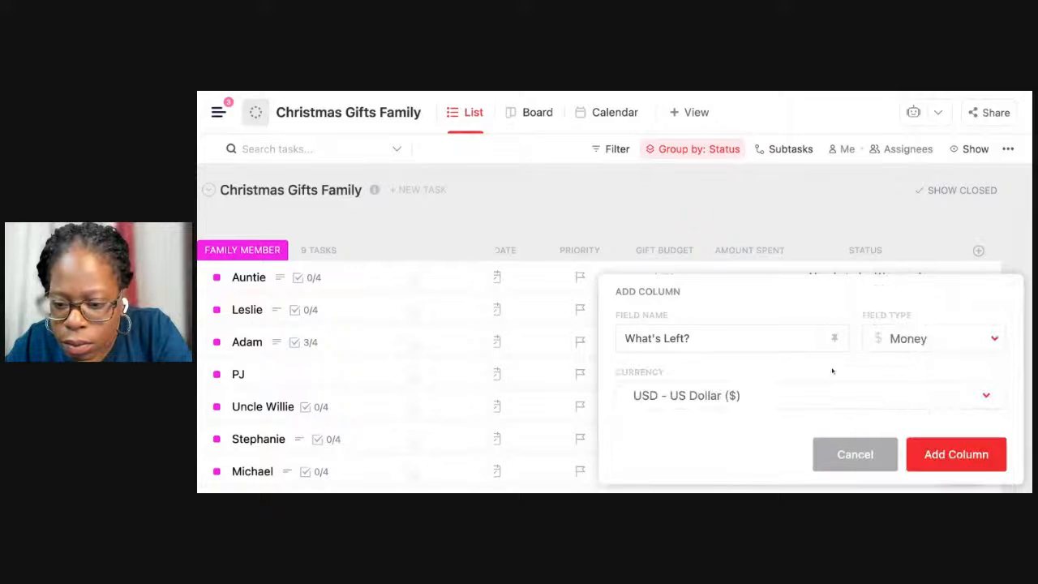
click(717, 394)
click(730, 290)
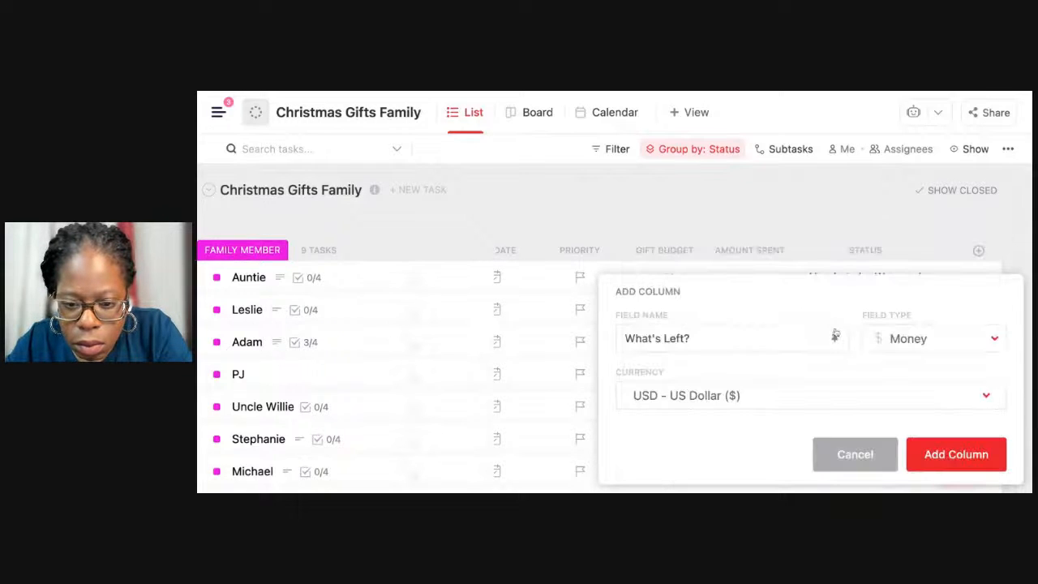
click(948, 452)
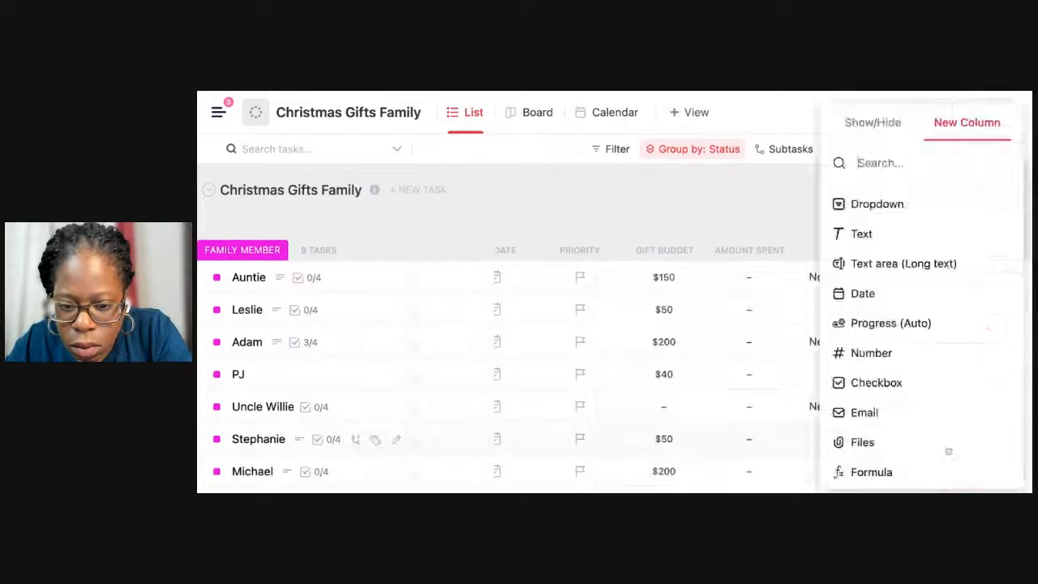
scroll(785, 282, right, 5)
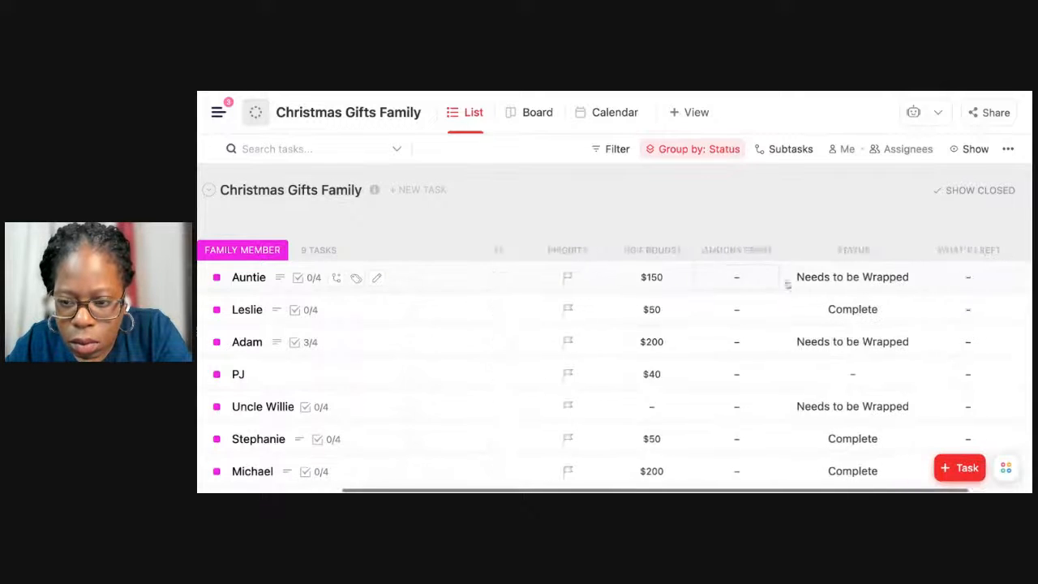
click(894, 278)
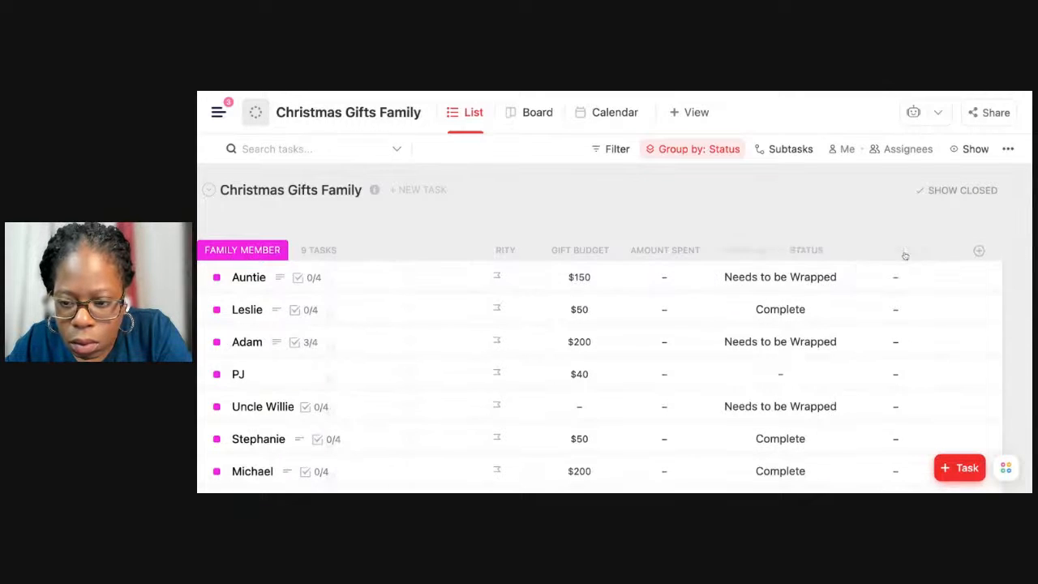
drag(903, 254, 746, 250)
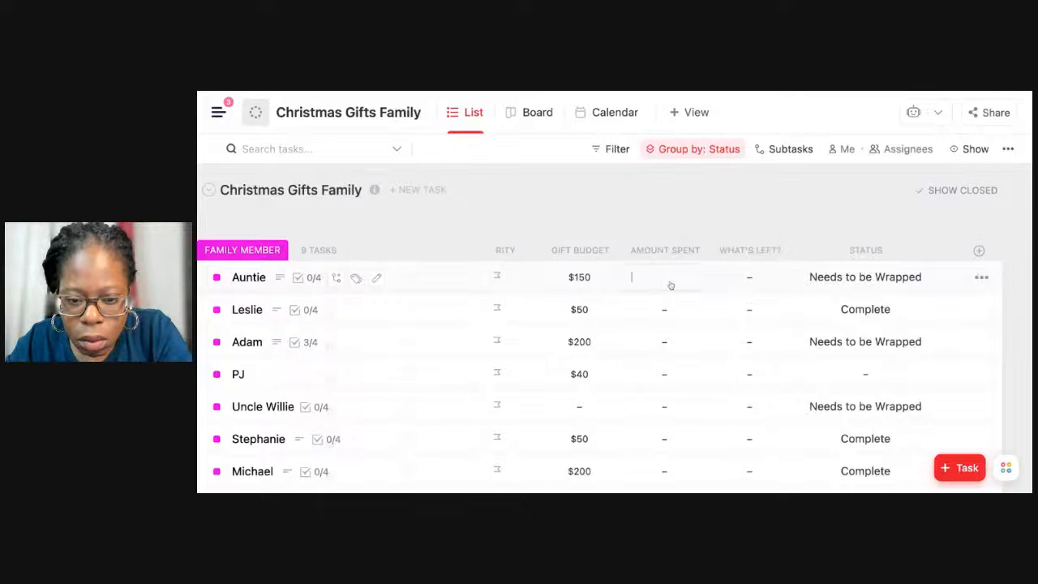
Set the Amount Spent for Auntie to $70.
click(670, 284)
text(70)
key(Return)
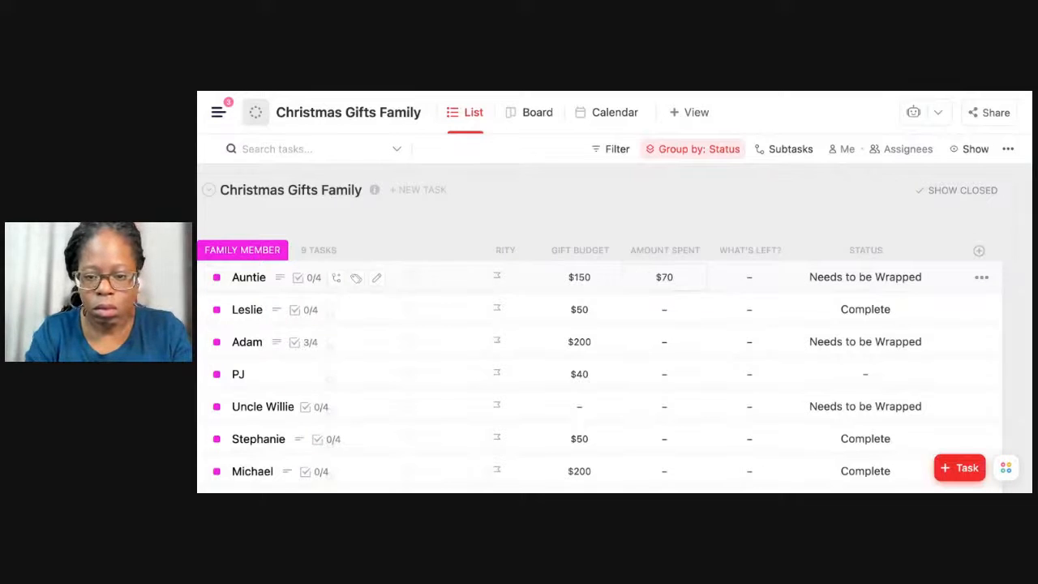
click(774, 250)
click(729, 413)
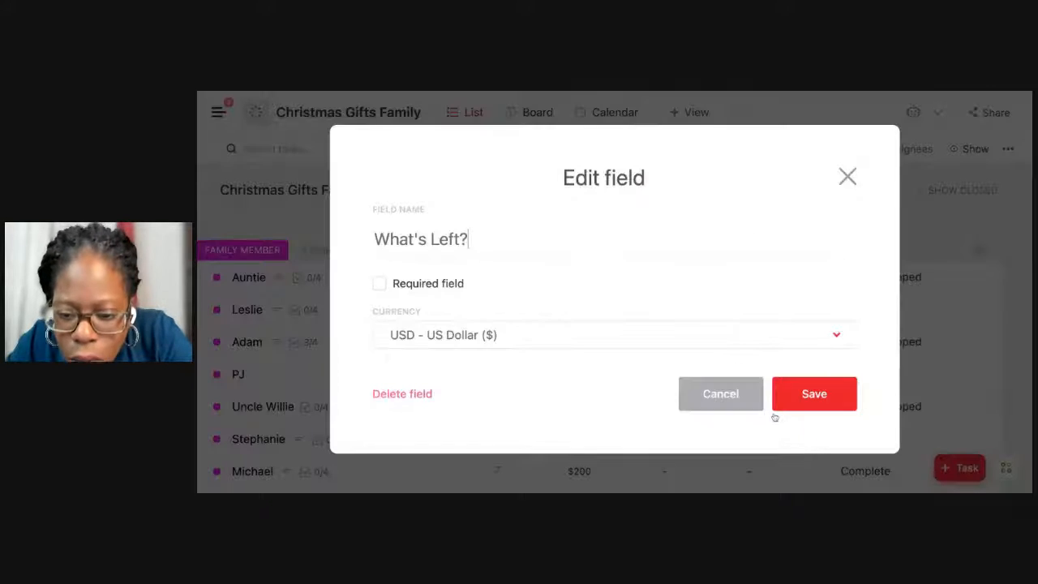
click(722, 394)
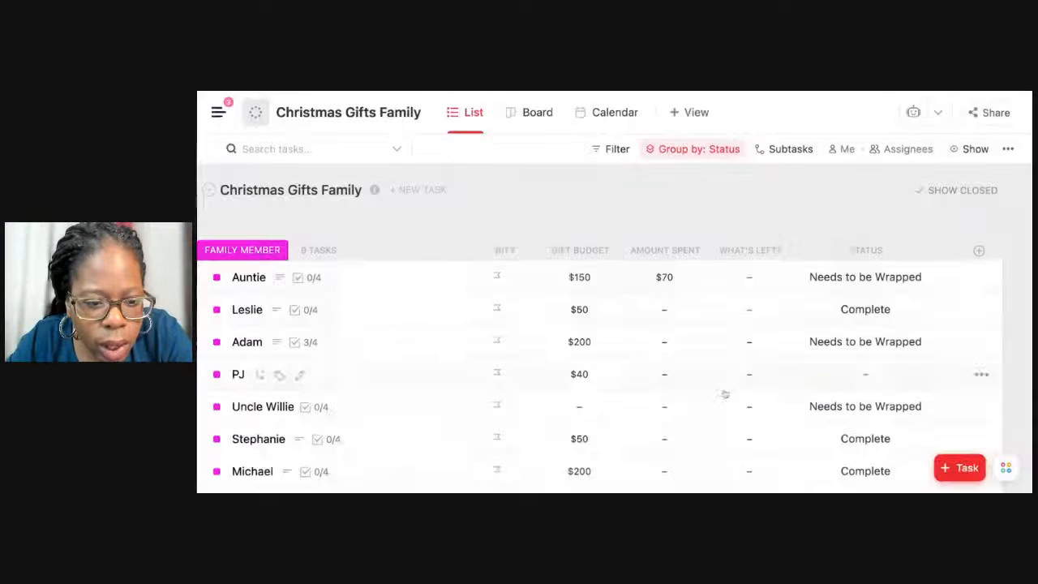
Remove the What's Left? Money column from the gift list and delete its custom field.
click(759, 249)
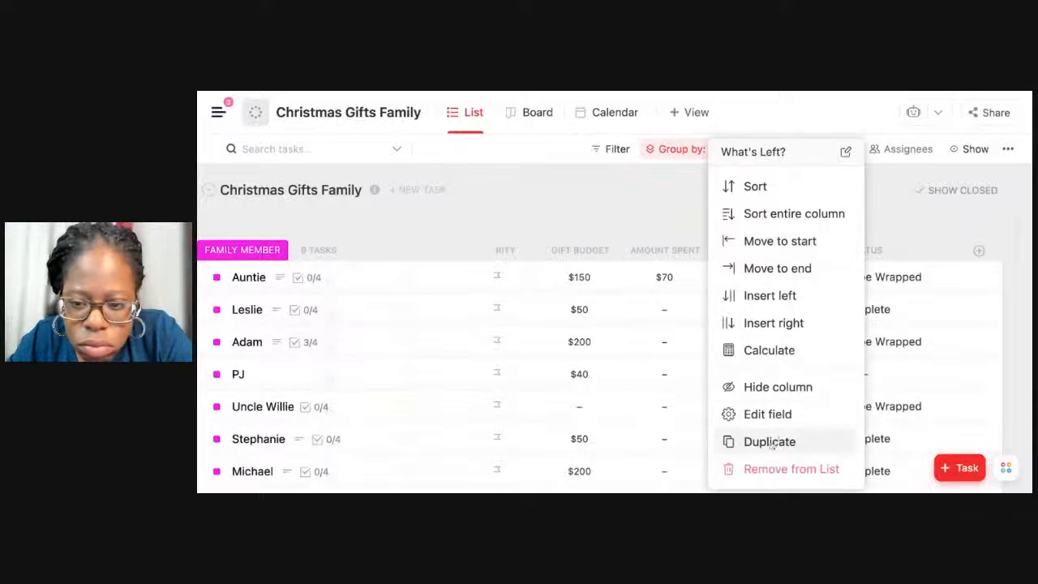
click(758, 468)
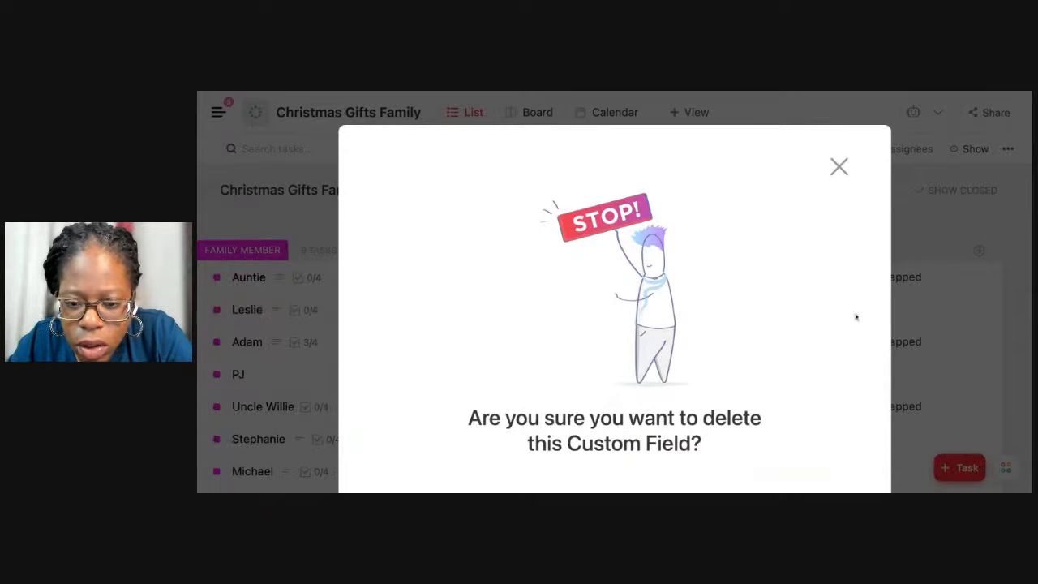
scroll(783, 352, down, 2)
click(760, 419)
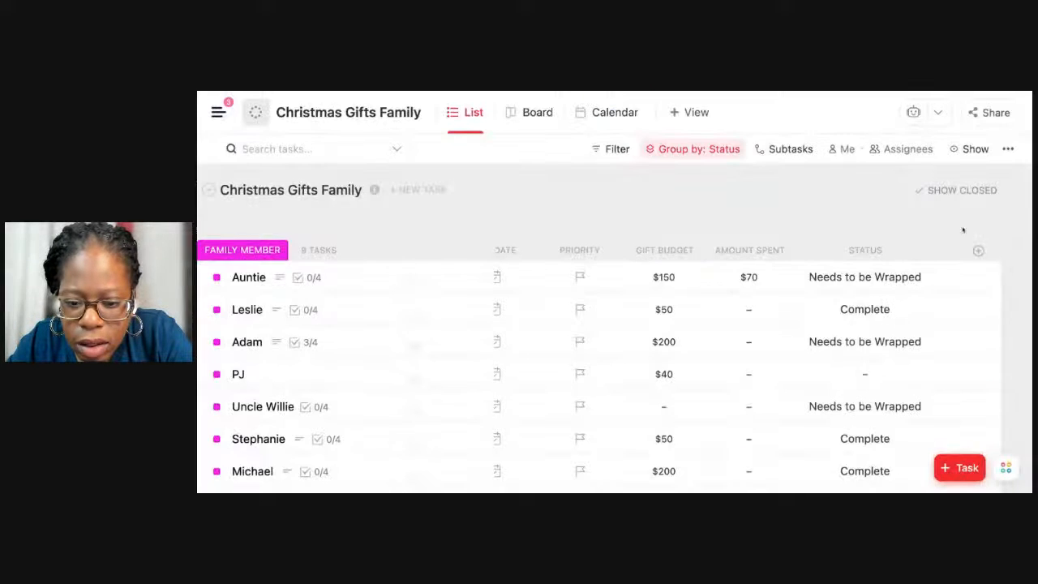
Add a Formula column named What's Left? to the gift list.
click(978, 250)
scroll(932, 340, down, 3)
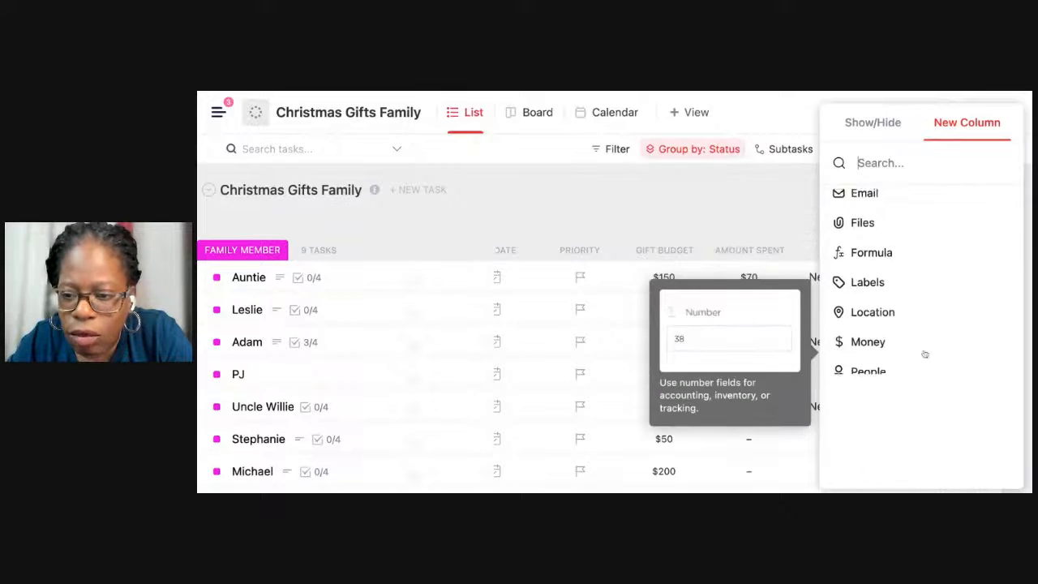
click(908, 260)
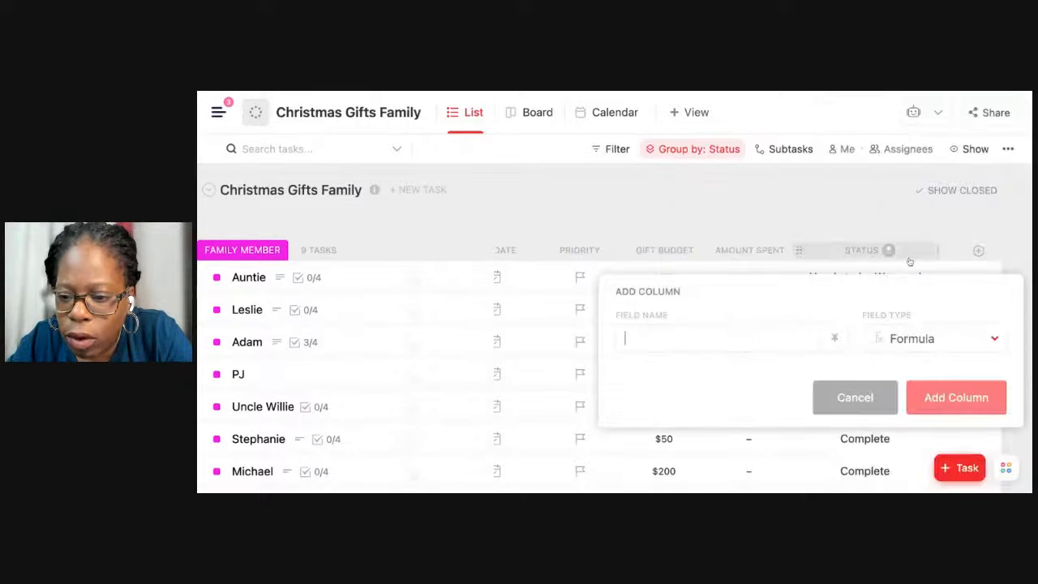
click(884, 337)
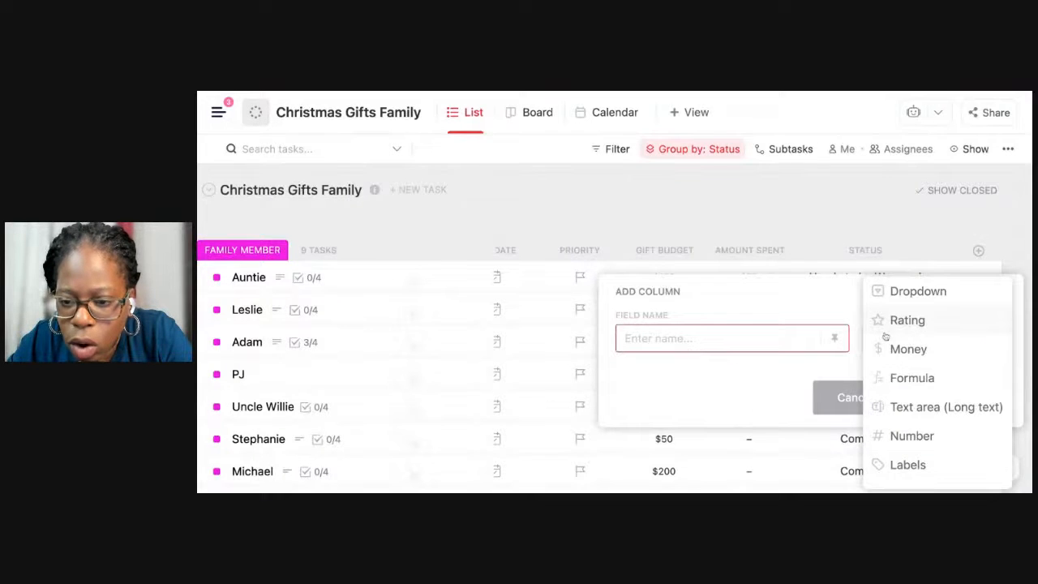
scroll(891, 356, down, 1)
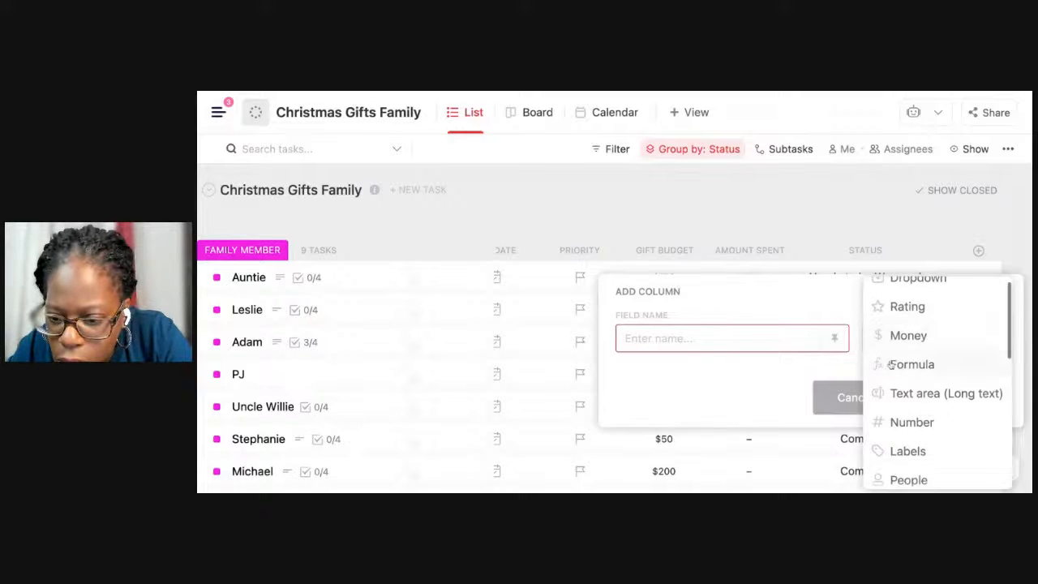
click(891, 364)
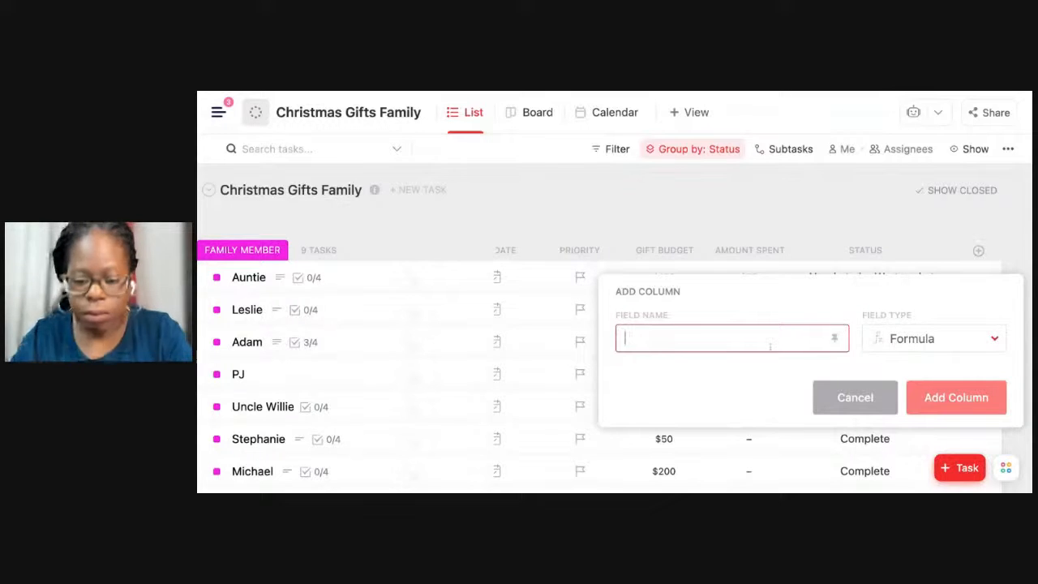
text(What's Left?)
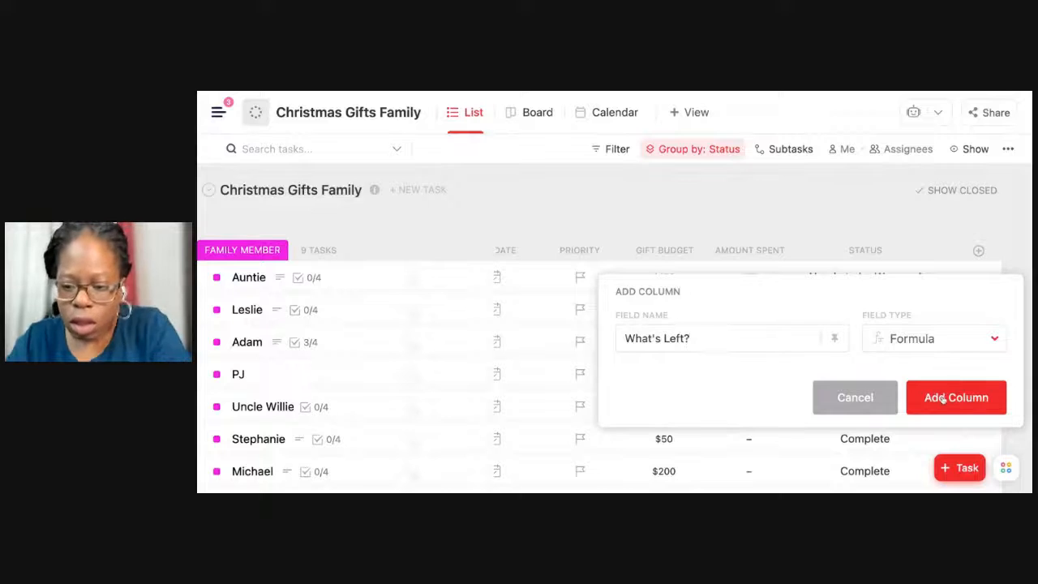
click(941, 398)
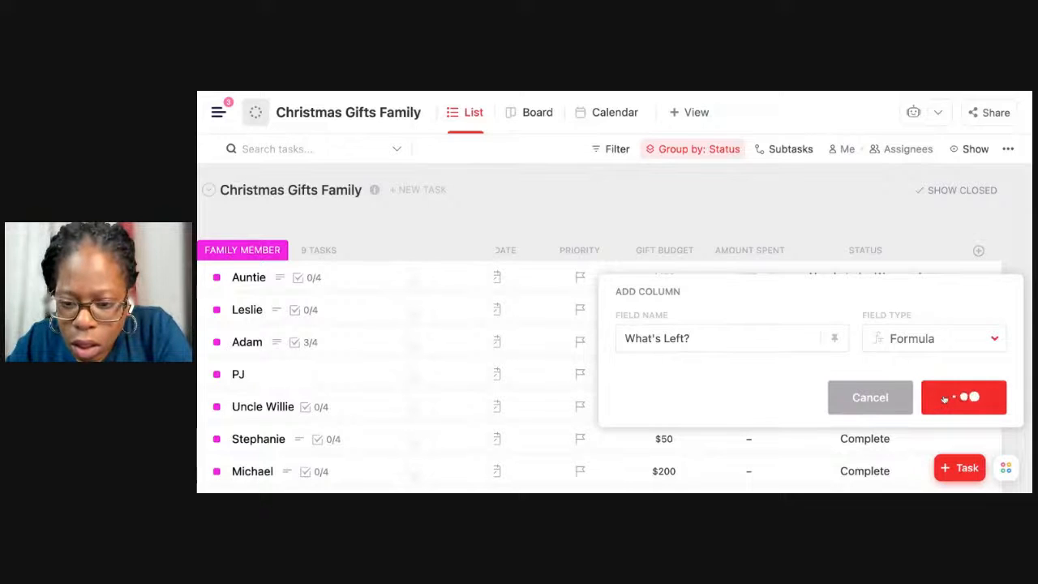
Define the What's Left? formula as Gift Budget minus Amount Spent and calculate it.
click(978, 278)
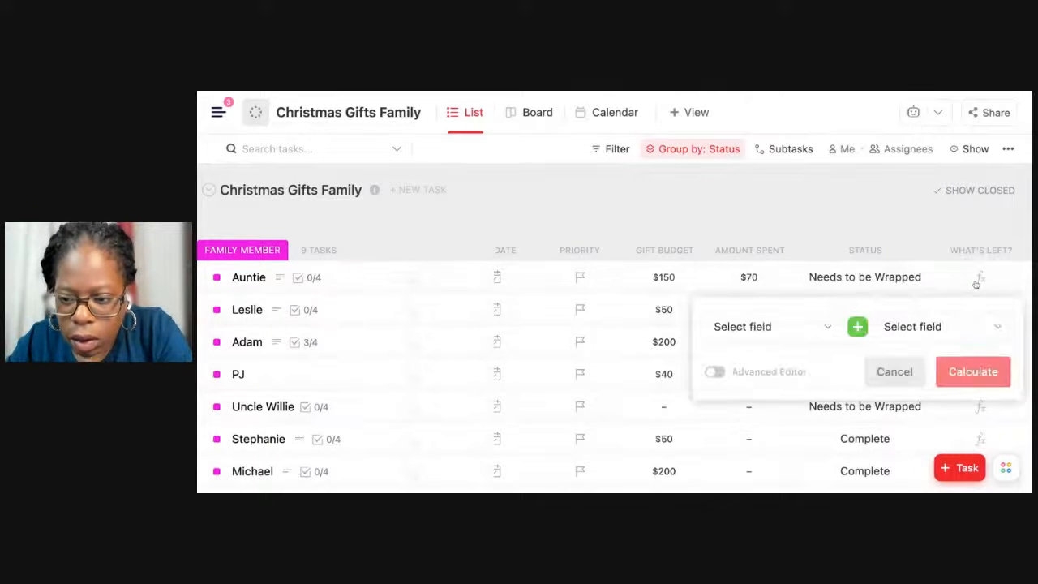
click(760, 327)
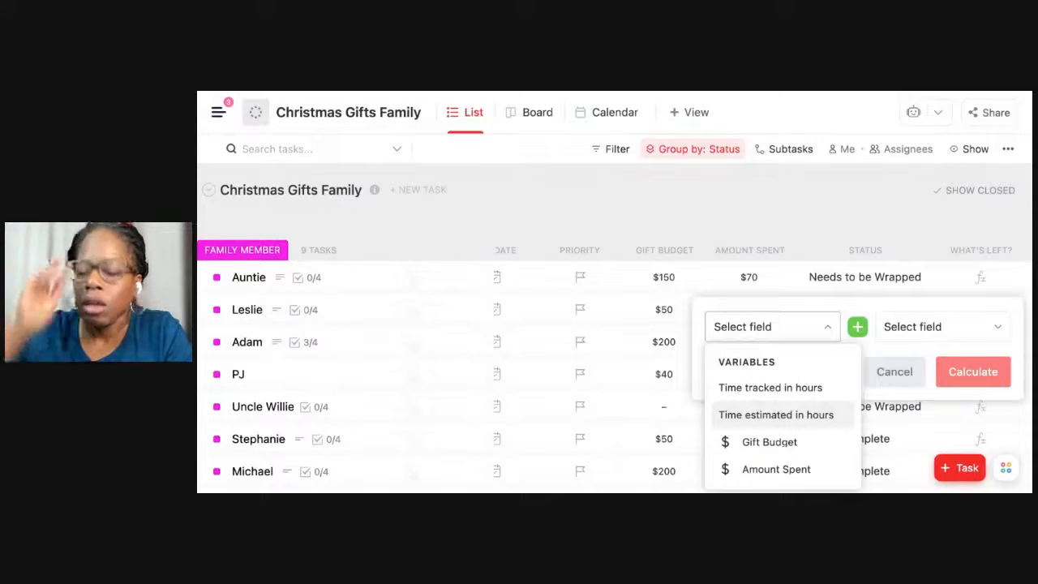
click(770, 444)
click(857, 327)
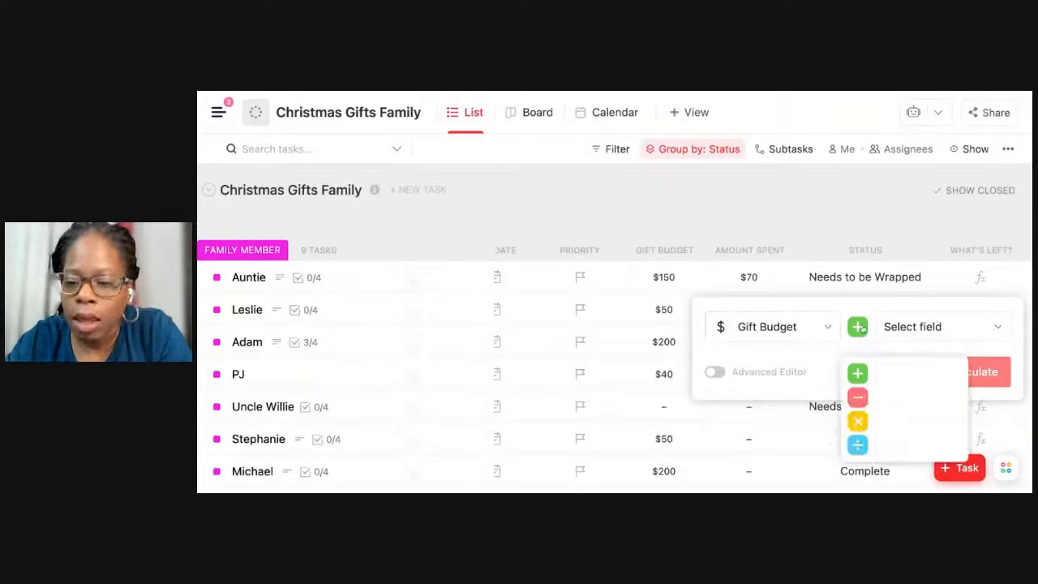
click(858, 398)
click(913, 326)
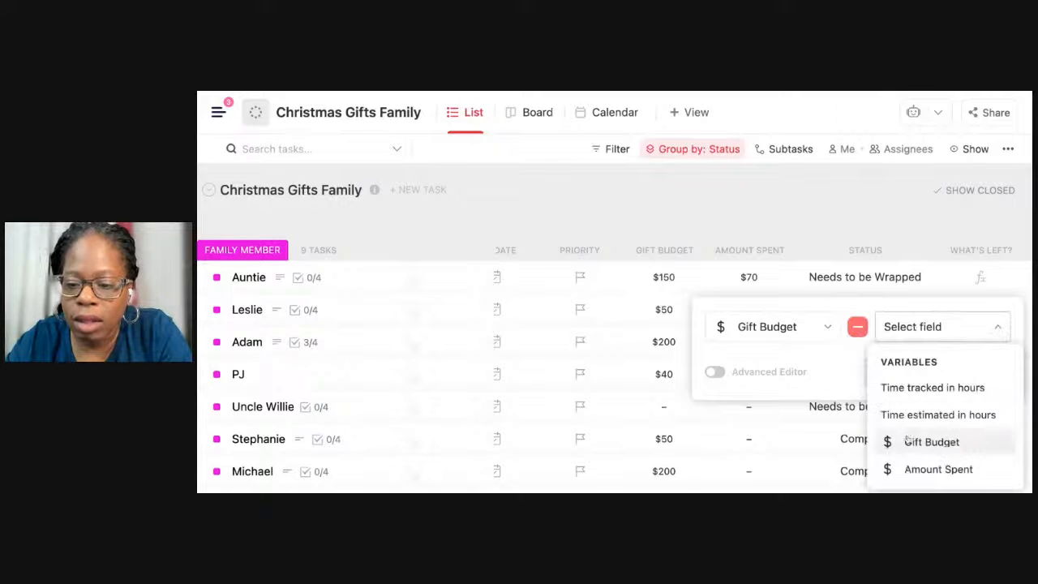
click(933, 468)
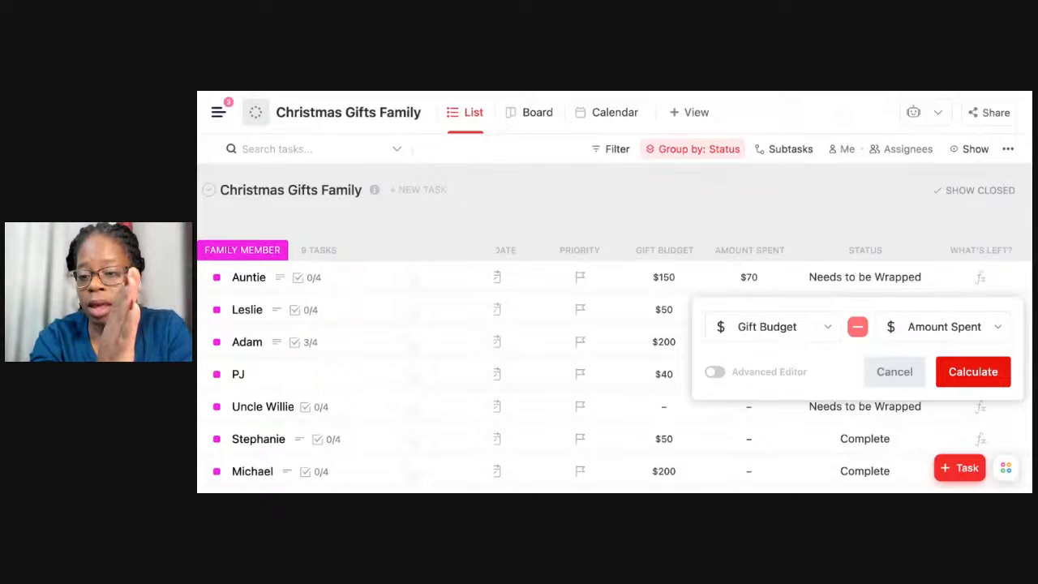
click(959, 371)
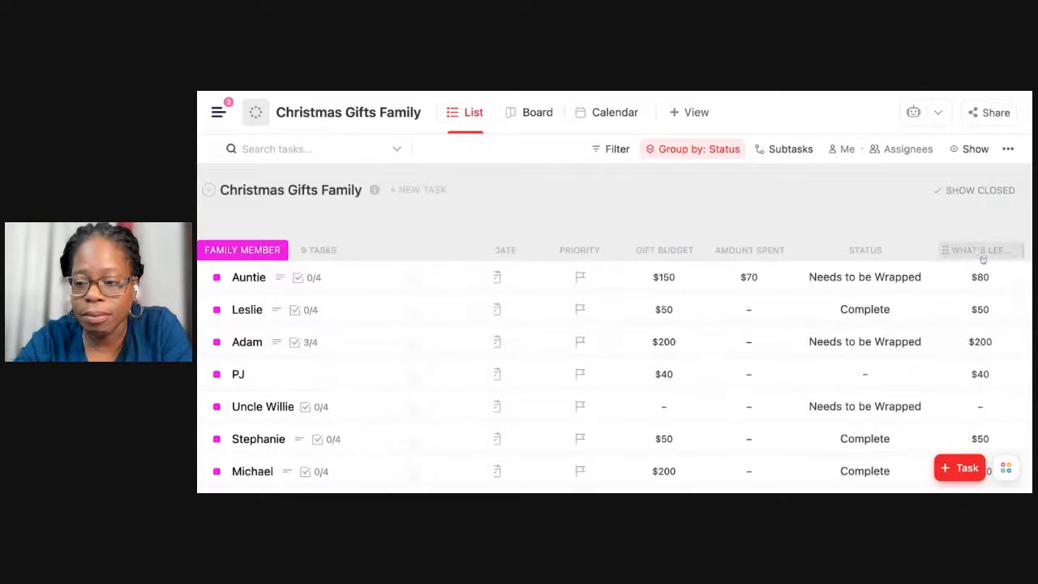
Move the What's Left? formula column between Amount Spent and Status.
mouse_move(980, 256)
mouse_down()
mouse_move(832, 256)
mouse_move(965, 250)
mouse_up()
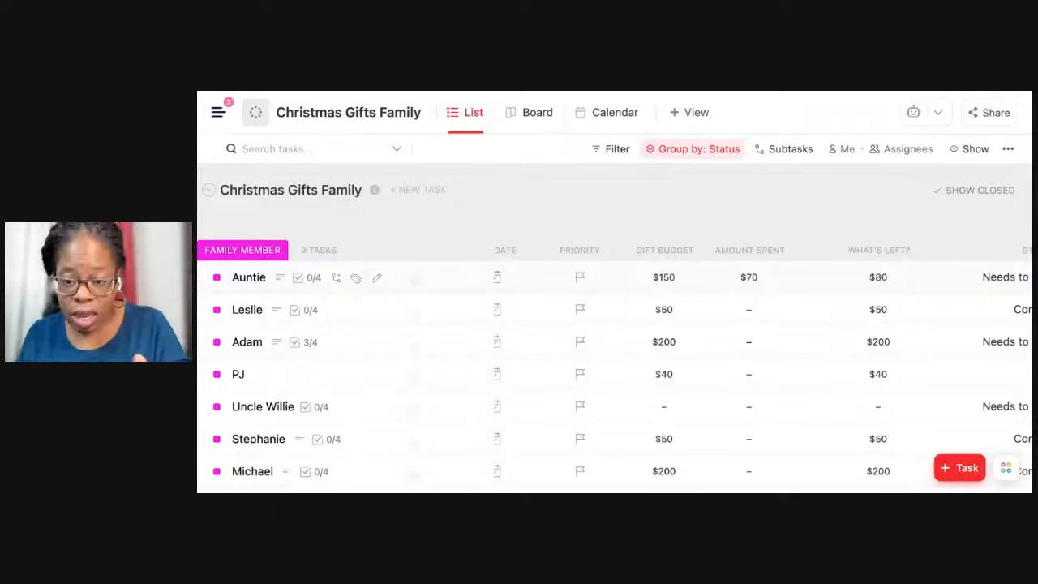
scroll(614, 277, right, 2)
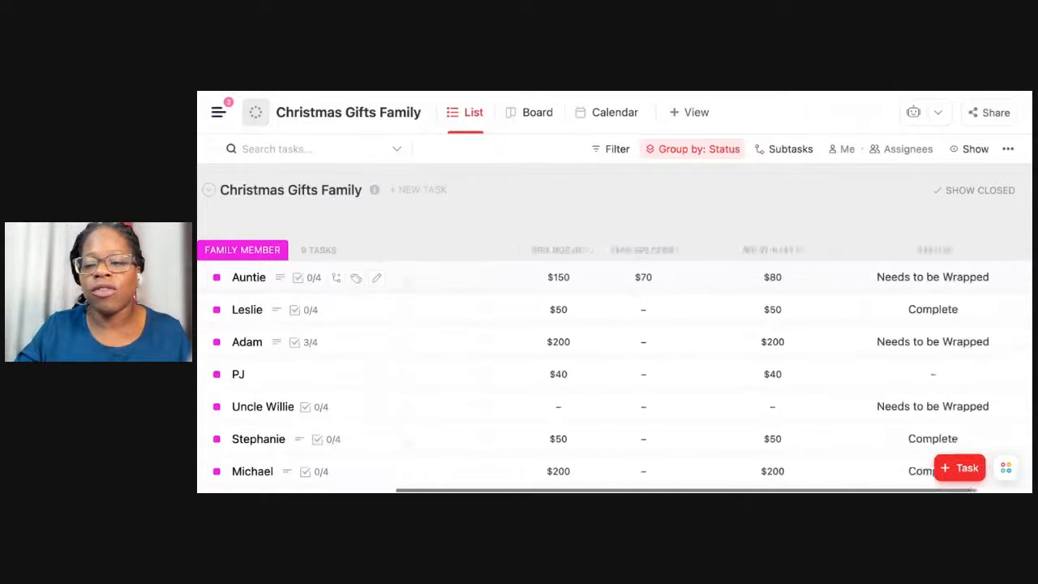
scroll(614, 277, left, 4)
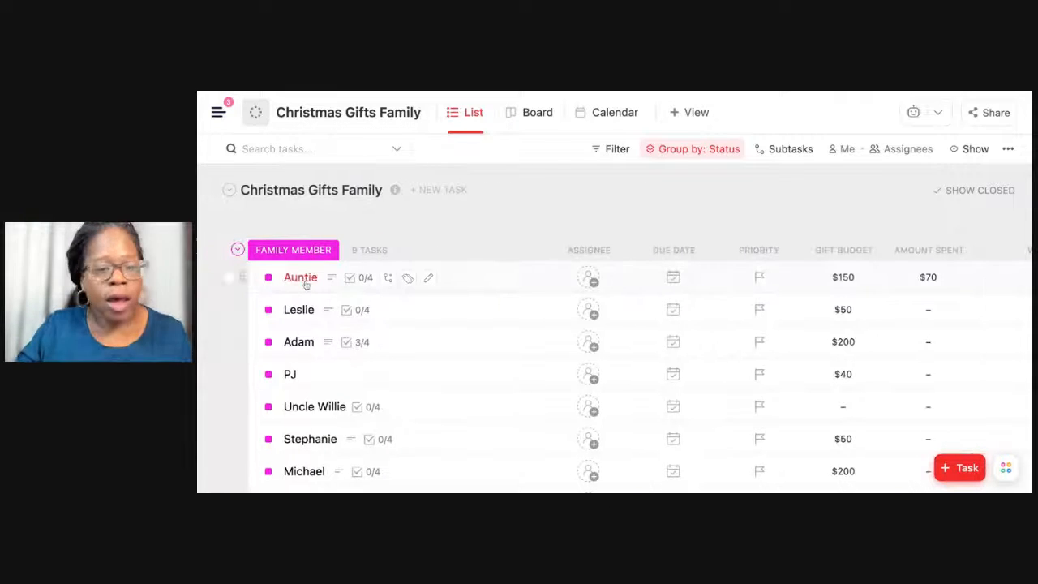
Review the gift ideas, custom fields and Christmas Checklist in Auntie's task, expanding the full description, and close the task.
click(300, 278)
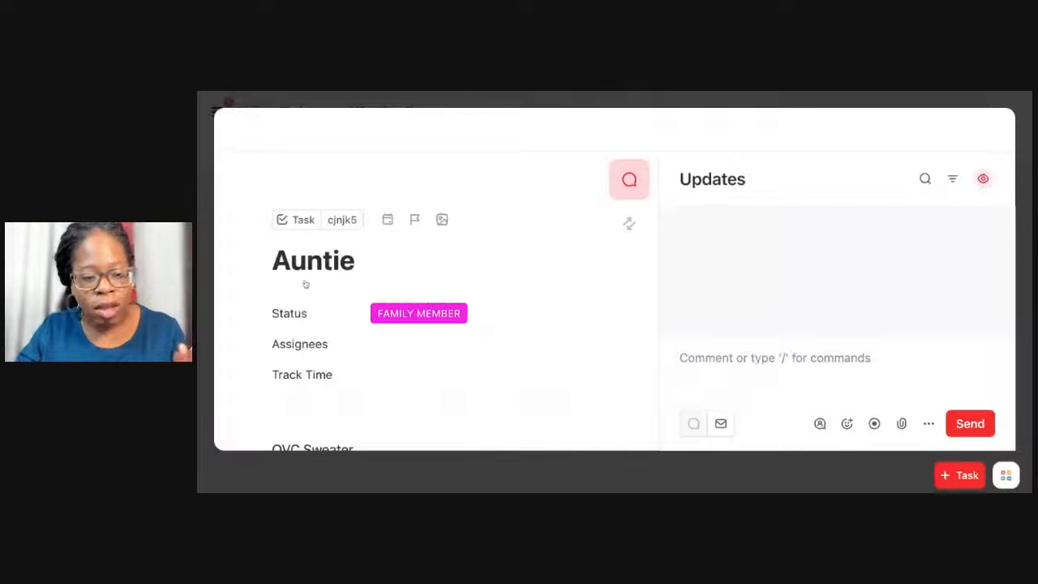
scroll(321, 290, down, 5)
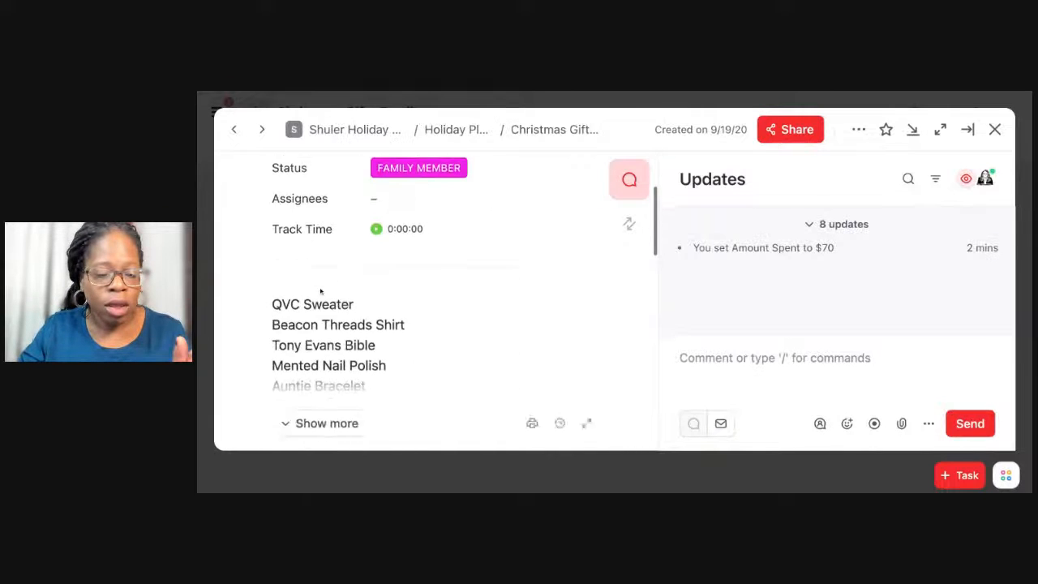
scroll(322, 284, up, 1)
scroll(429, 324, down, 6)
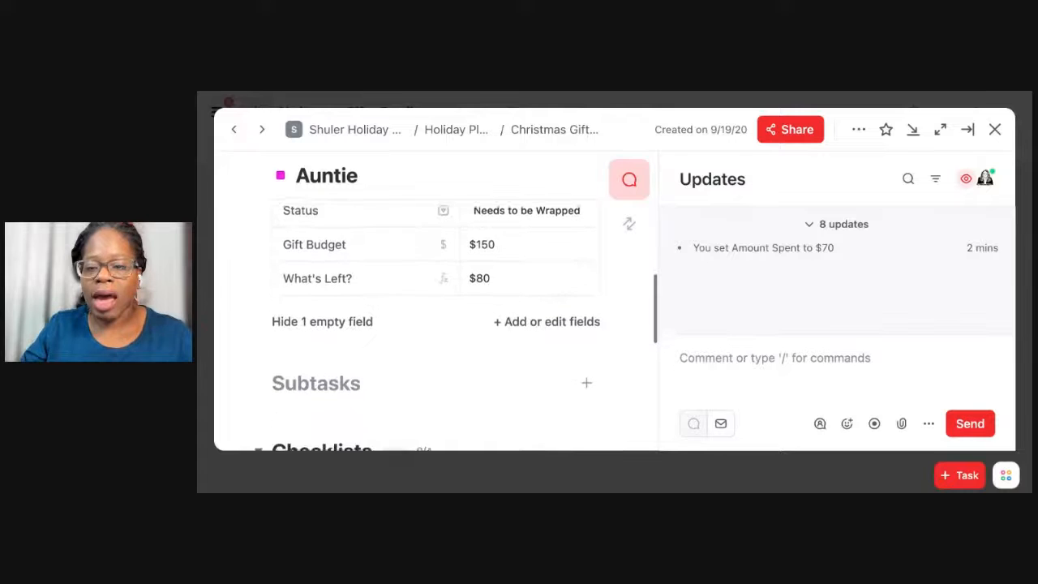
scroll(435, 324, down, 3)
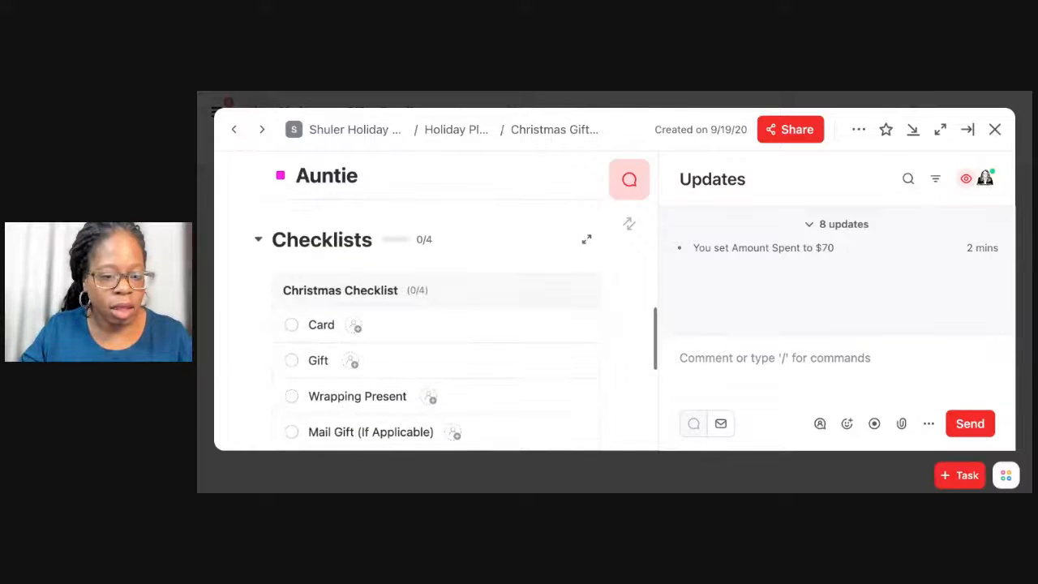
scroll(325, 279, down, 2)
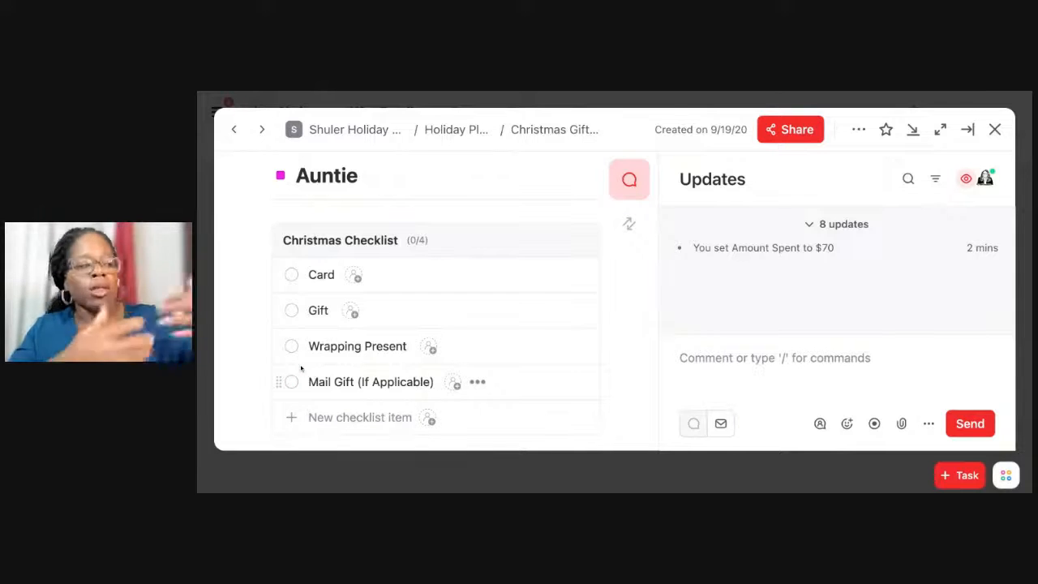
scroll(301, 368, up, 5)
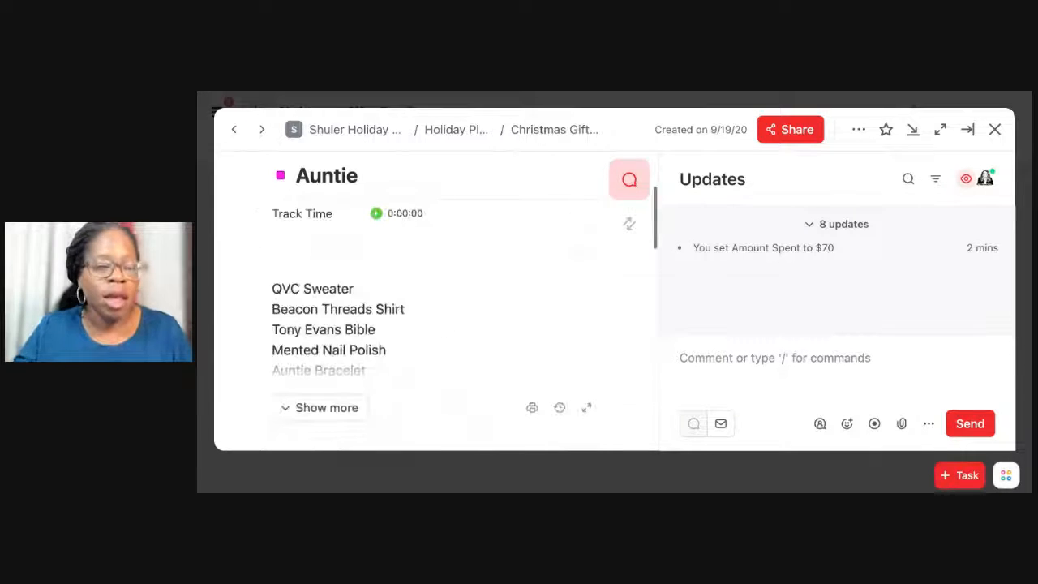
click(300, 371)
scroll(300, 371, down, 1)
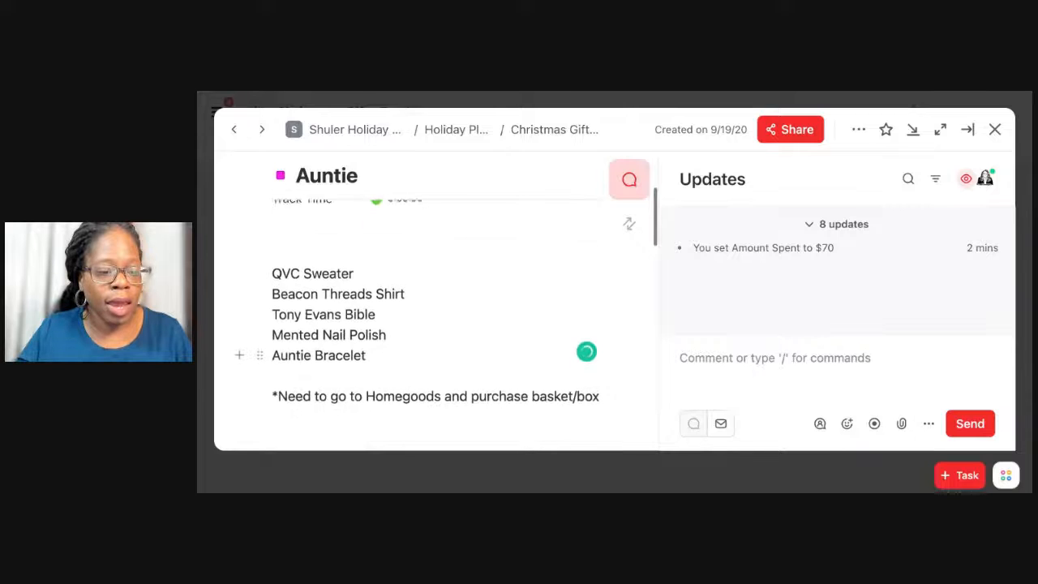
scroll(446, 313, down, 4)
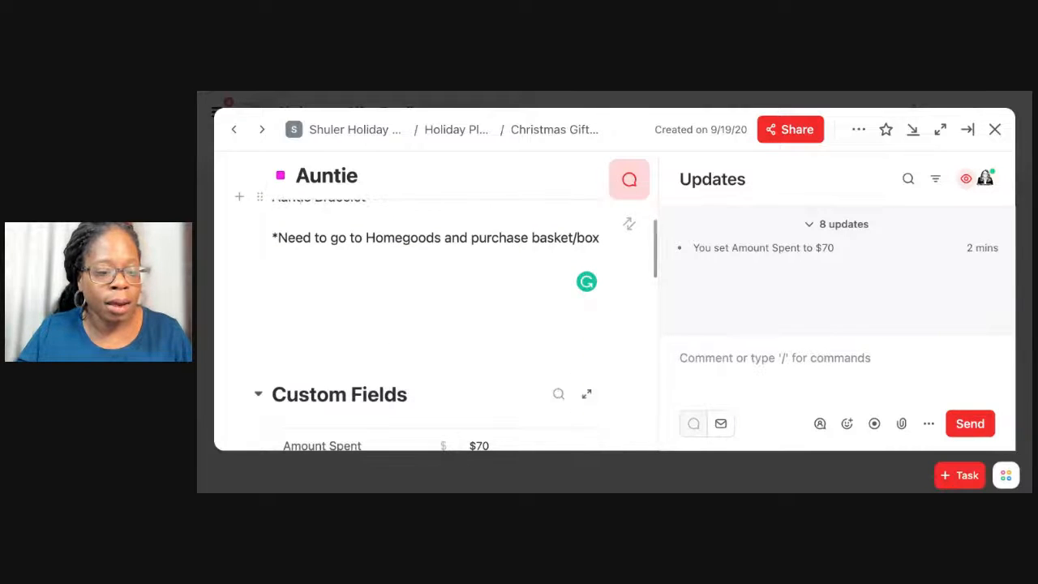
scroll(300, 354, up, 4)
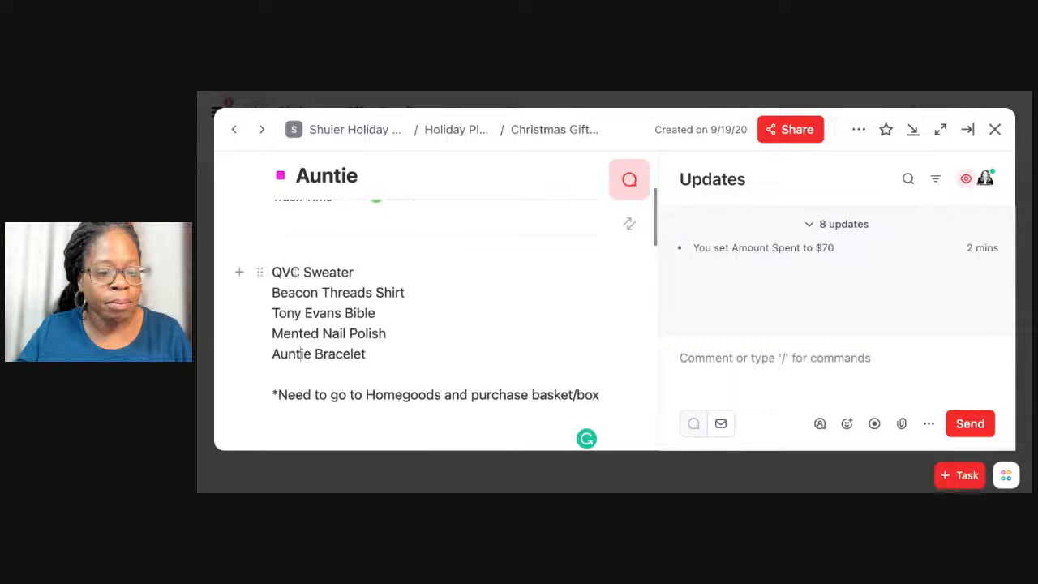
scroll(401, 267, down, 5)
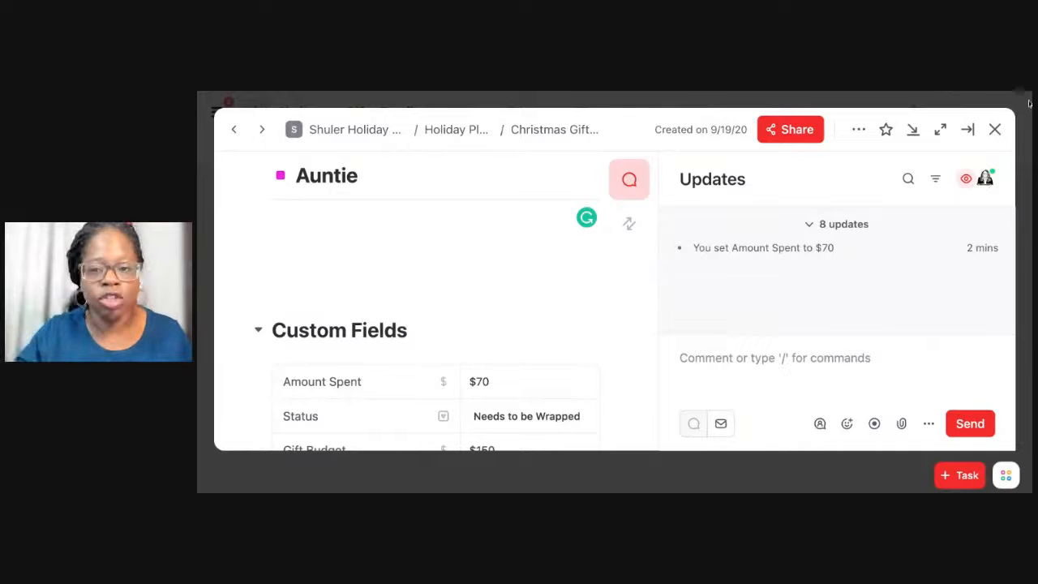
click(995, 128)
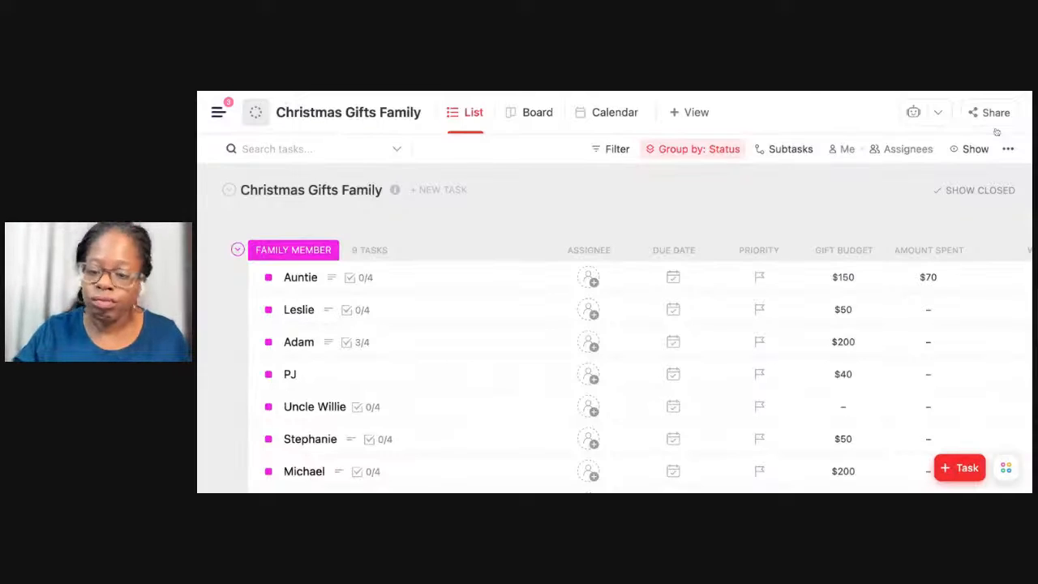